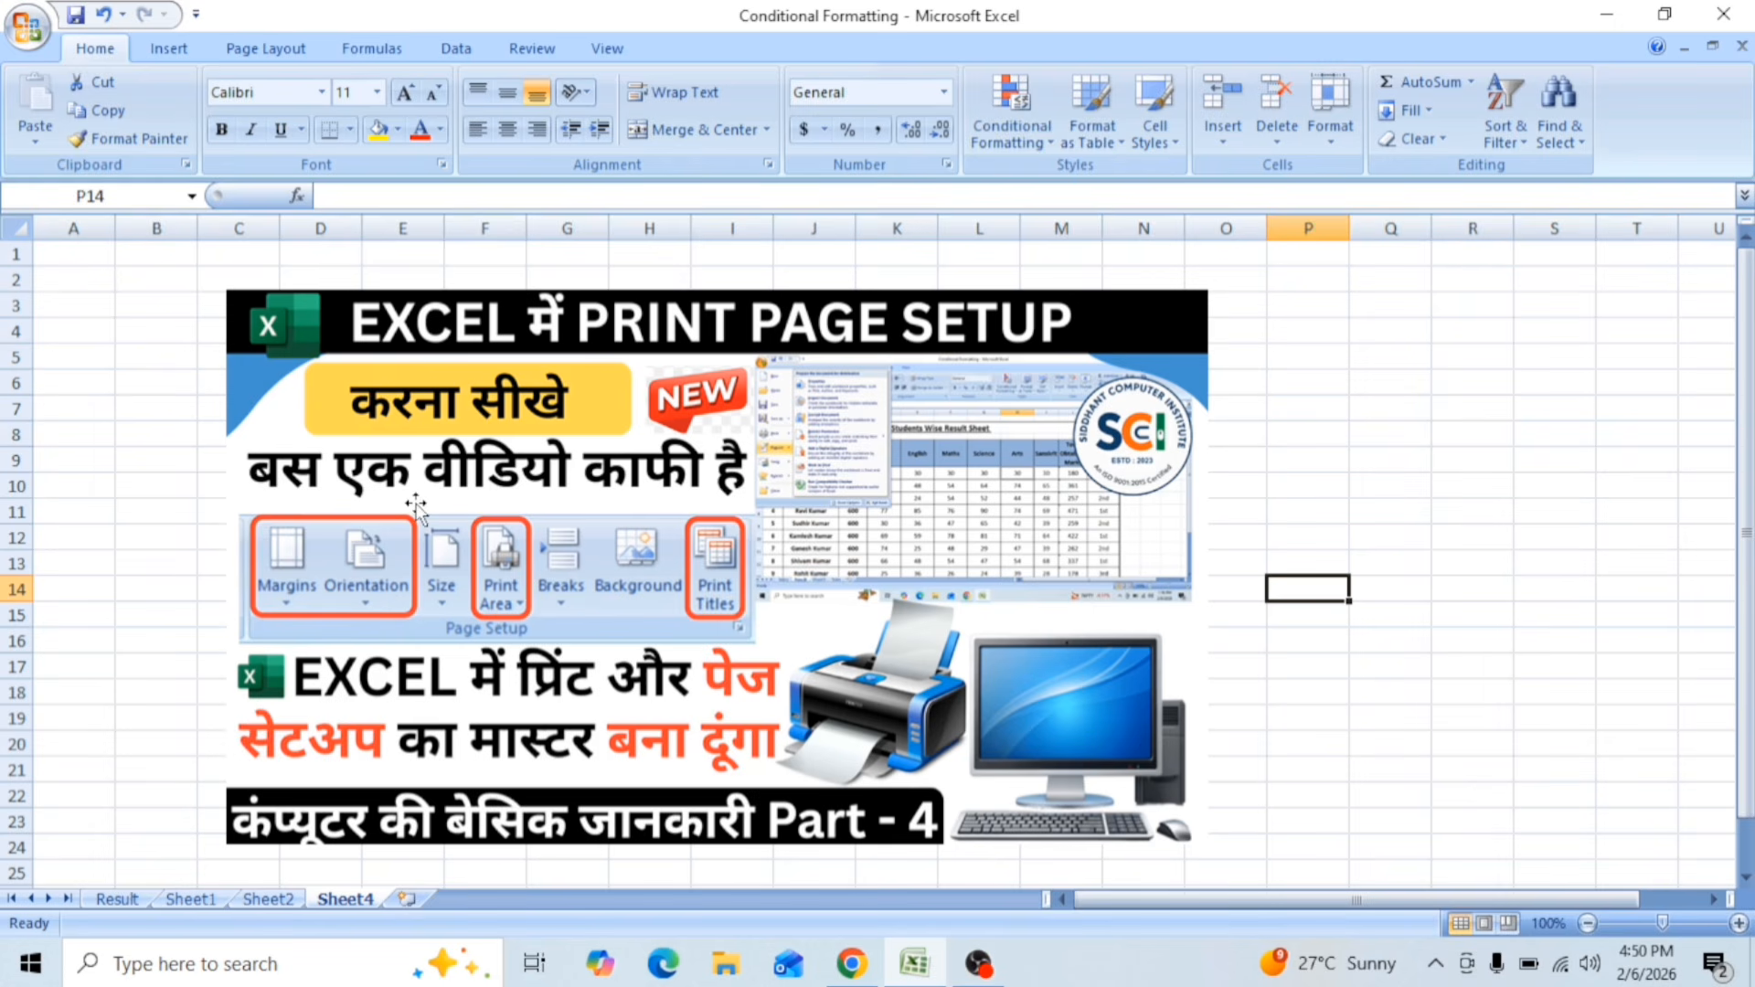
# Step: Open the print preview of Sheet4 and examine the page, margin, header/footer and sheet options in Page Setup
pyautogui.click(28, 28)
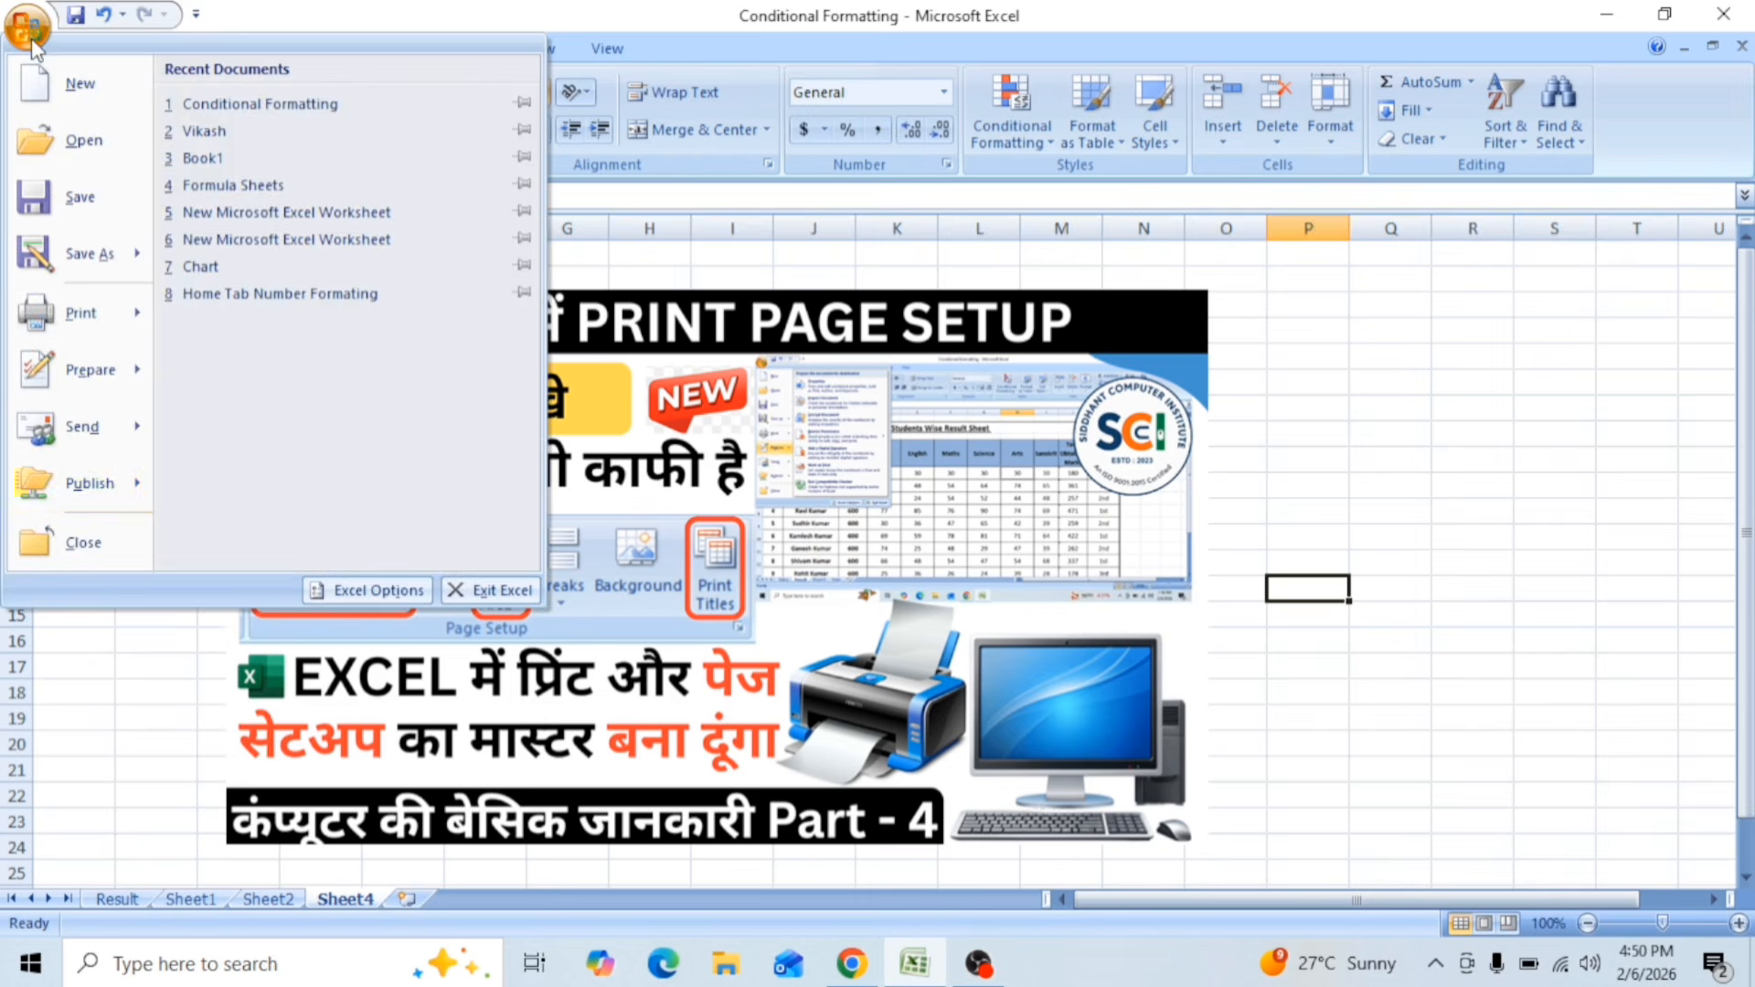
pyautogui.moveTo(68, 309)
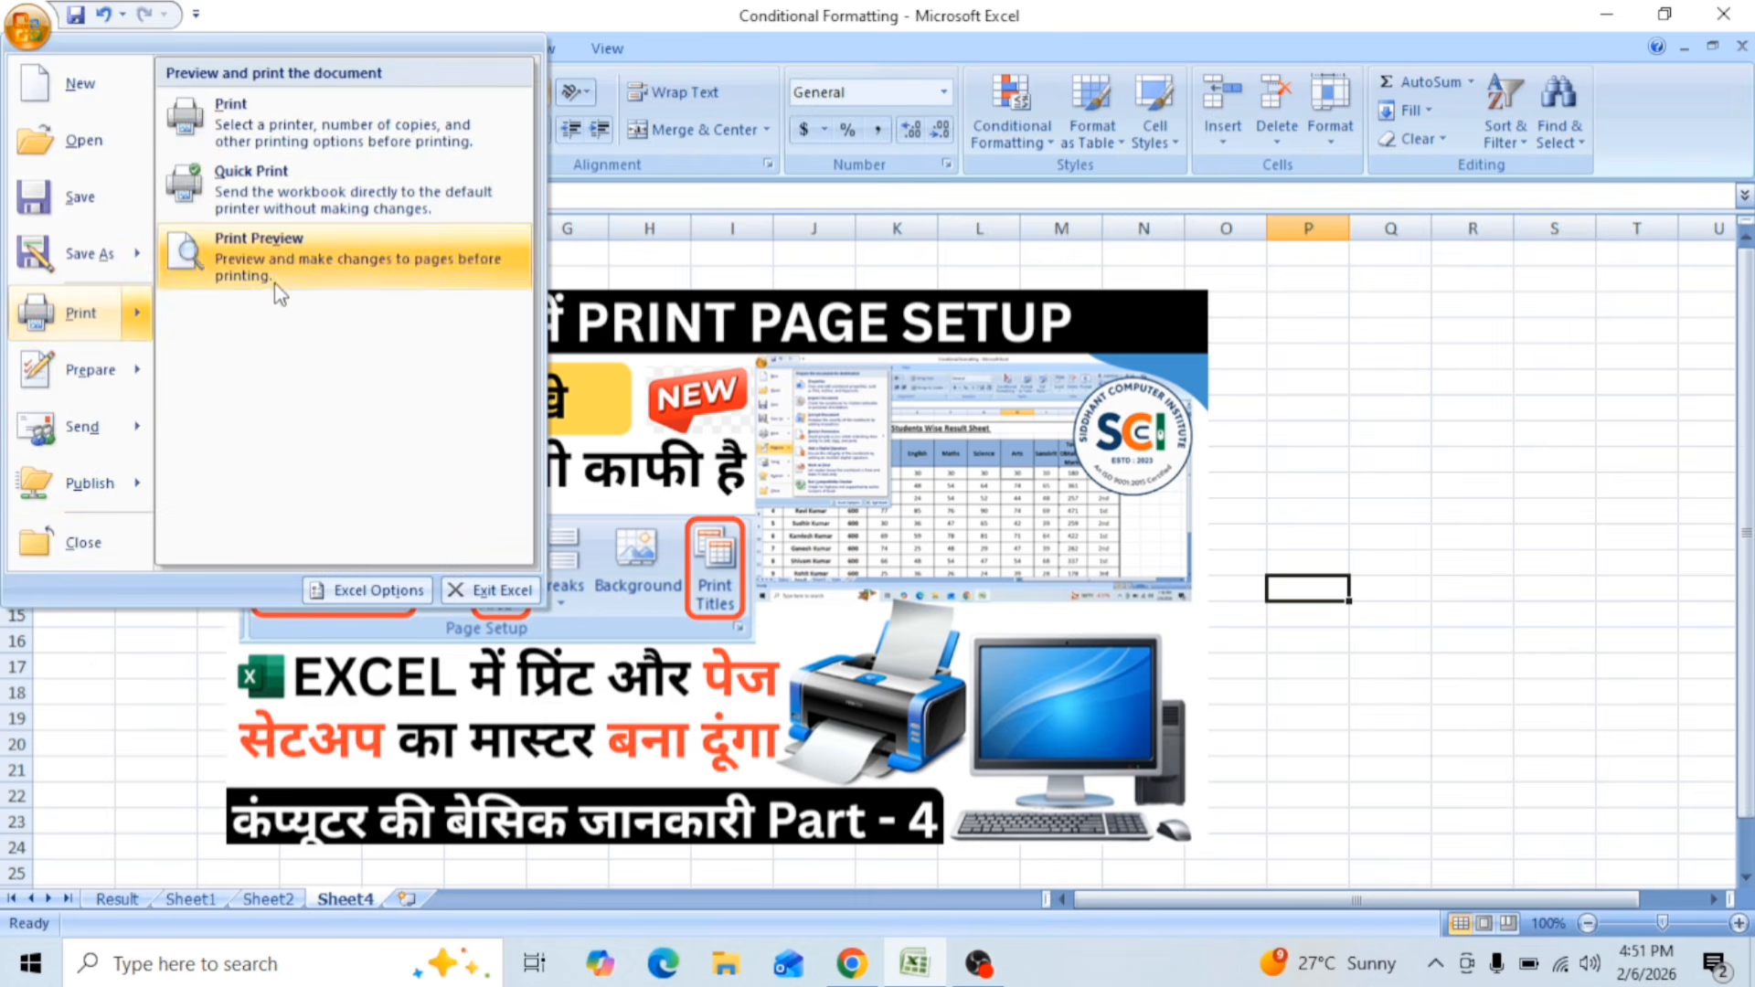
pyautogui.click(275, 251)
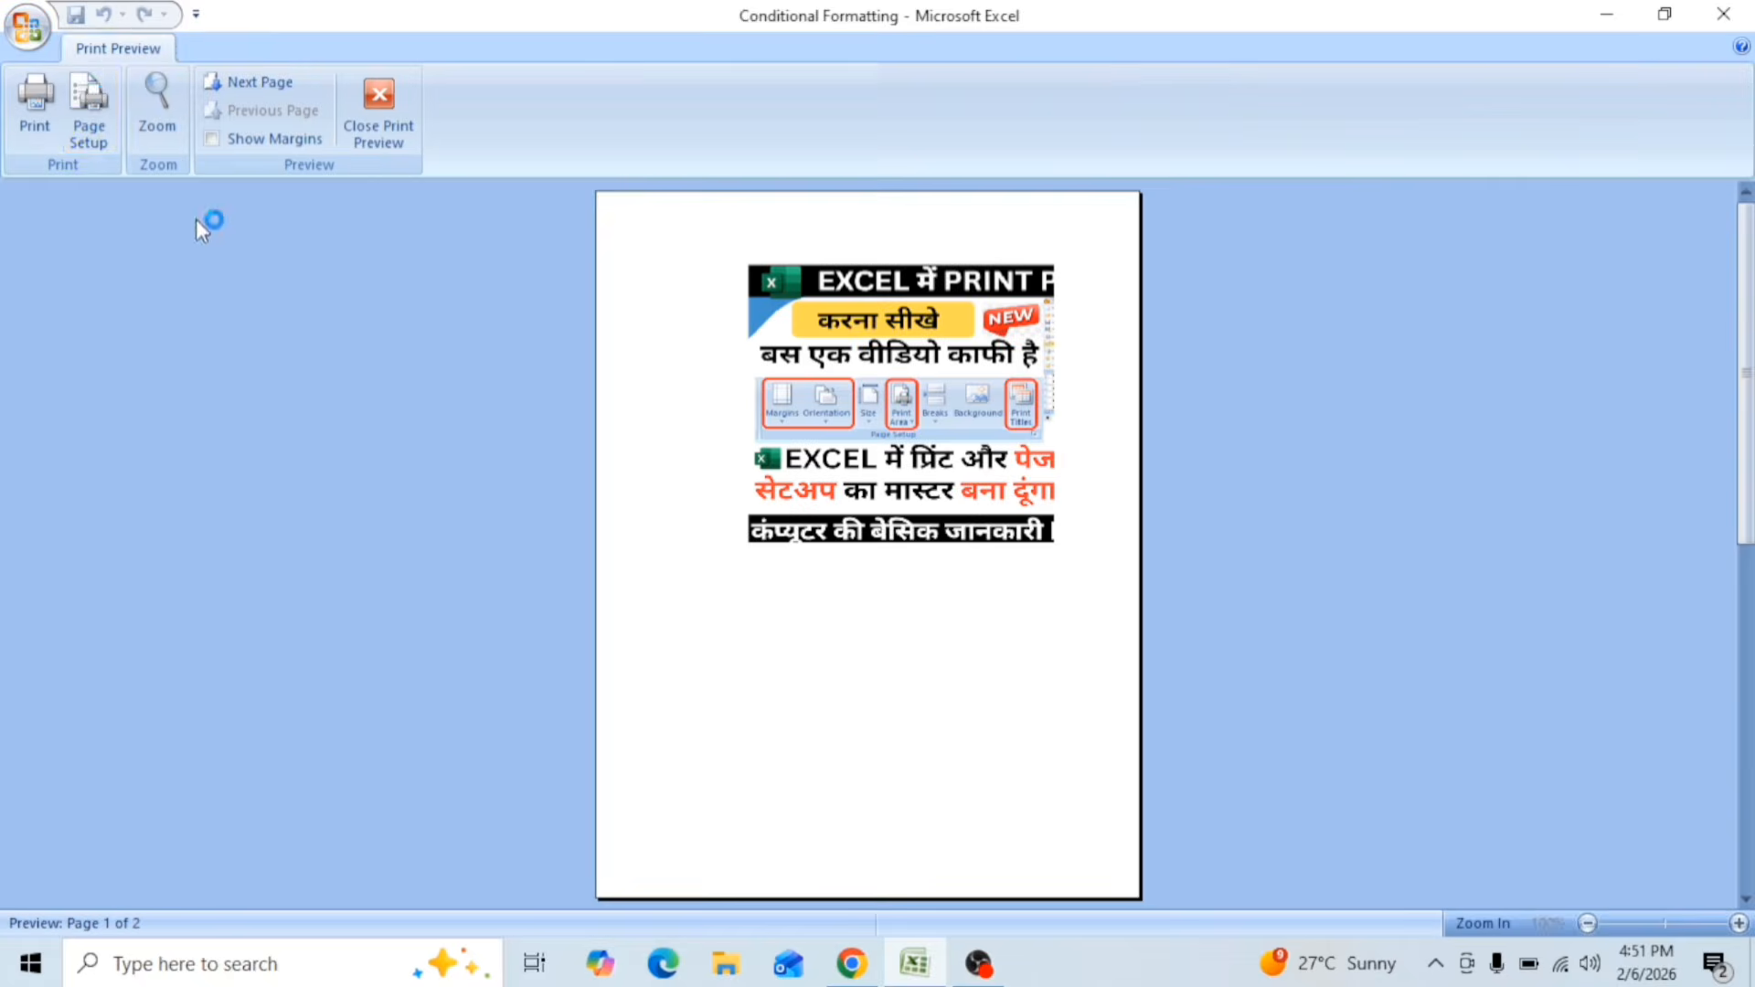
pyautogui.click(88, 110)
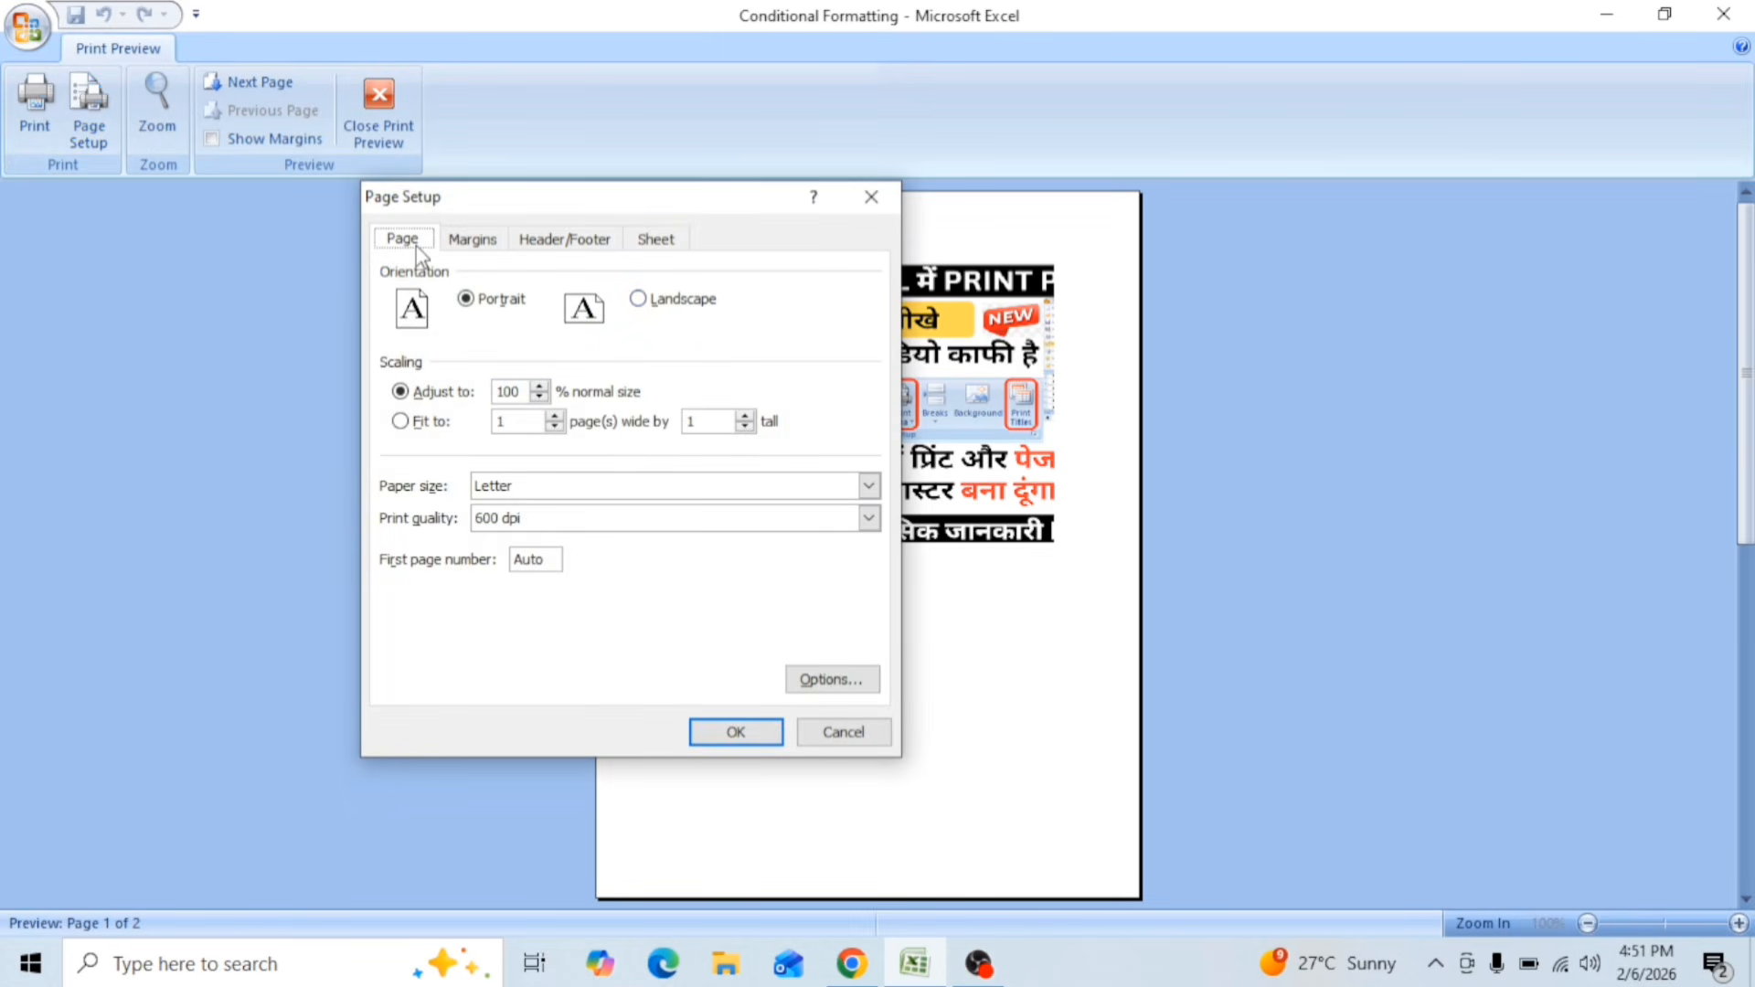
pyautogui.click(477, 240)
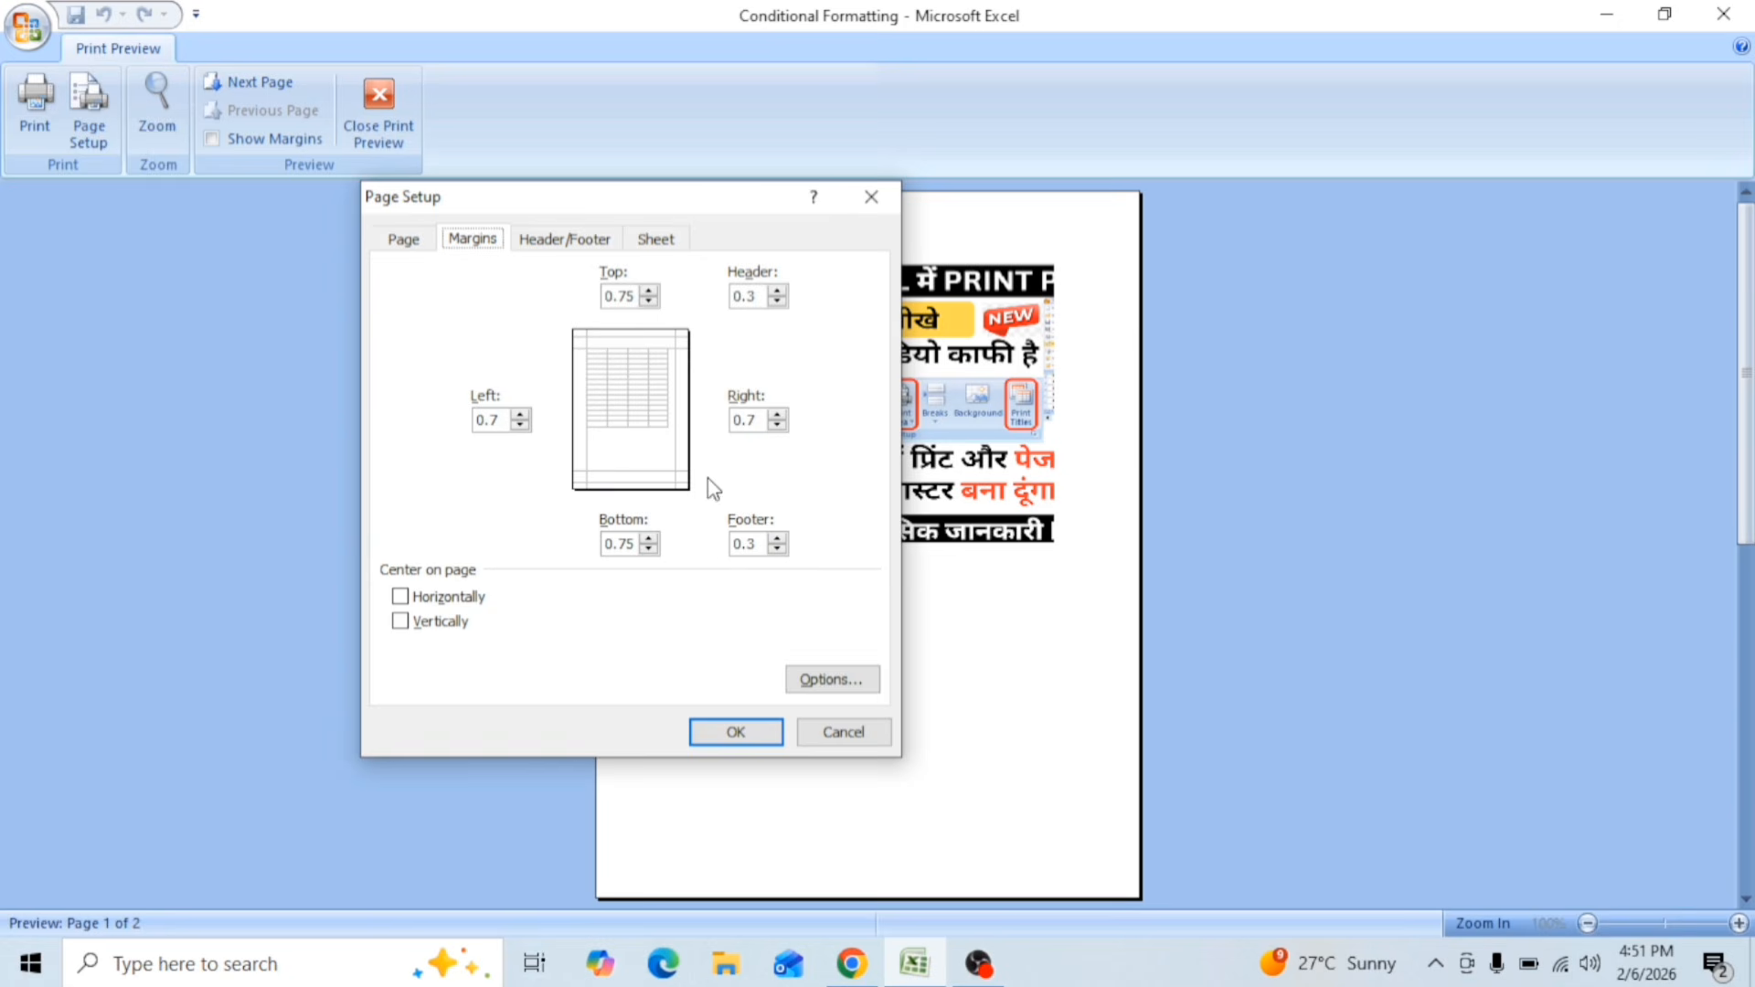
pyautogui.click(567, 242)
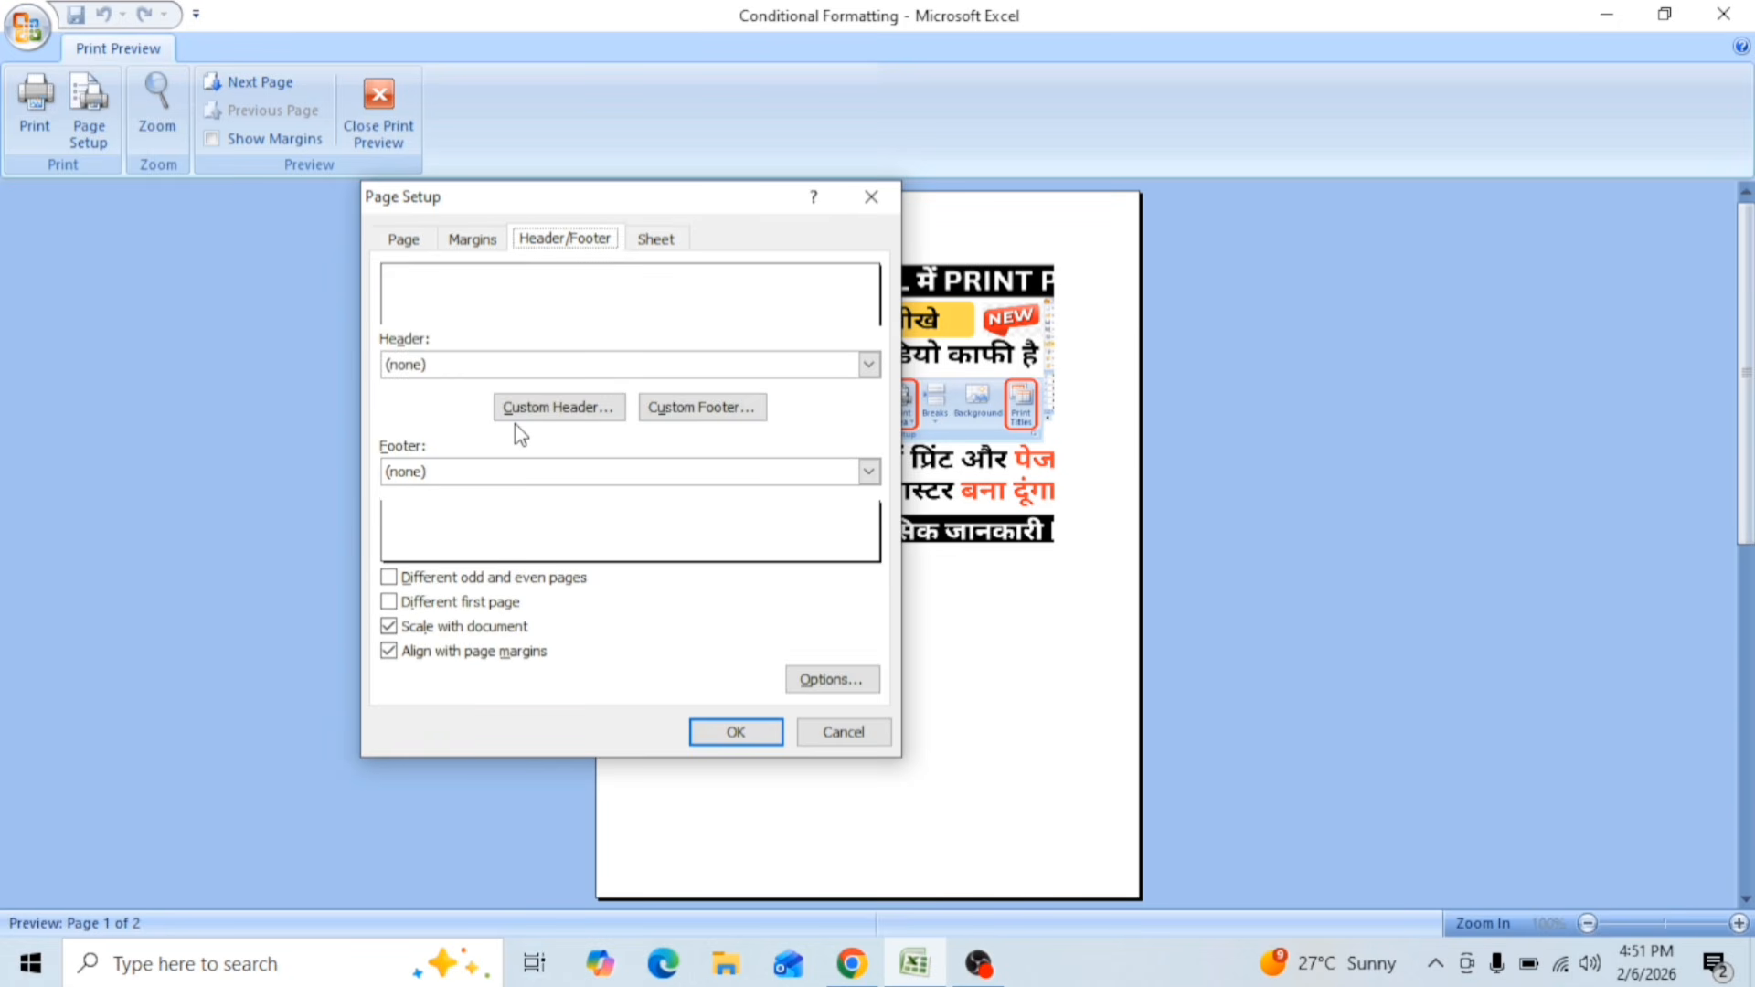
pyautogui.click(660, 241)
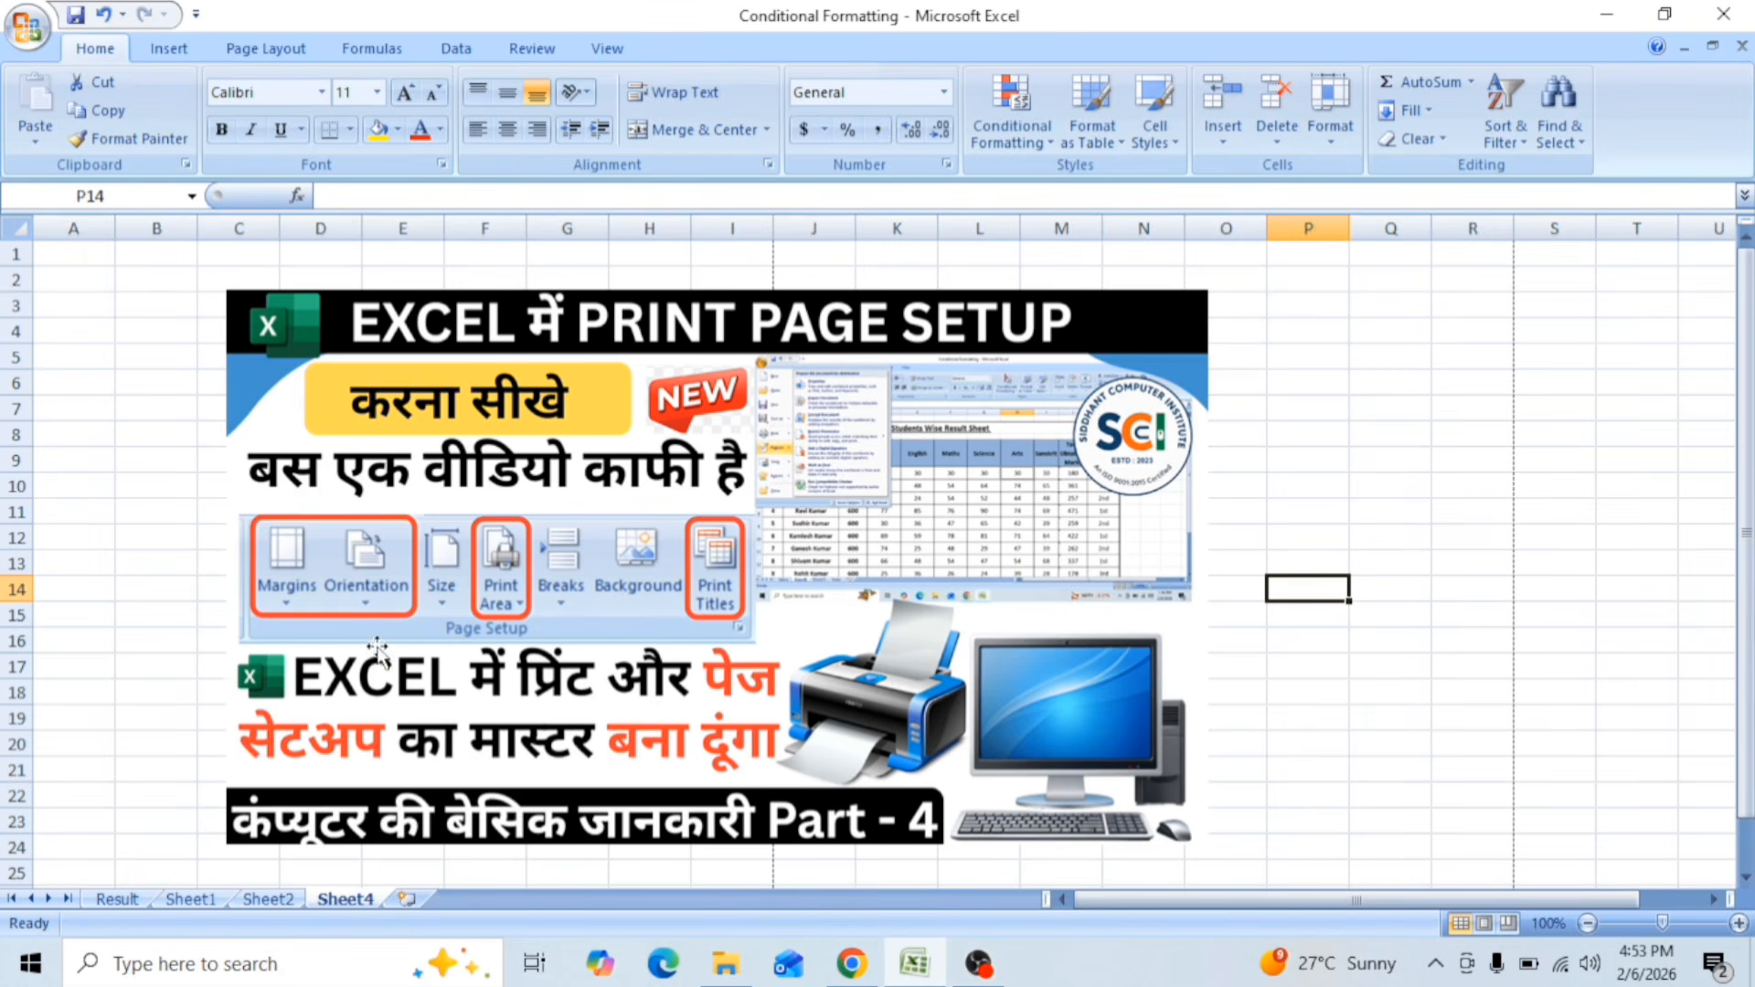
# Step: Look through the result table on Sheet2 and the Long Data and Sort Data labels on Sheet1, and open the Result sheet
pyautogui.click(274, 902)
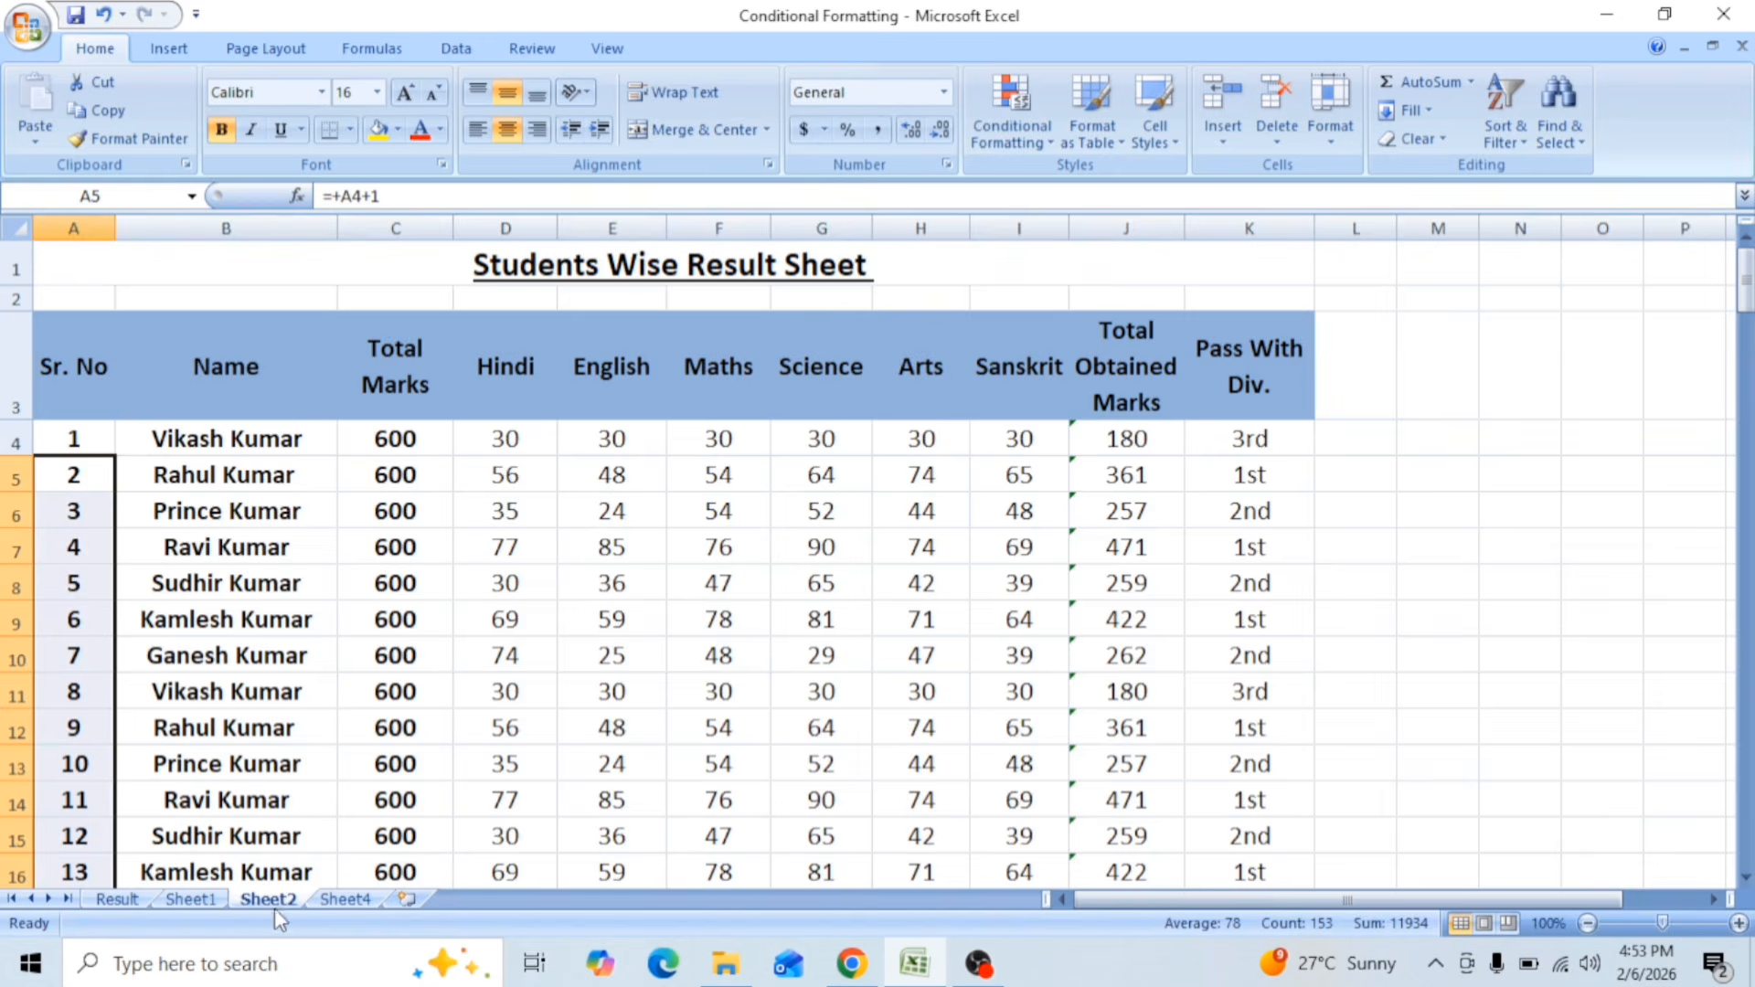
pyautogui.click(223, 899)
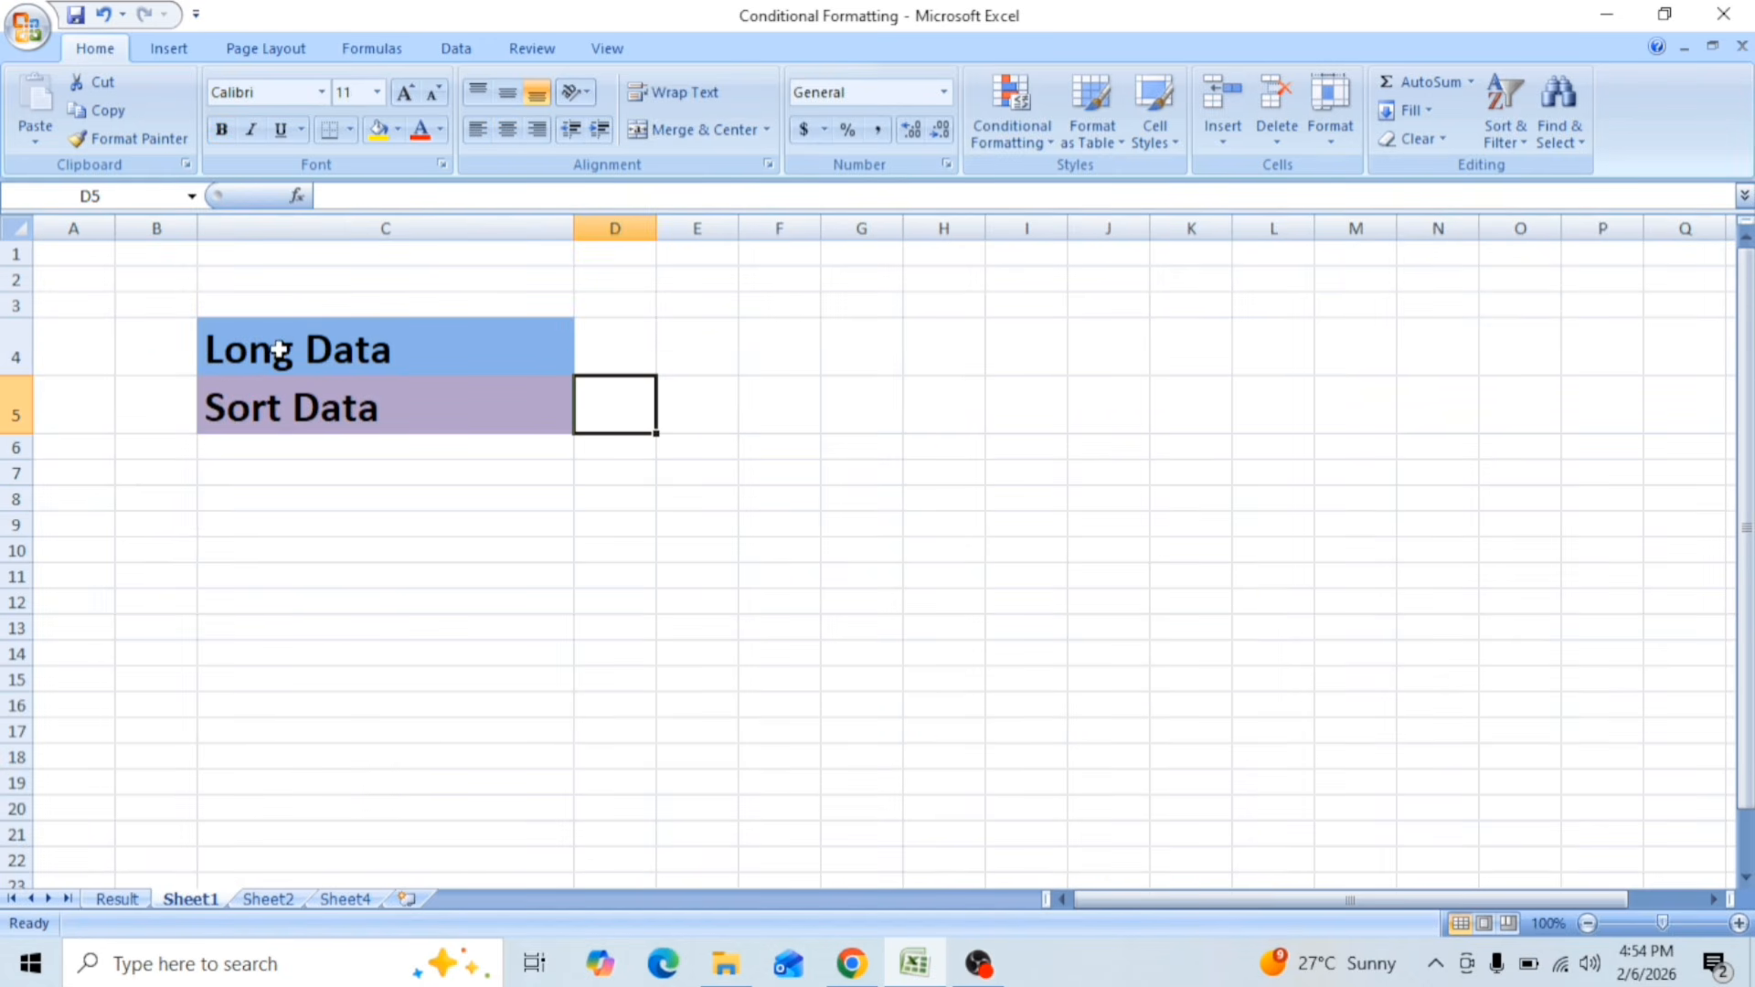
pyautogui.click(375, 352)
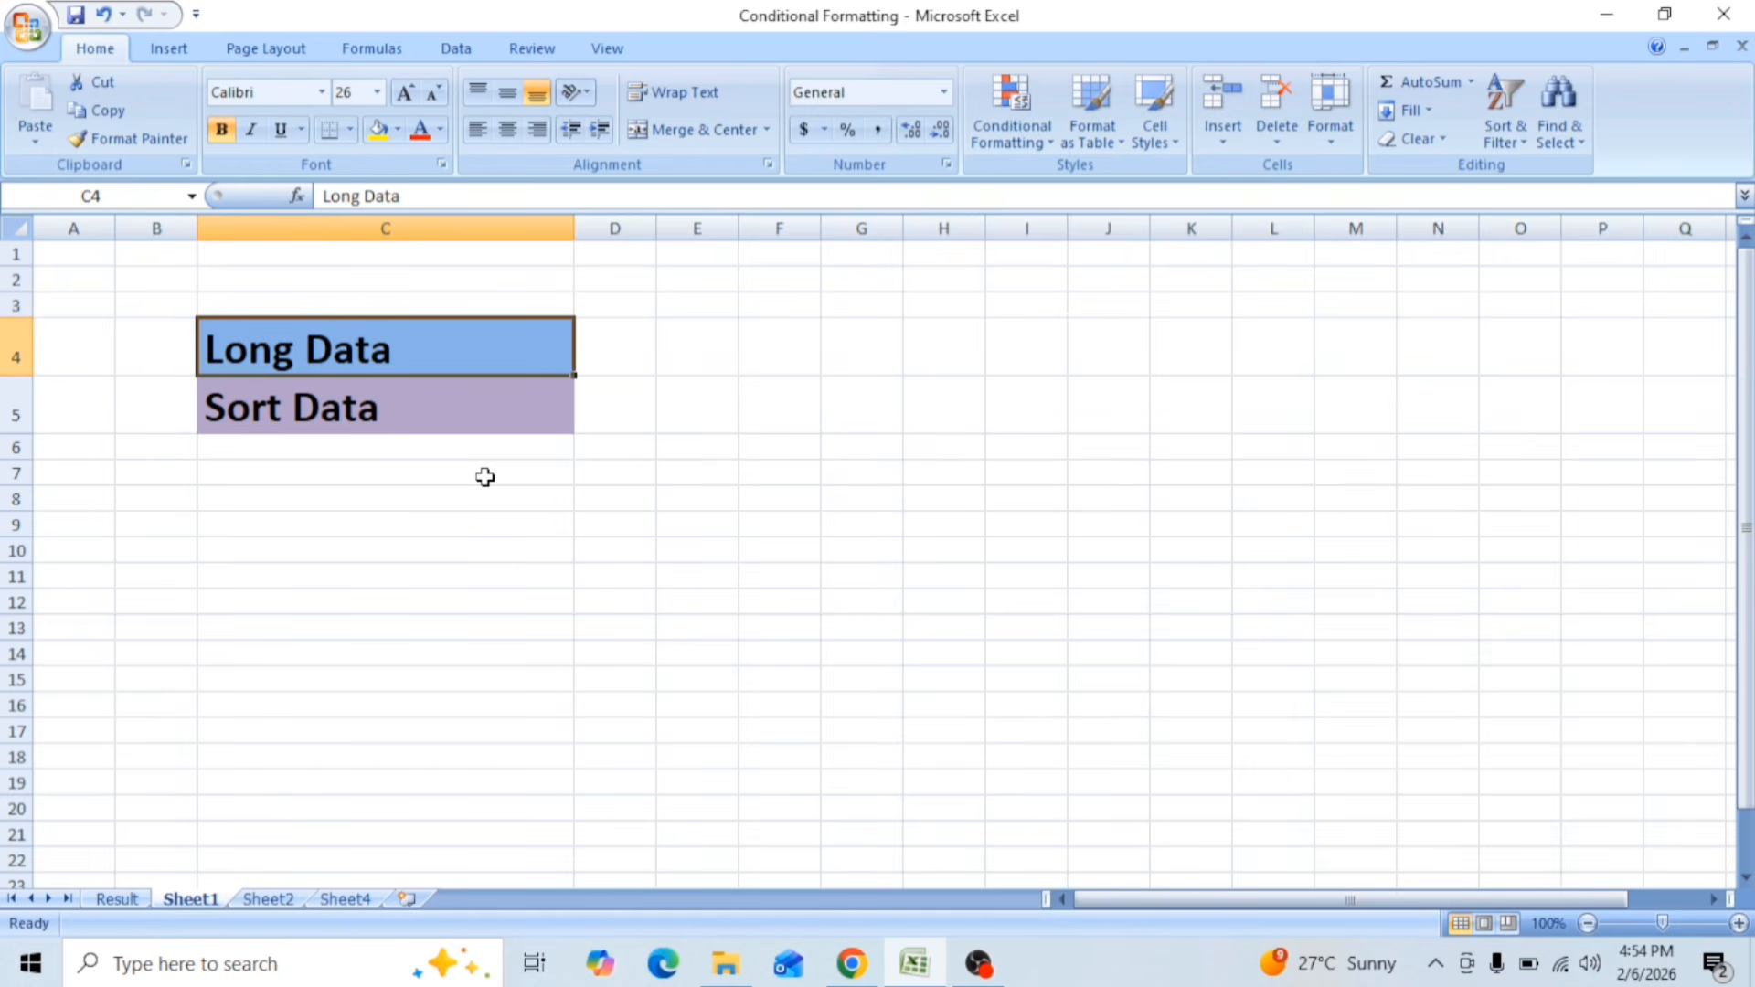
pyautogui.click(291, 395)
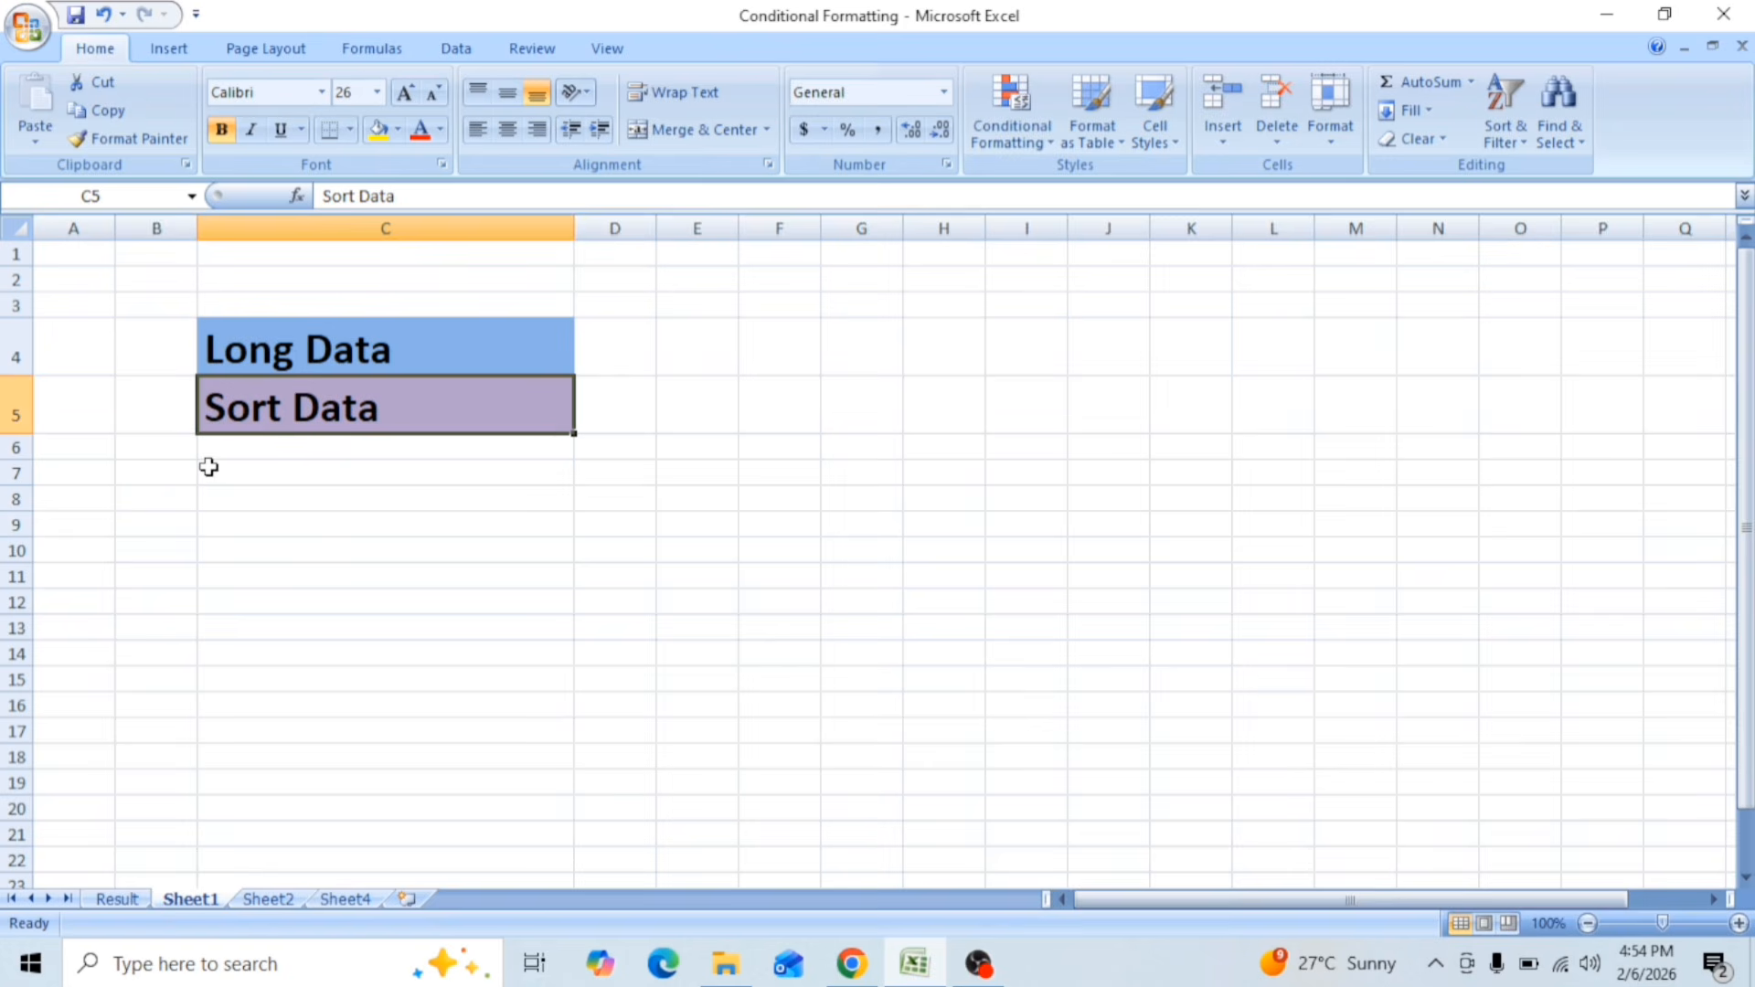
pyautogui.click(124, 897)
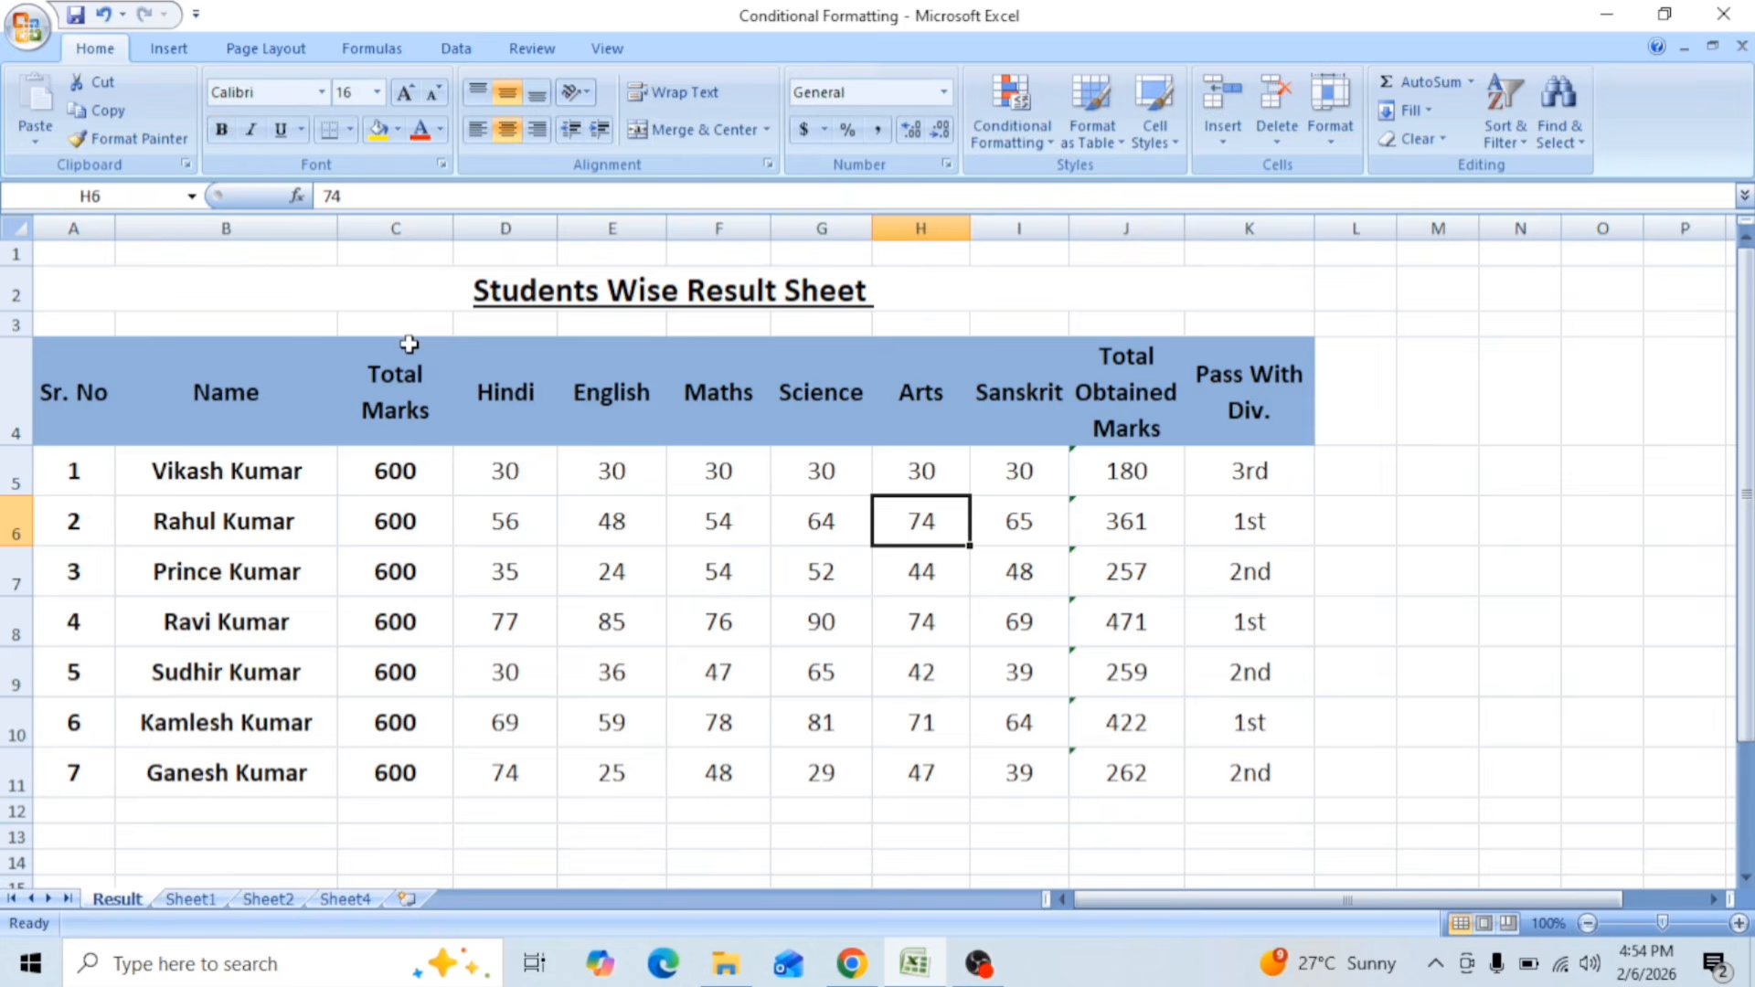
pyautogui.moveTo(334, 286); pyautogui.dragTo(395, 685)
pyautogui.click(512, 516)
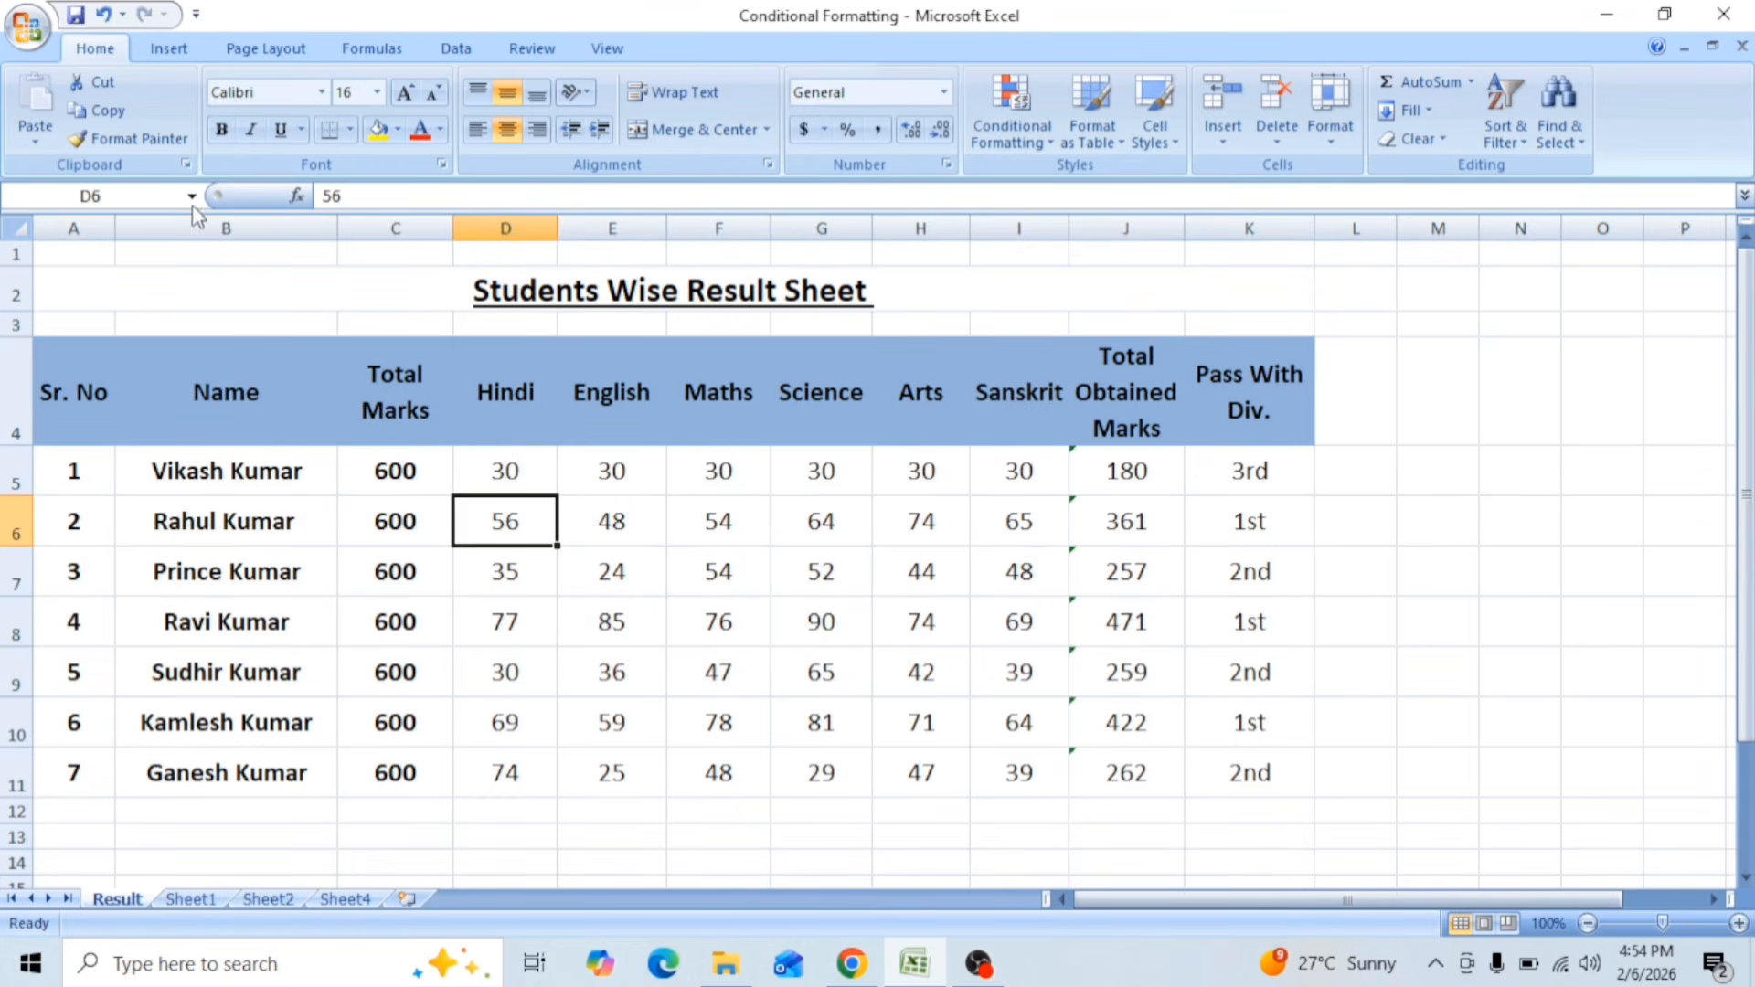
# Step: Check how the Result sheet splits across pages in the print preview, and return to the worksheet
pyautogui.click(30, 37)
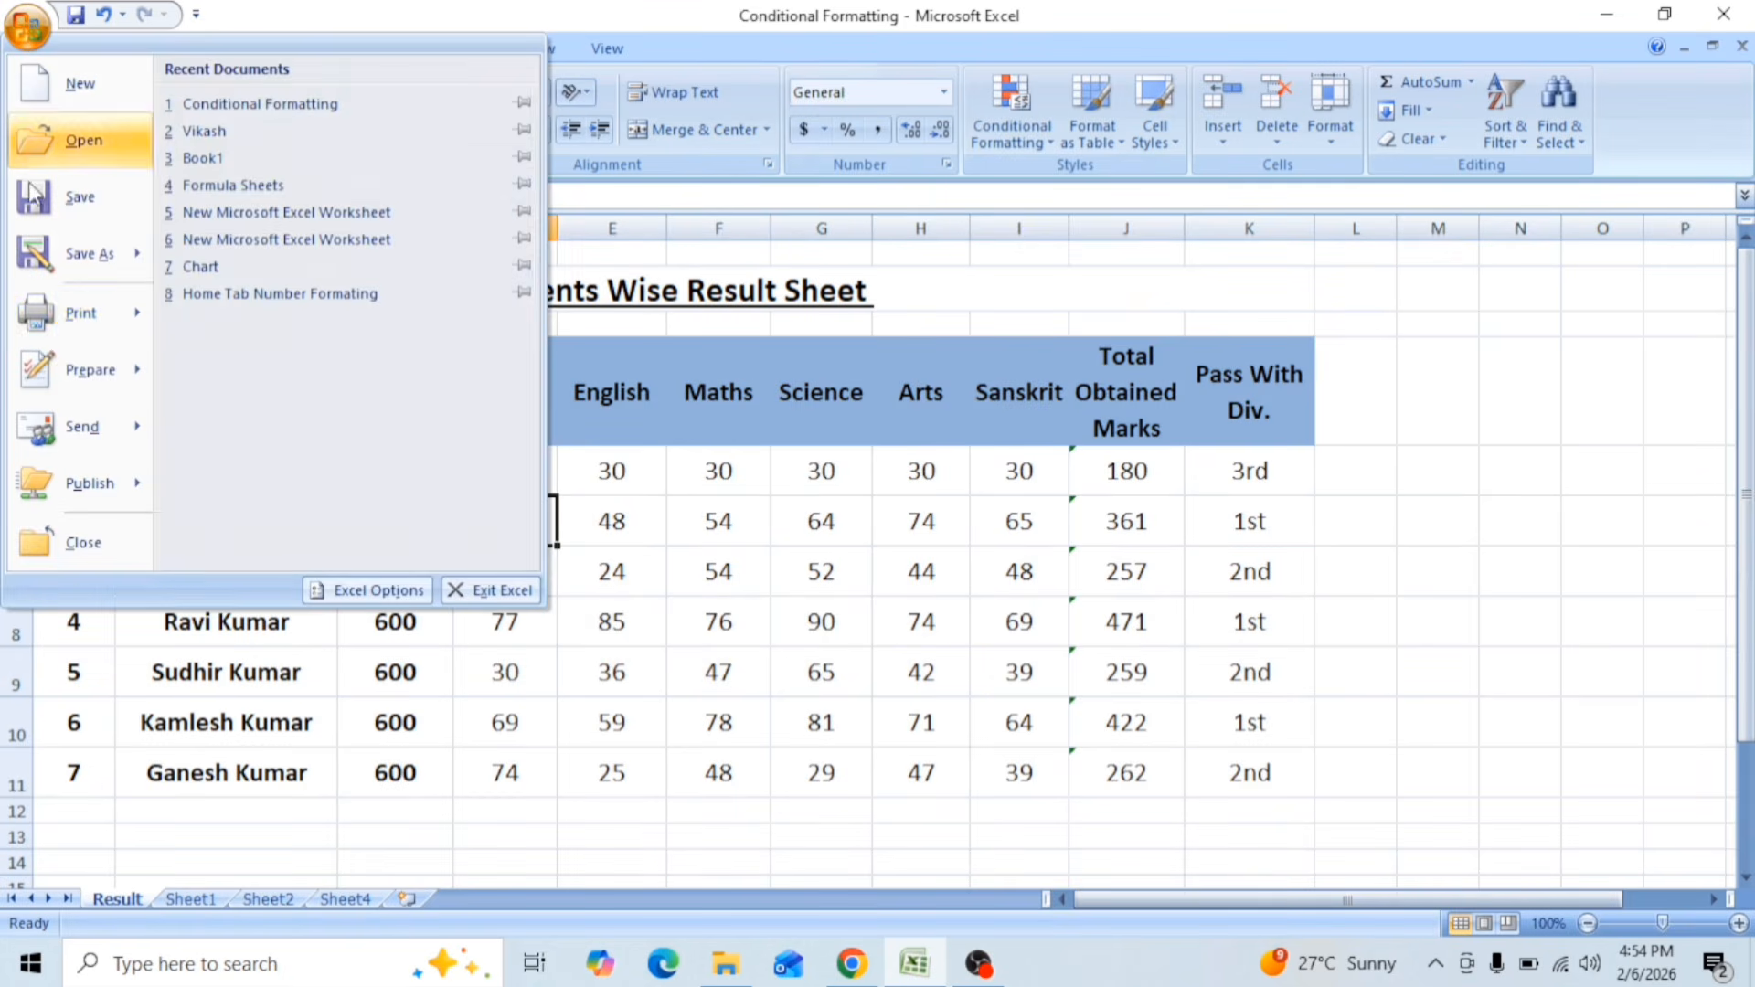
pyautogui.moveTo(61, 328)
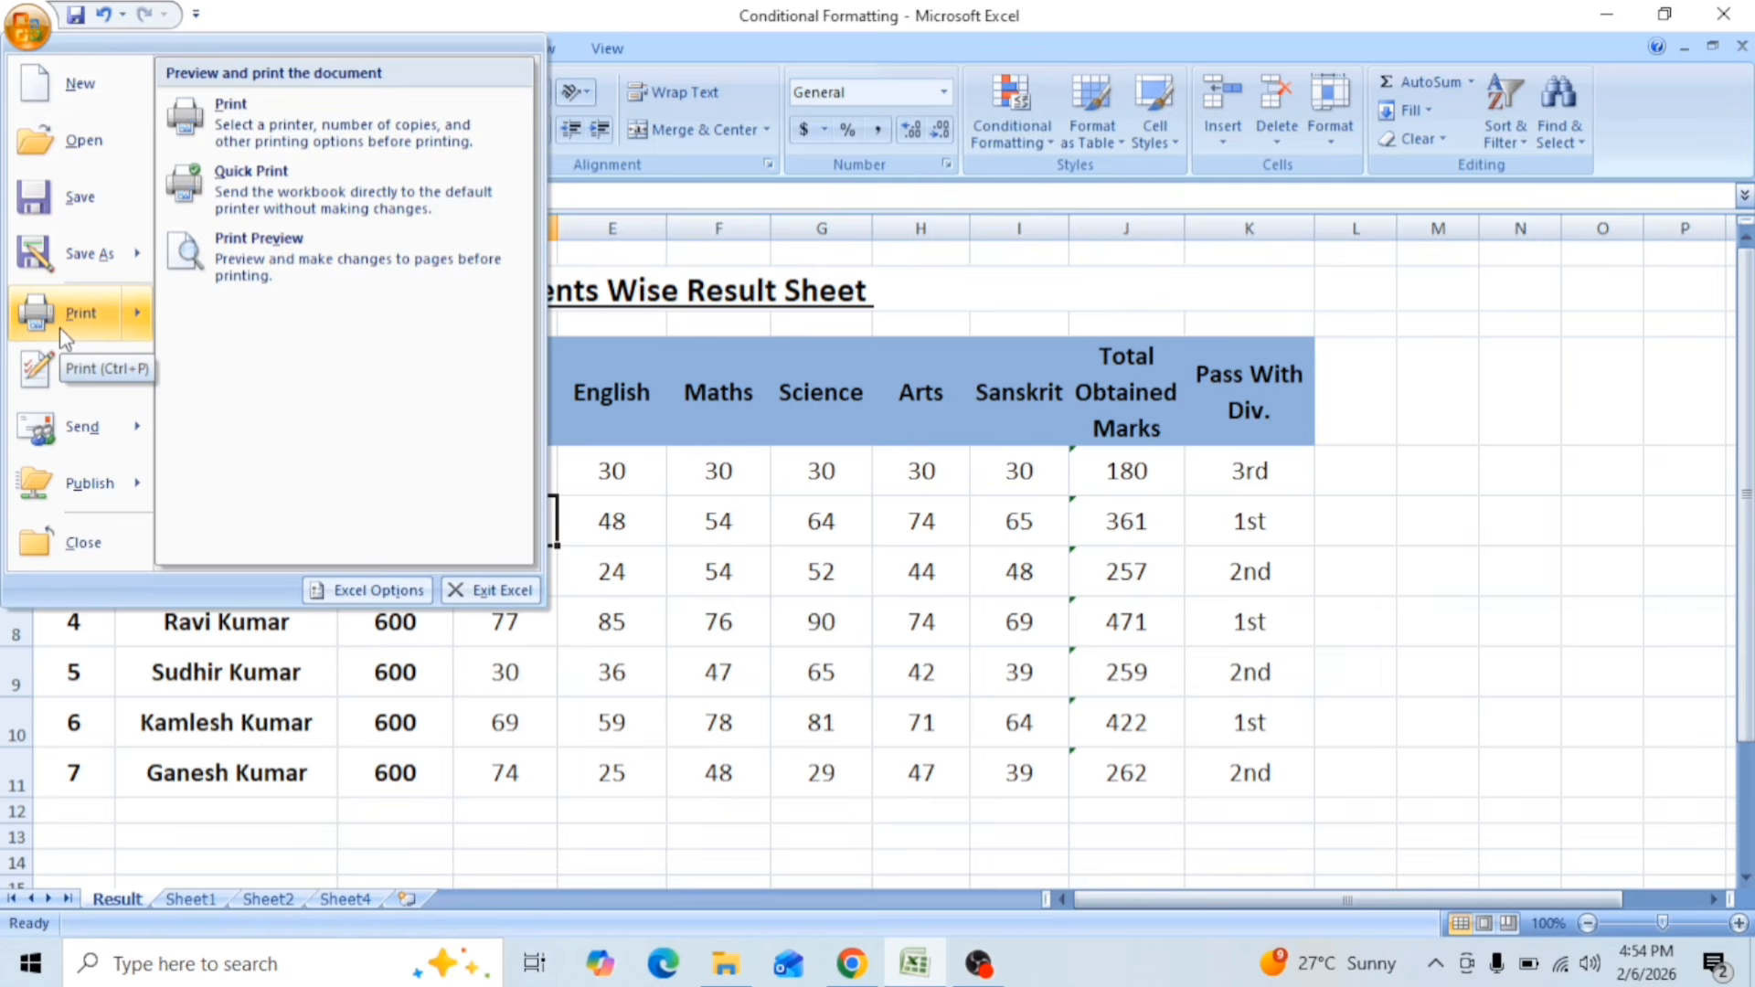
pyautogui.click(246, 253)
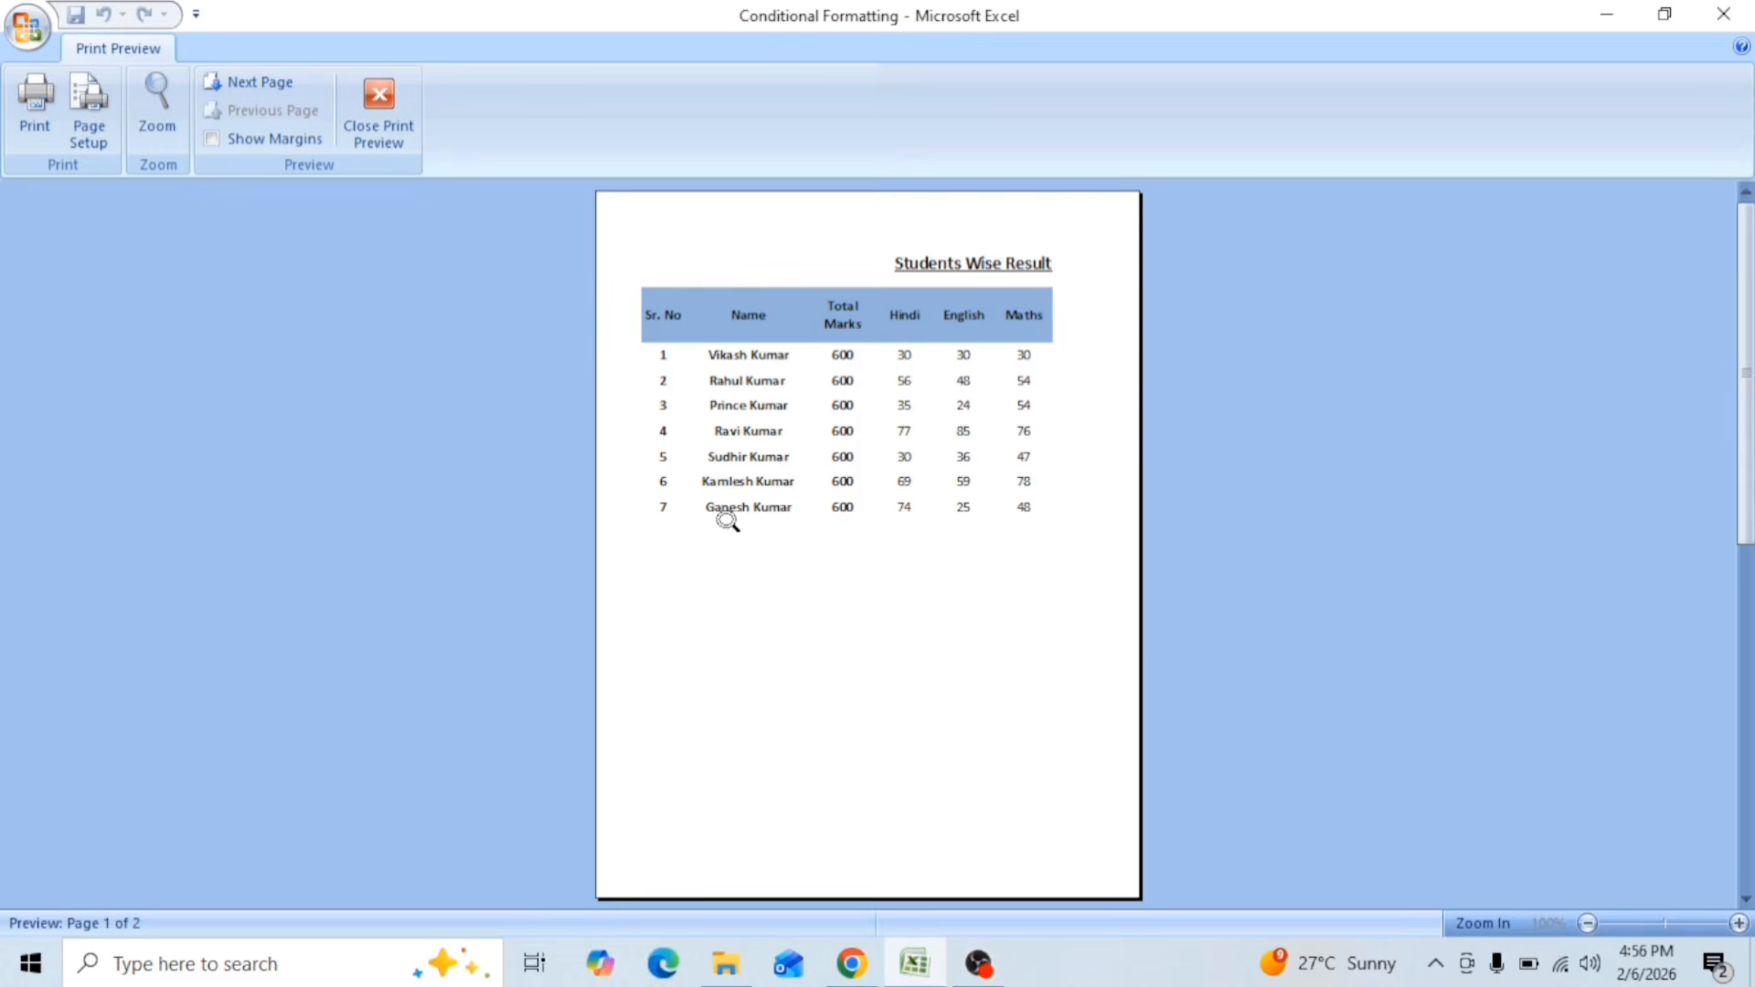
pyautogui.click(247, 82)
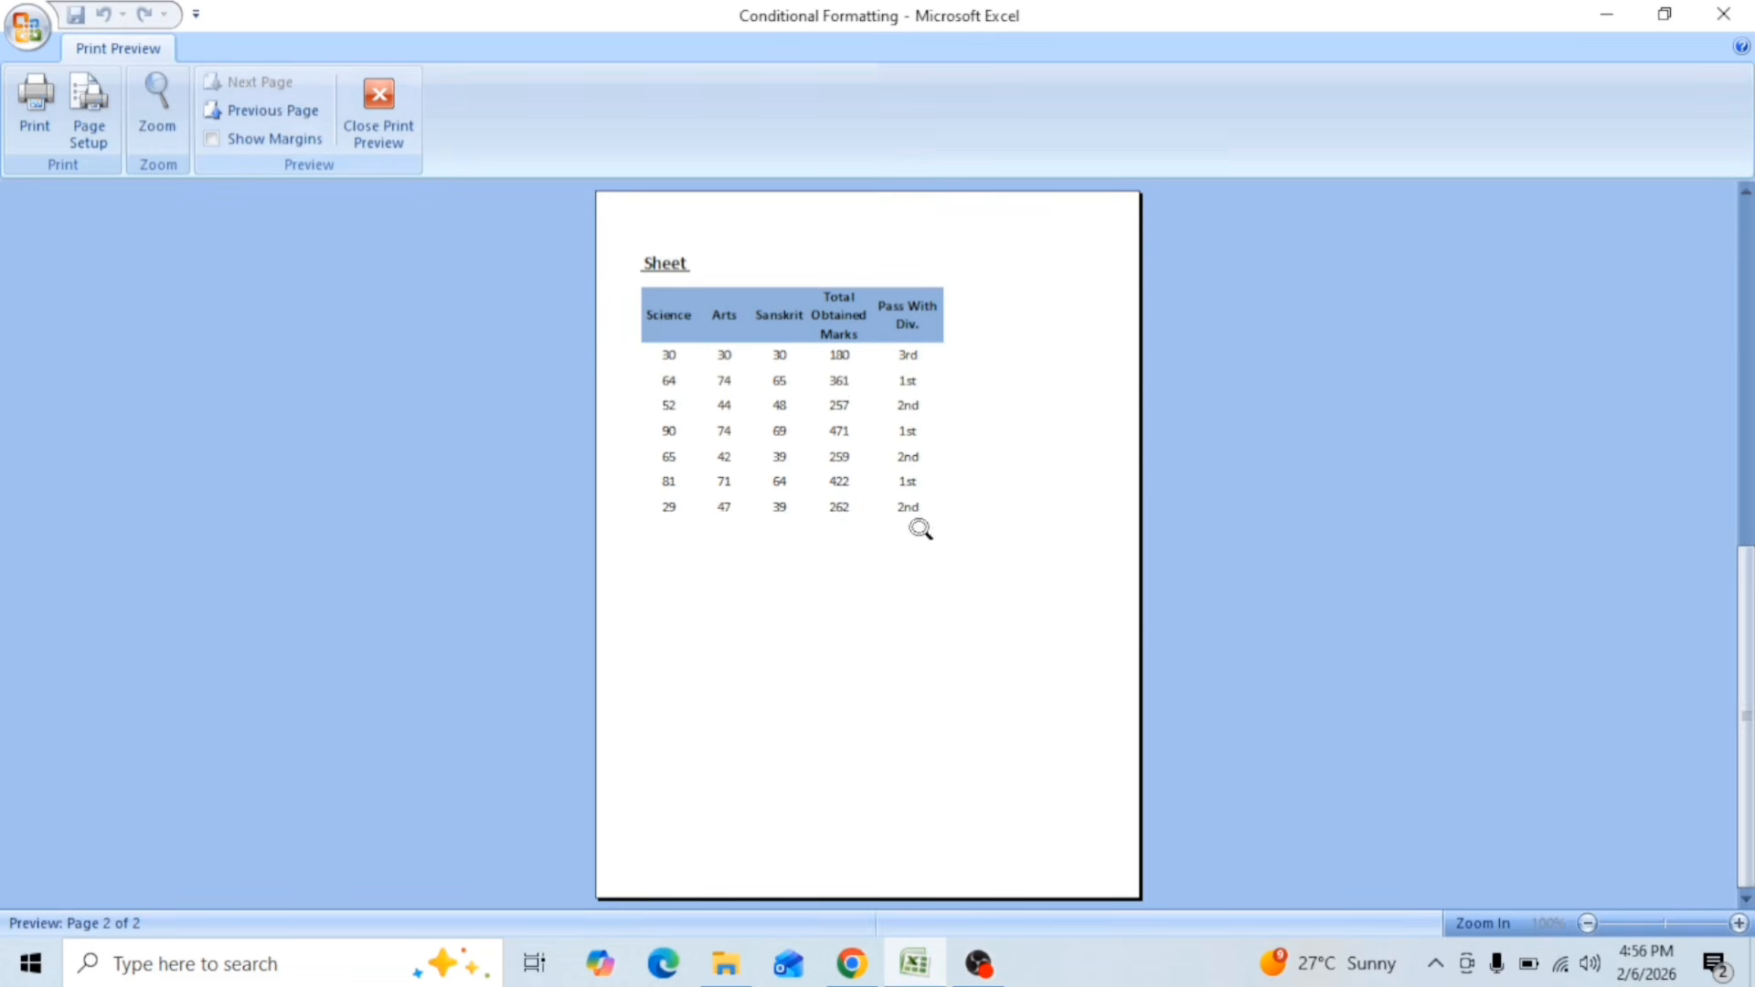
pyautogui.click(261, 111)
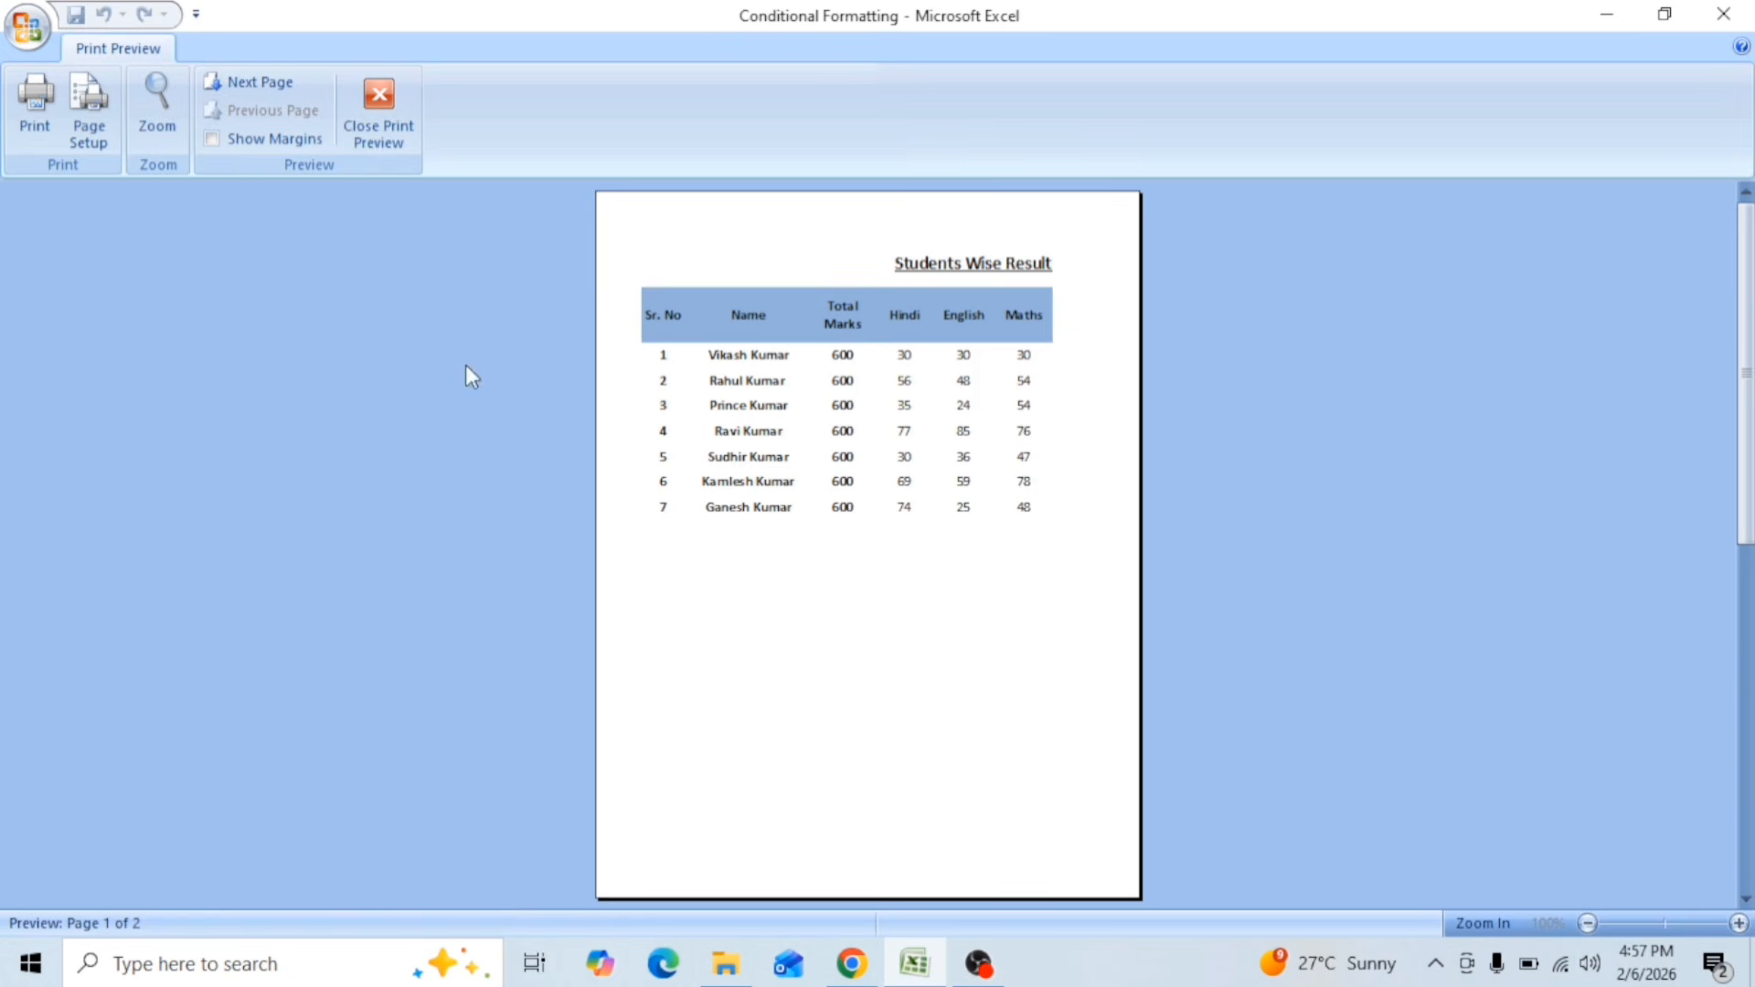
pyautogui.click(378, 96)
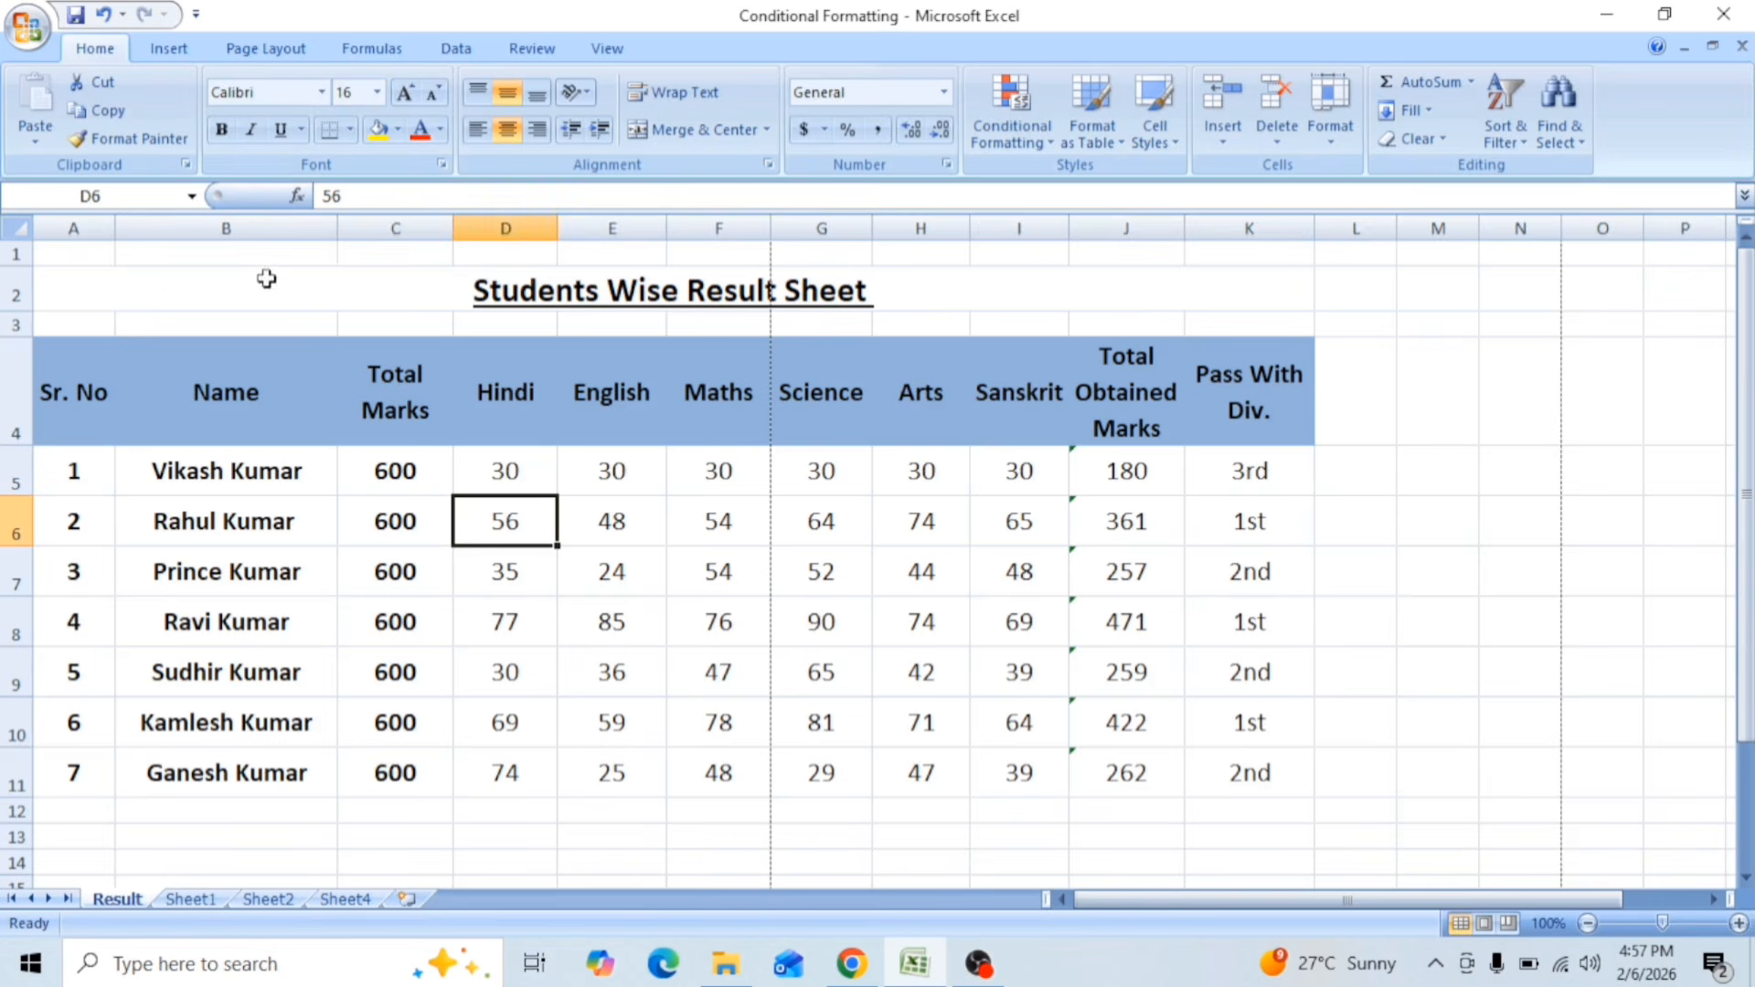
# Step: Apply the Narrow page margins preset to the Result sheet
pyautogui.click(244, 53)
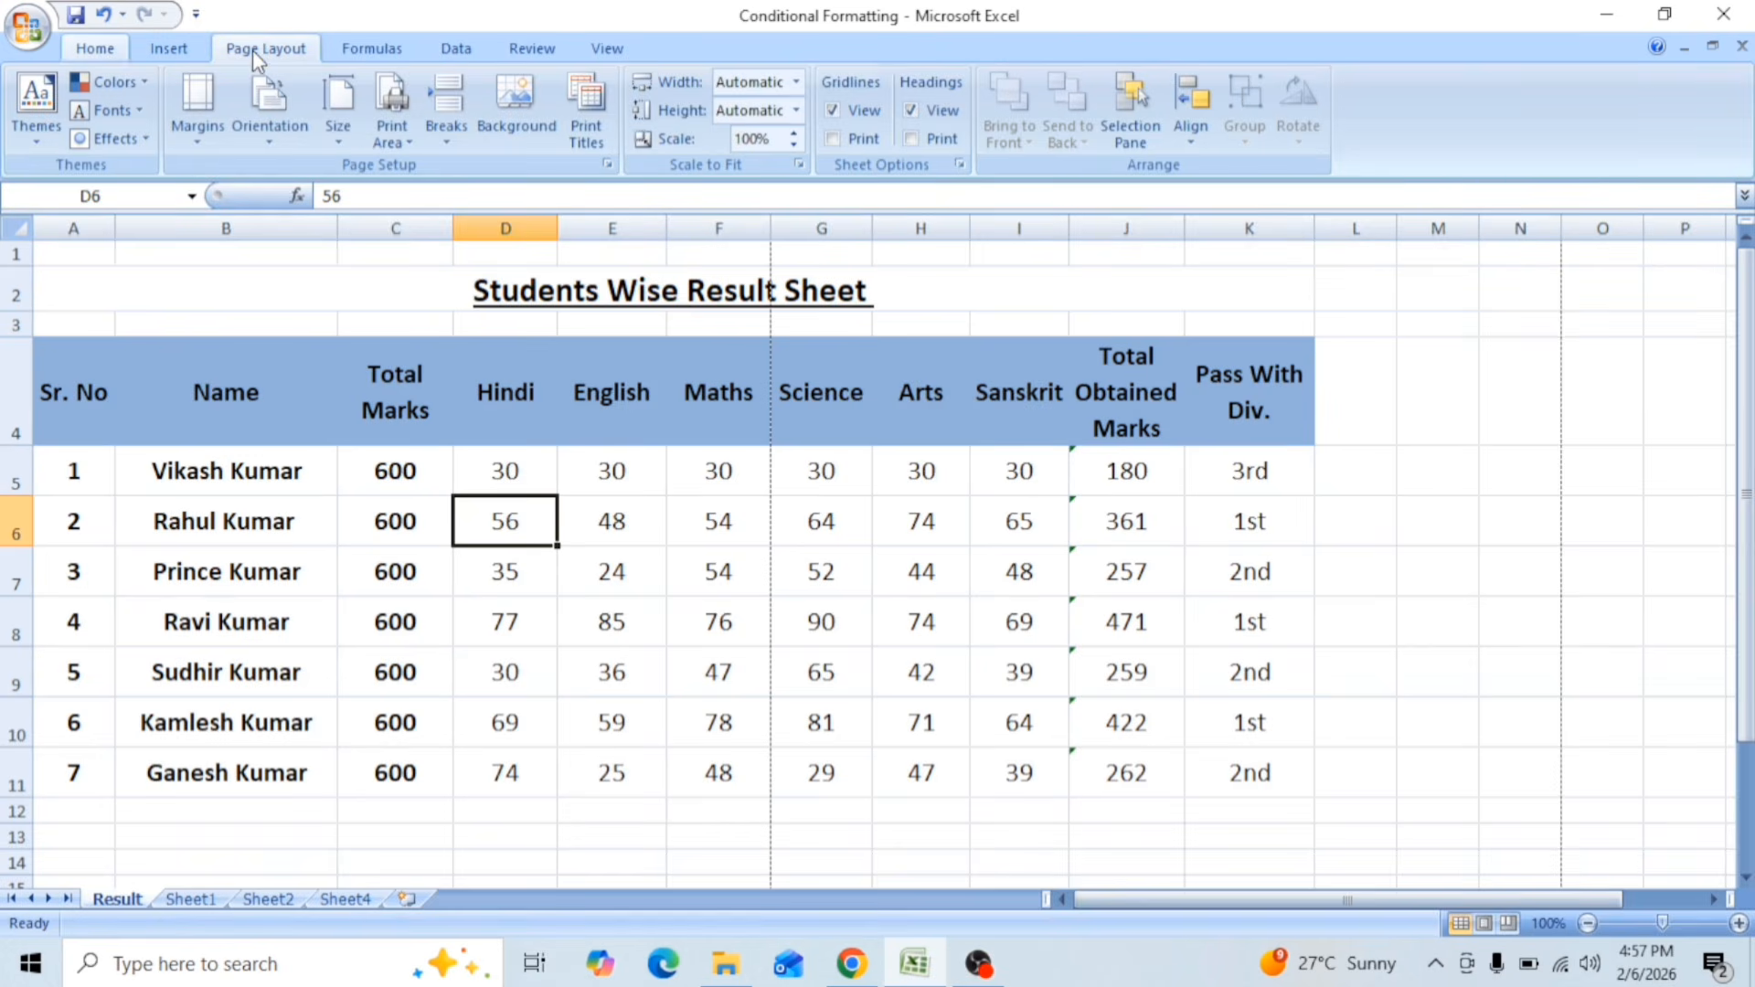
pyautogui.click(199, 144)
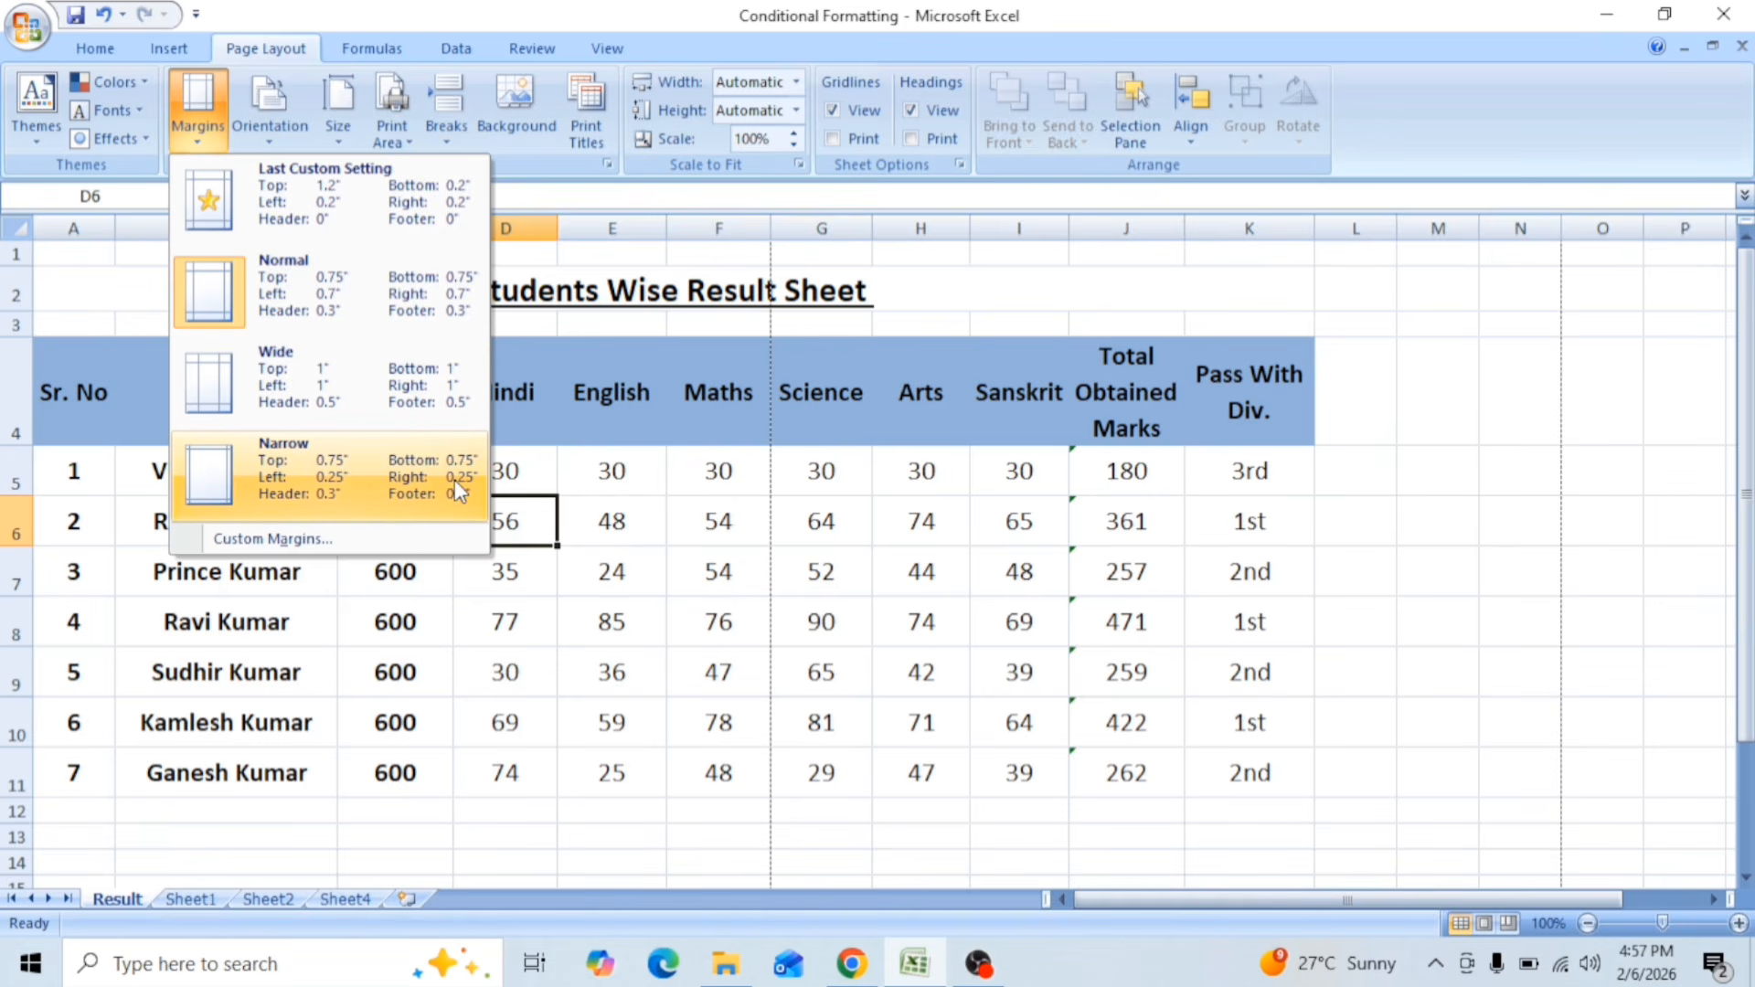
pyautogui.click(342, 481)
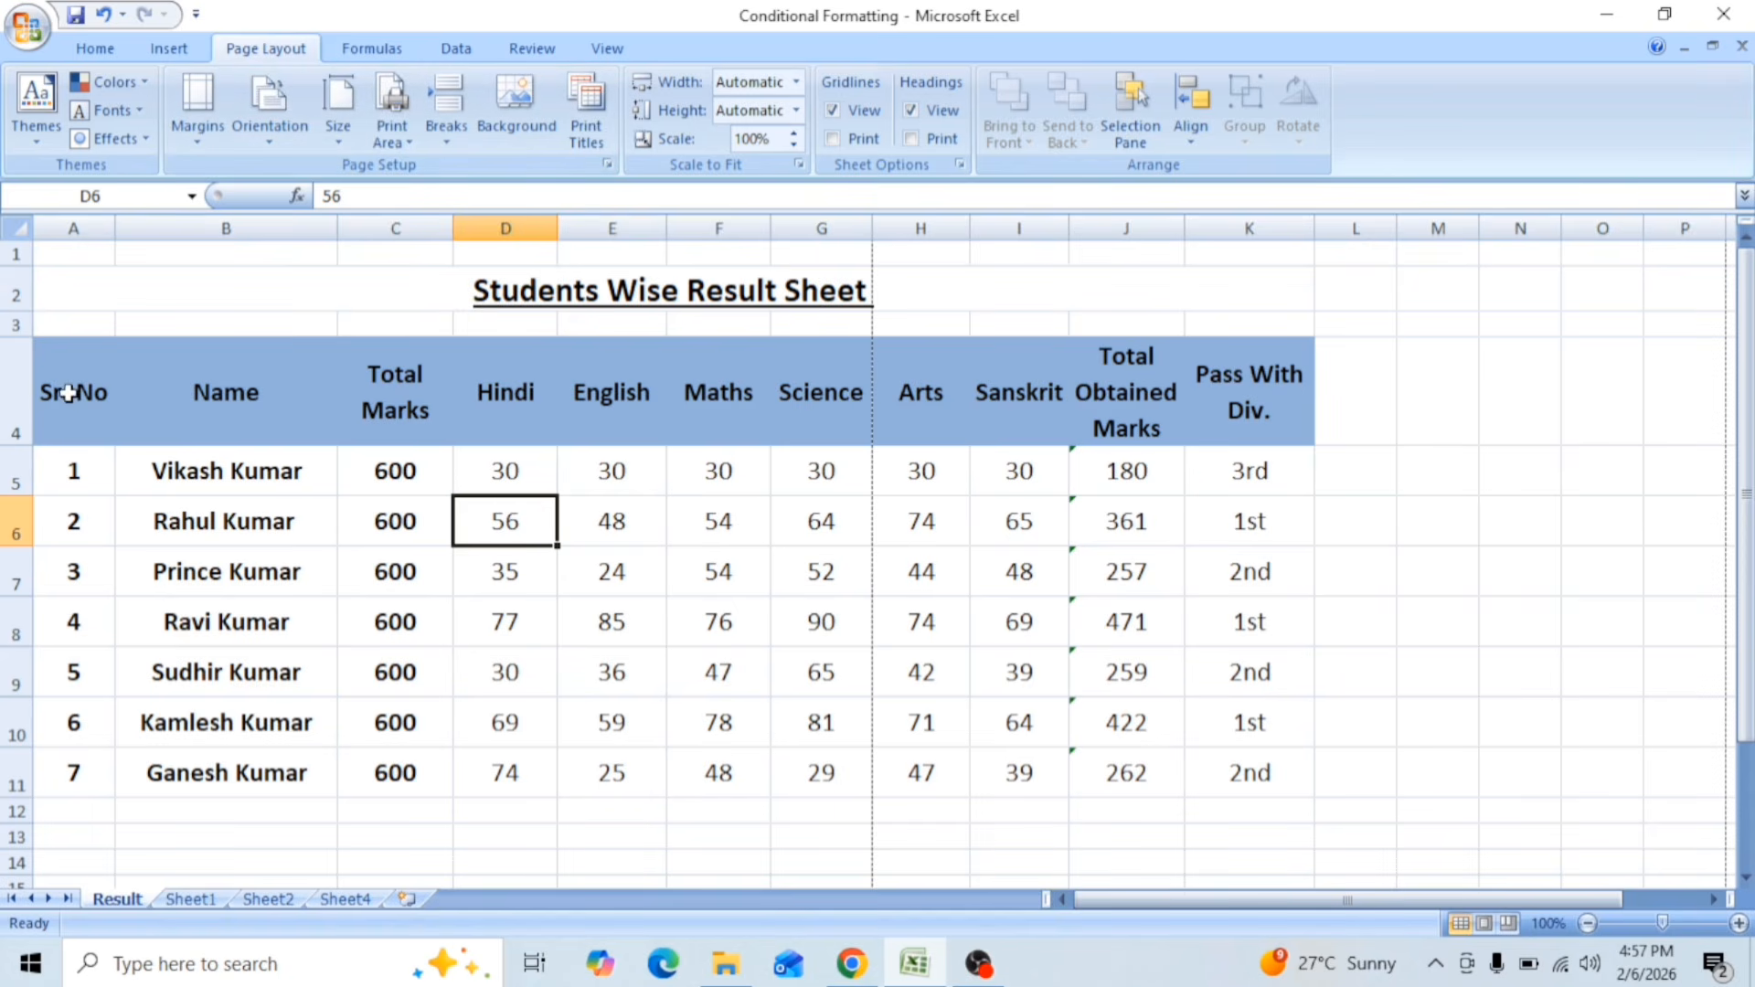
# Step: Select the result table A4:K11 and set the page orientation to Landscape and the paper size to A4
pyautogui.moveTo(71, 402); pyautogui.dragTo(1240, 748)
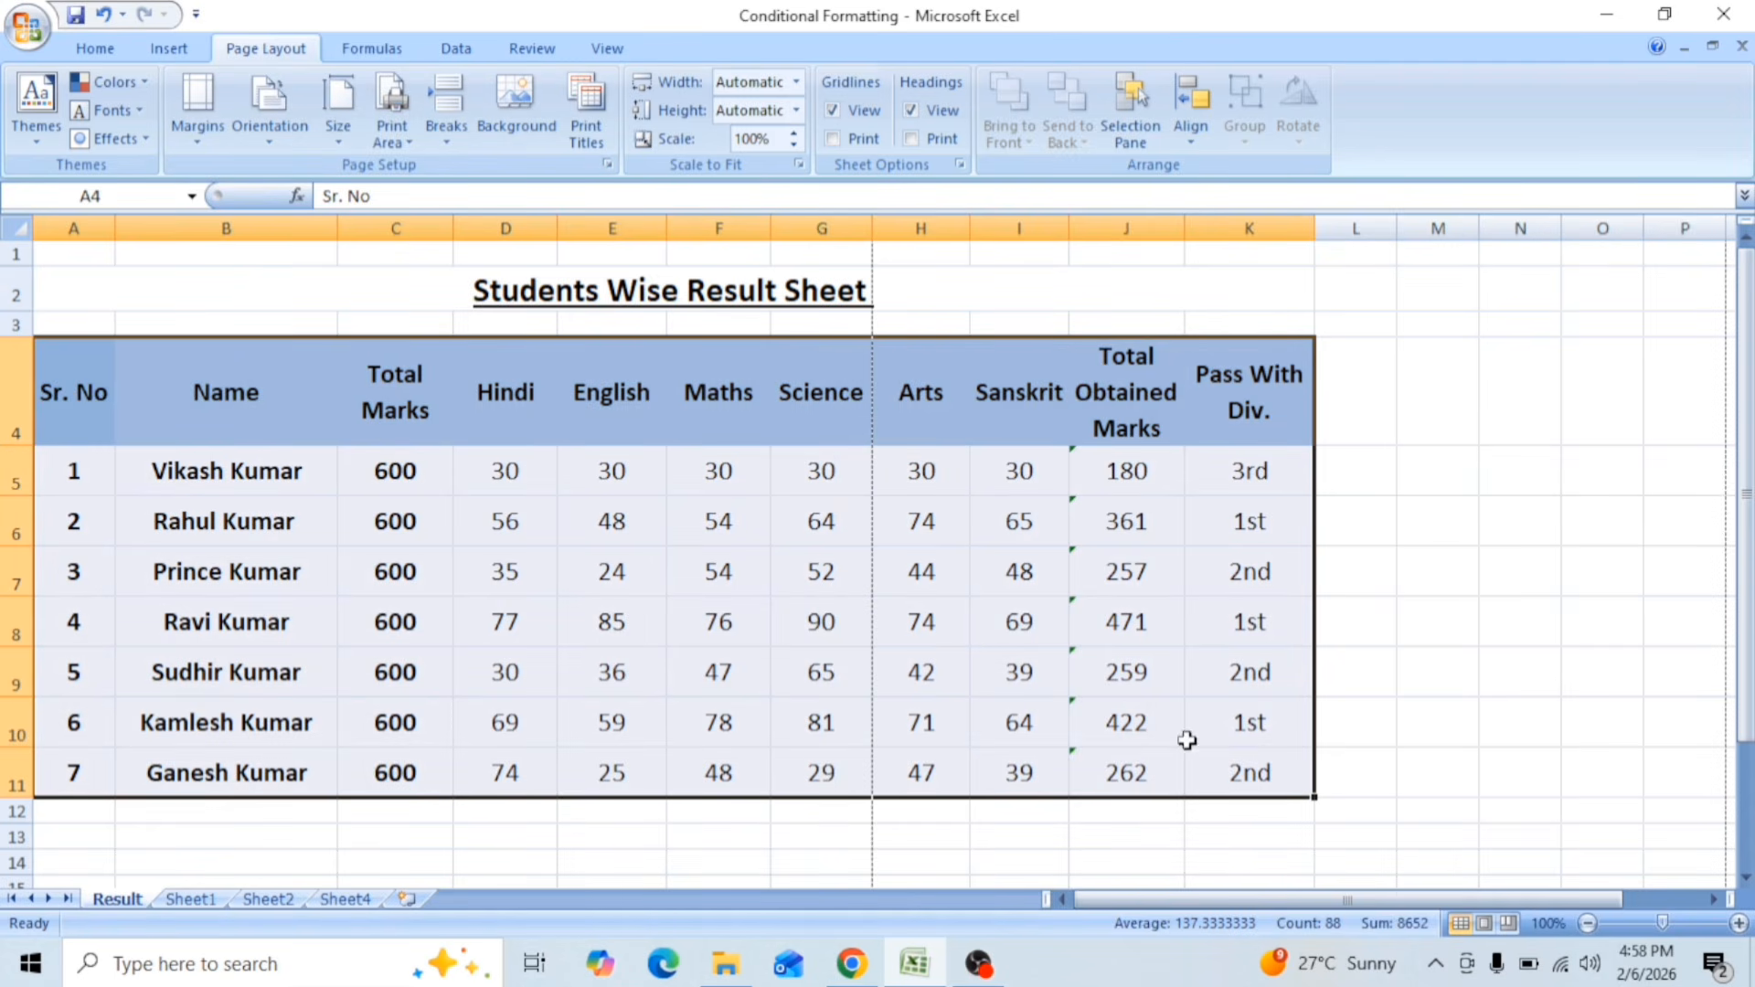
pyautogui.click(262, 133)
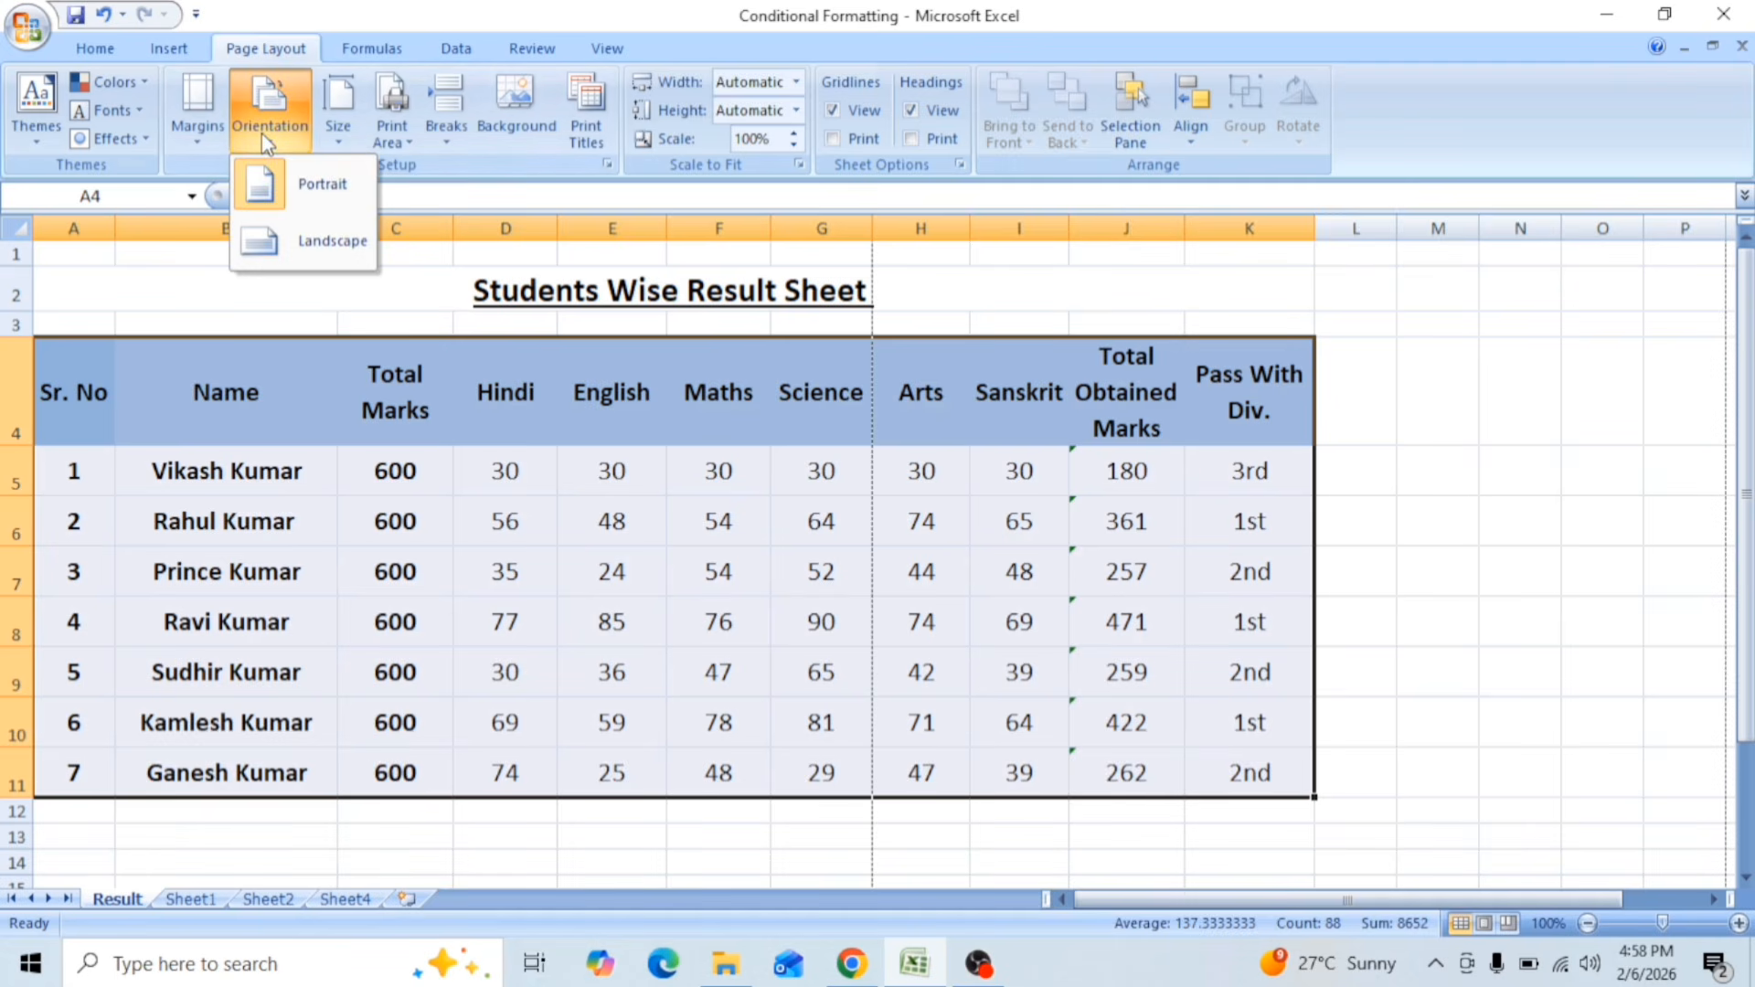
pyautogui.click(335, 261)
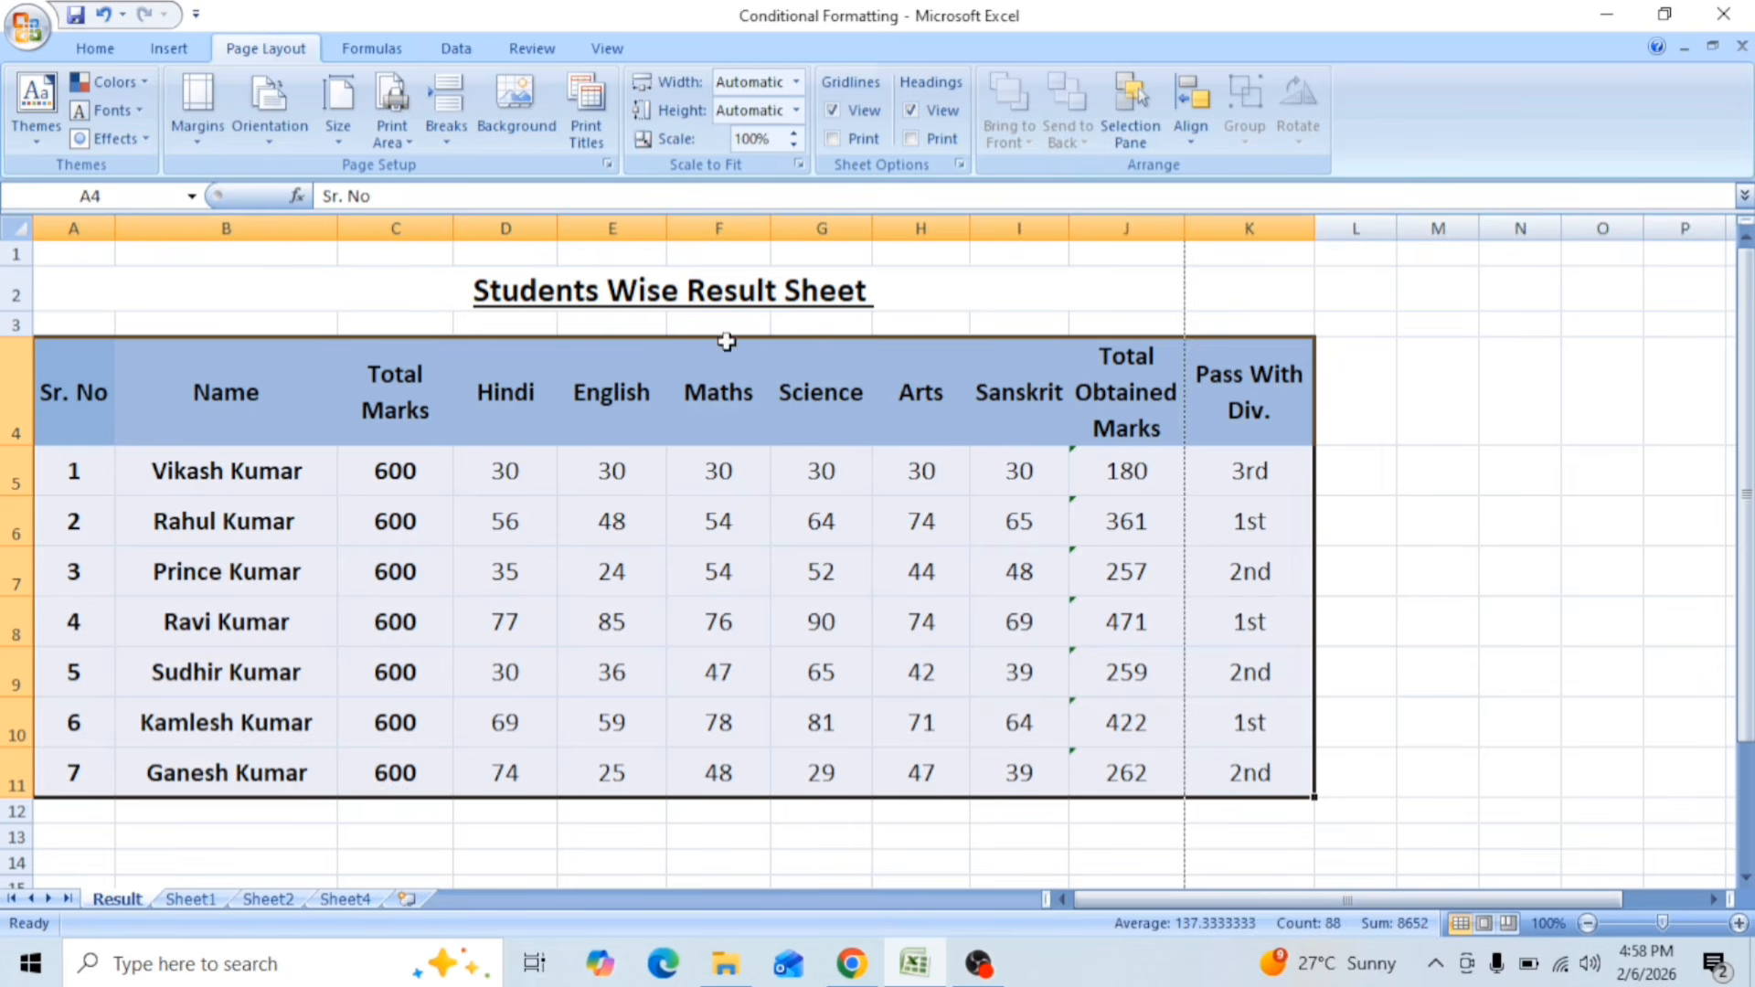
pyautogui.click(340, 137)
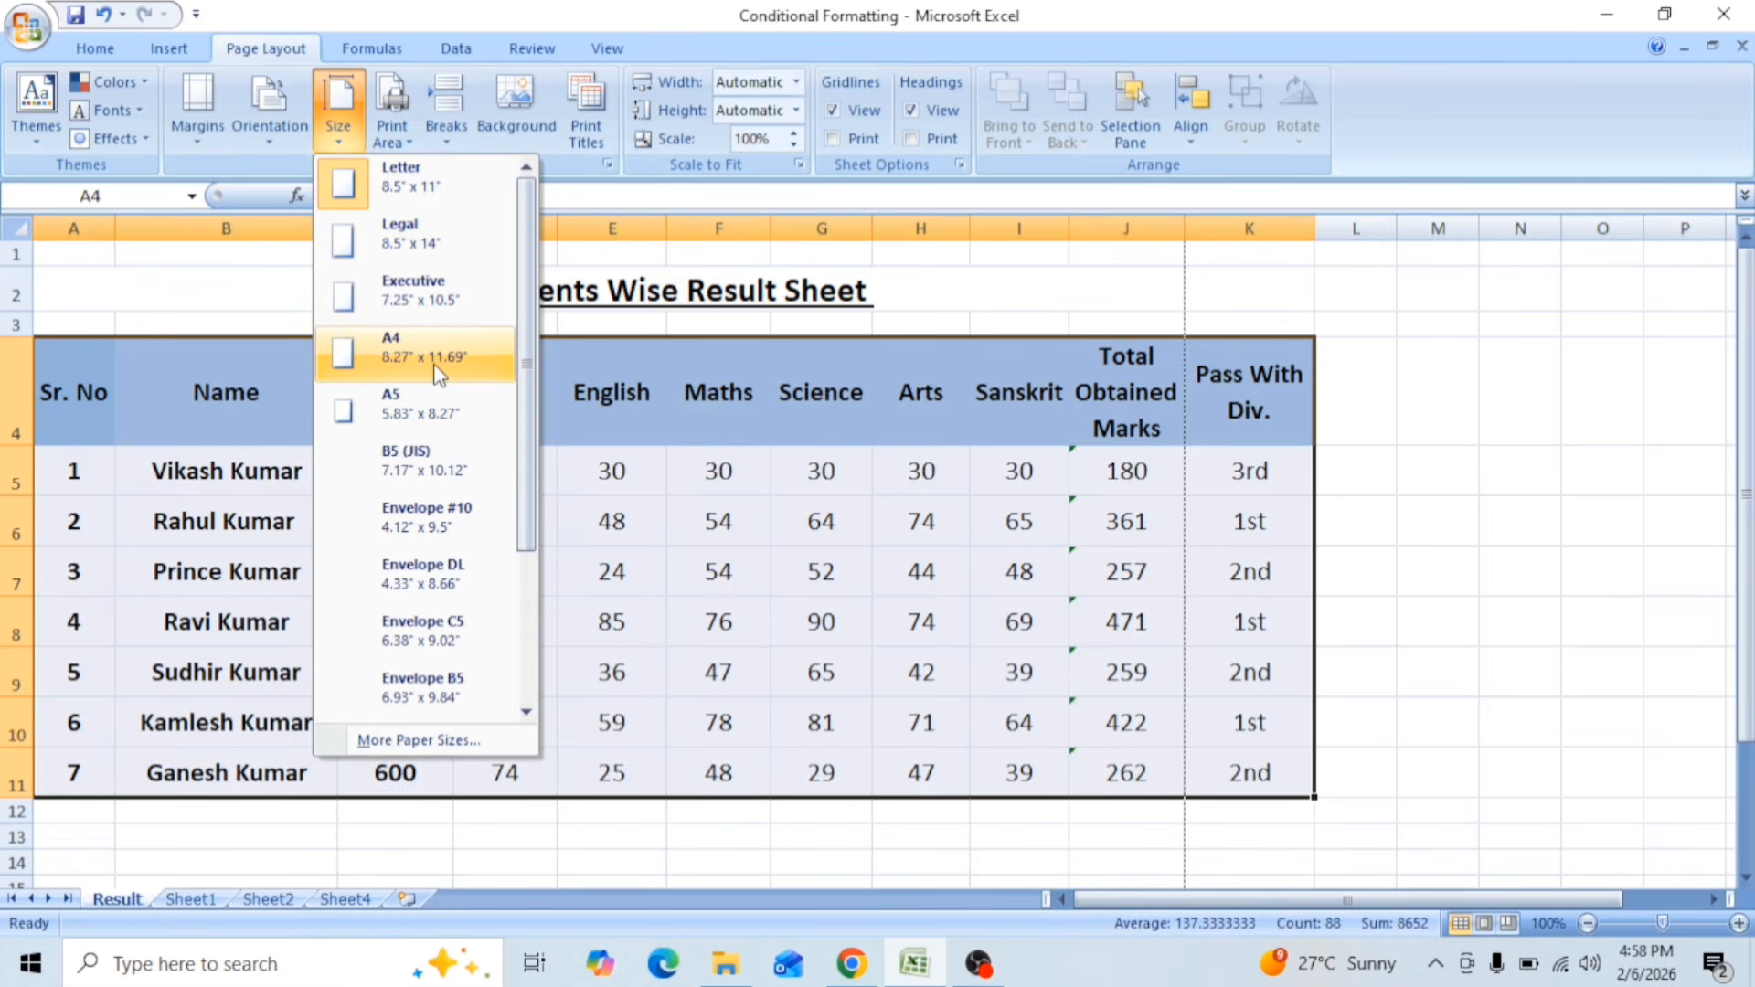
pyautogui.click(388, 365)
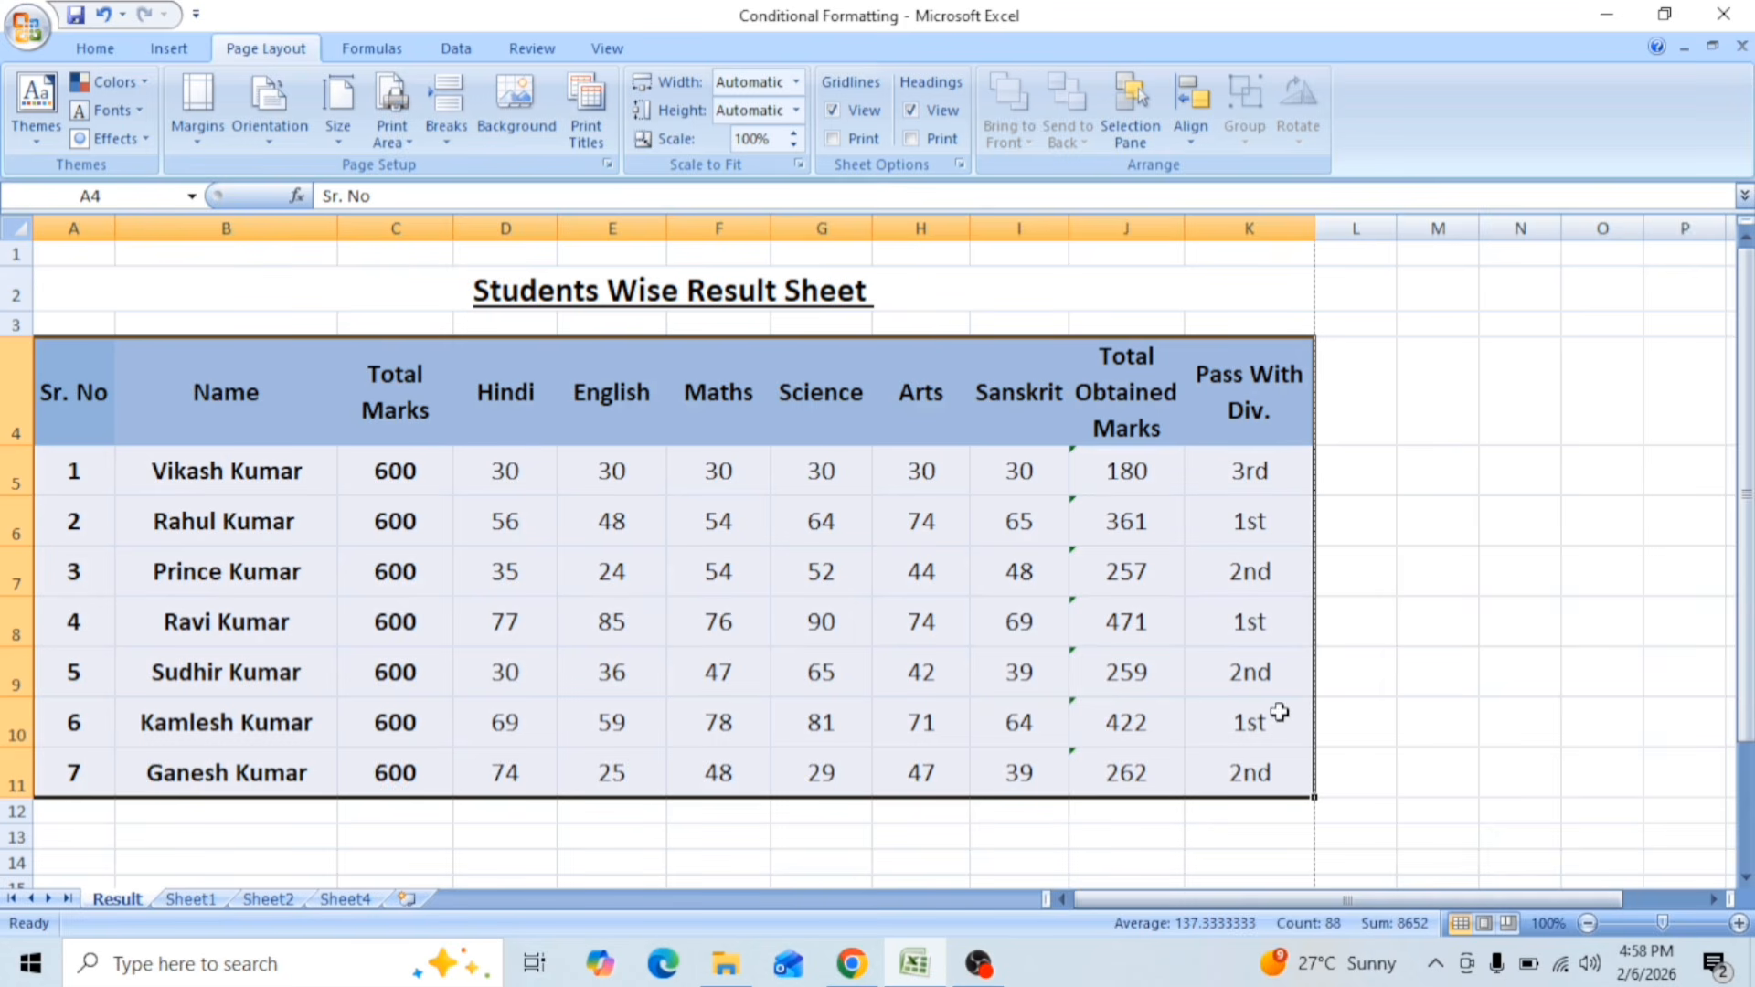
# Step: Check the page layout of the Result sheet in the print preview, including a closer view, and return to the worksheet
pyautogui.click(27, 35)
pyautogui.moveTo(82, 313)
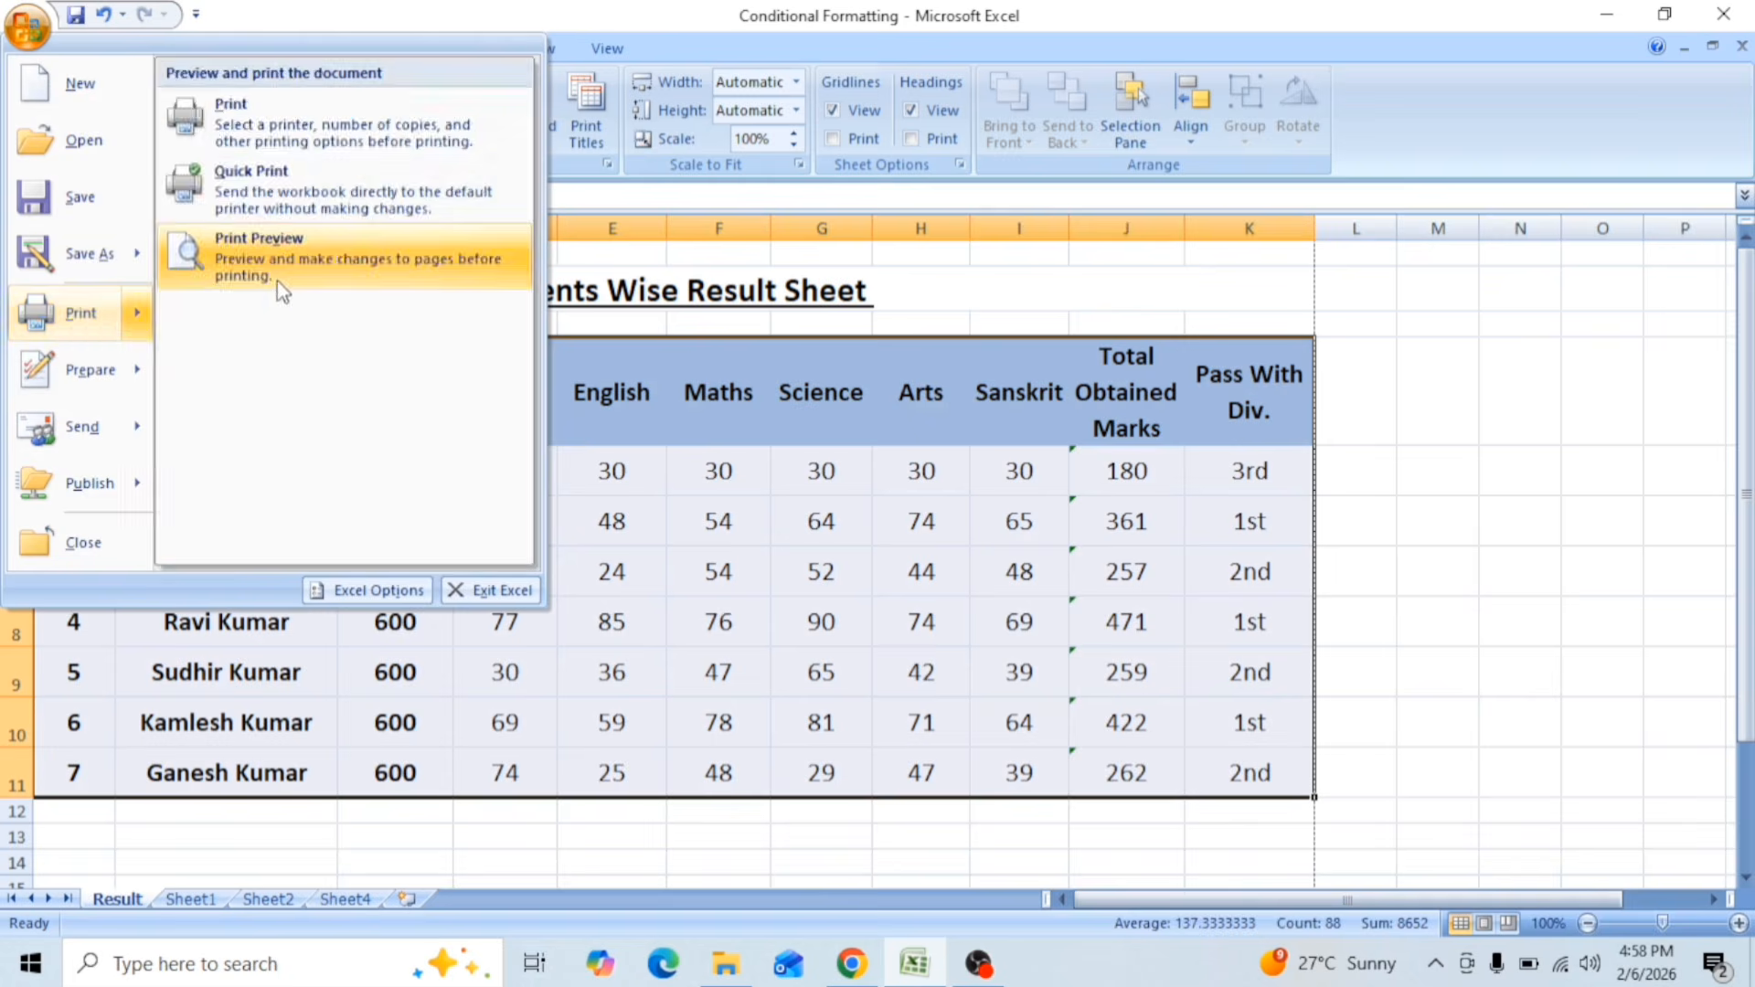
pyautogui.click(277, 281)
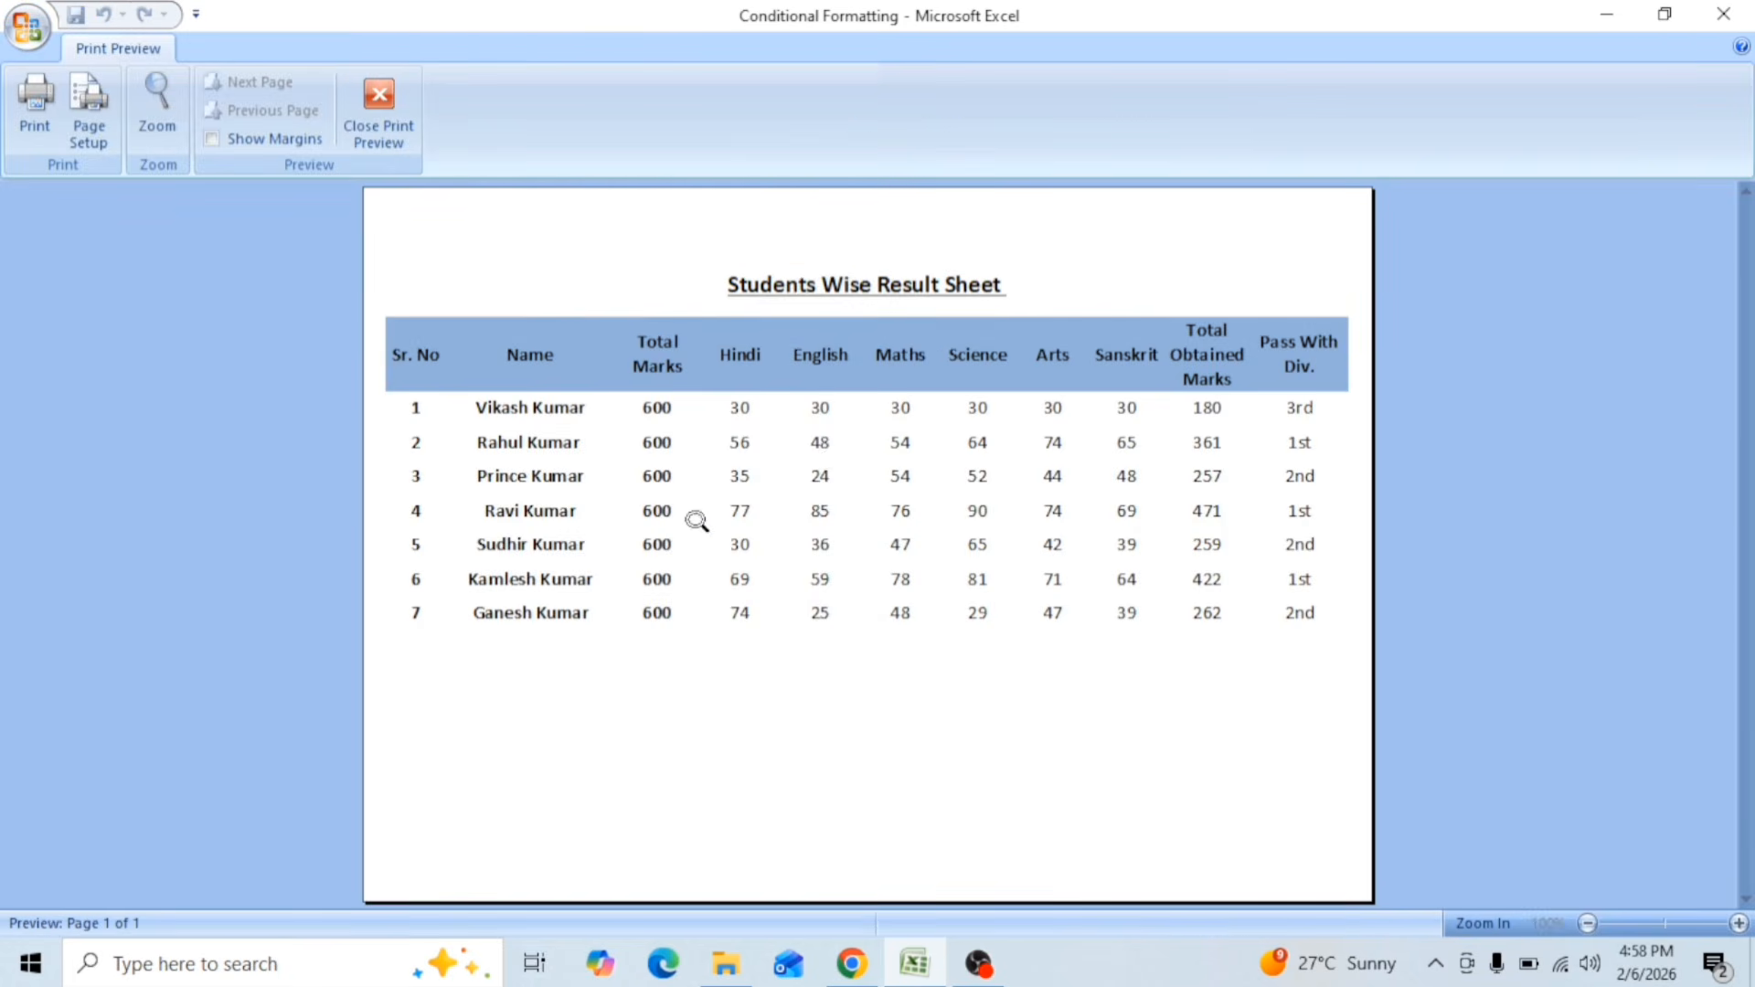
pyautogui.click(714, 496)
pyautogui.click(1050, 496)
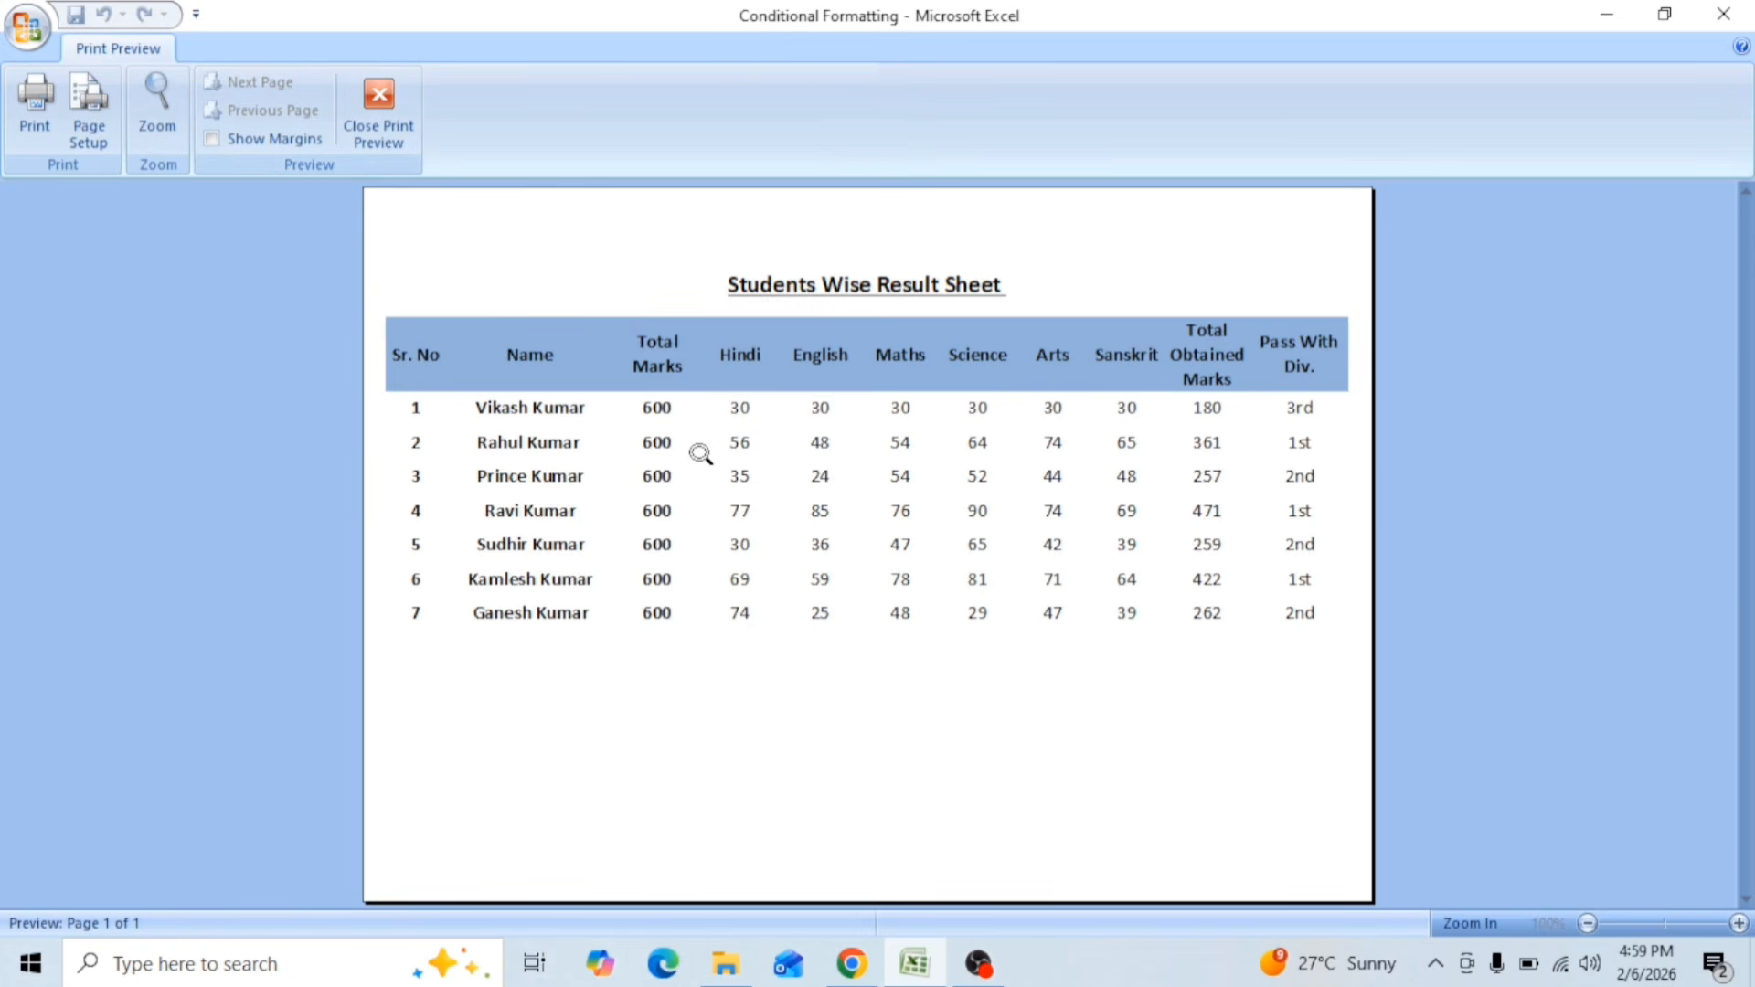
pyautogui.click(391, 142)
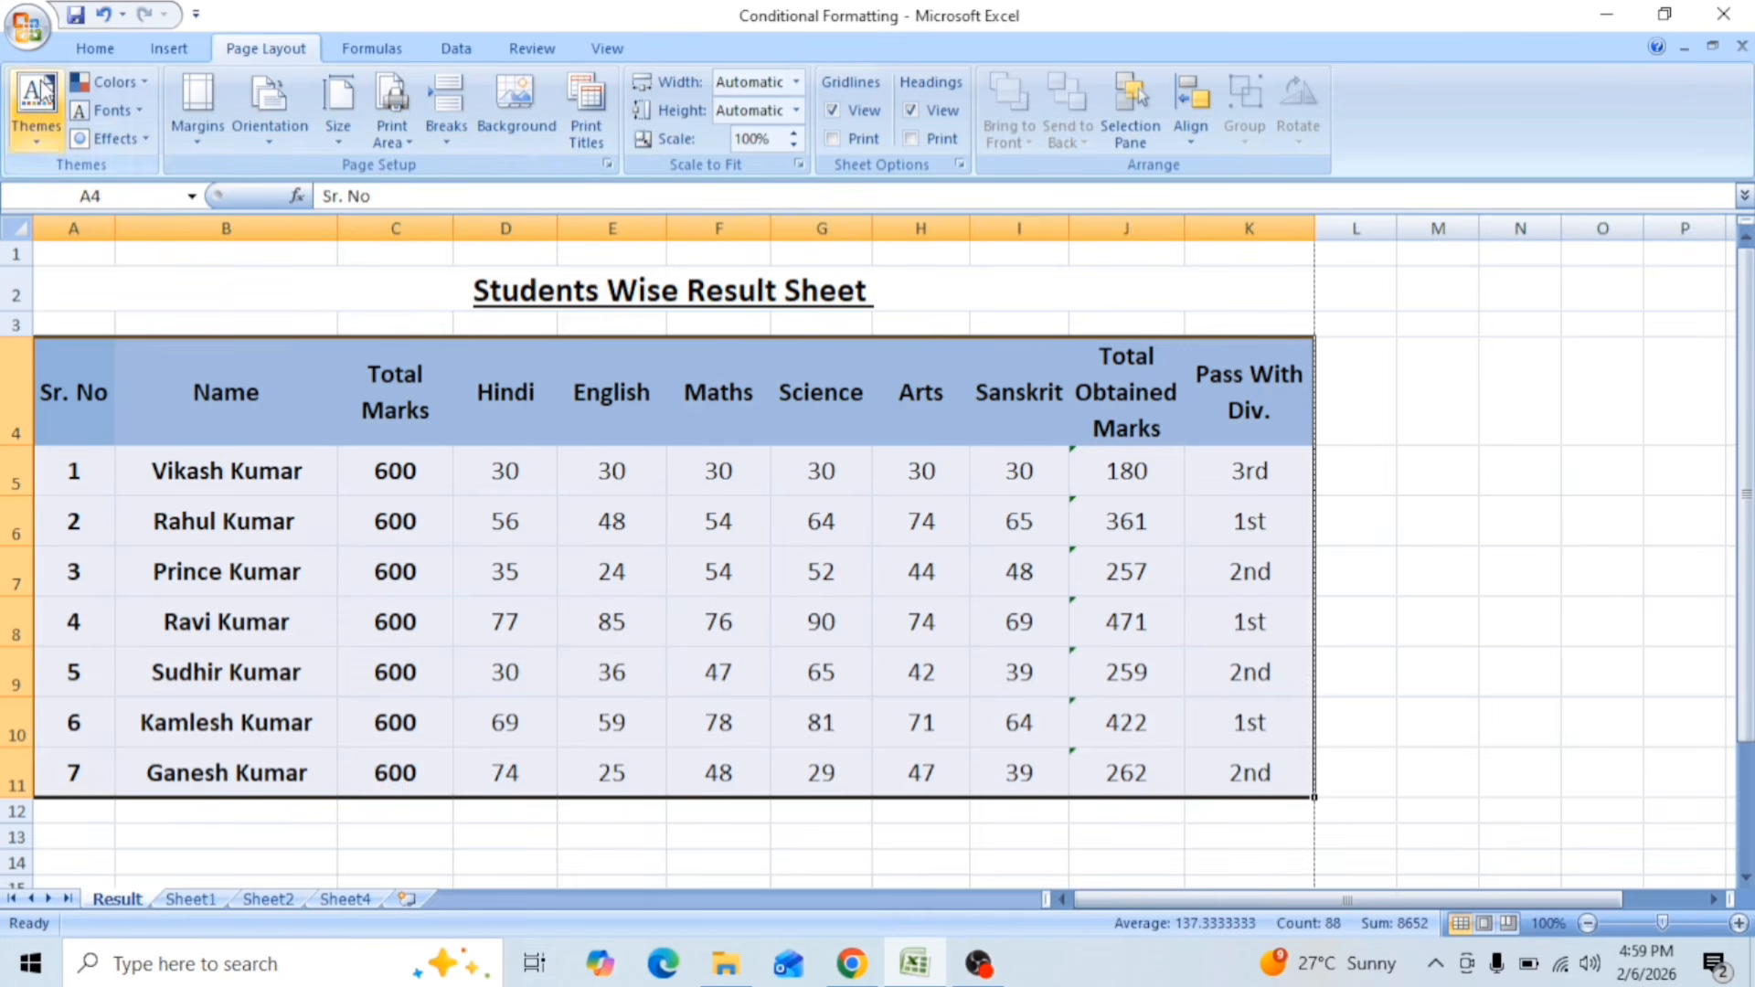
# Step: Review the Result sheet's orientation, scaling and paper size in the print preview's page setup, and return to the worksheet
pyautogui.click(32, 46)
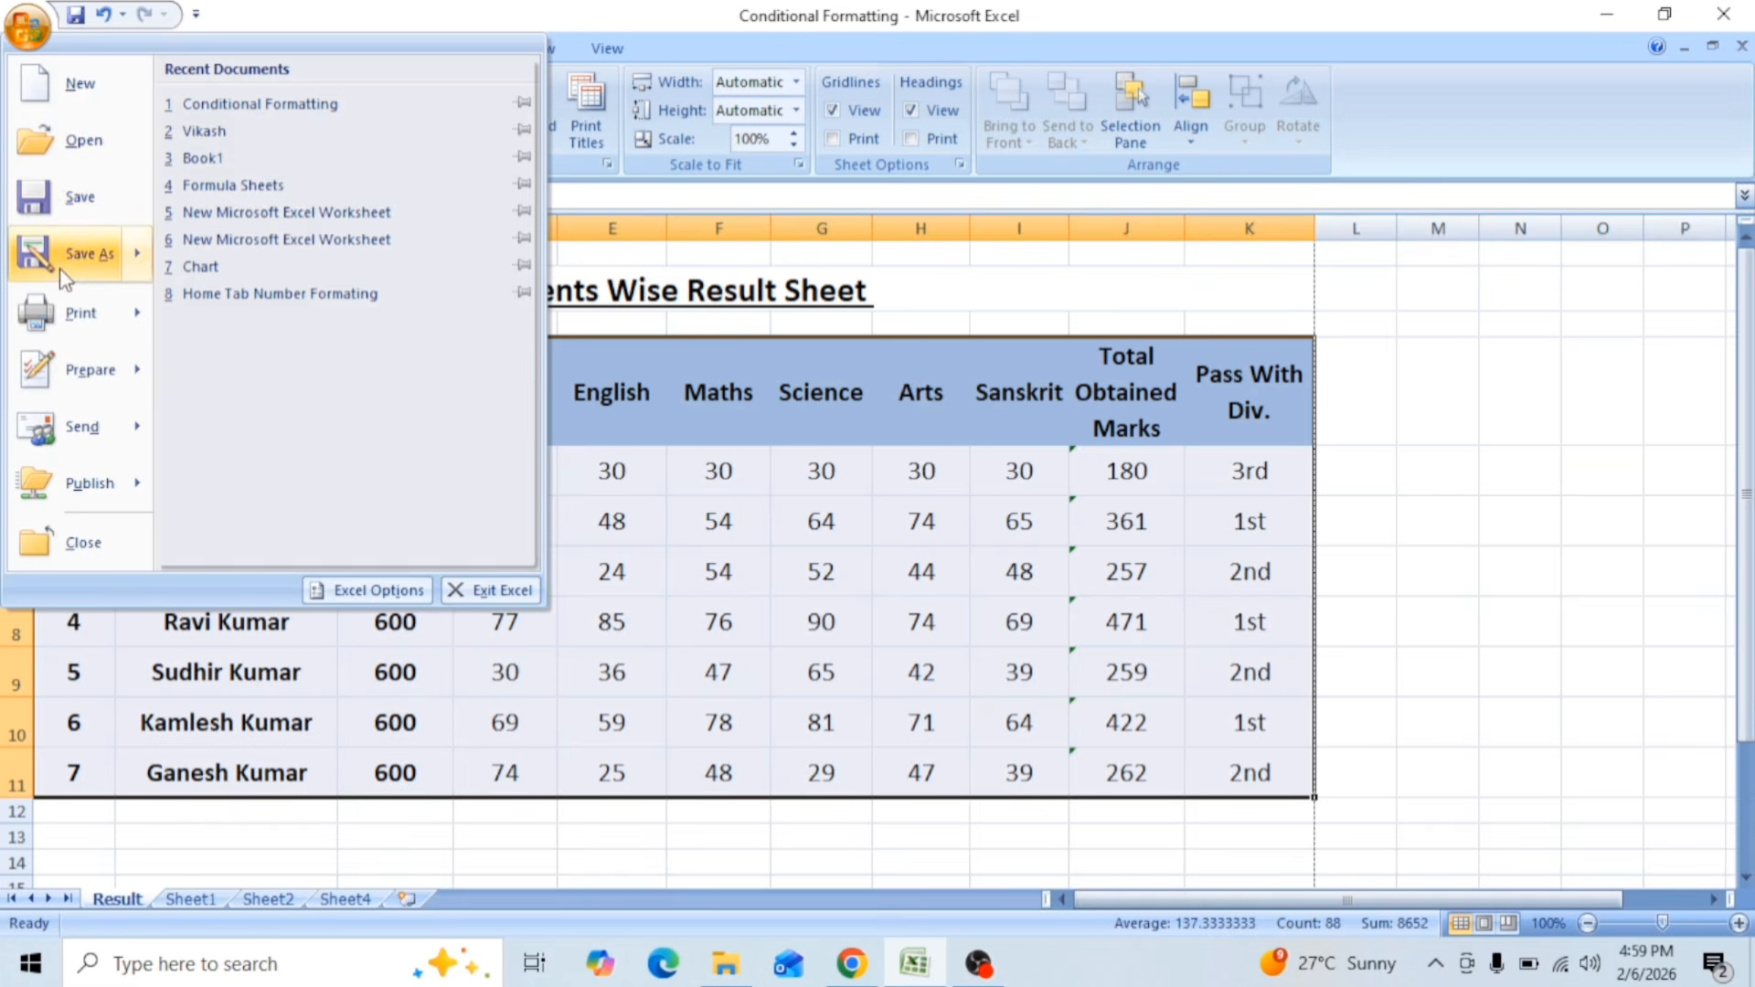
pyautogui.moveTo(68, 315)
pyautogui.click(245, 266)
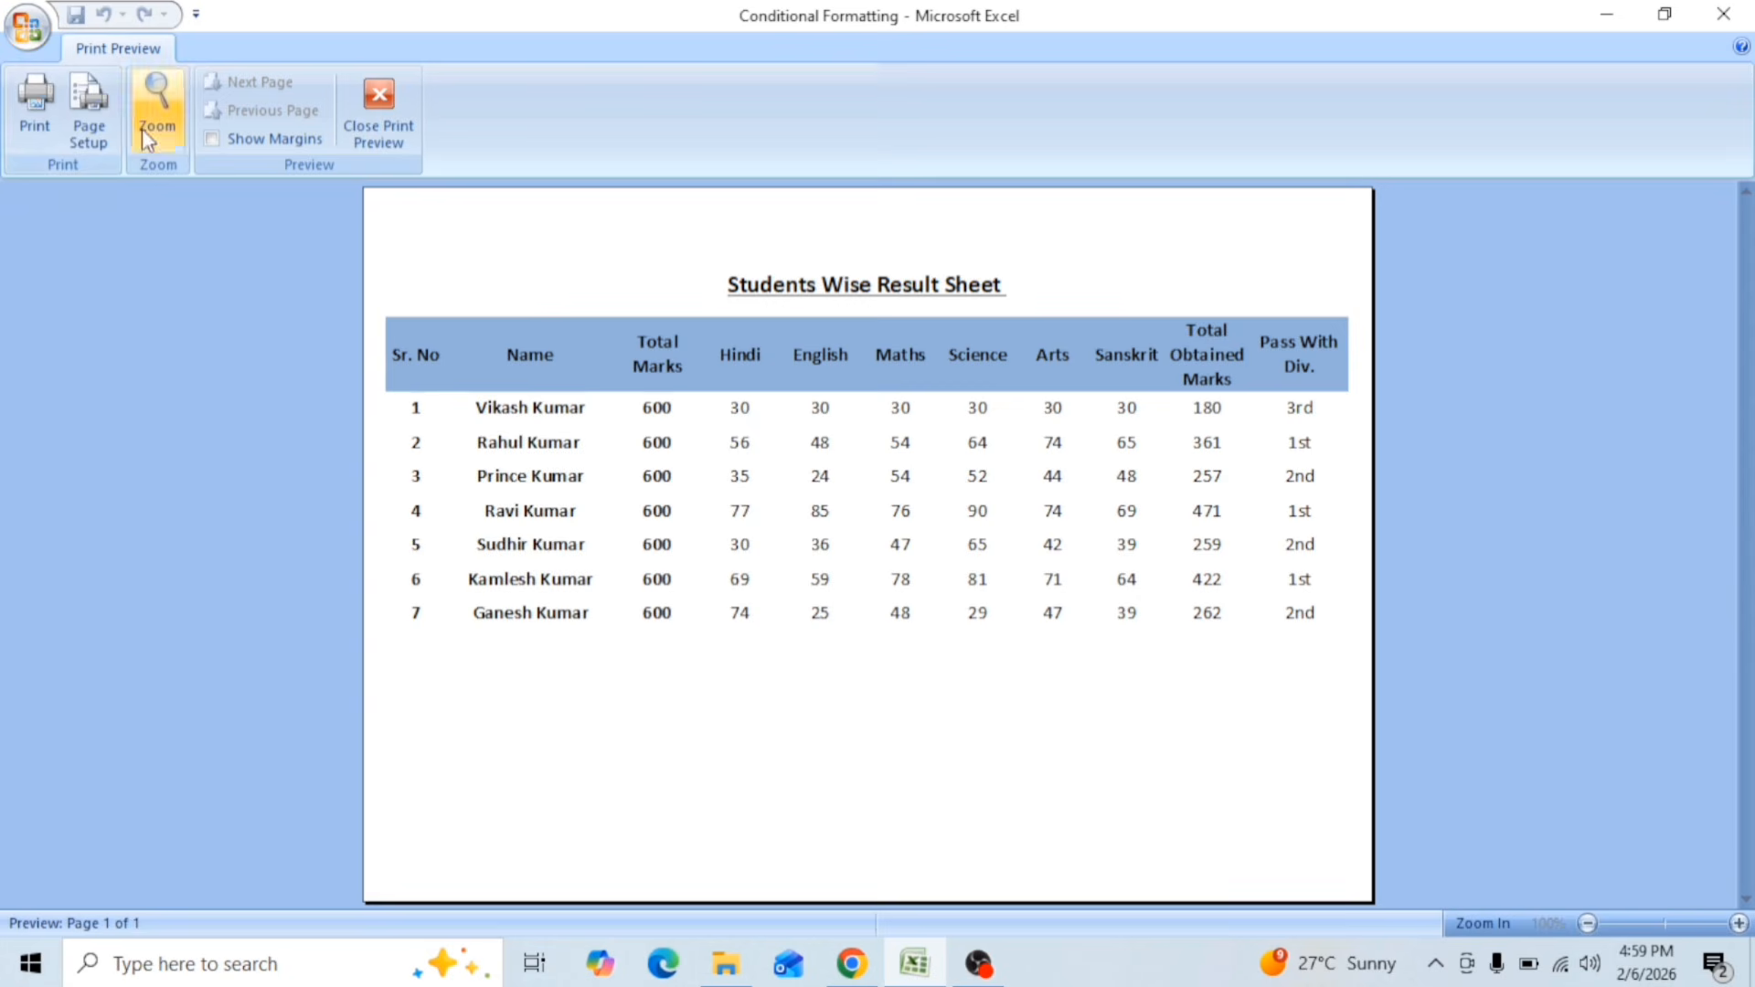
pyautogui.click(103, 103)
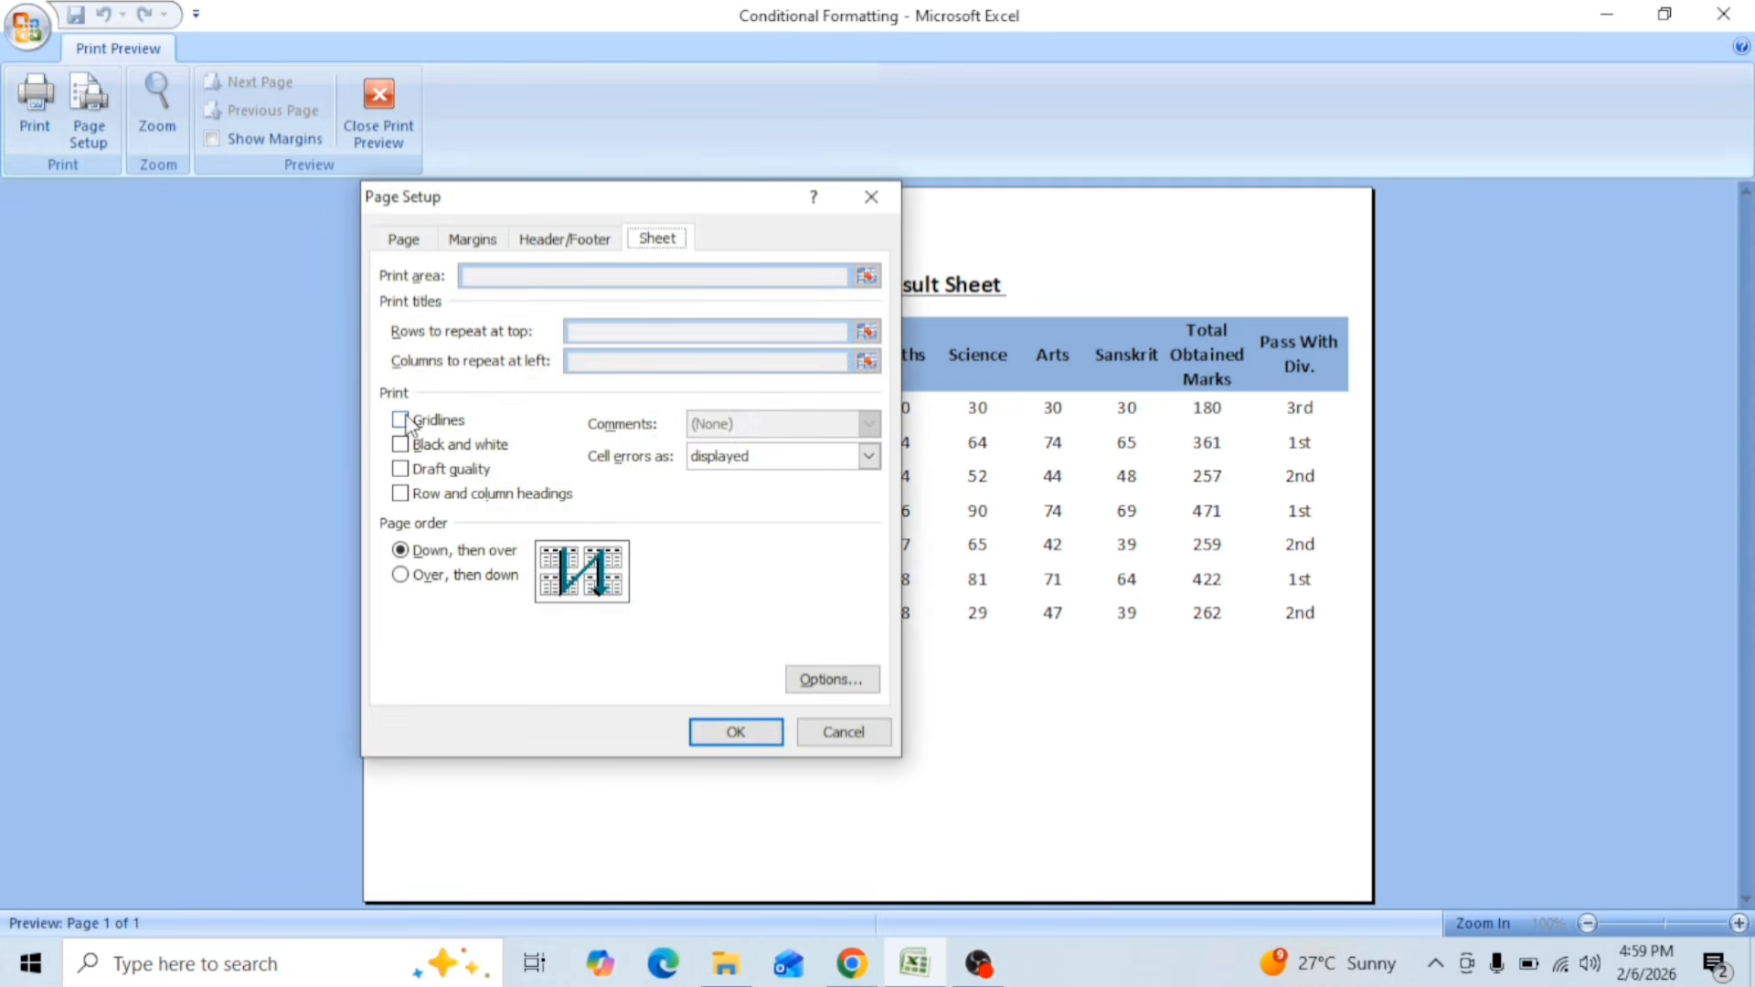
pyautogui.click(403, 238)
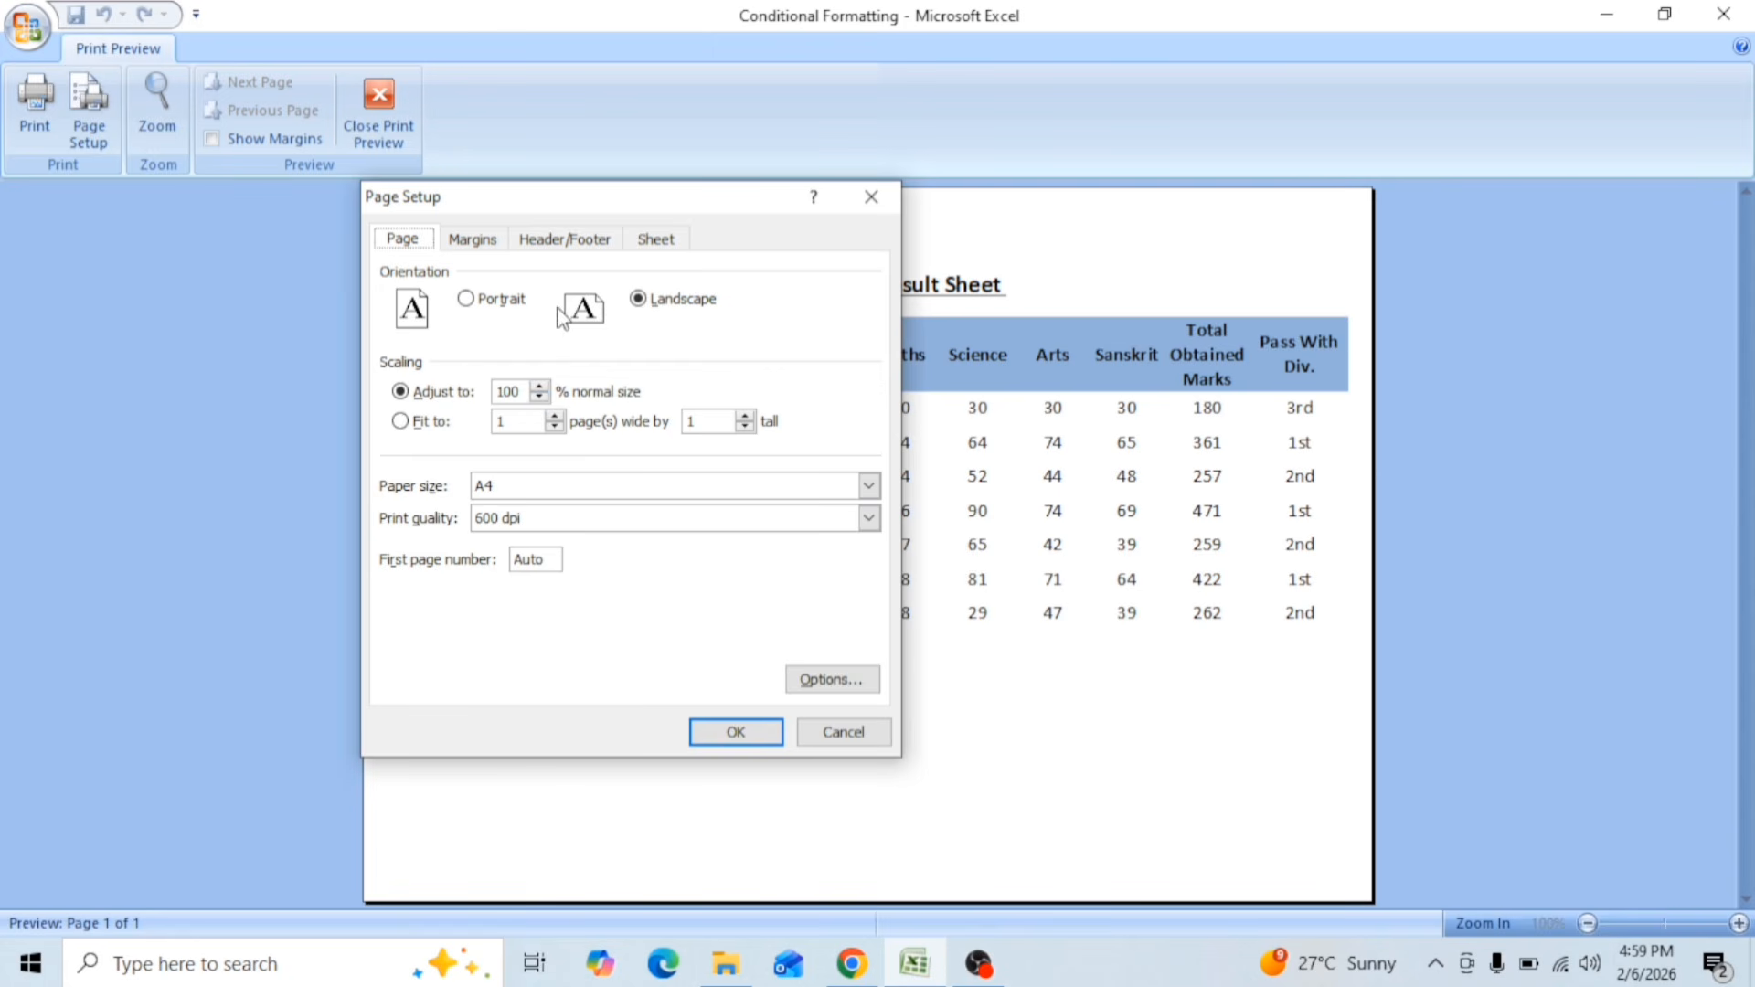
pyautogui.click(875, 205)
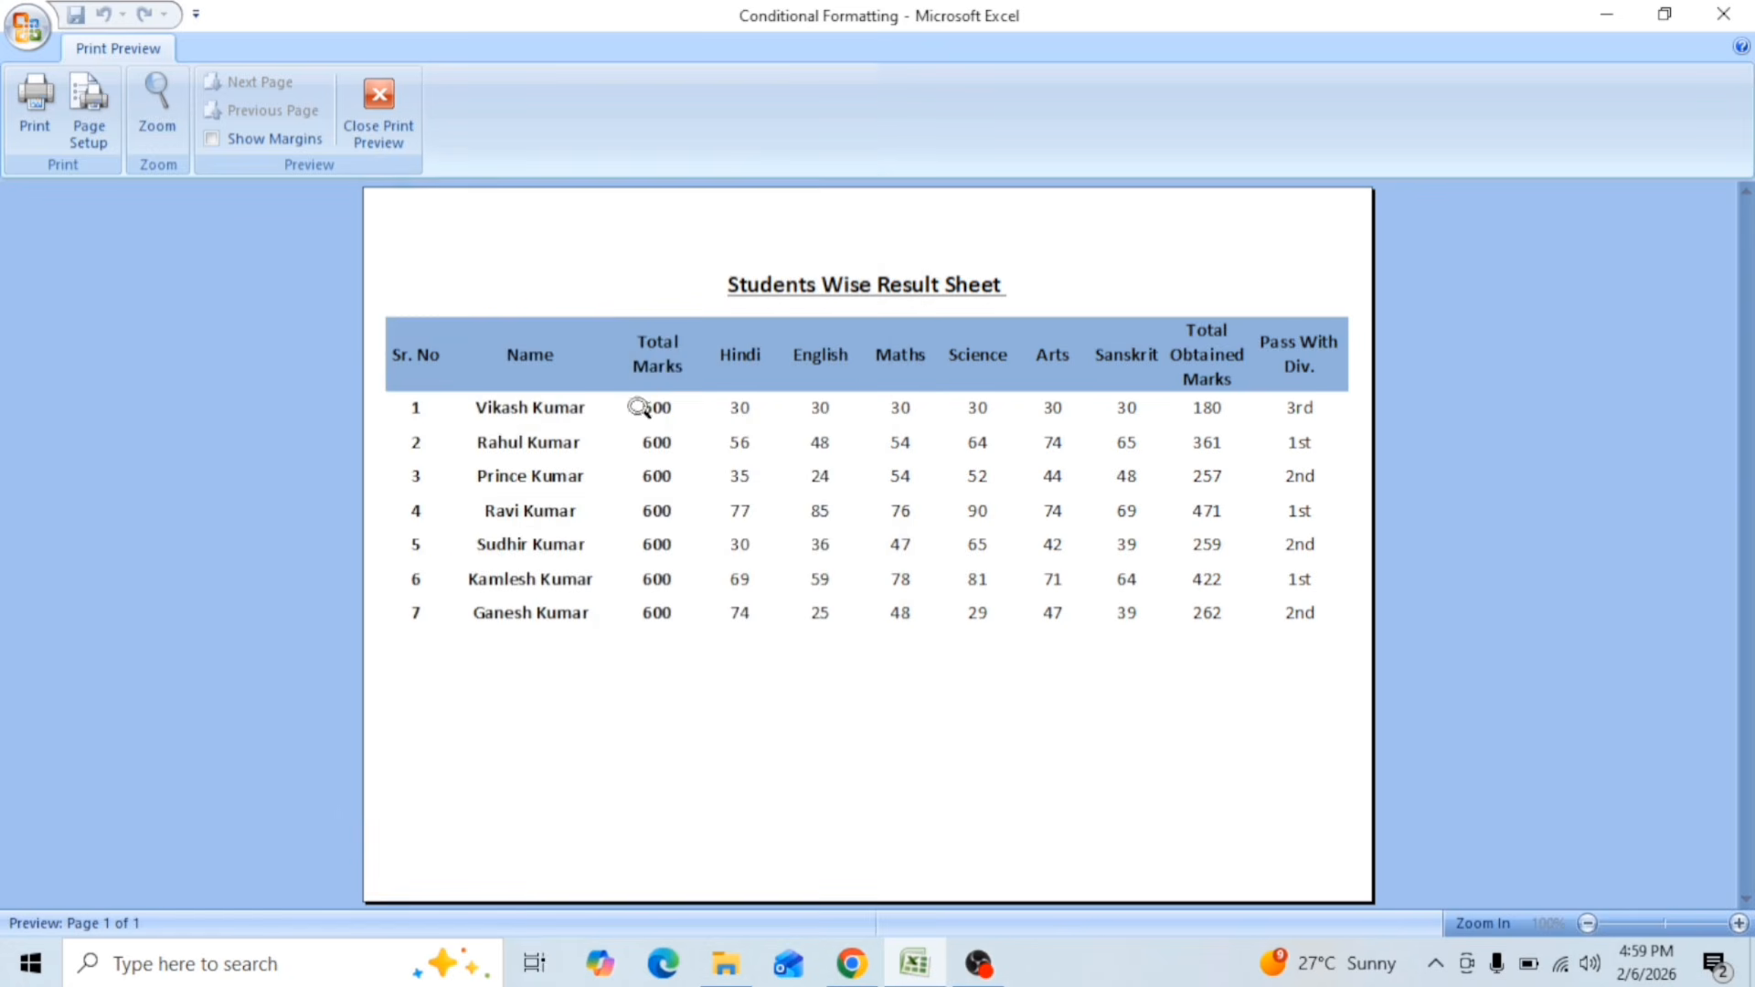
pyautogui.click(381, 106)
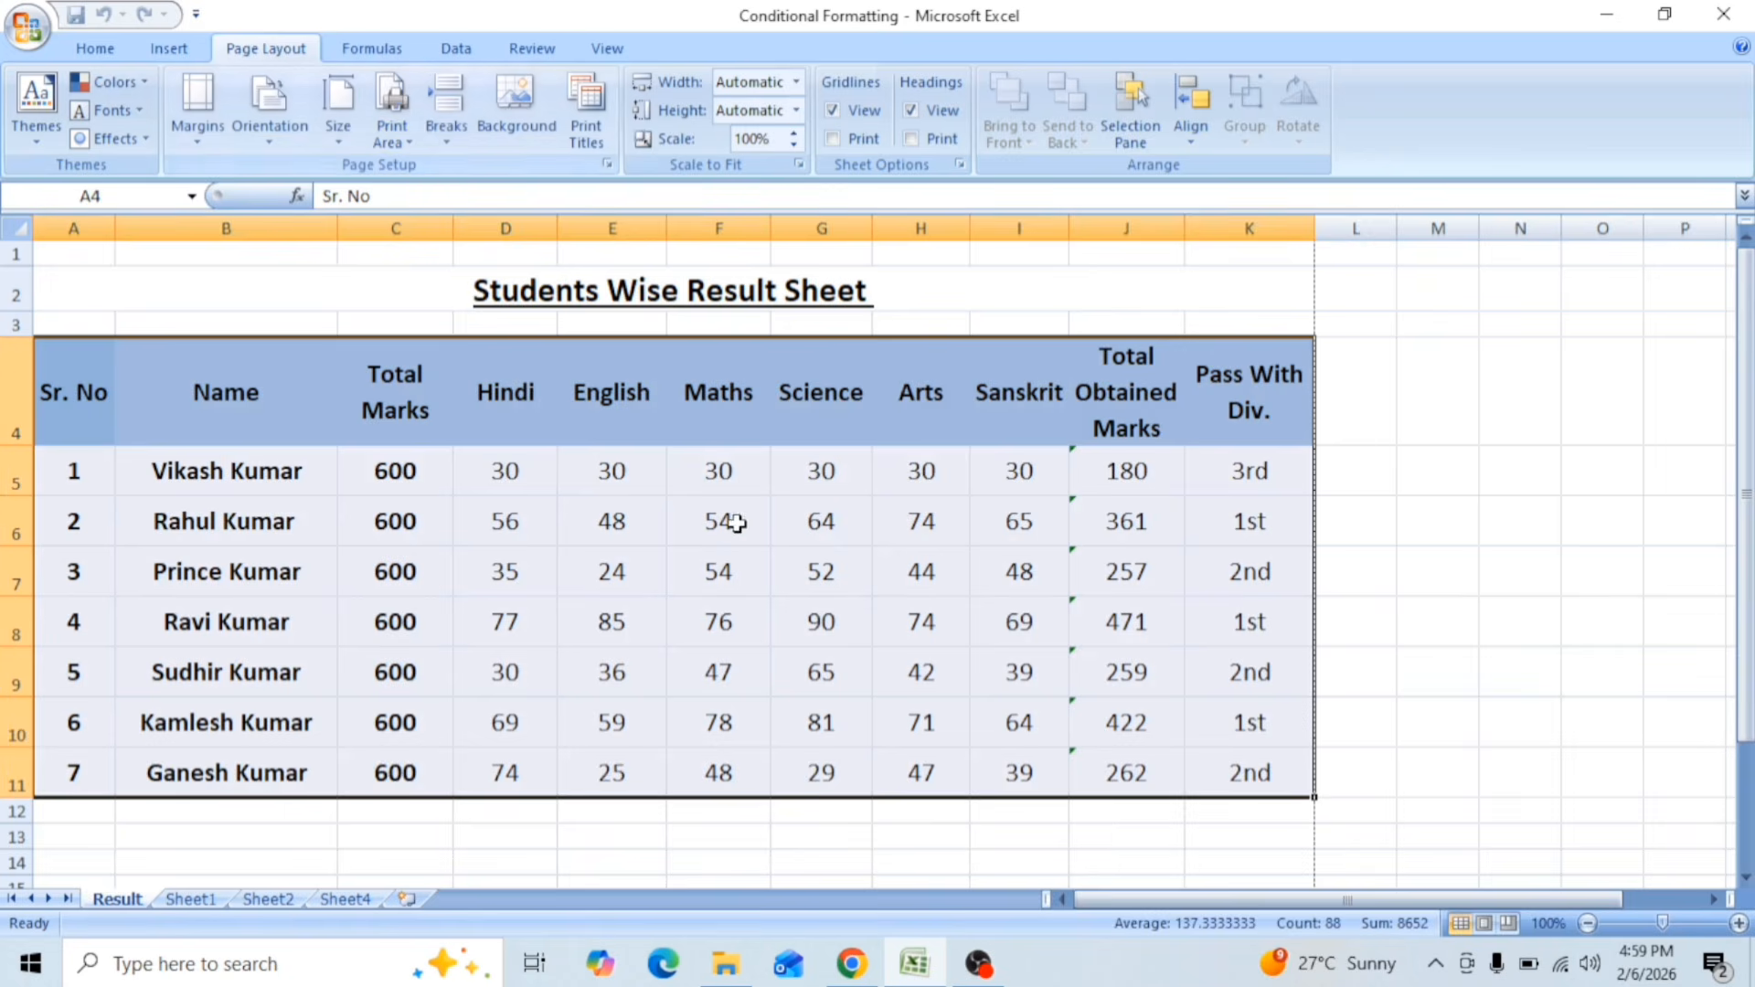
# Step: Switch to Sheet2, look through its student result table down to the last row, and select cell B5
pyautogui.click(190, 899)
pyautogui.click(269, 898)
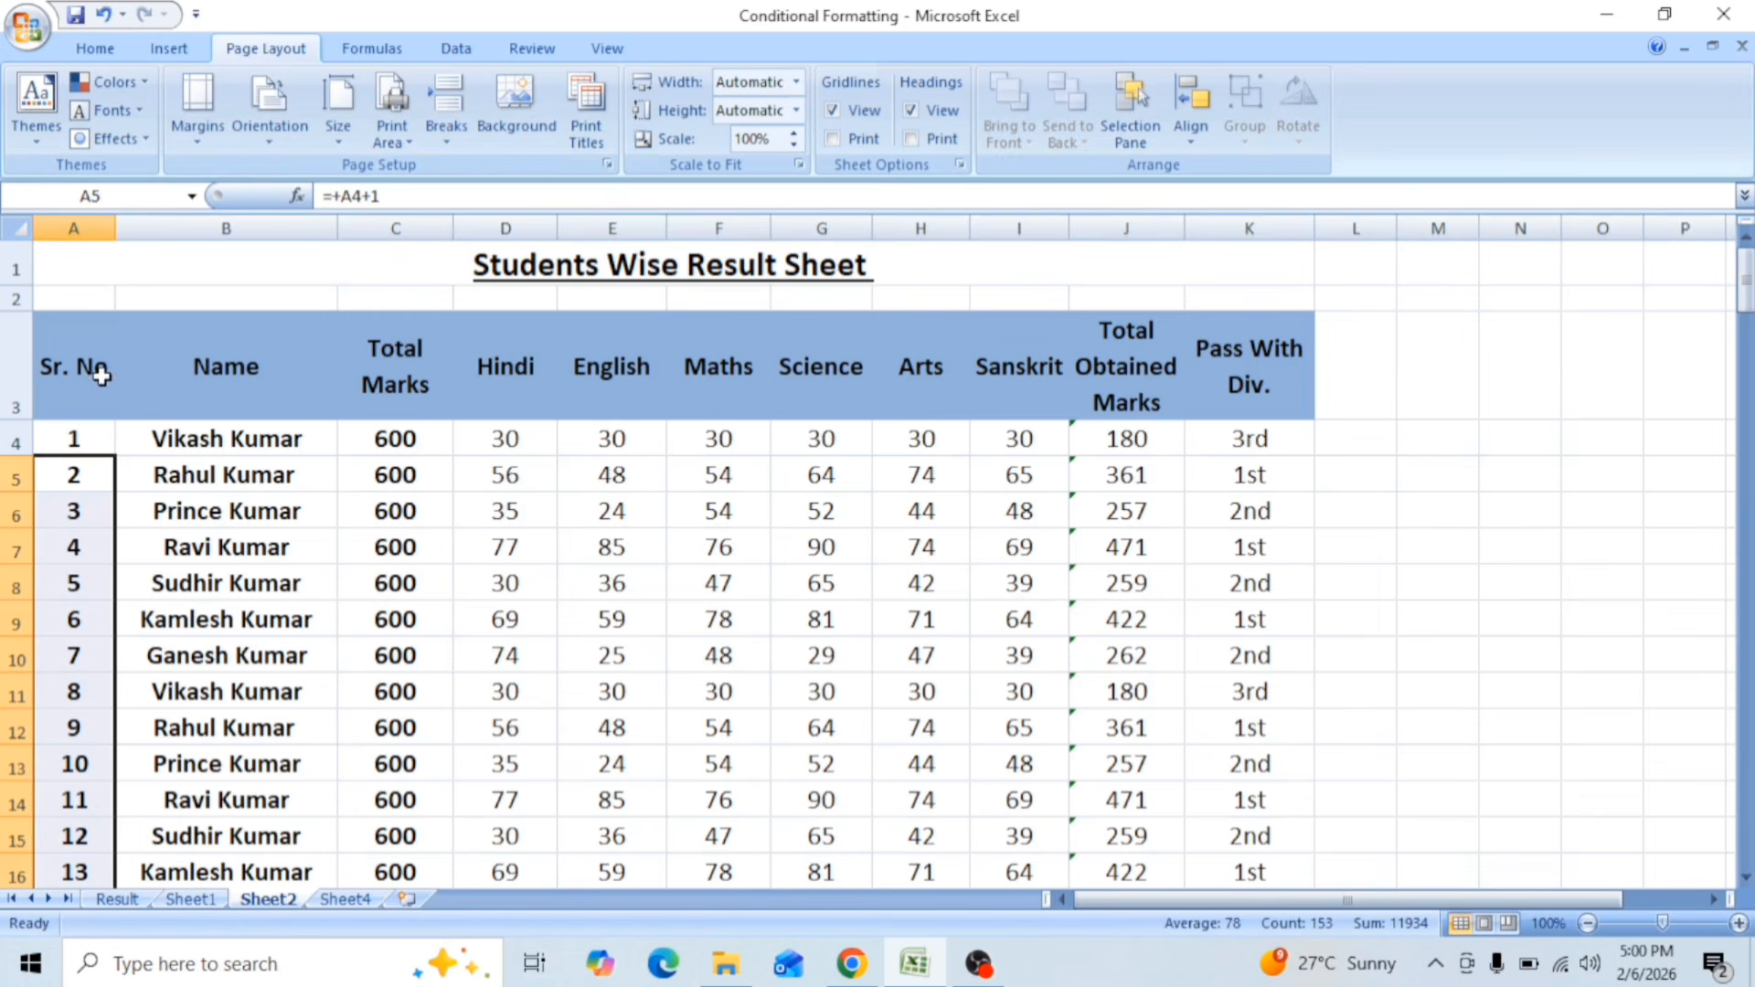
pyautogui.scroll(-20, 421, 523)
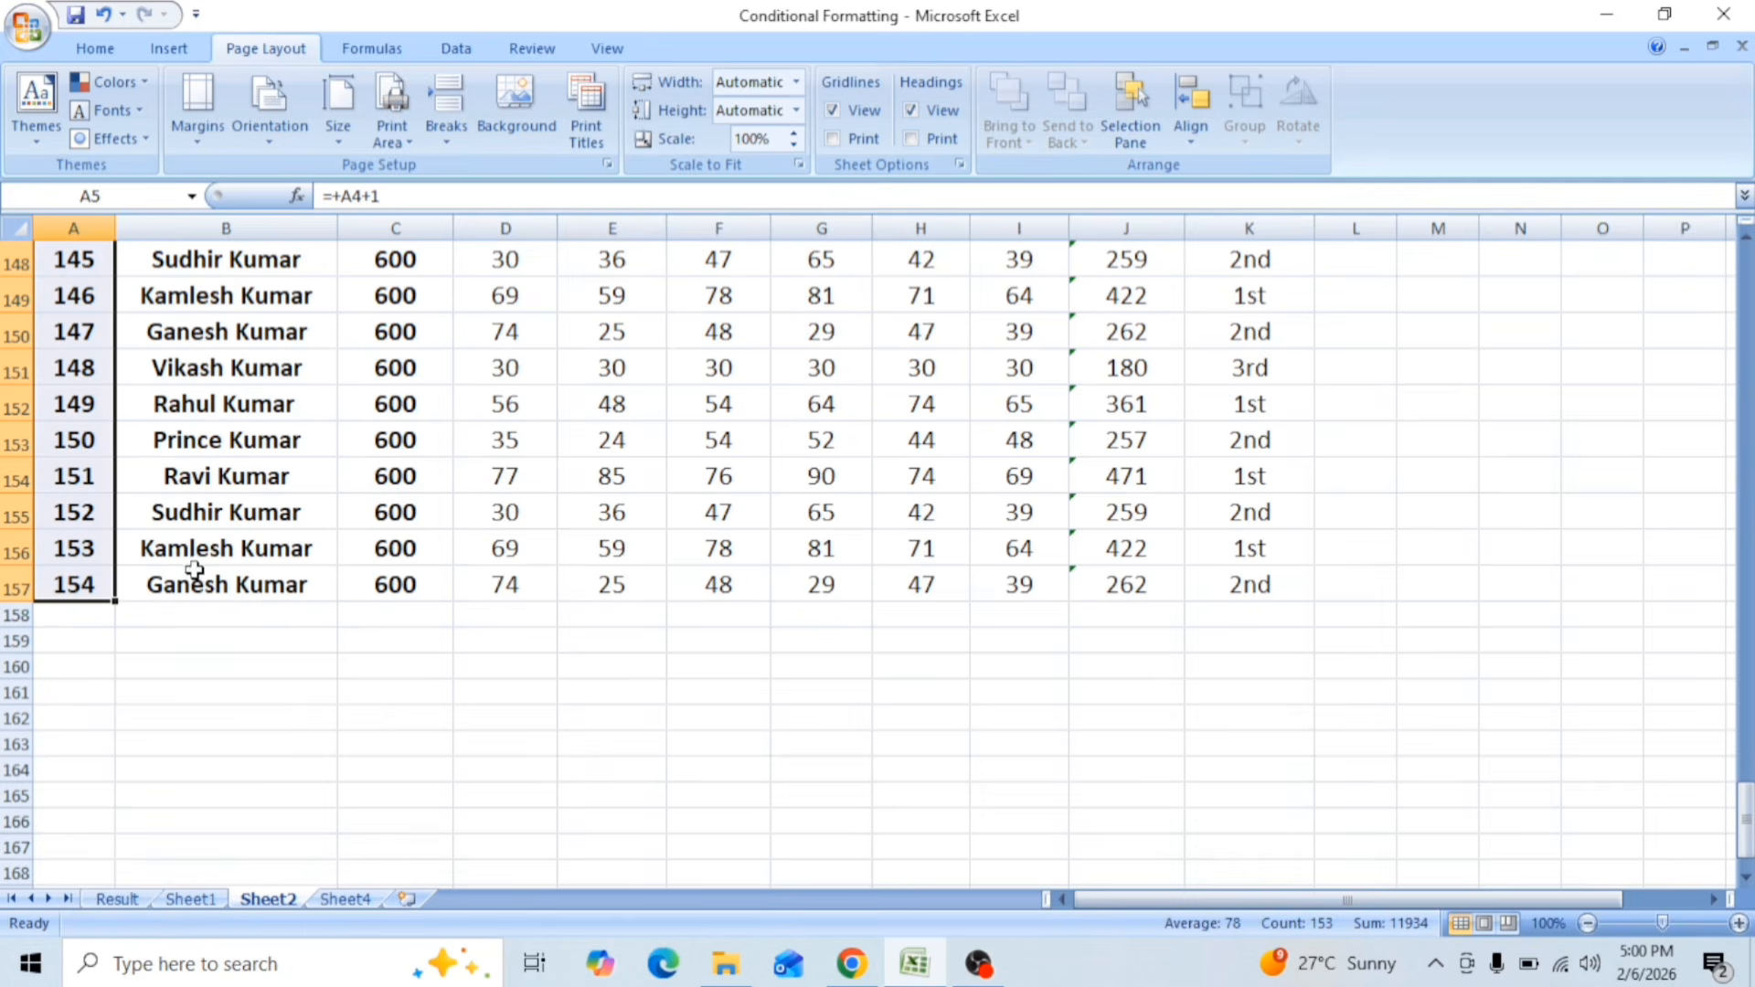
pyautogui.moveTo(1748, 848); pyautogui.dragTo(1747, 298)
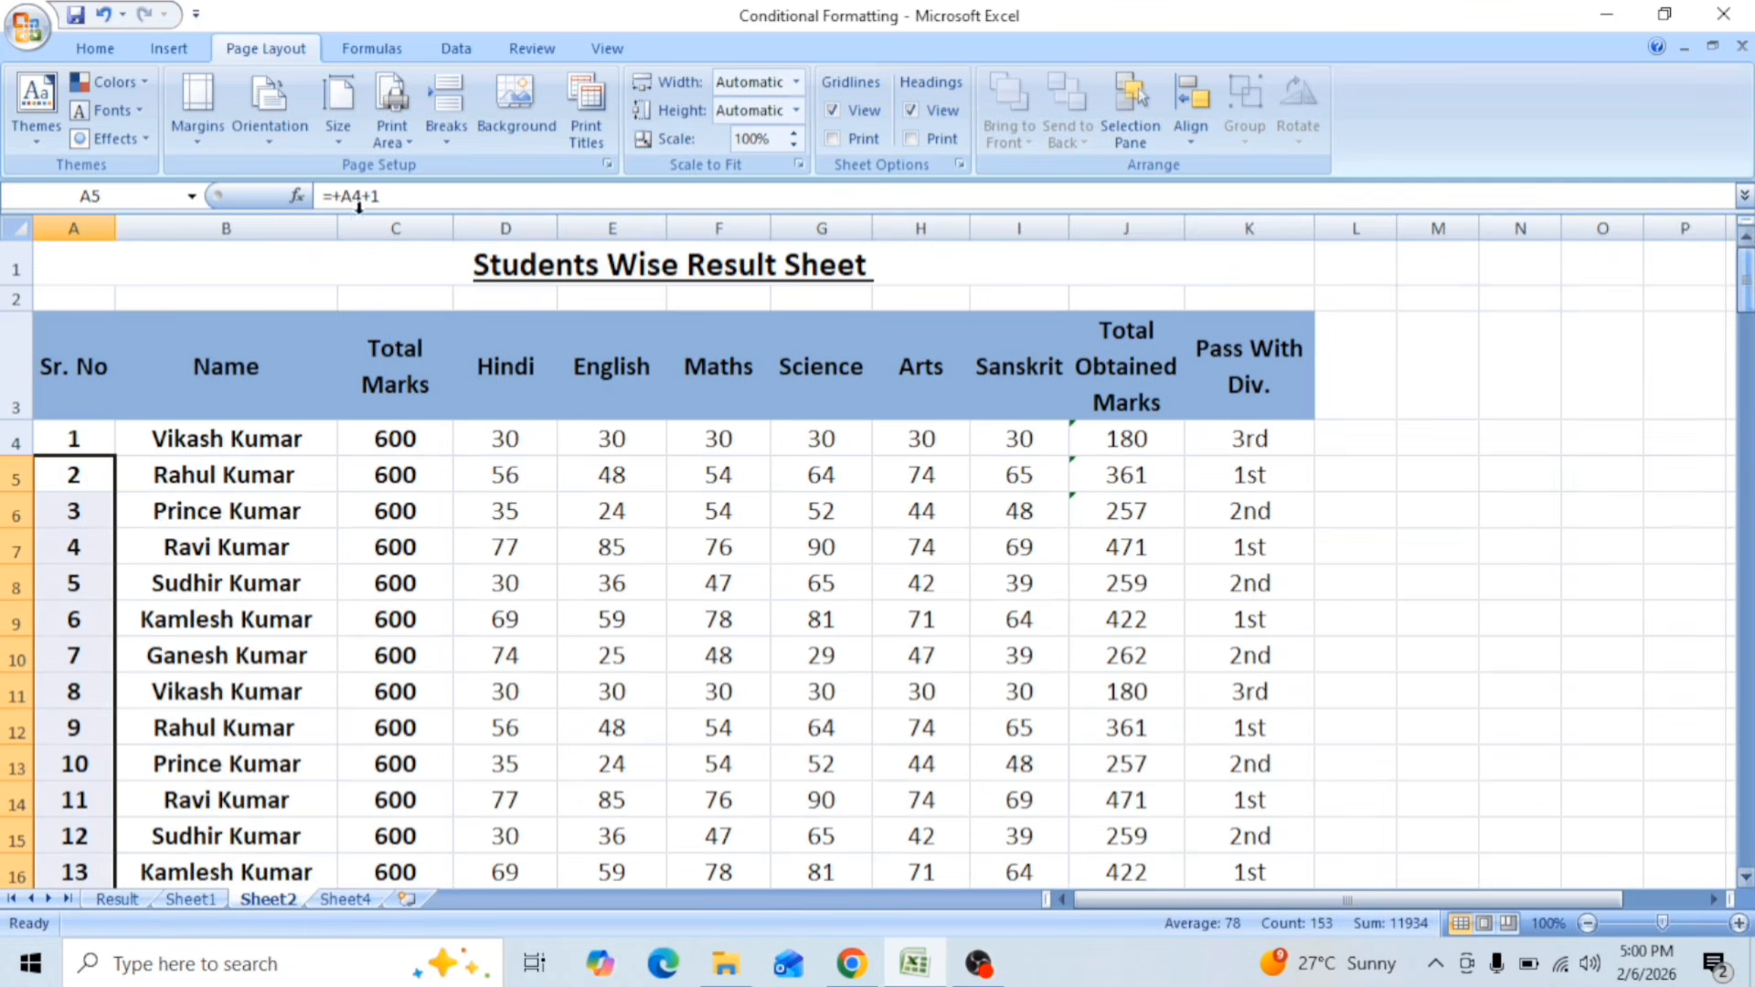
pyautogui.click(249, 462)
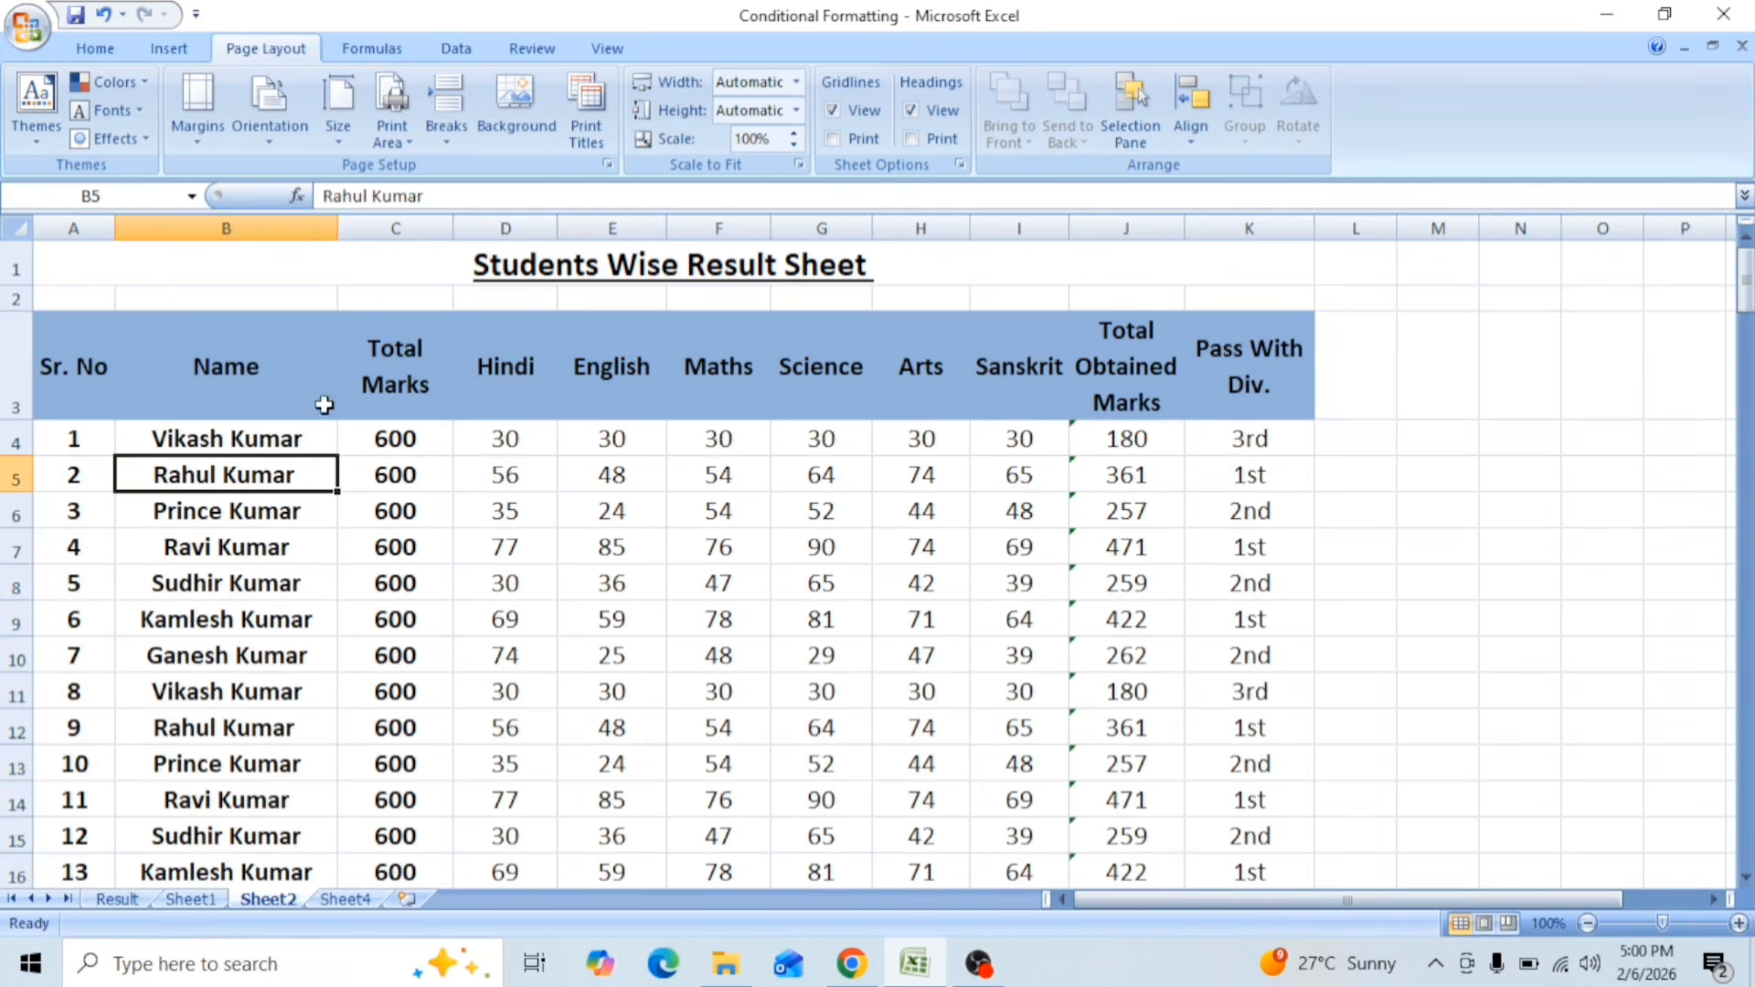
# Step: Check how Sheet2 splits across pages in the print preview, through to the last page, and return to the worksheet
pyautogui.click(27, 28)
pyautogui.moveTo(53, 302)
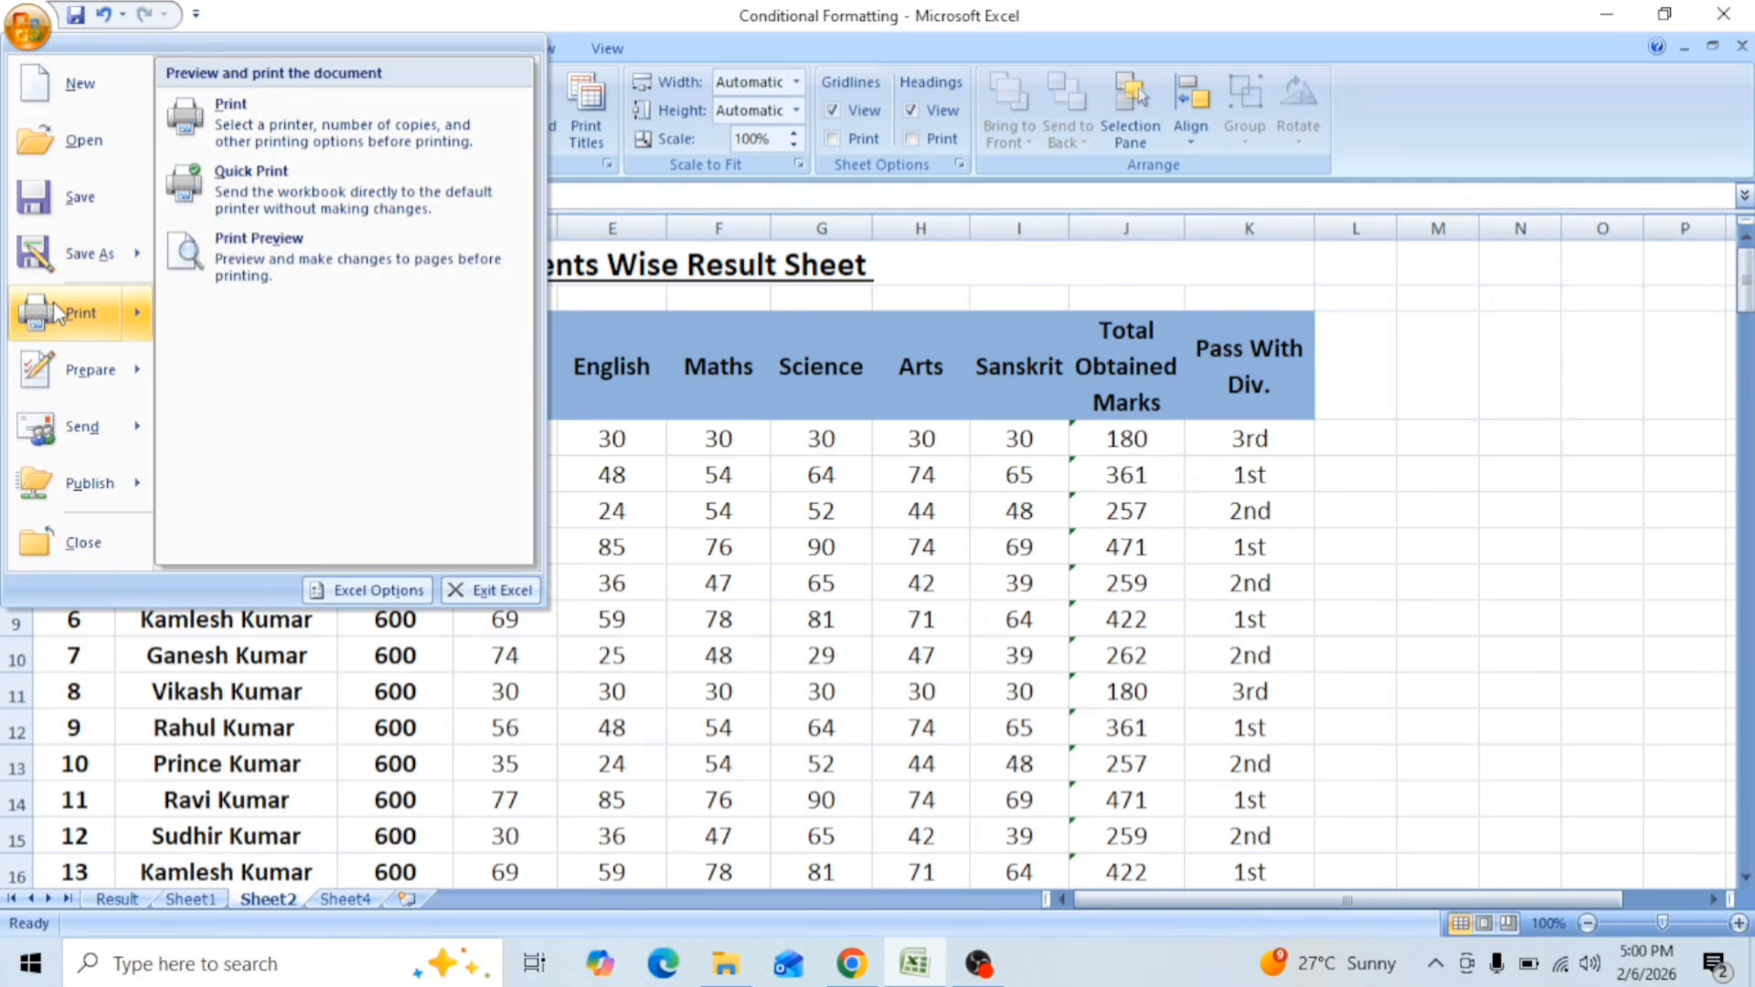
pyautogui.click(233, 272)
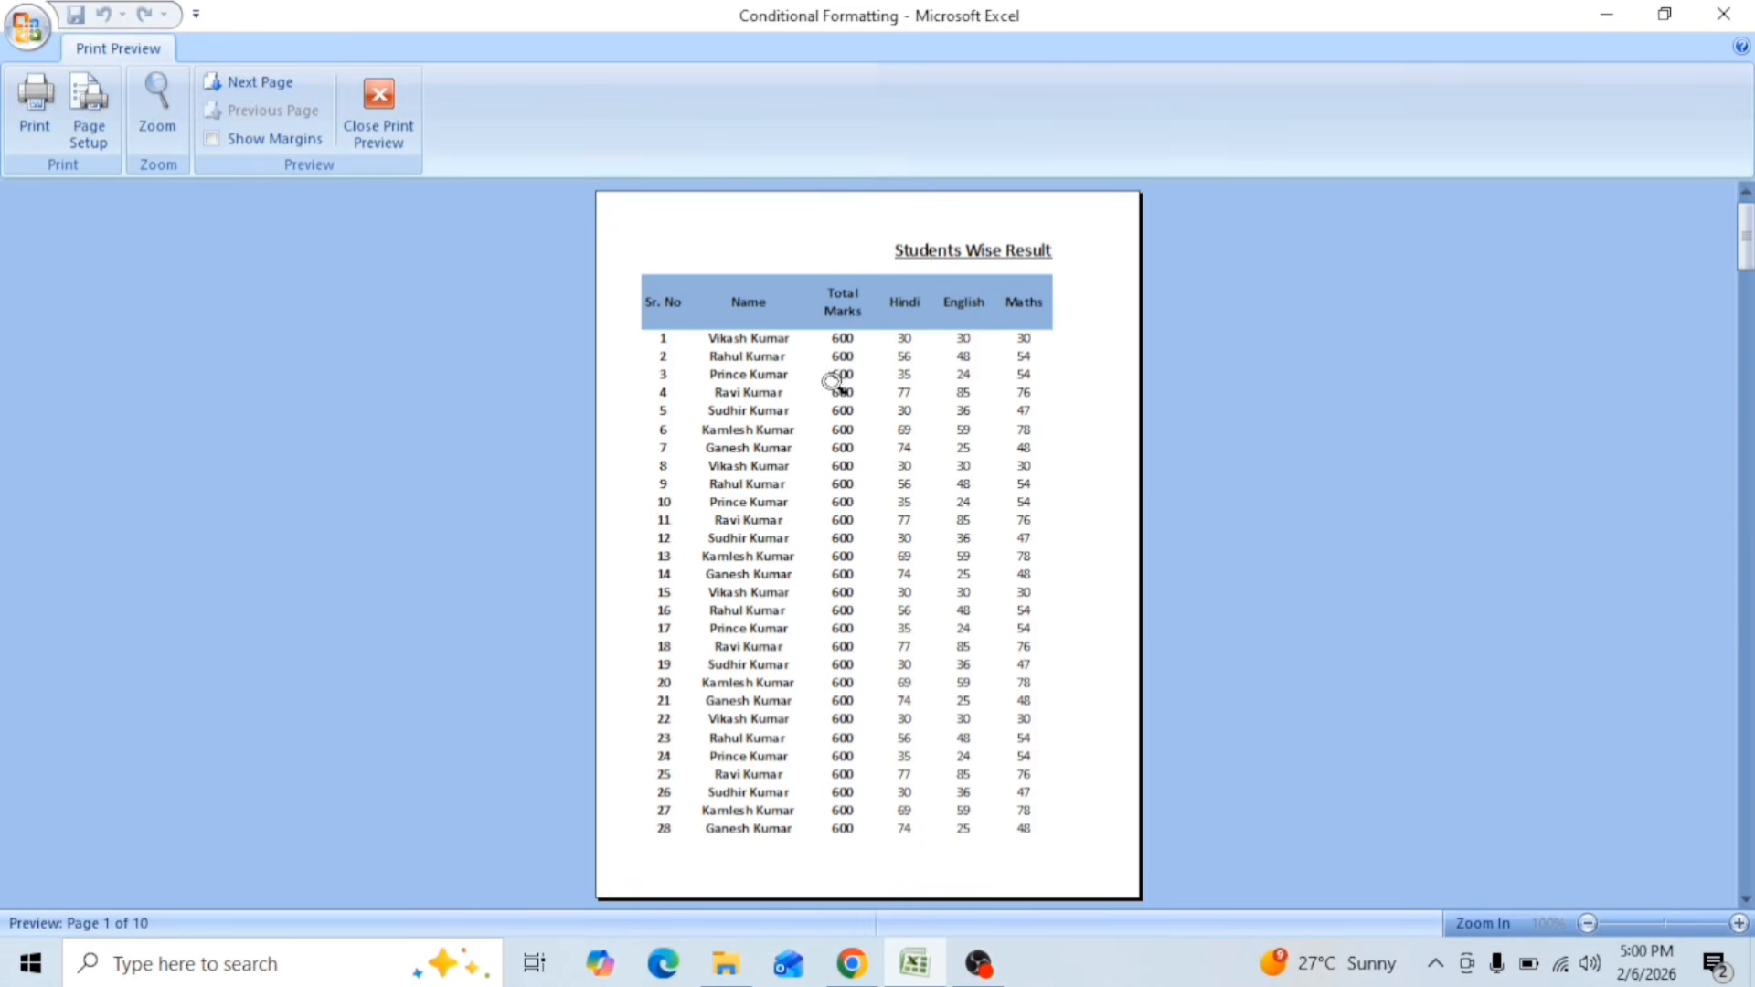
pyautogui.scroll(-2, 835, 384)
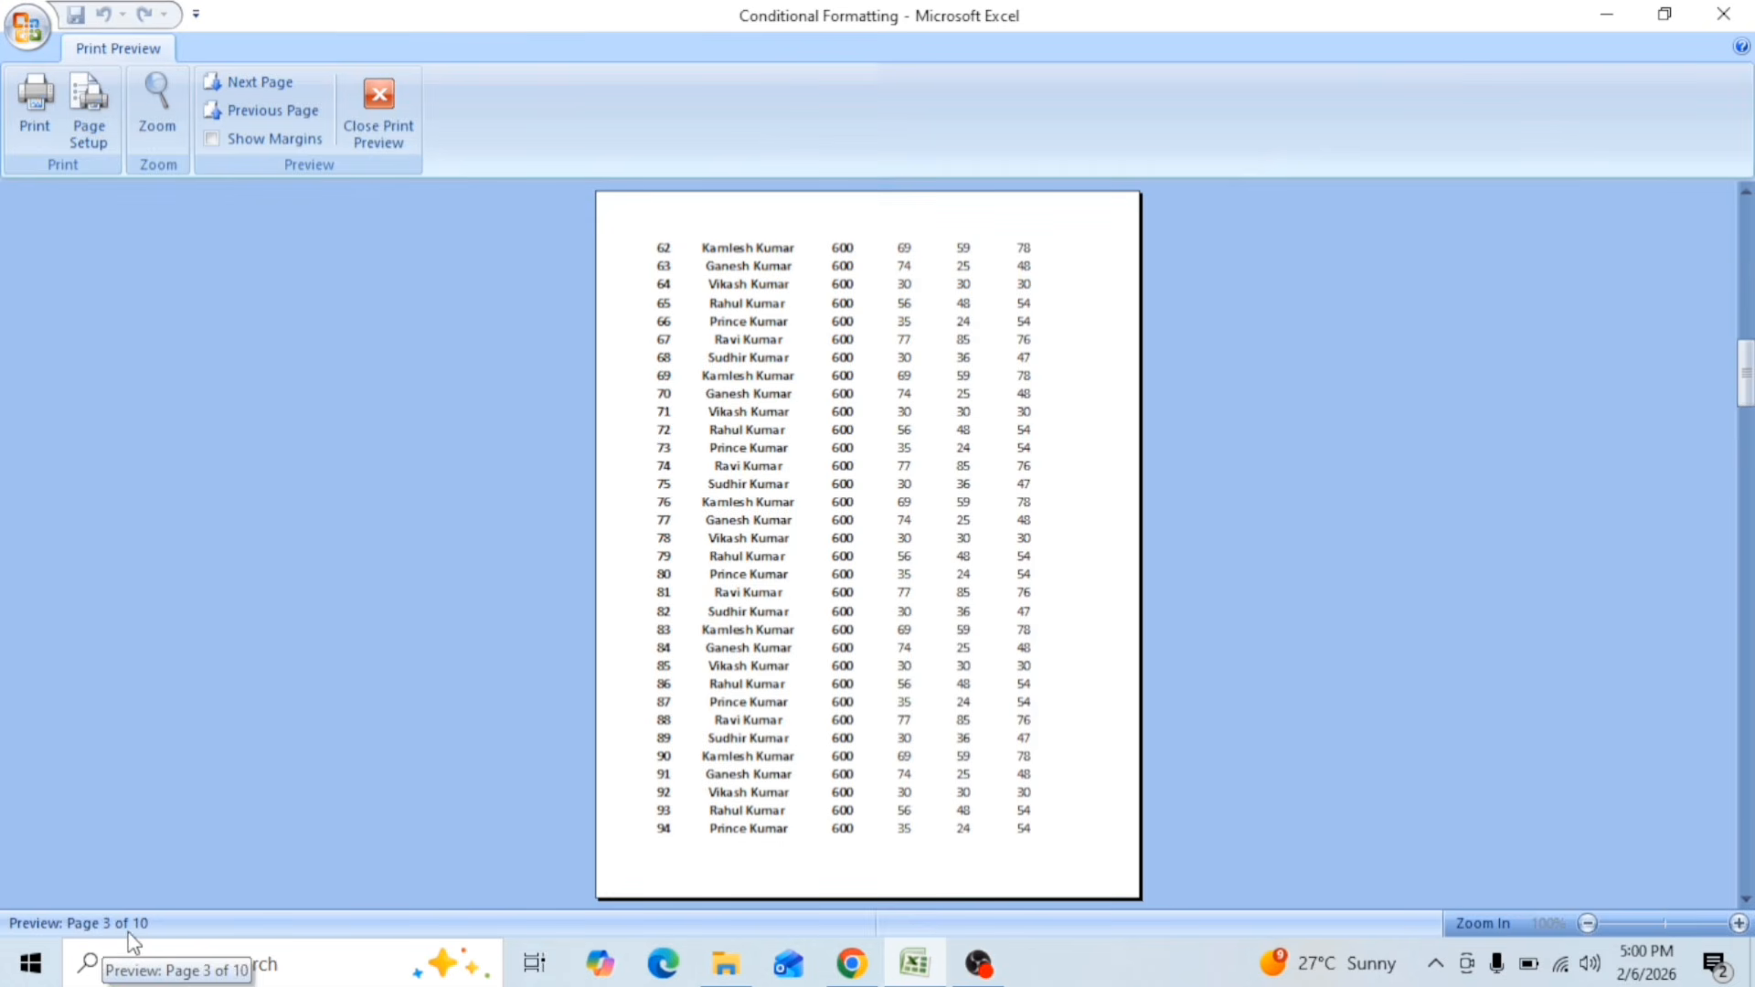
pyautogui.scroll(-7, 805, 535)
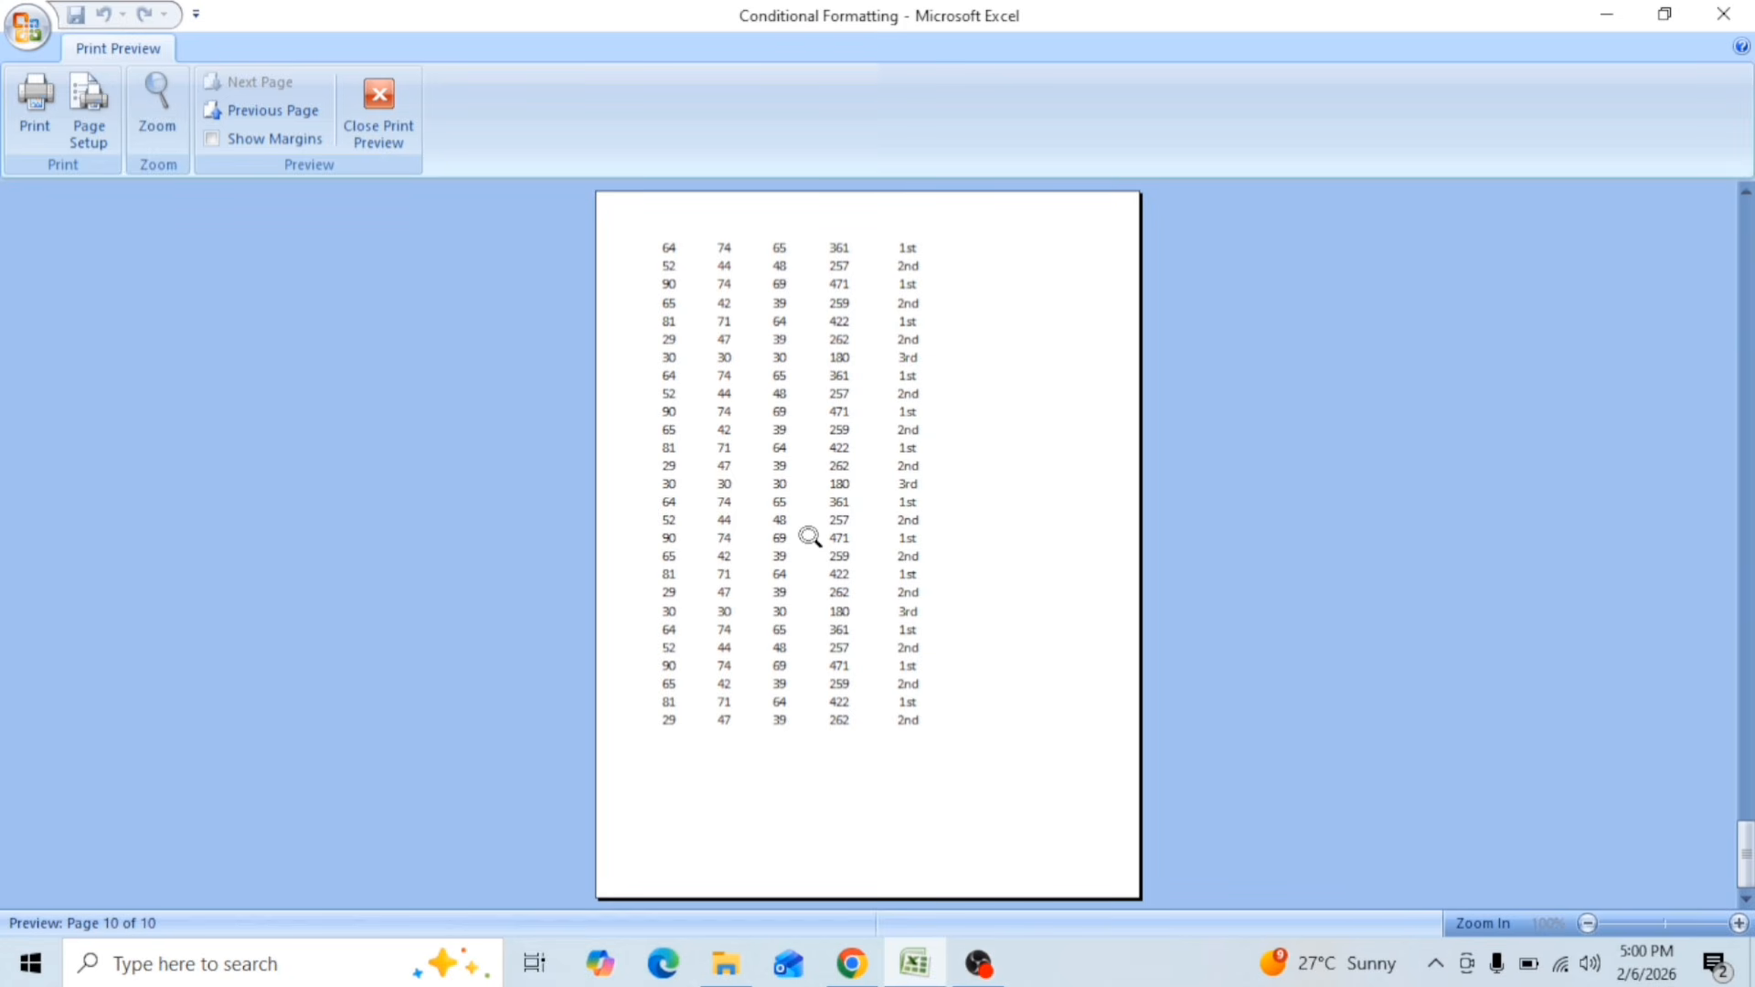
pyautogui.click(382, 140)
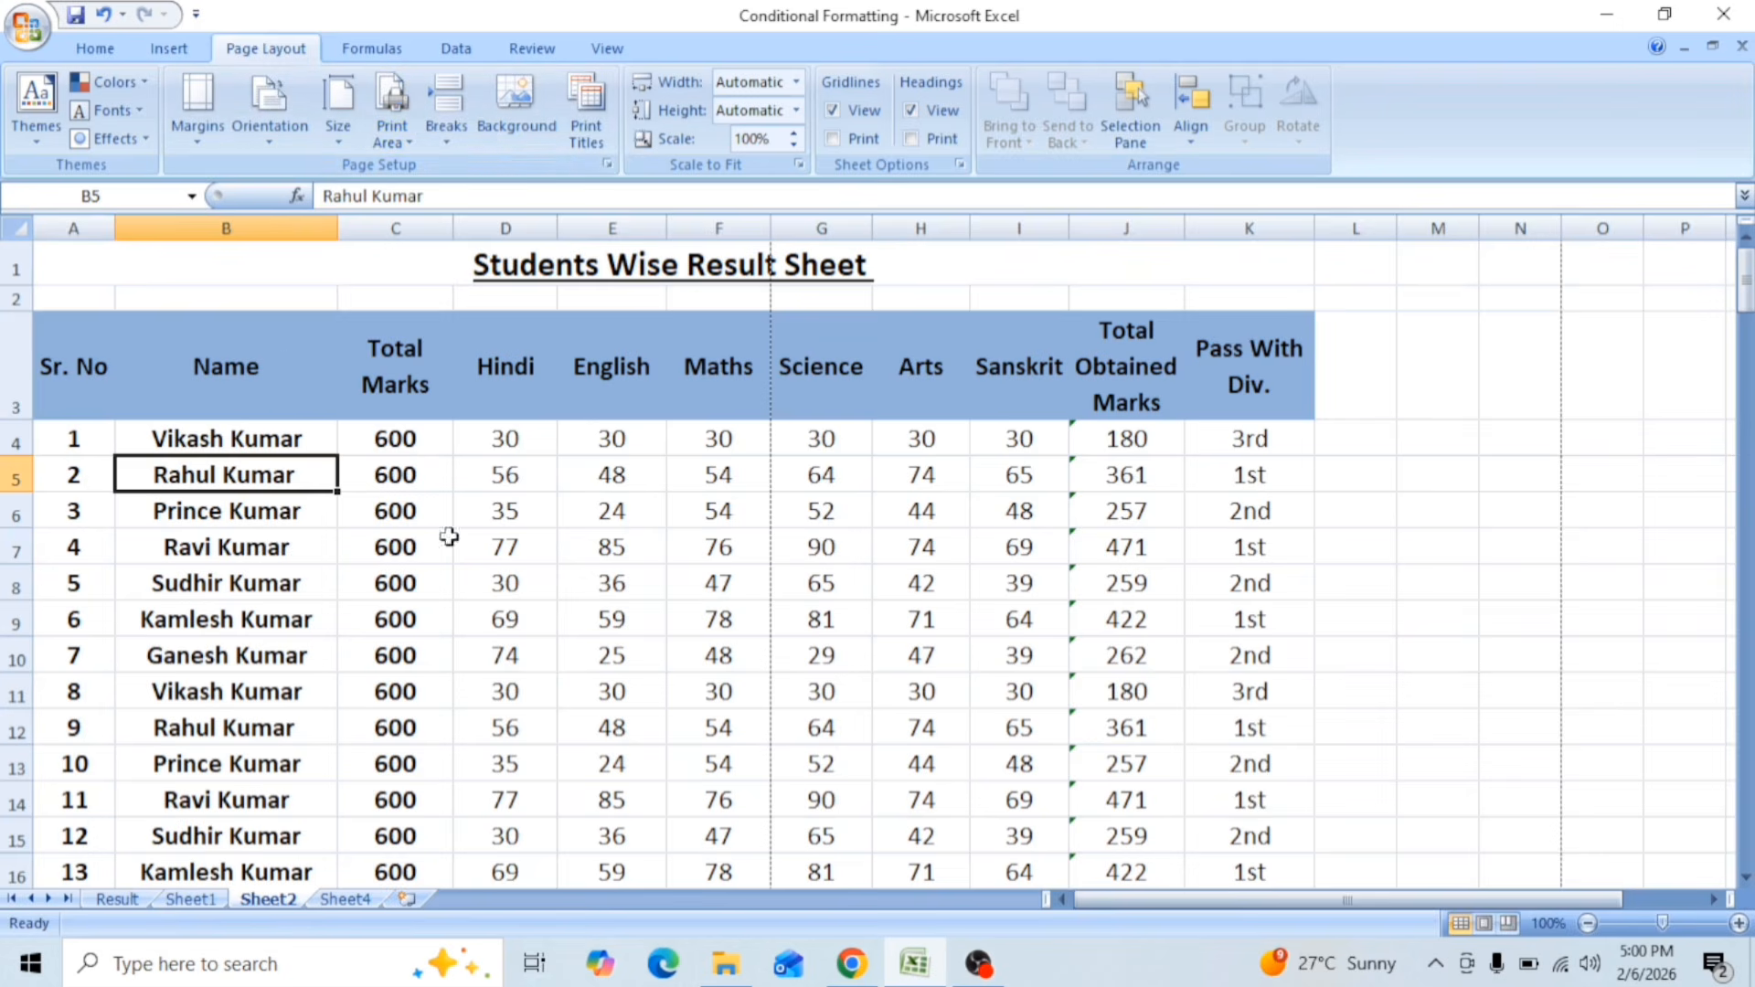
# Step: Apply the Narrow page margins preset to Sheet2
pyautogui.click(198, 133)
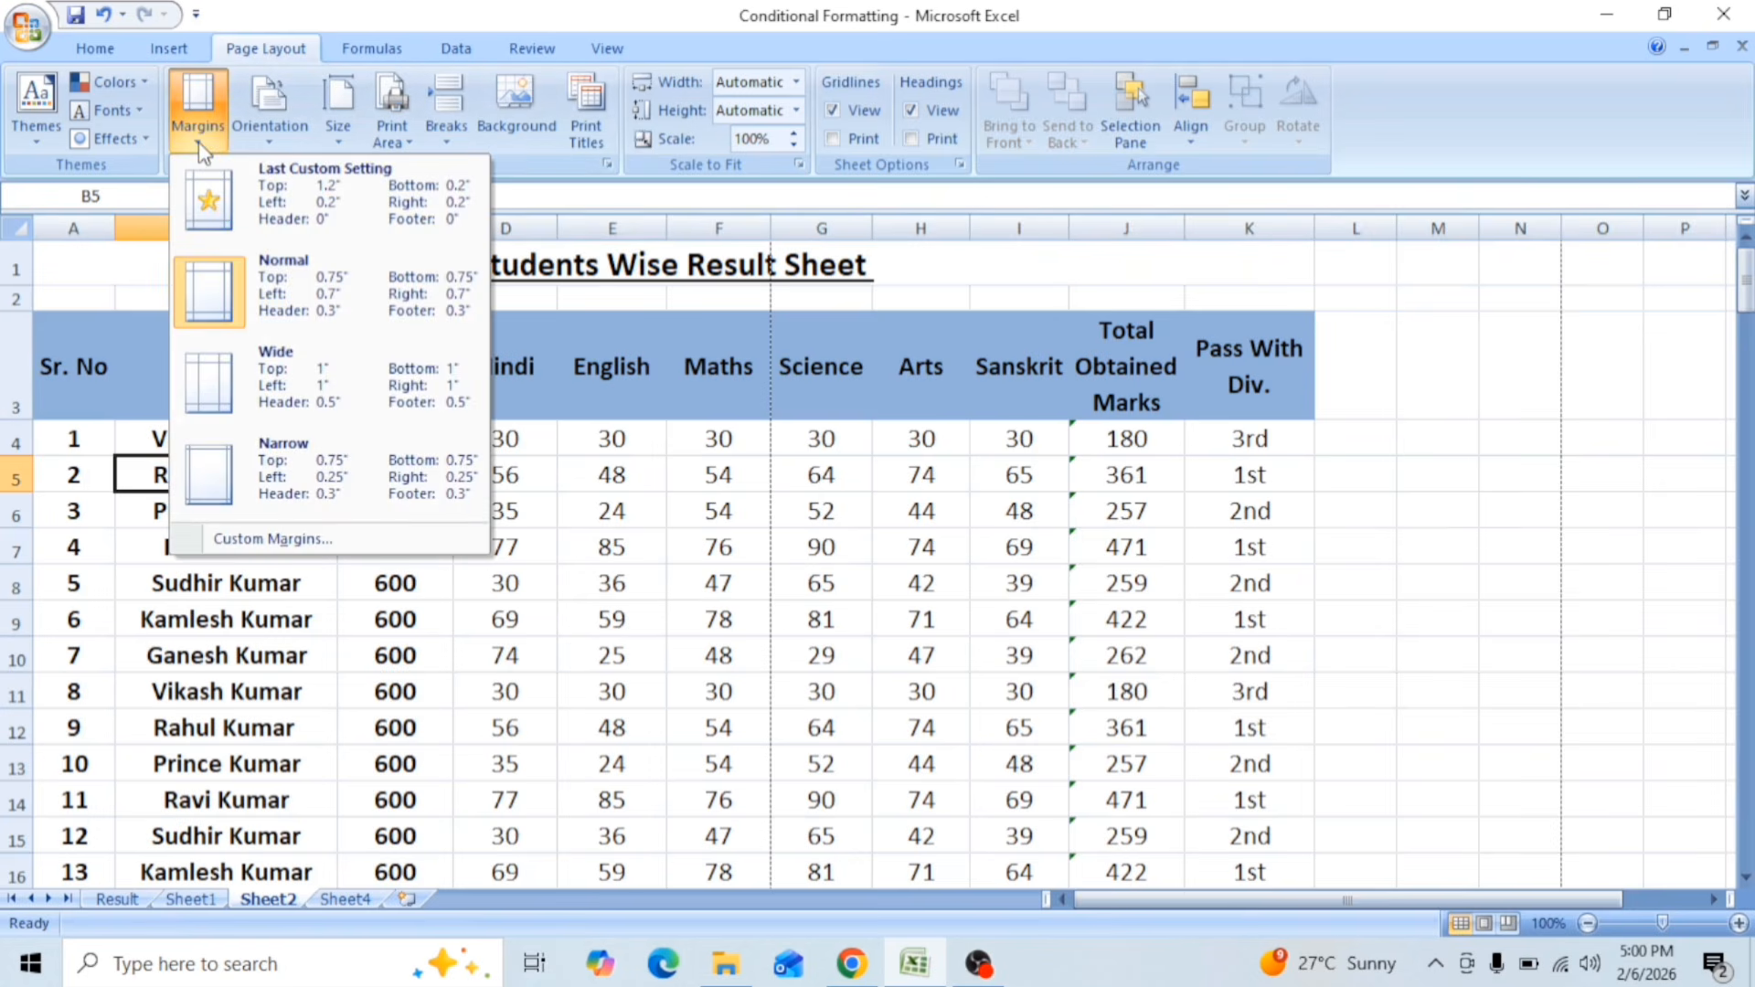
pyautogui.click(342, 459)
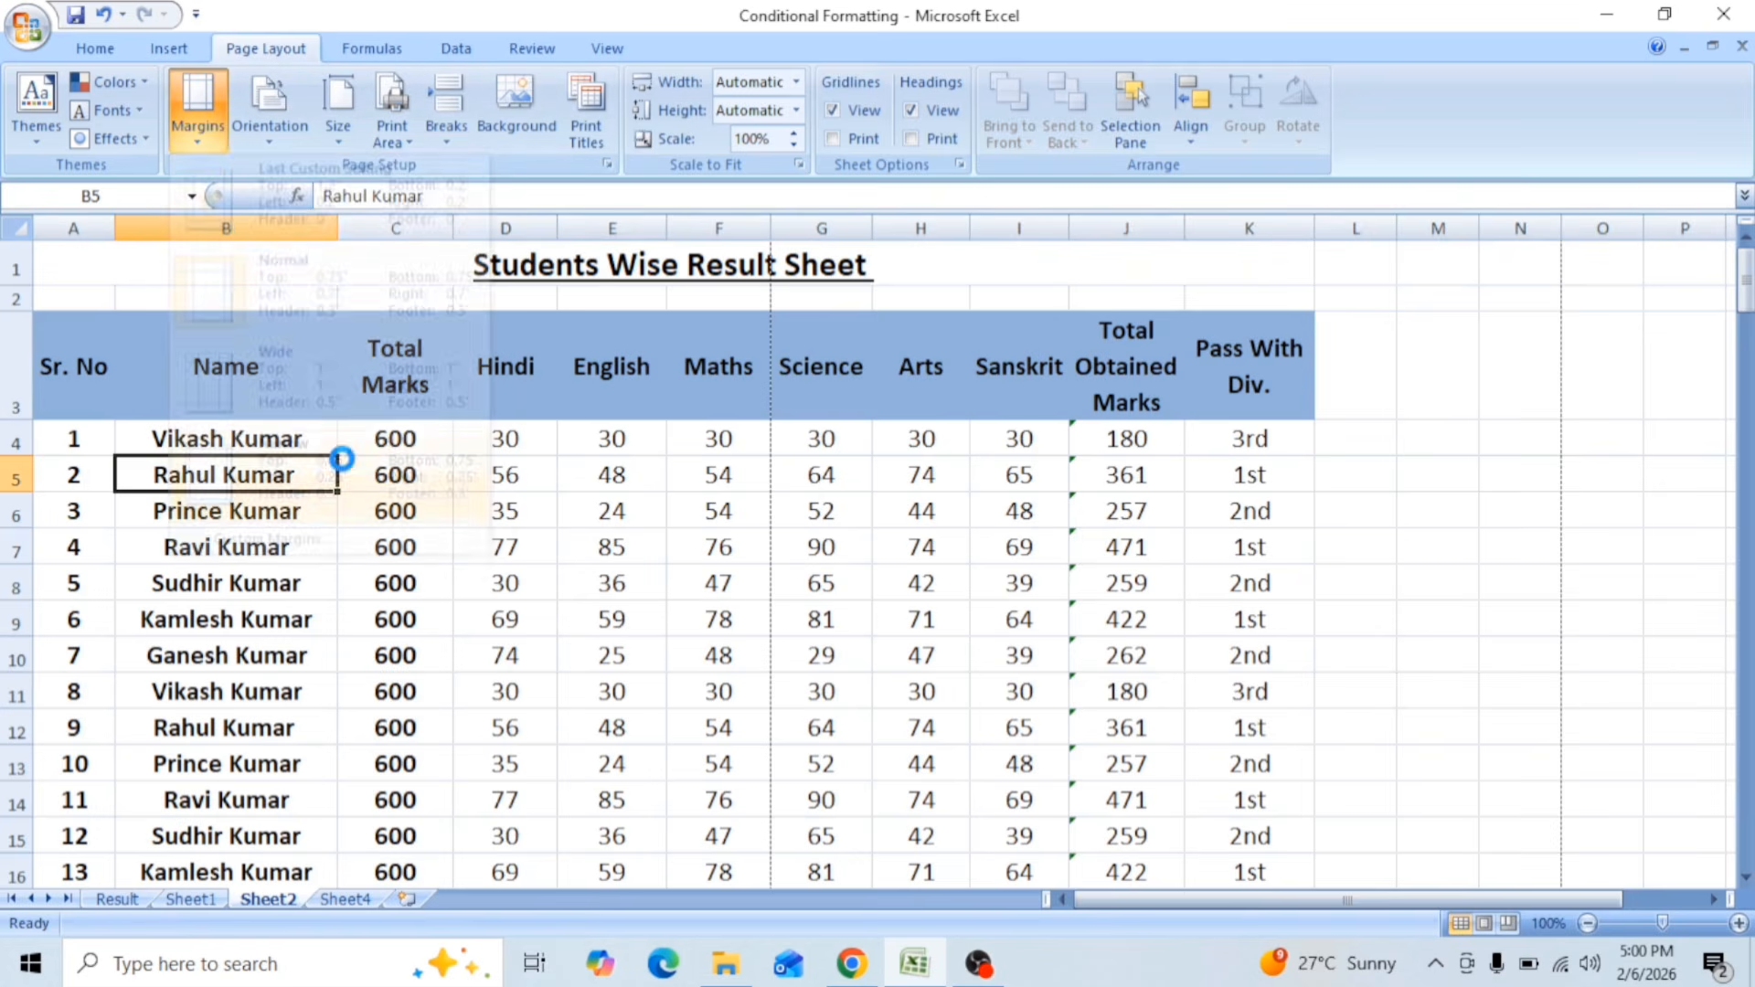
pyautogui.click(269, 114)
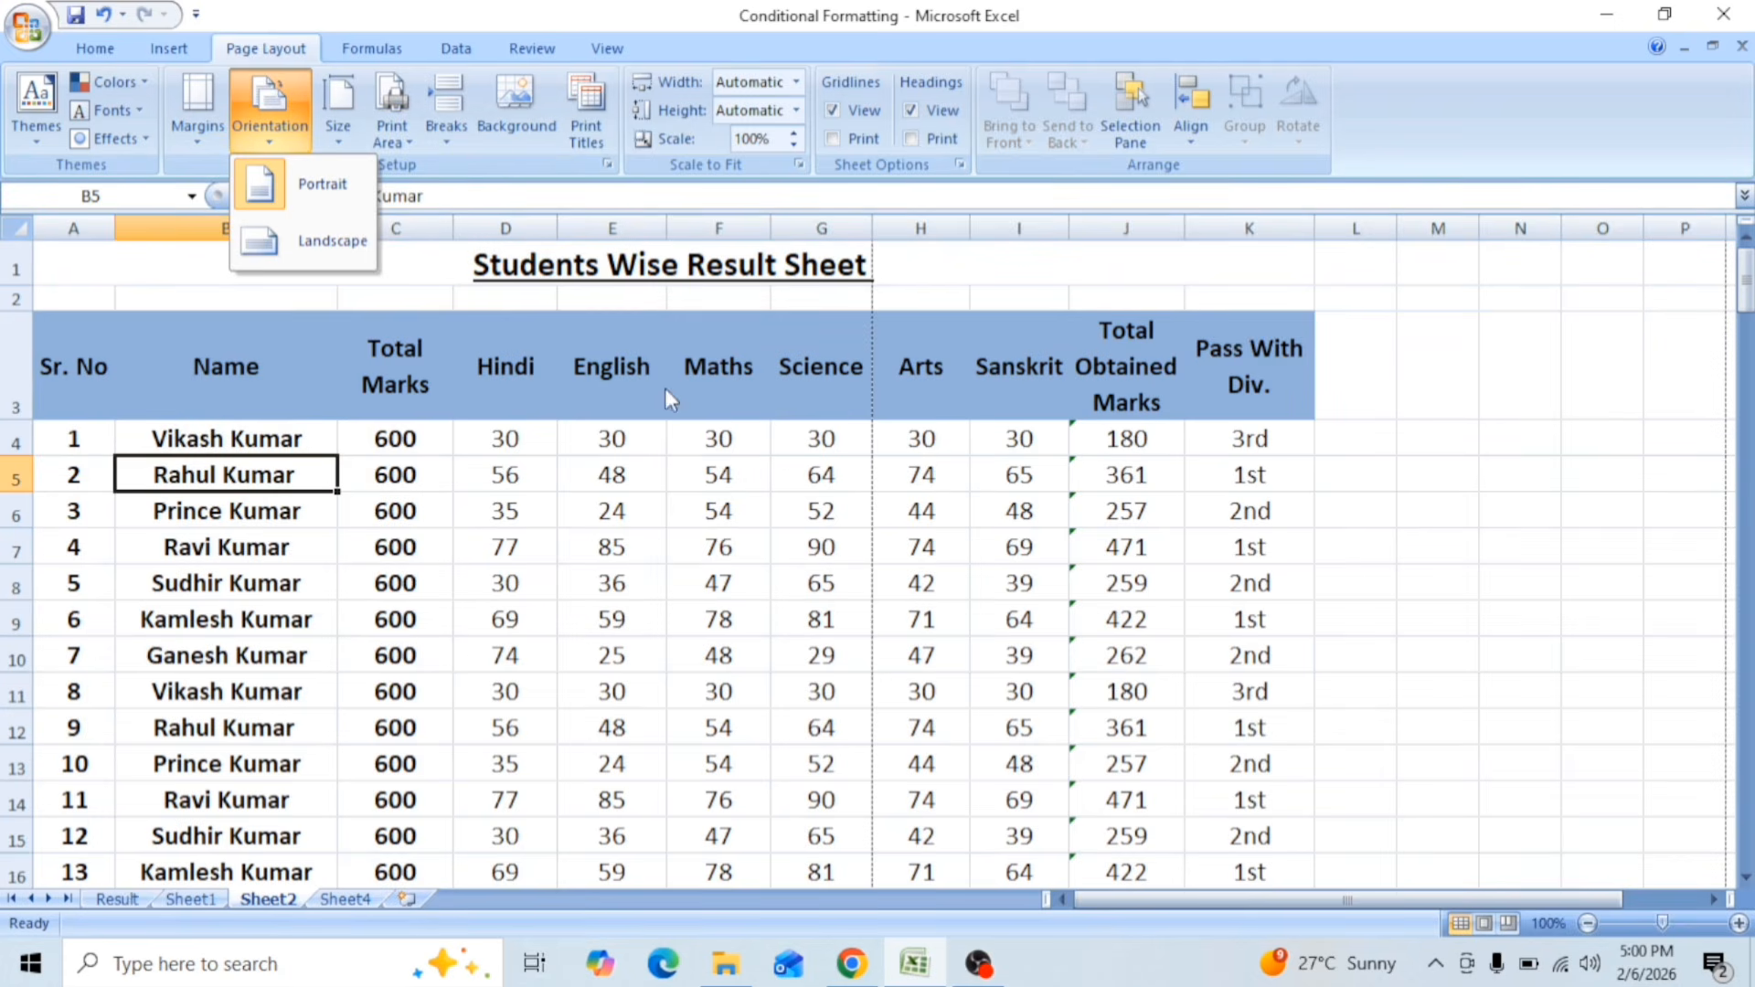
pyautogui.click(721, 590)
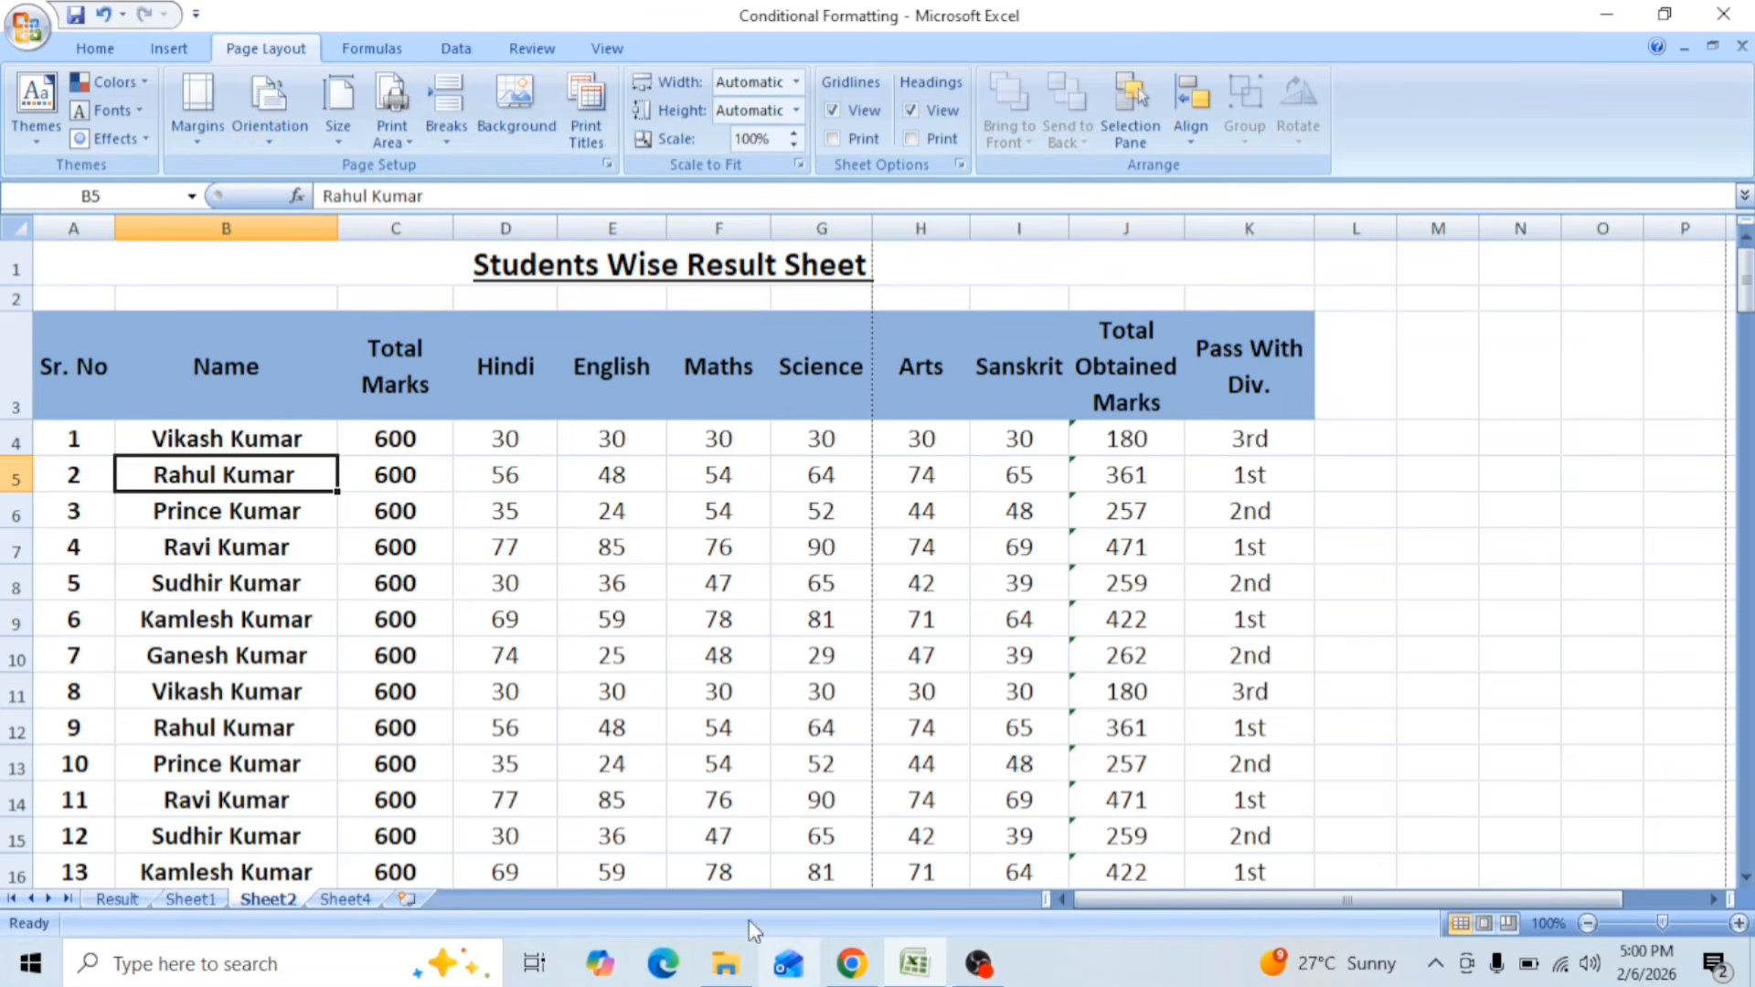
pyautogui.click(271, 137)
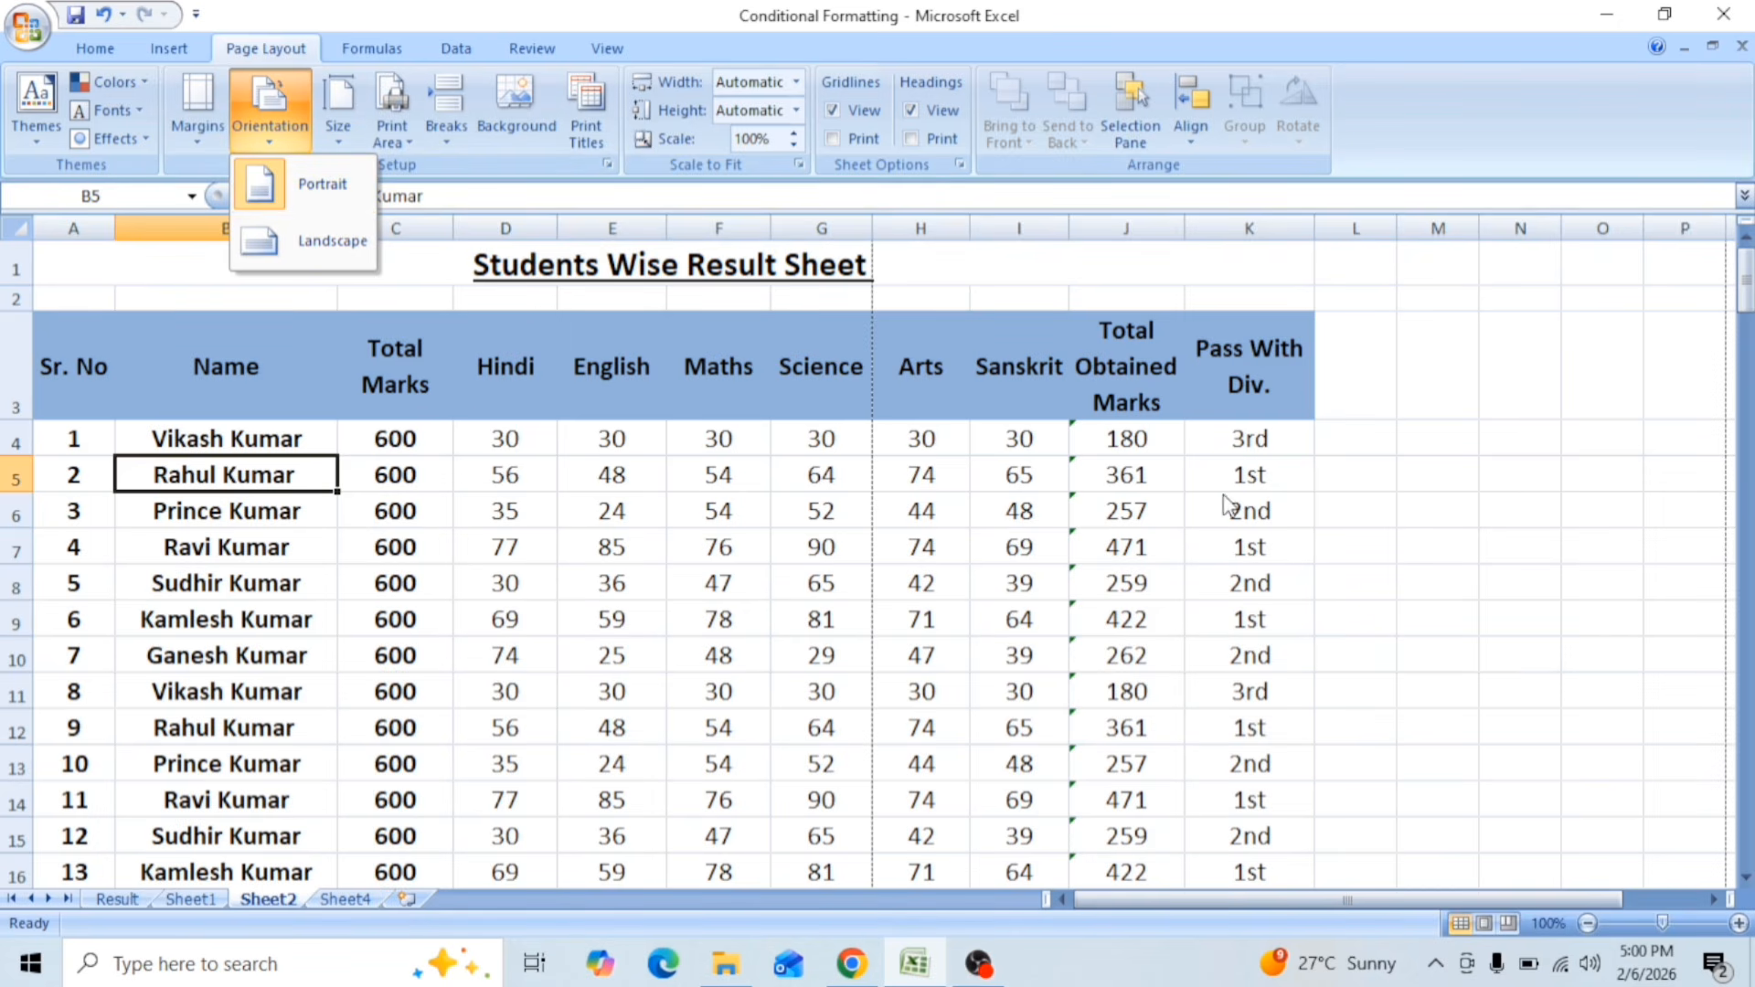
pyautogui.click(985, 521)
pyautogui.scroll(-3, 1058, 634)
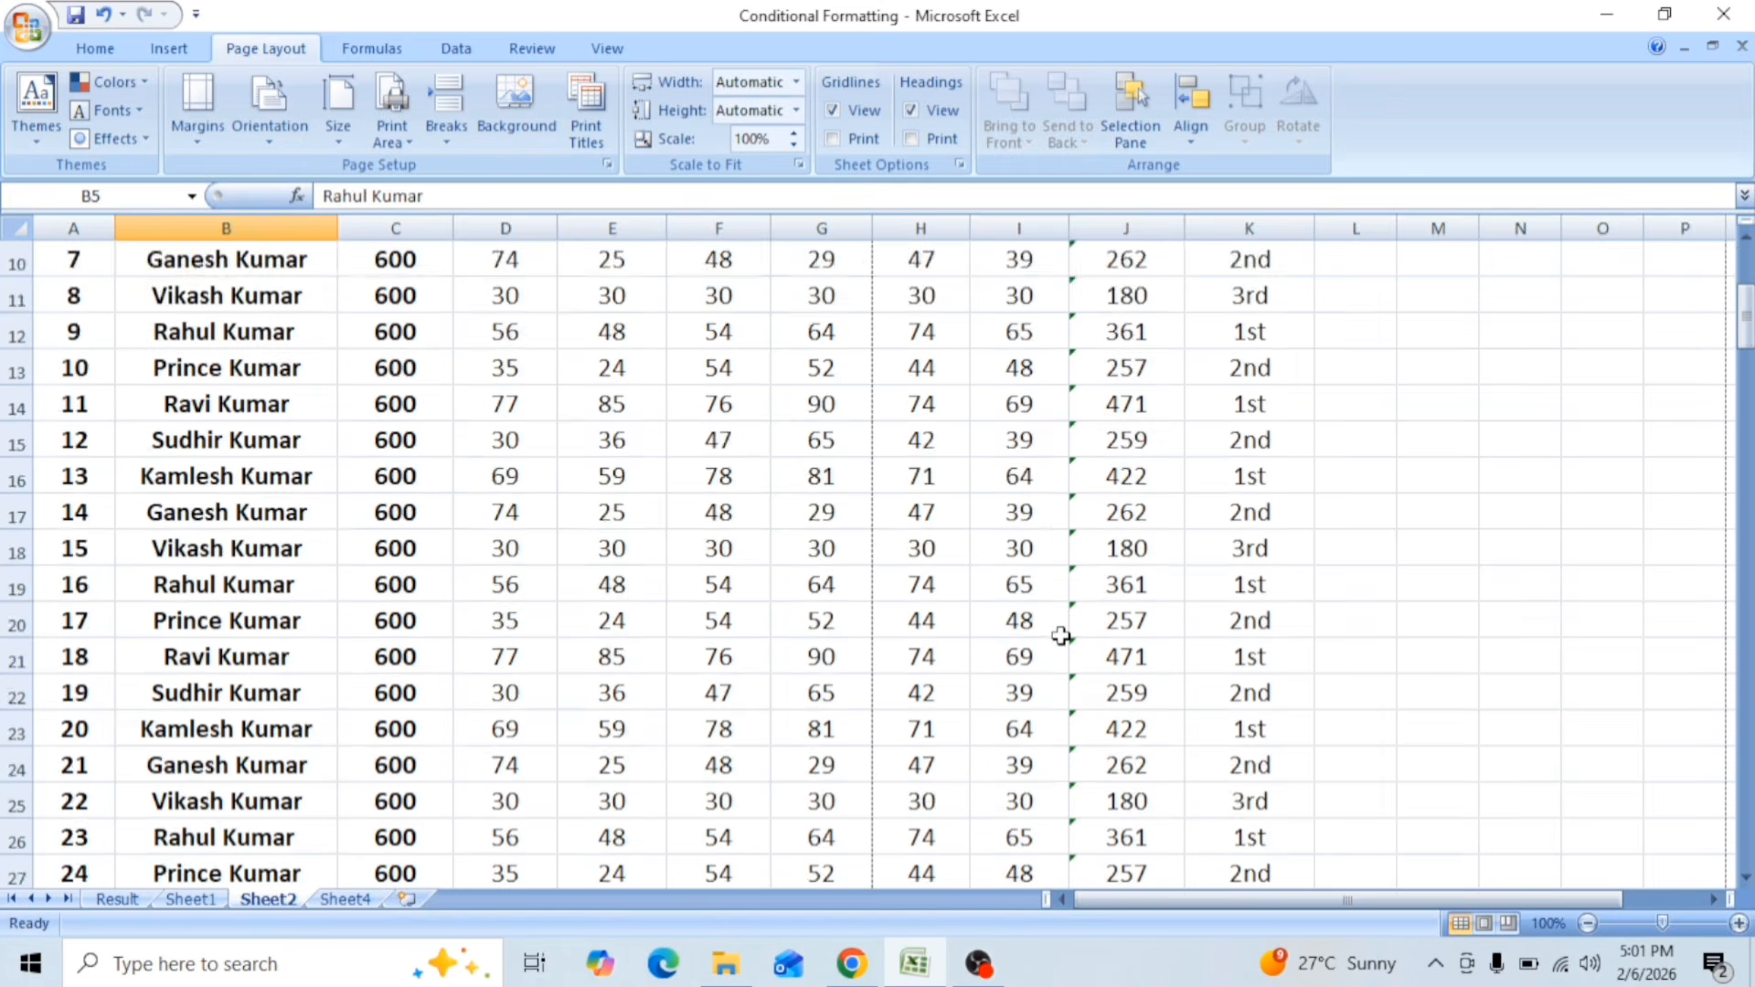
pyautogui.scroll(3, 1020, 614)
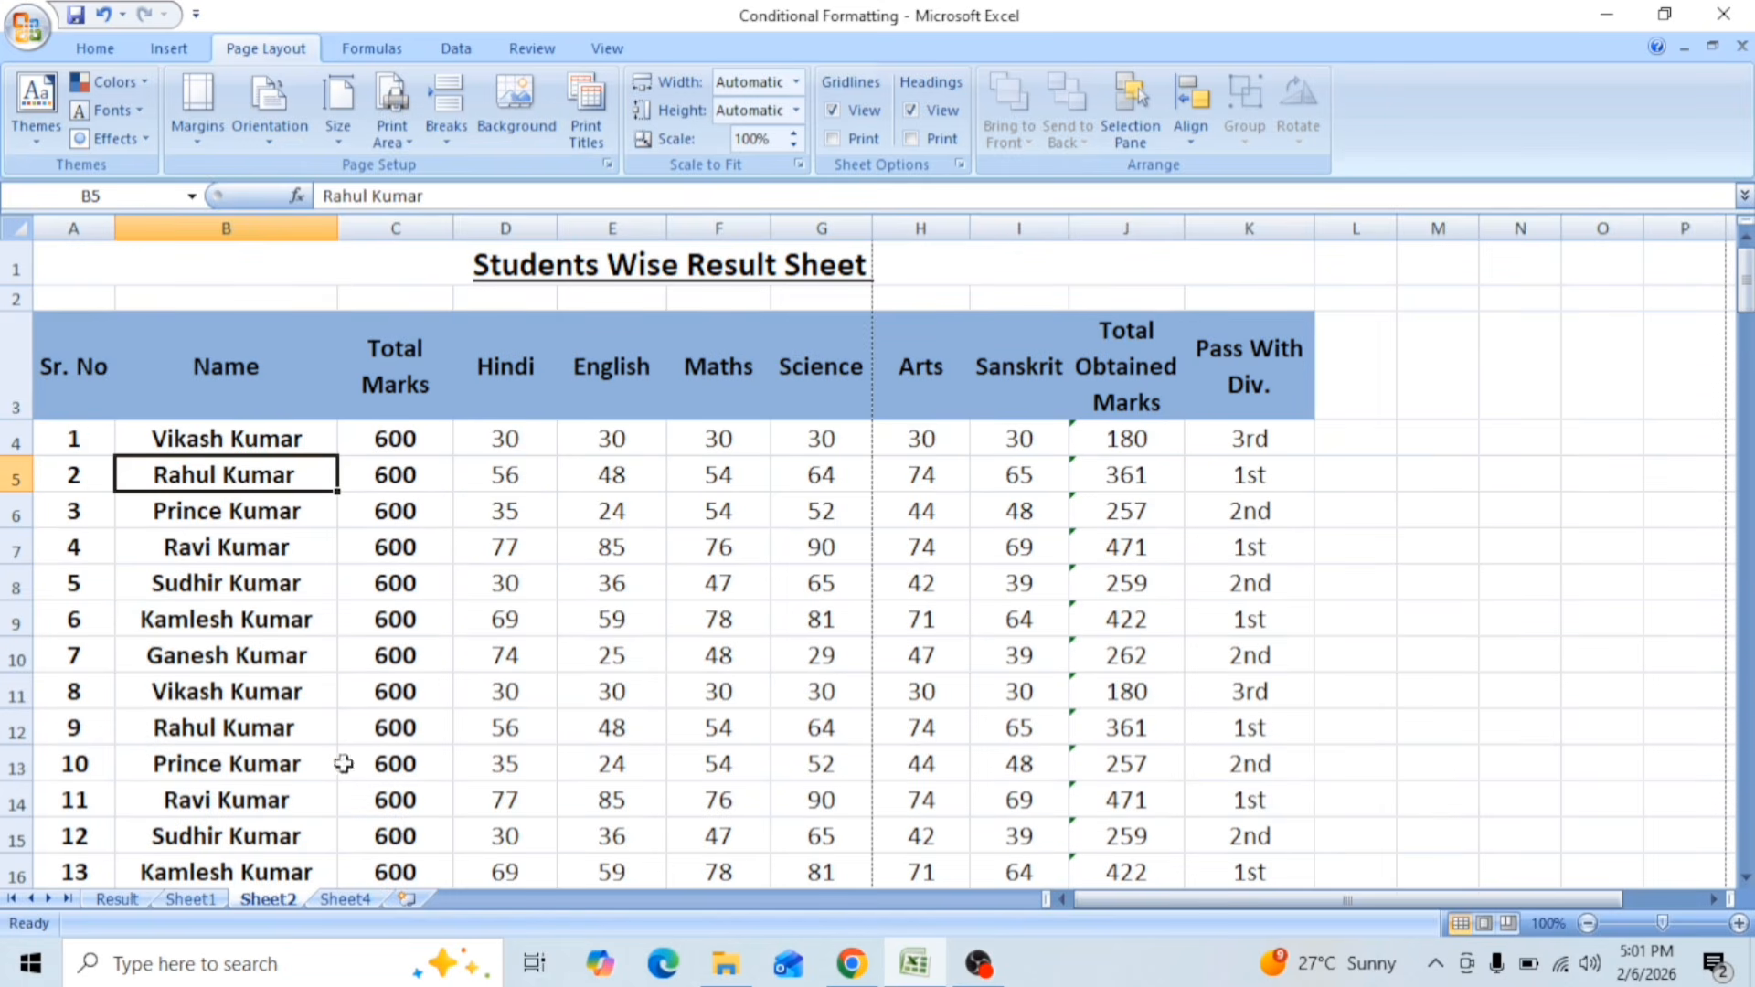
# Step: Set Sheet2's page orientation to Landscape and its paper size to A4
pyautogui.click(285, 132)
pyautogui.click(298, 242)
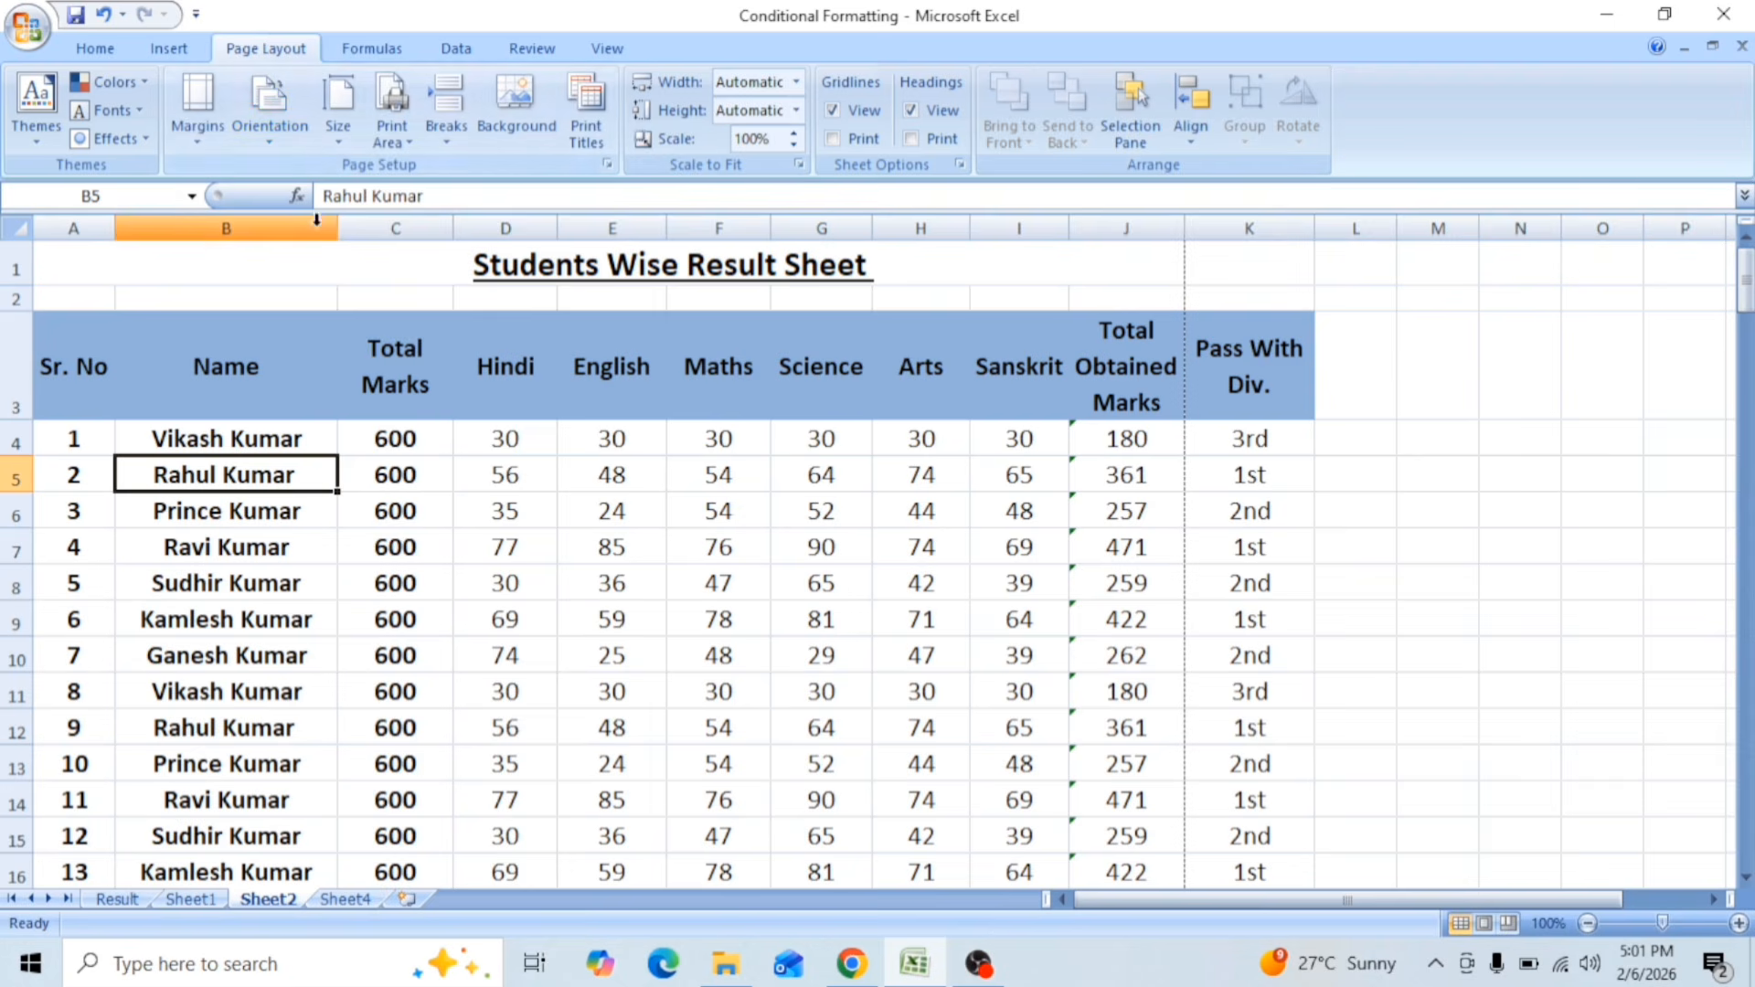
pyautogui.click(337, 141)
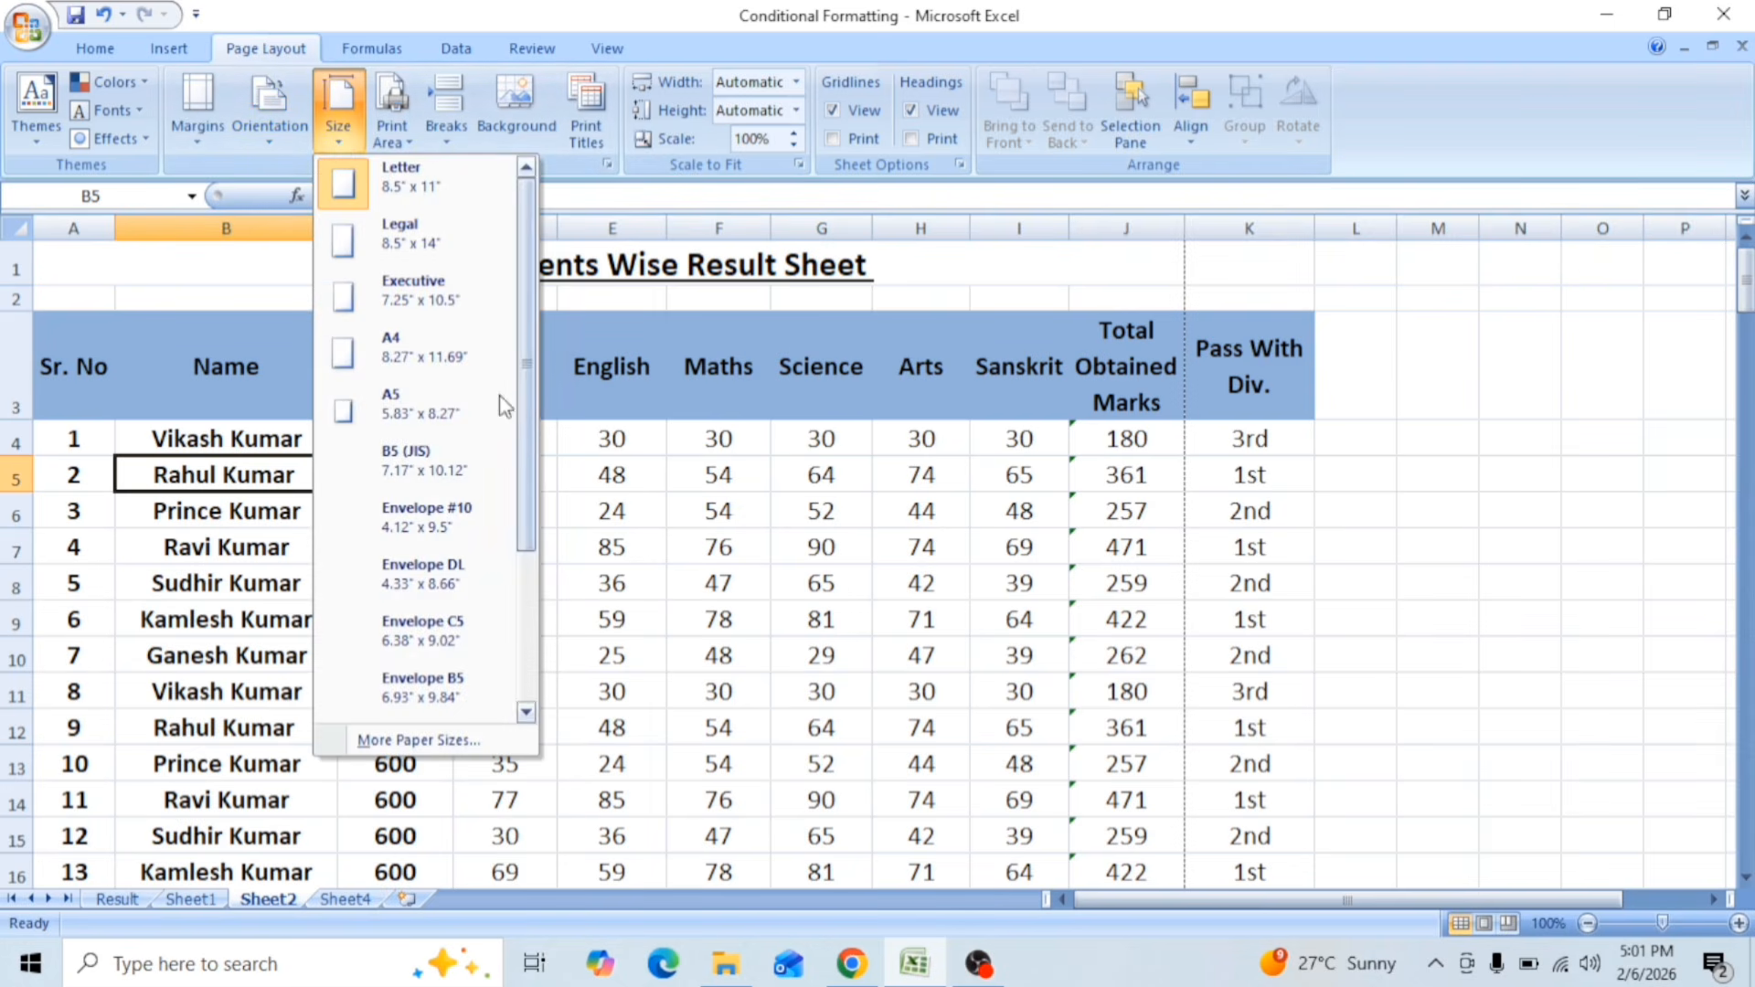
pyautogui.click(416, 362)
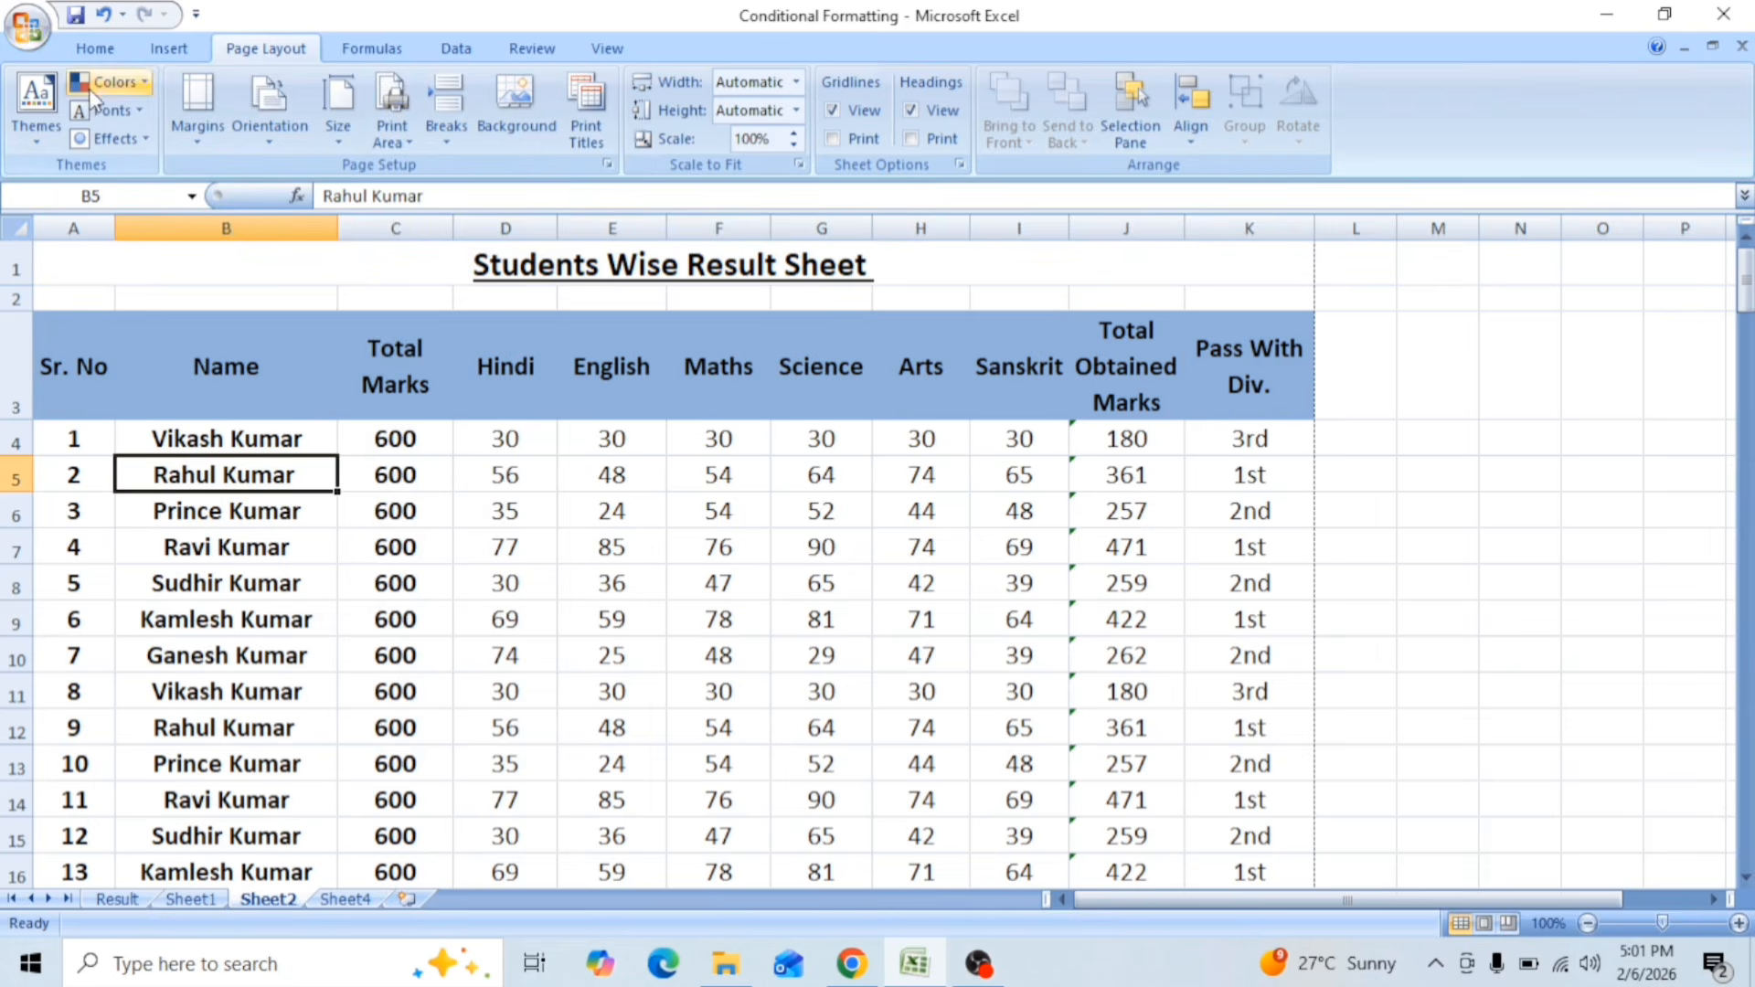
# Step: Check the landscape page layout of Sheet2 across its pages in the print preview, and return to the worksheet
pyautogui.click(27, 27)
pyautogui.moveTo(62, 314)
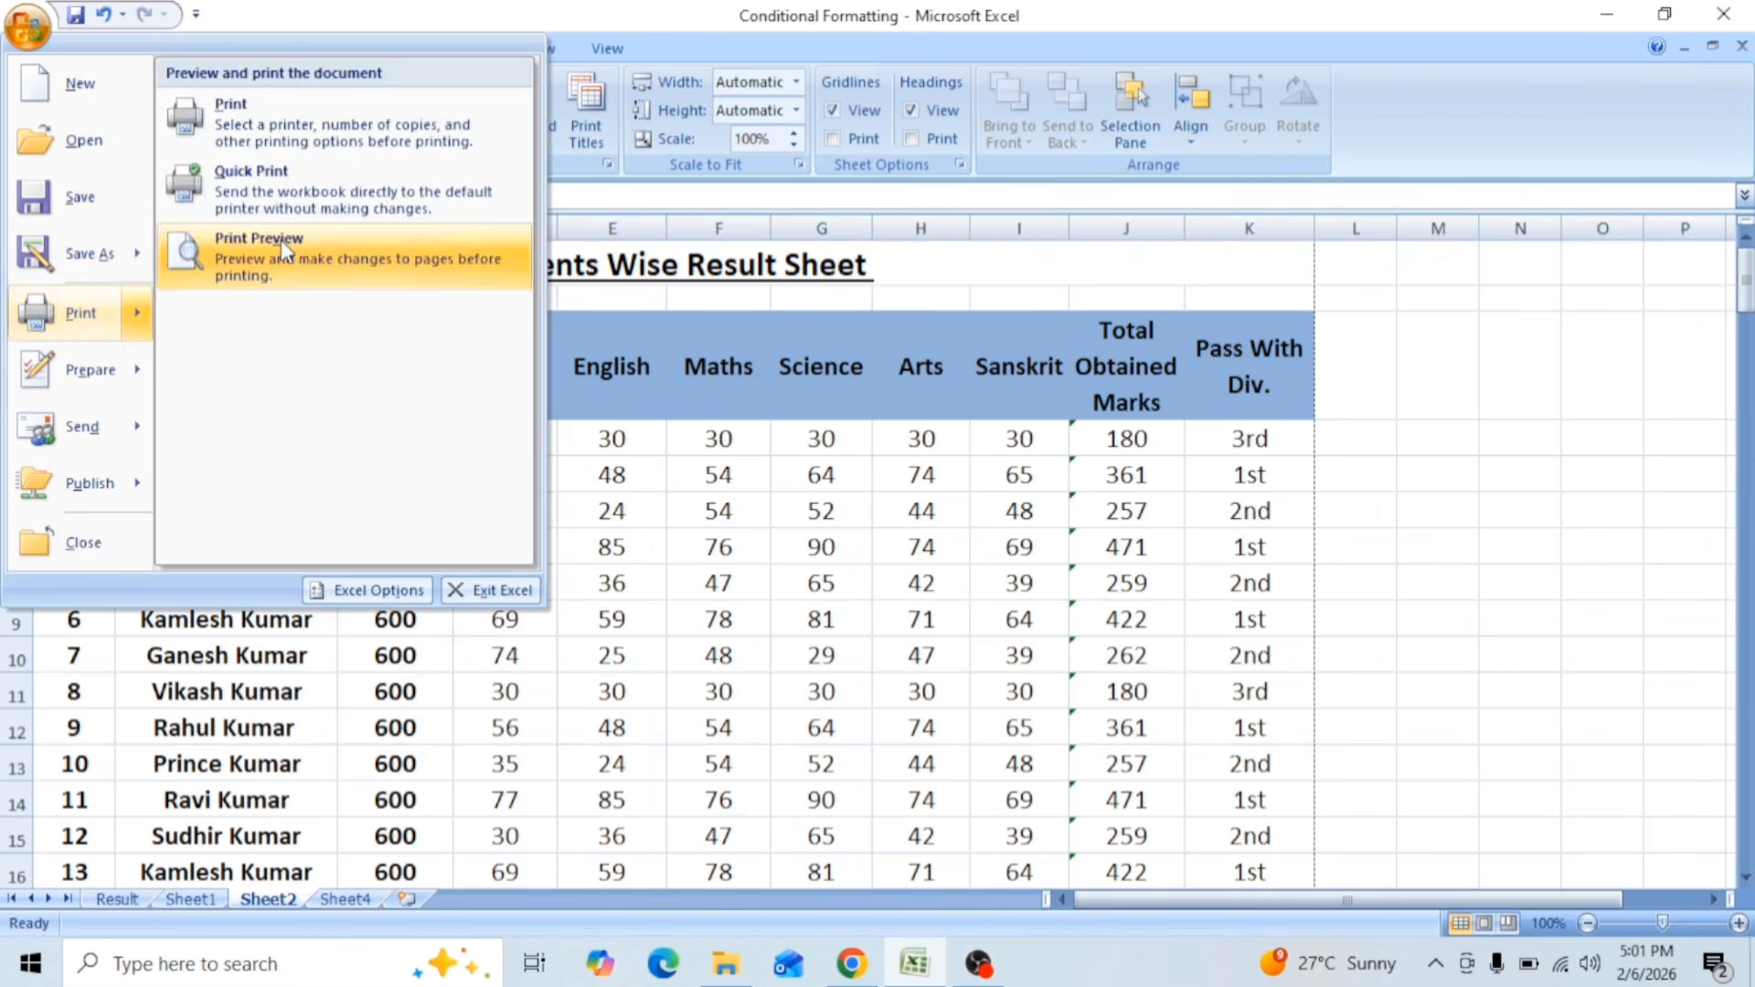
pyautogui.click(282, 240)
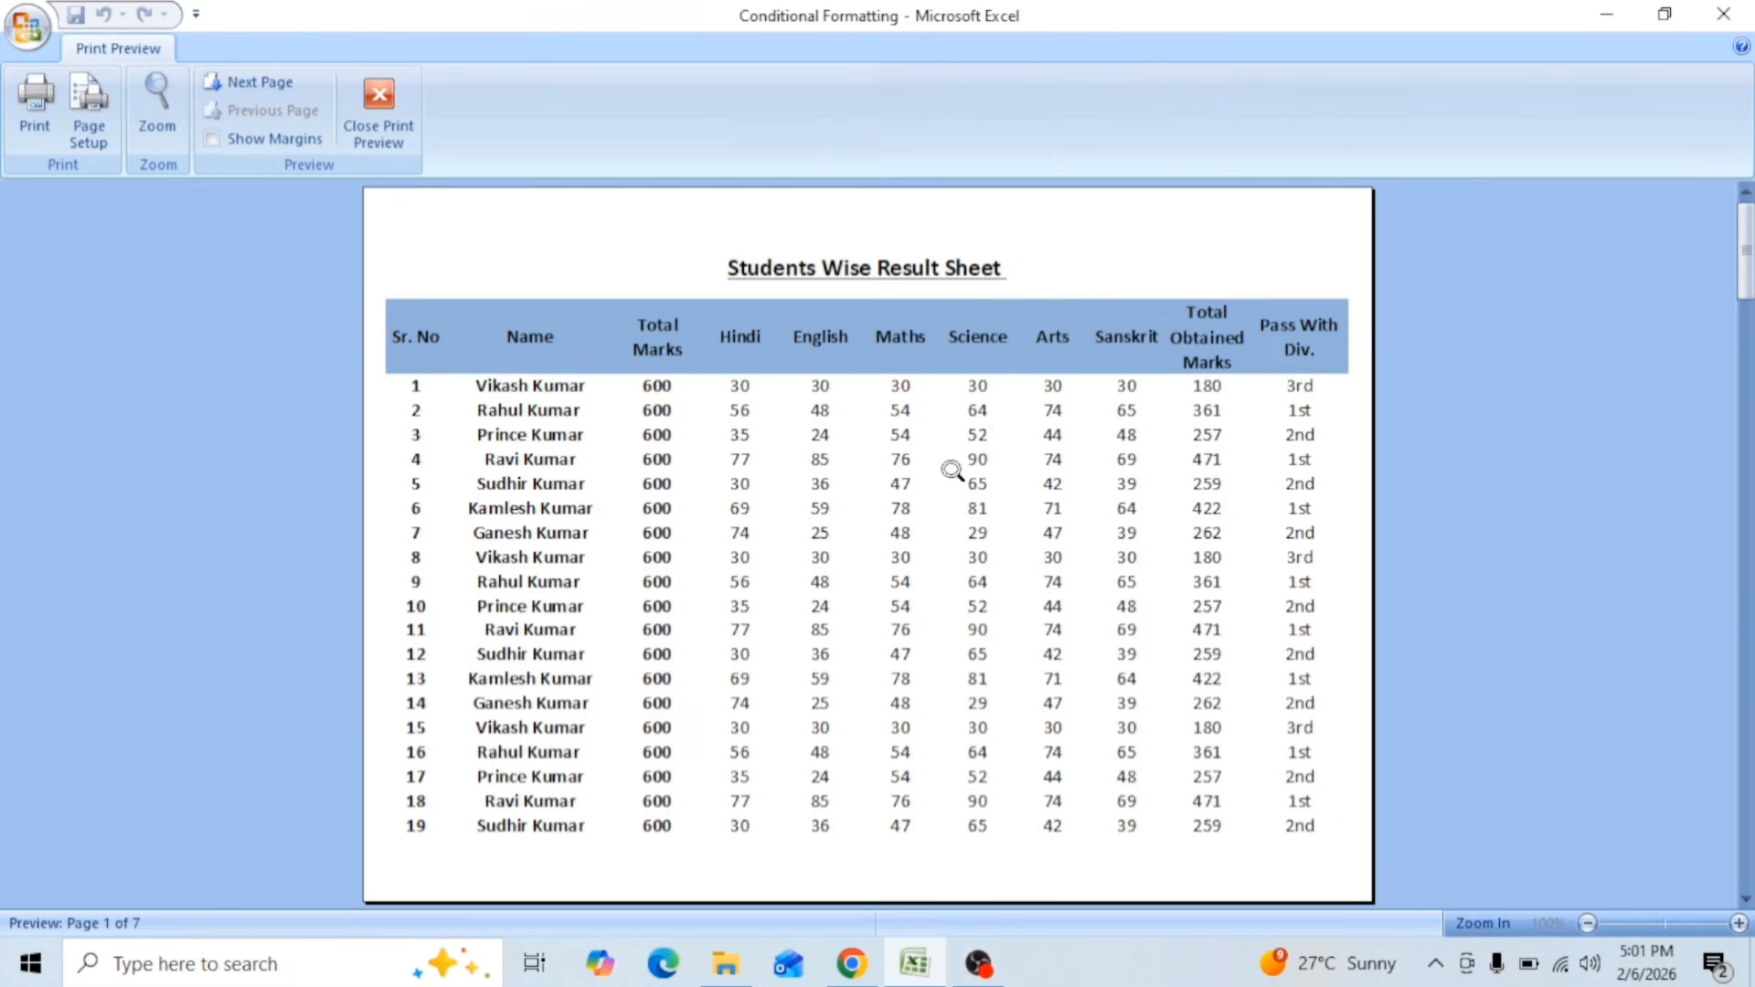
pyautogui.scroll(-4, 701, 498)
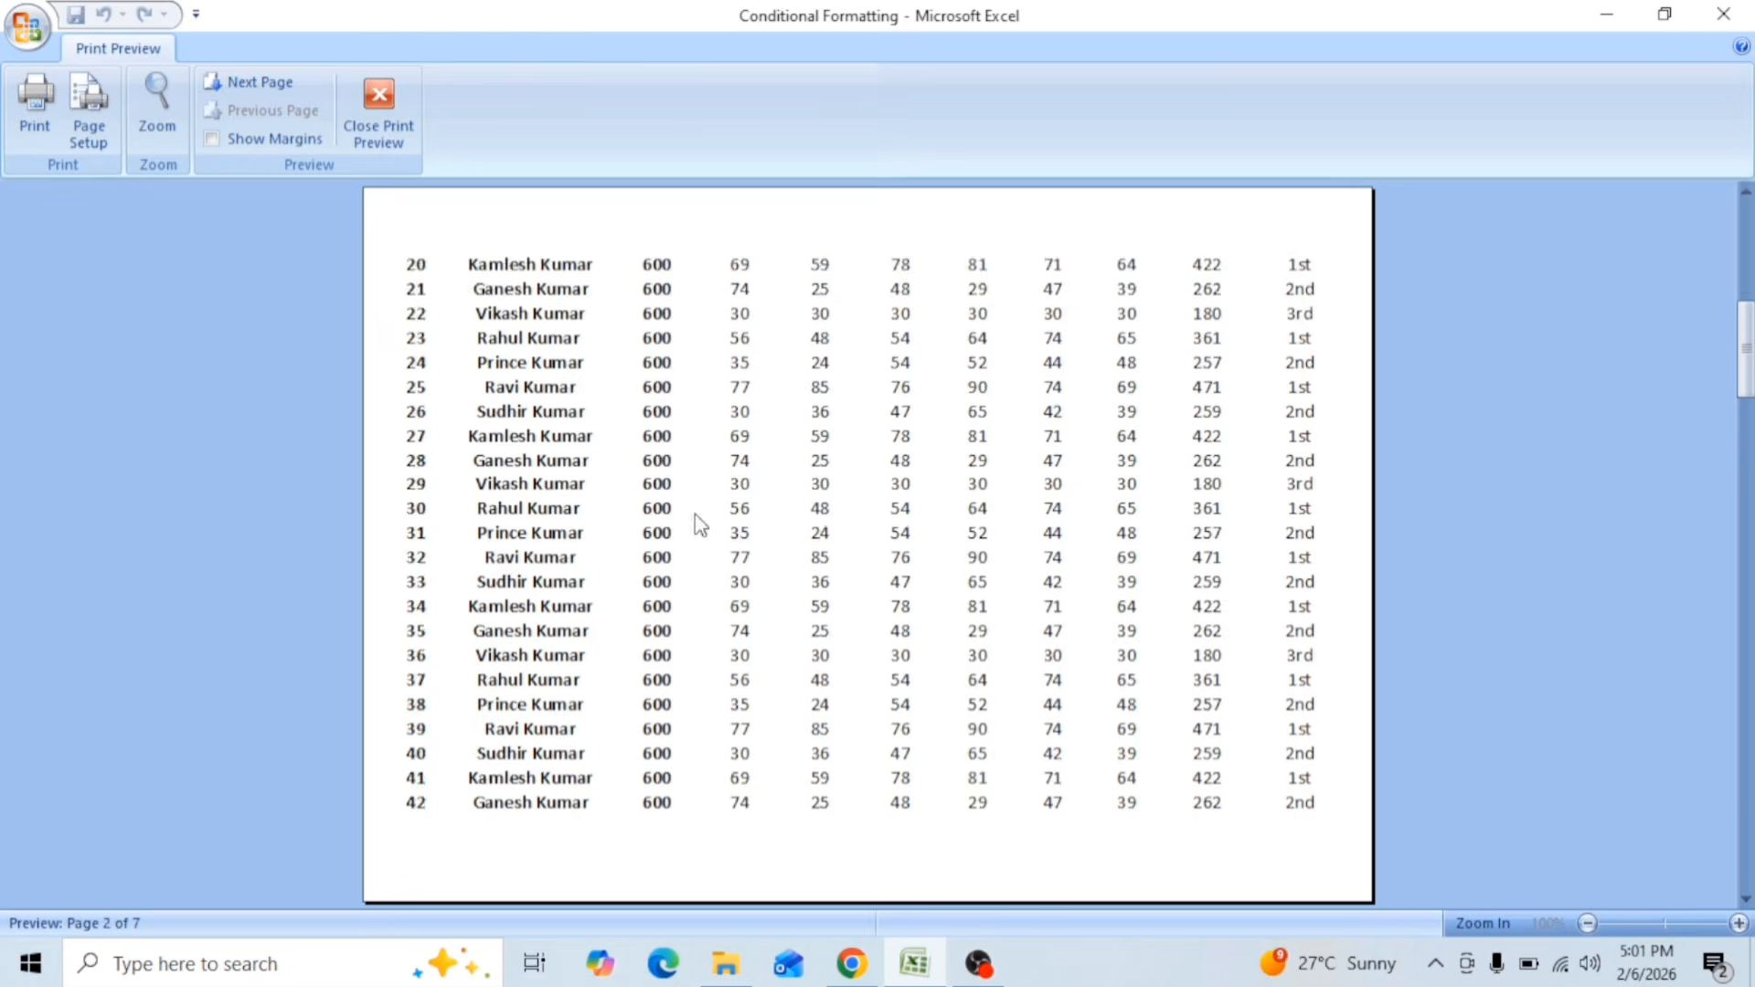
pyautogui.scroll(-2, 708, 549)
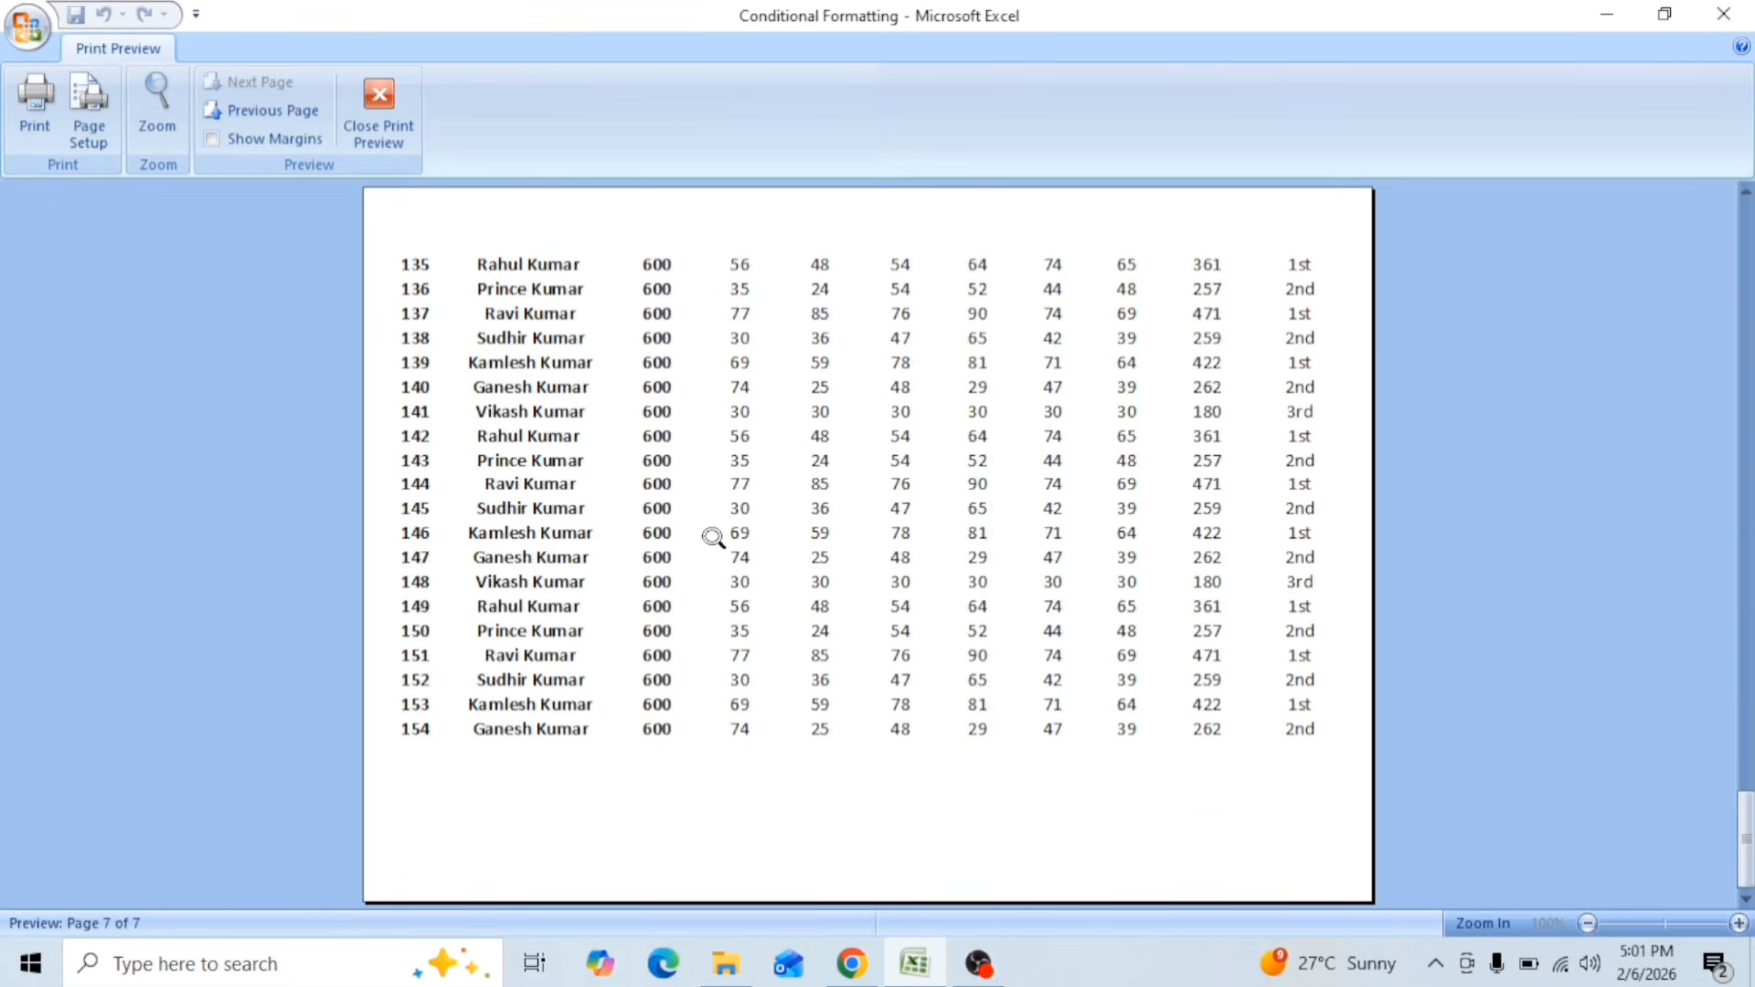
pyautogui.scroll(3, 503, 544)
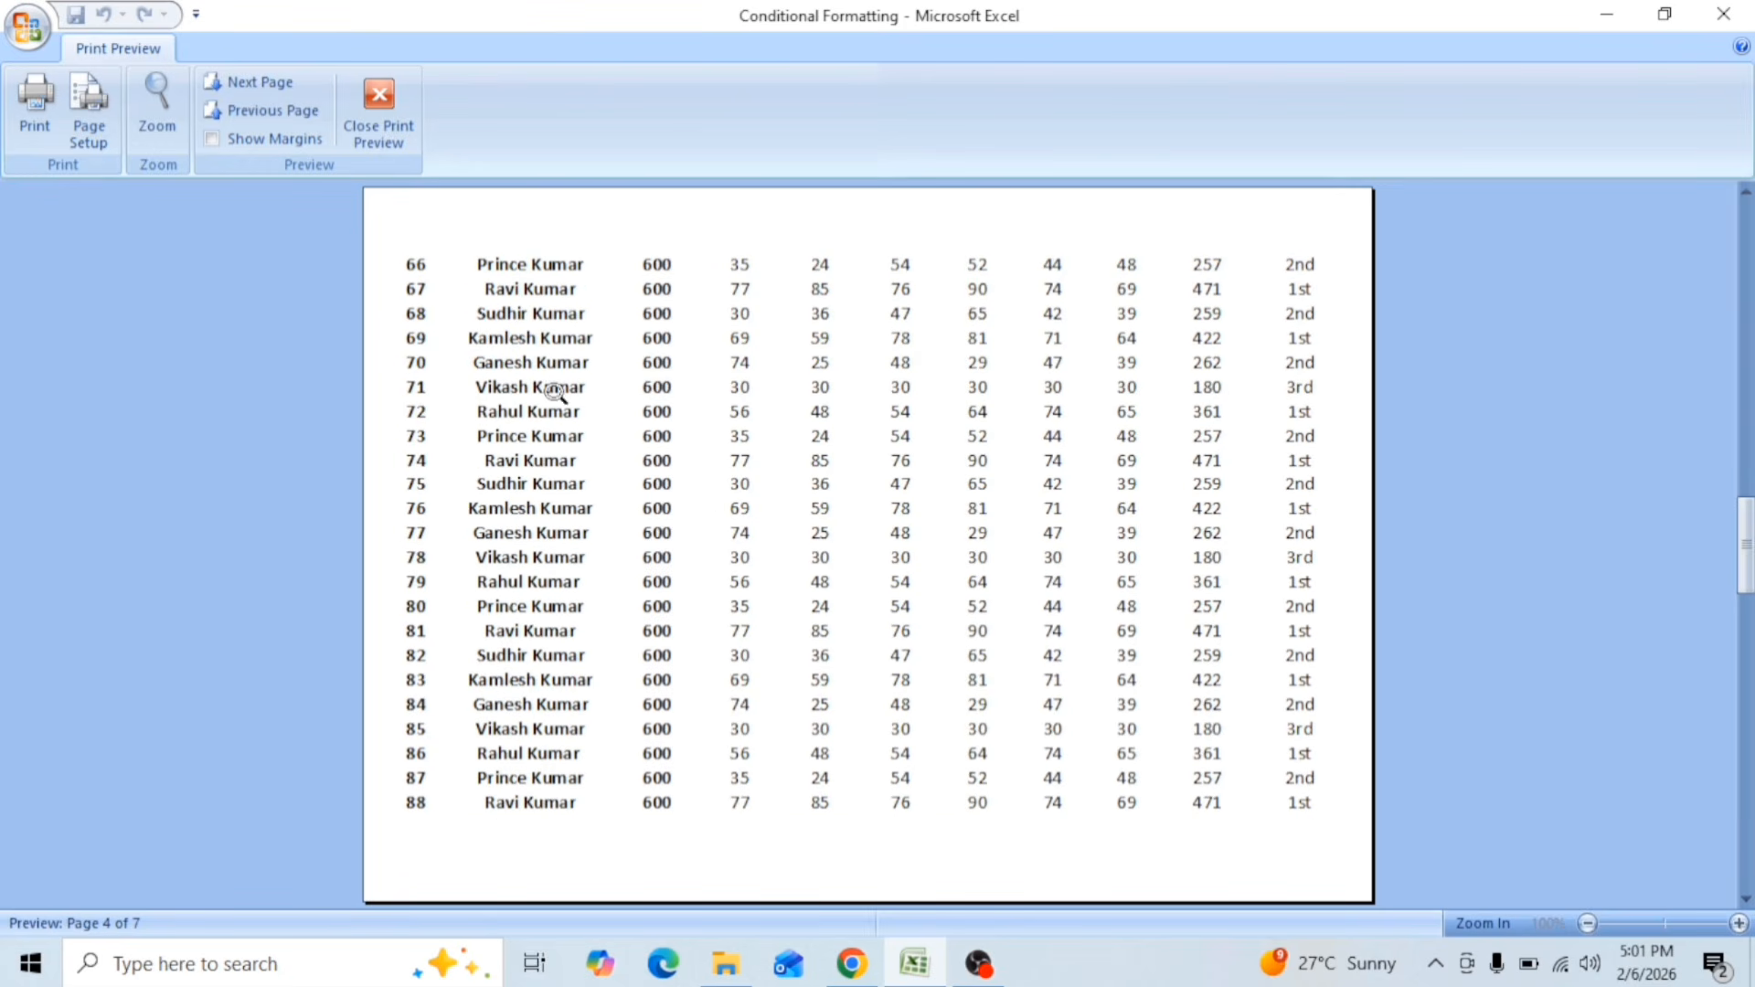
pyautogui.click(397, 129)
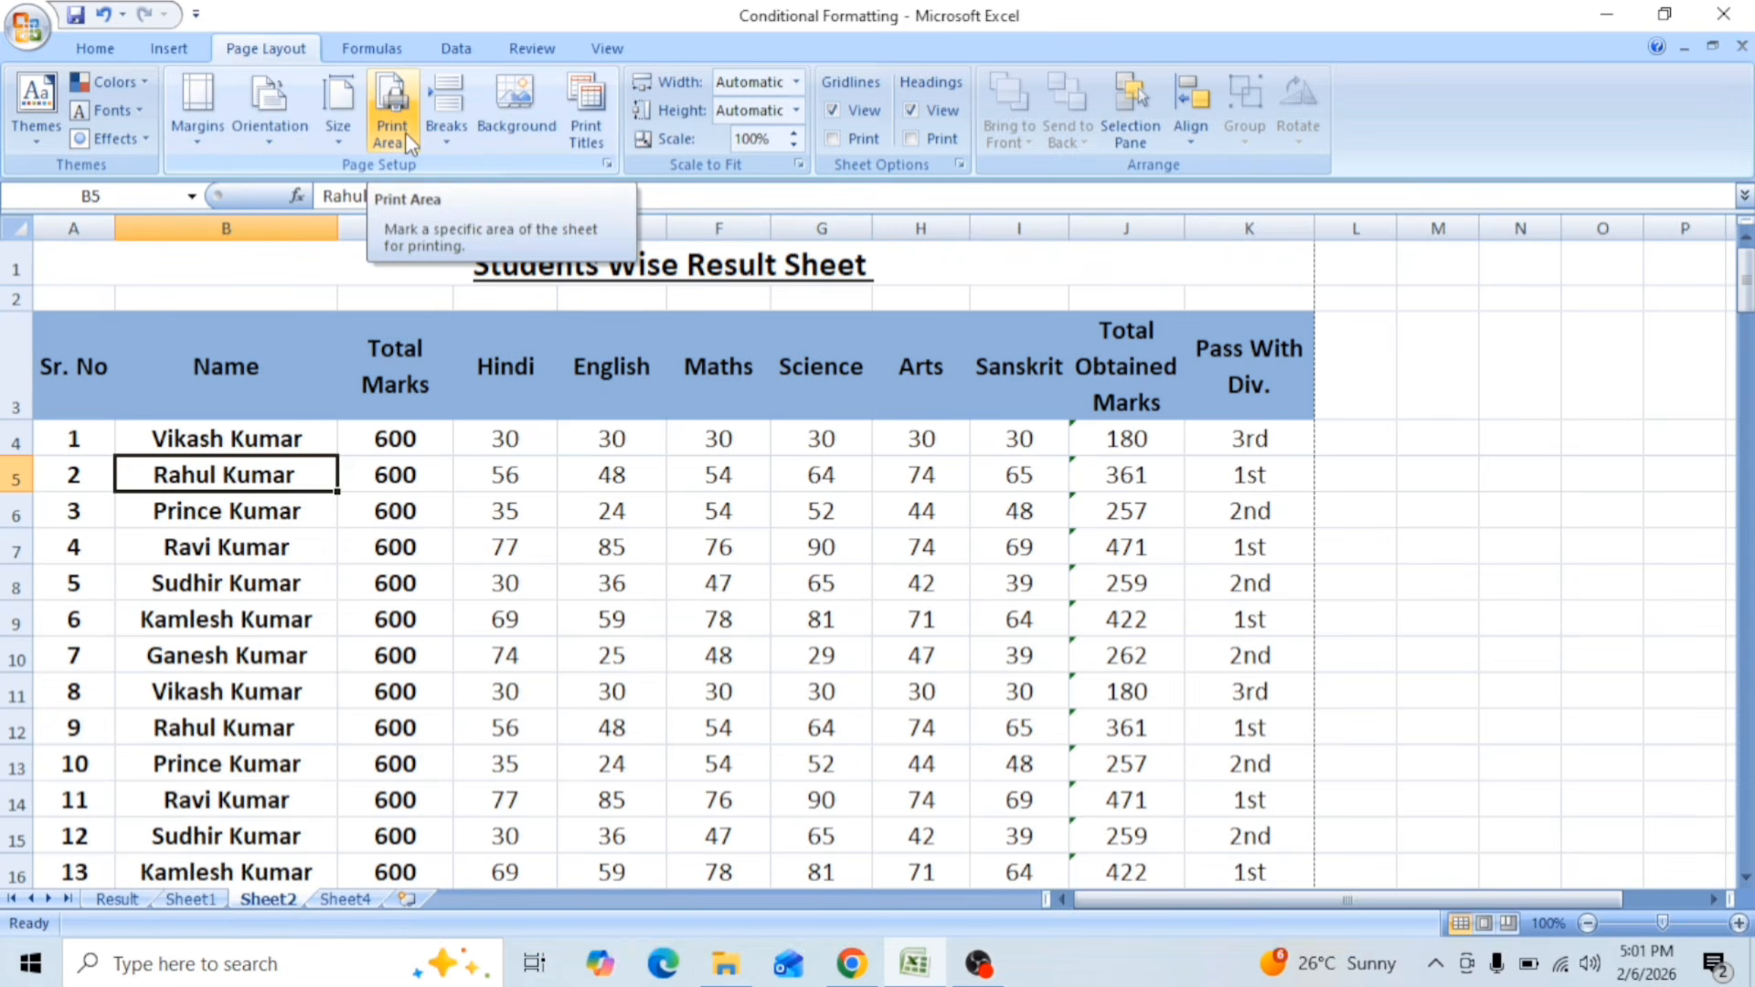
# Step: Set the Sheet2 result table A3:K157, from the header row through the last student, as the print area
pyautogui.moveTo(55, 375); pyautogui.dragTo(1299, 853)
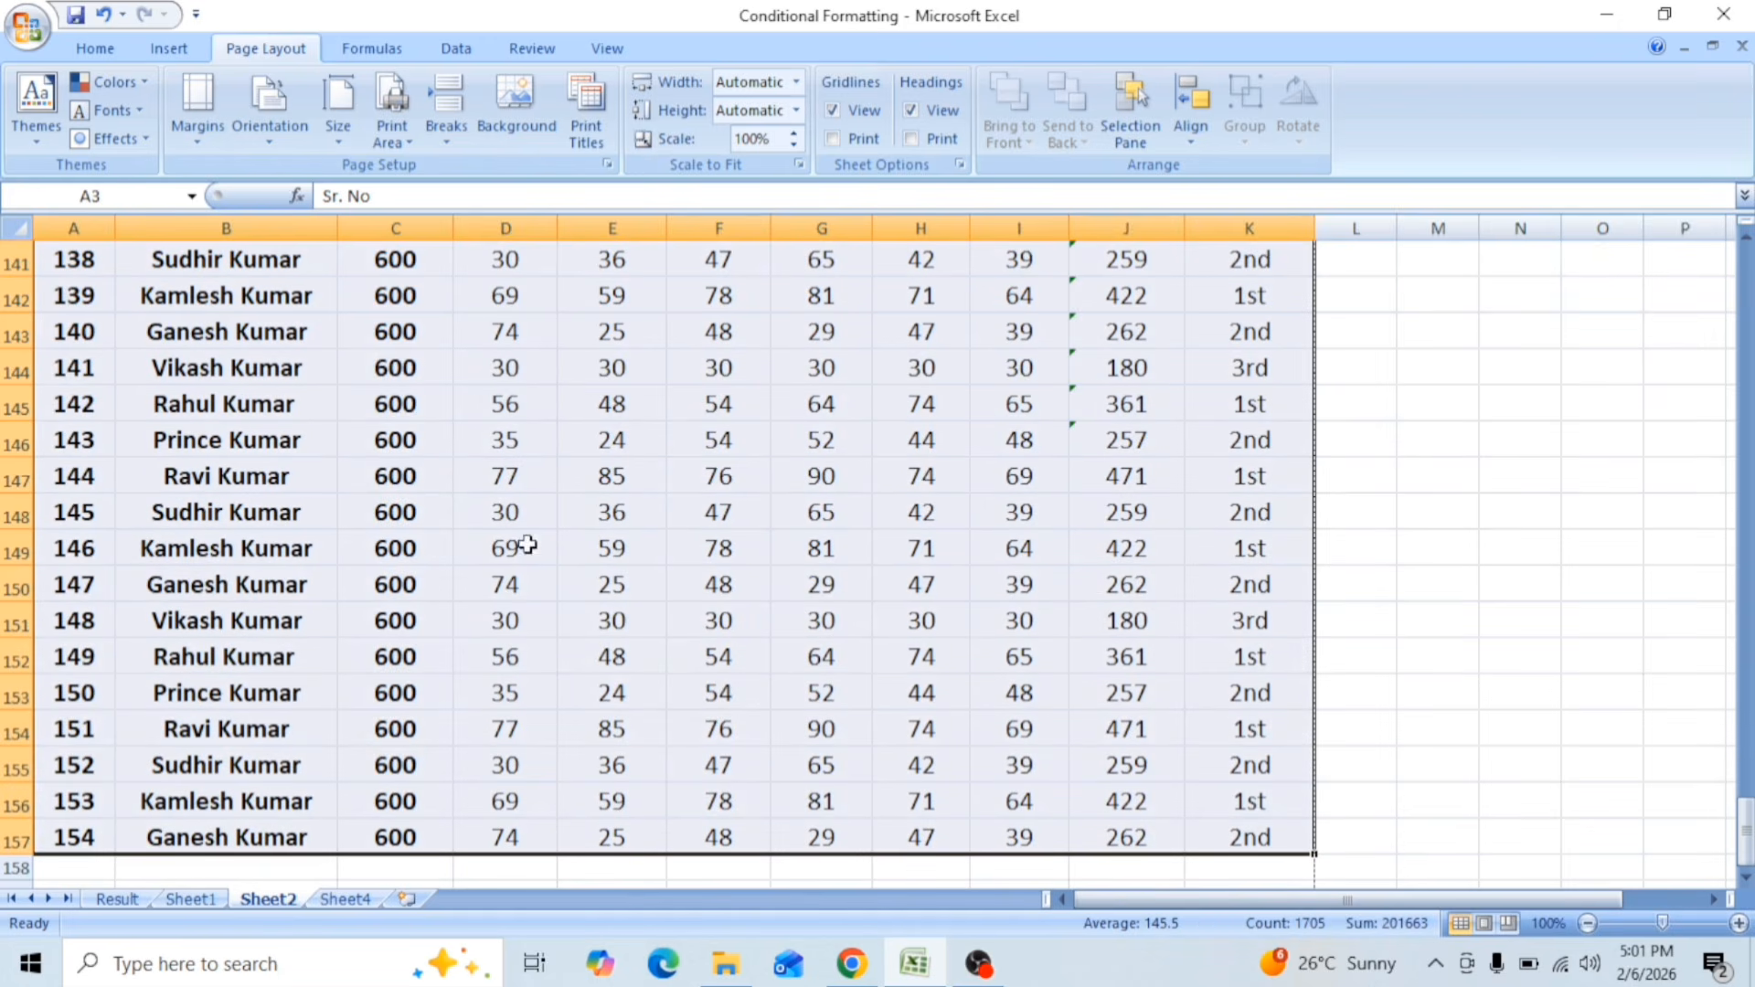
pyautogui.click(408, 141)
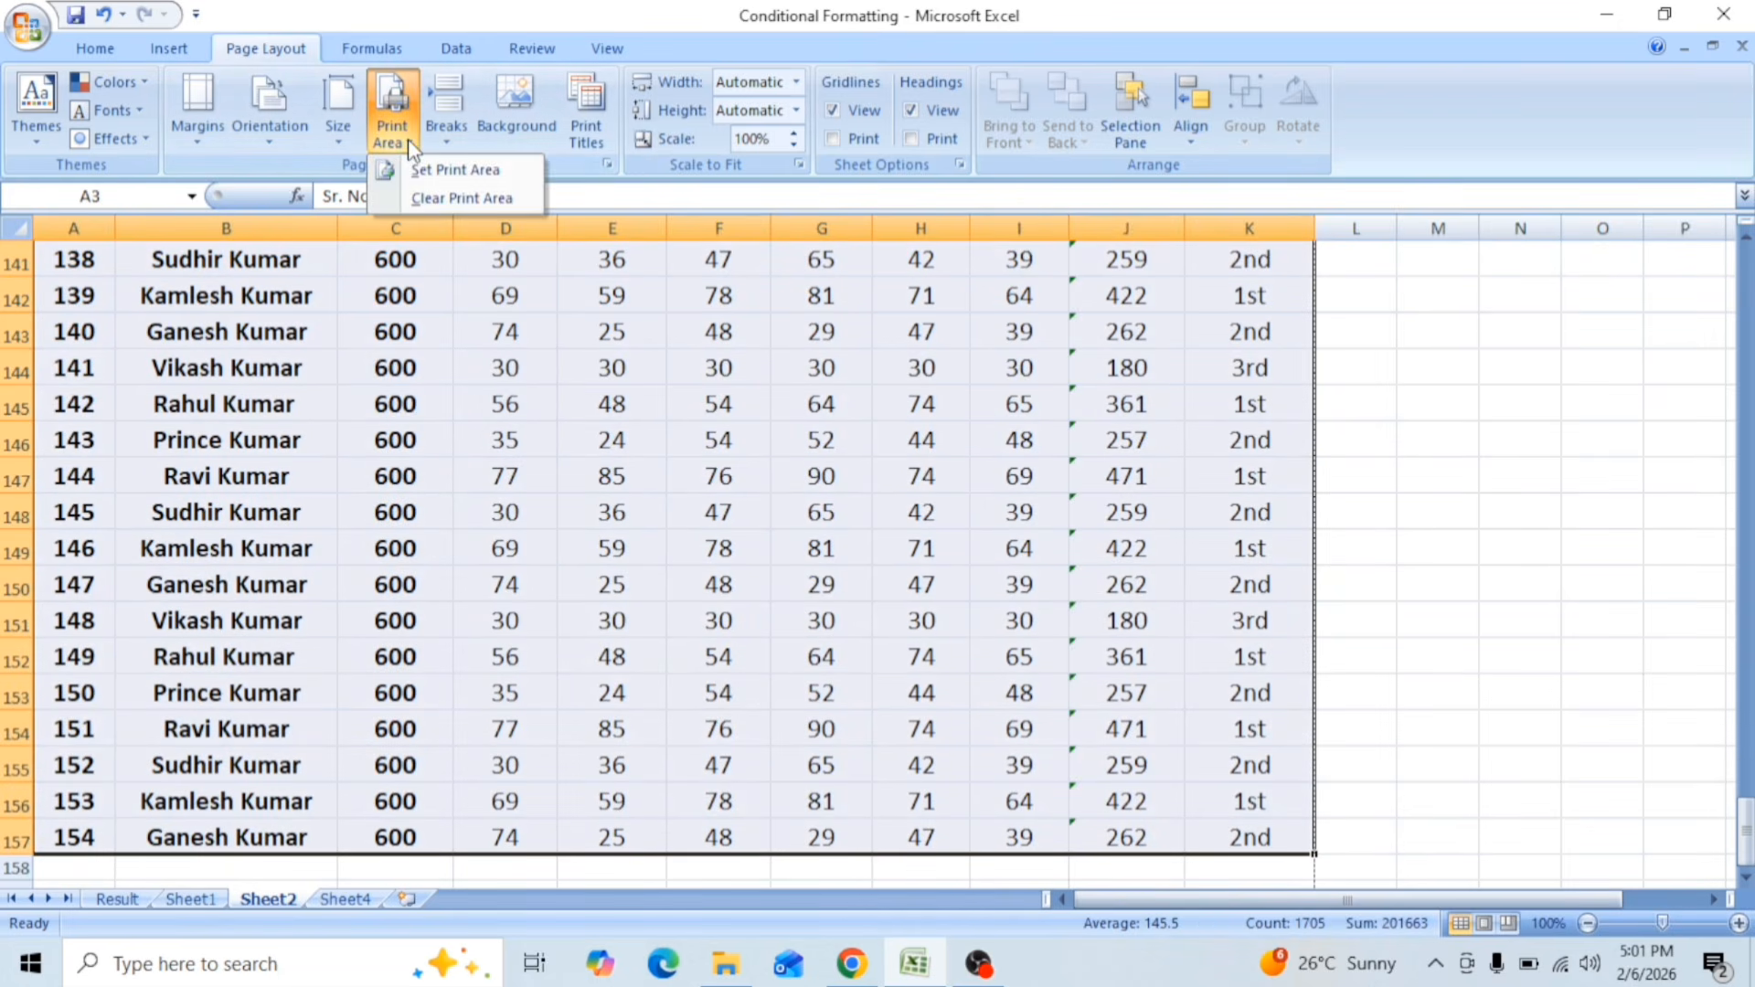
pyautogui.click(447, 172)
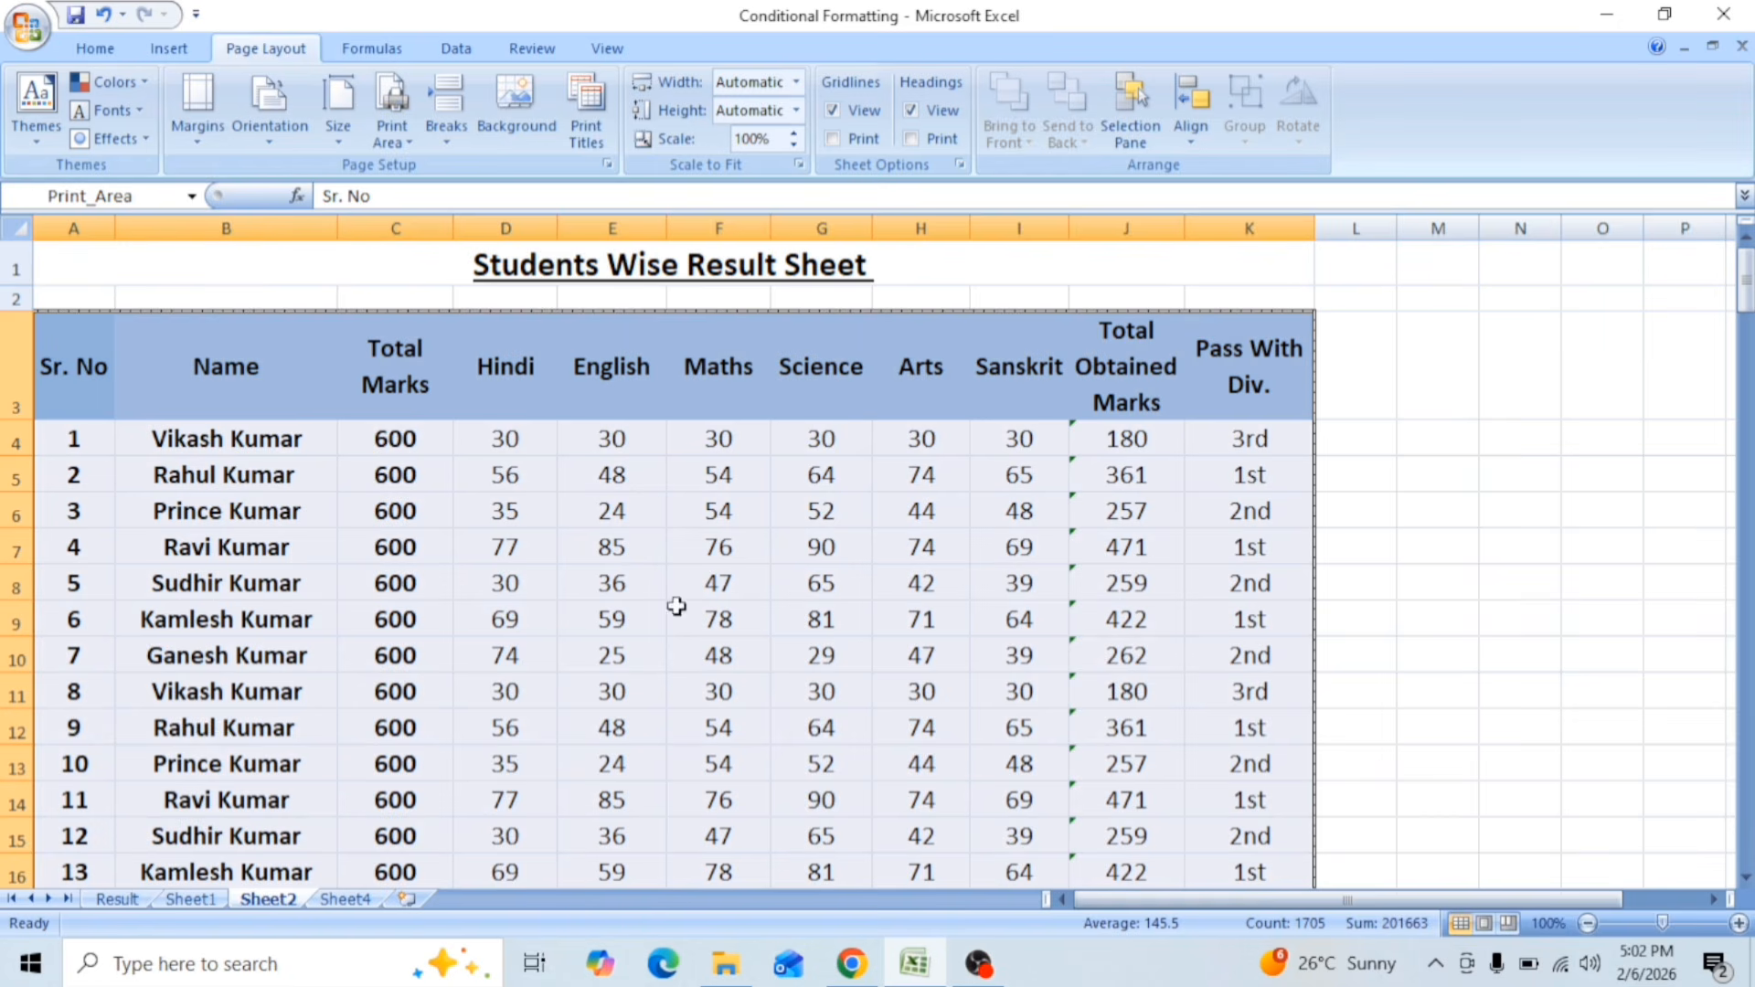
pyautogui.click(169, 48)
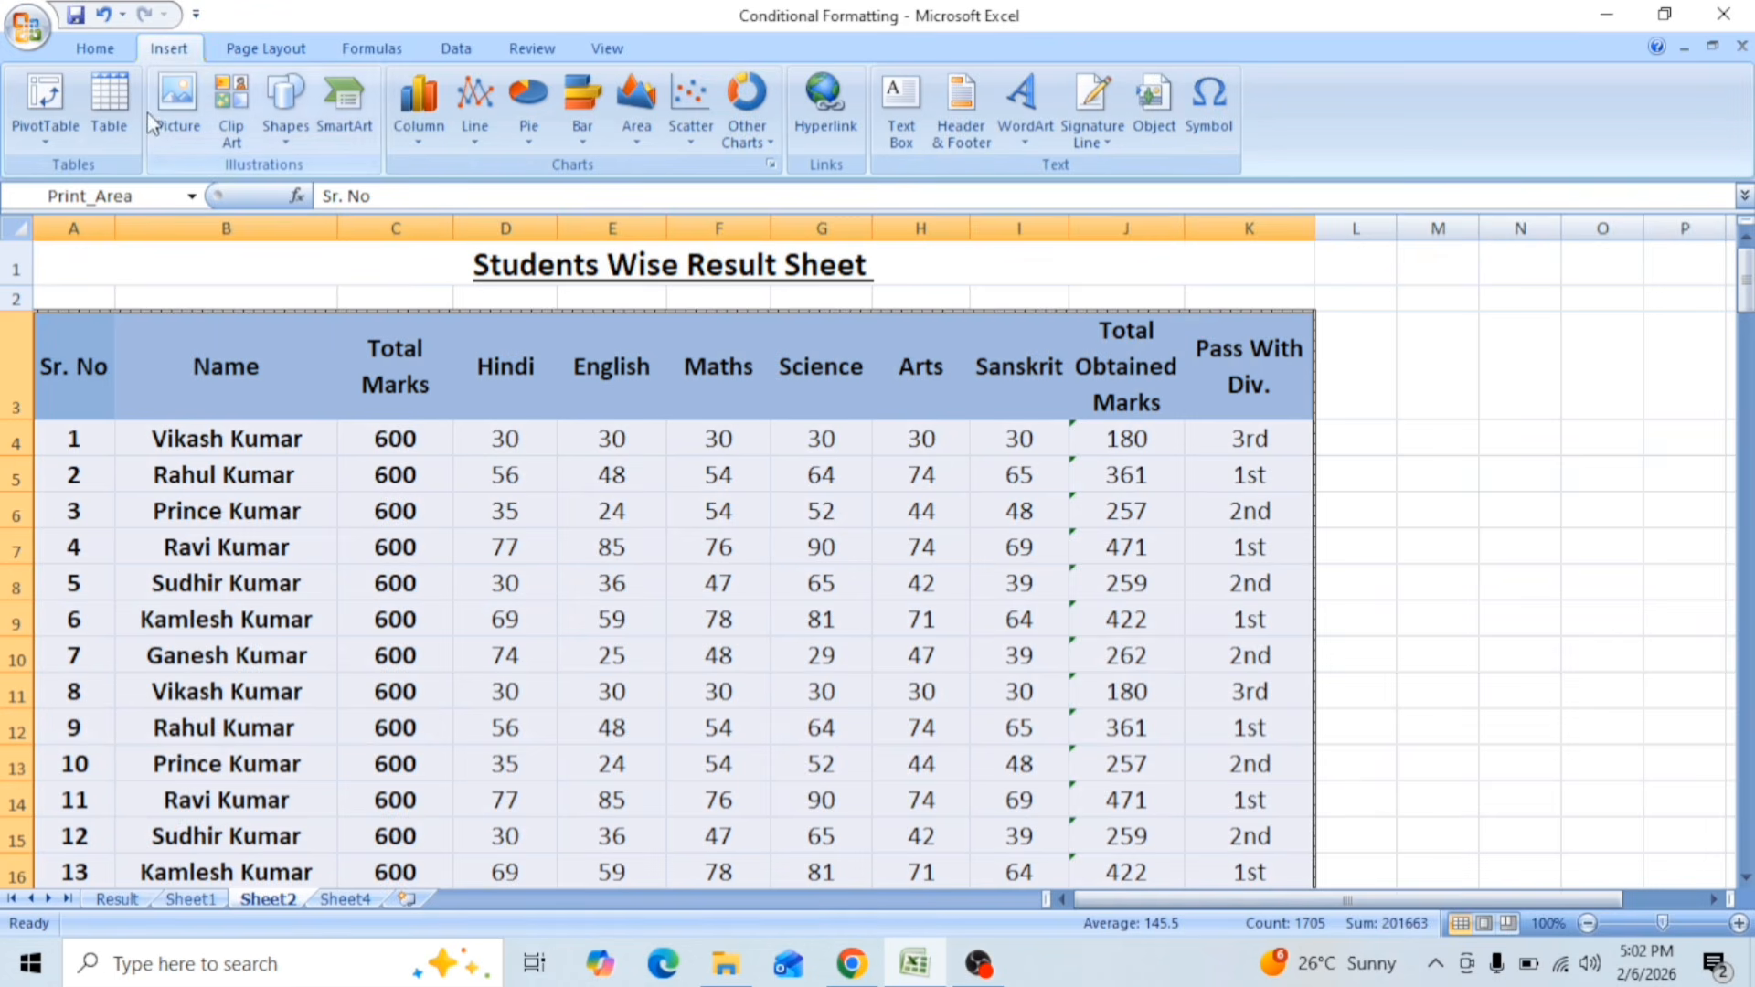
# Step: Apply all borders to the selected Sheet2 result table A3:K157
pyautogui.click(96, 49)
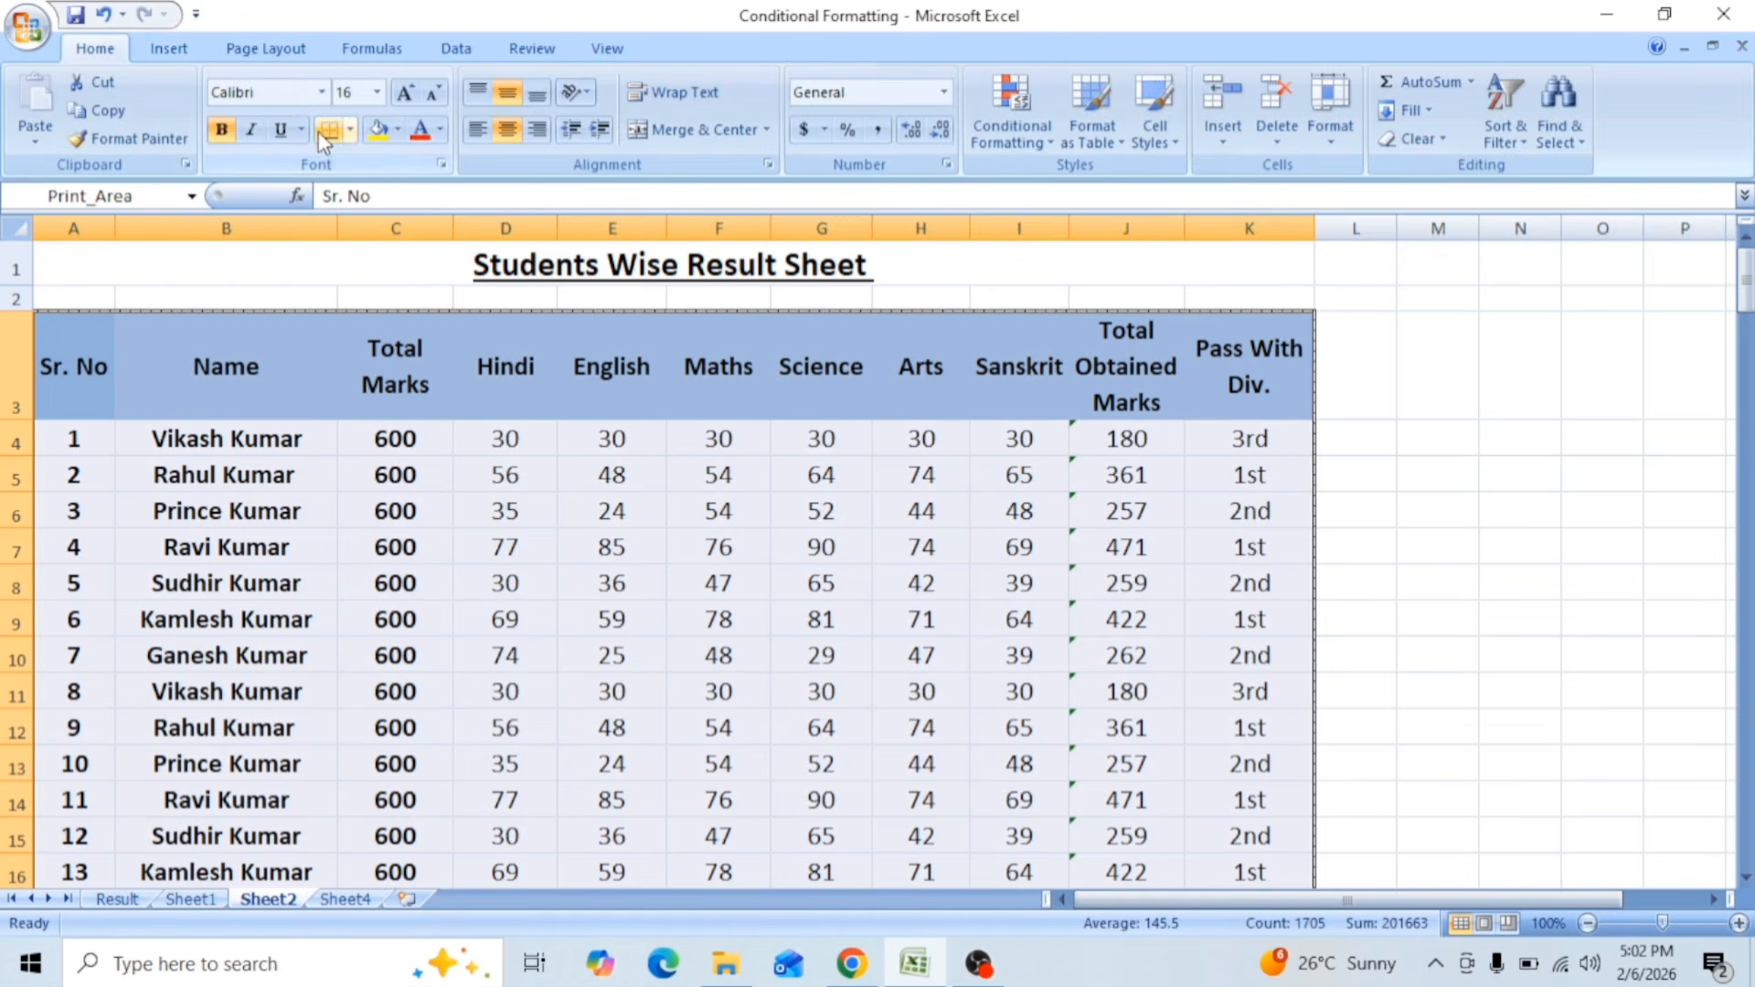
pyautogui.click(349, 129)
pyautogui.click(366, 337)
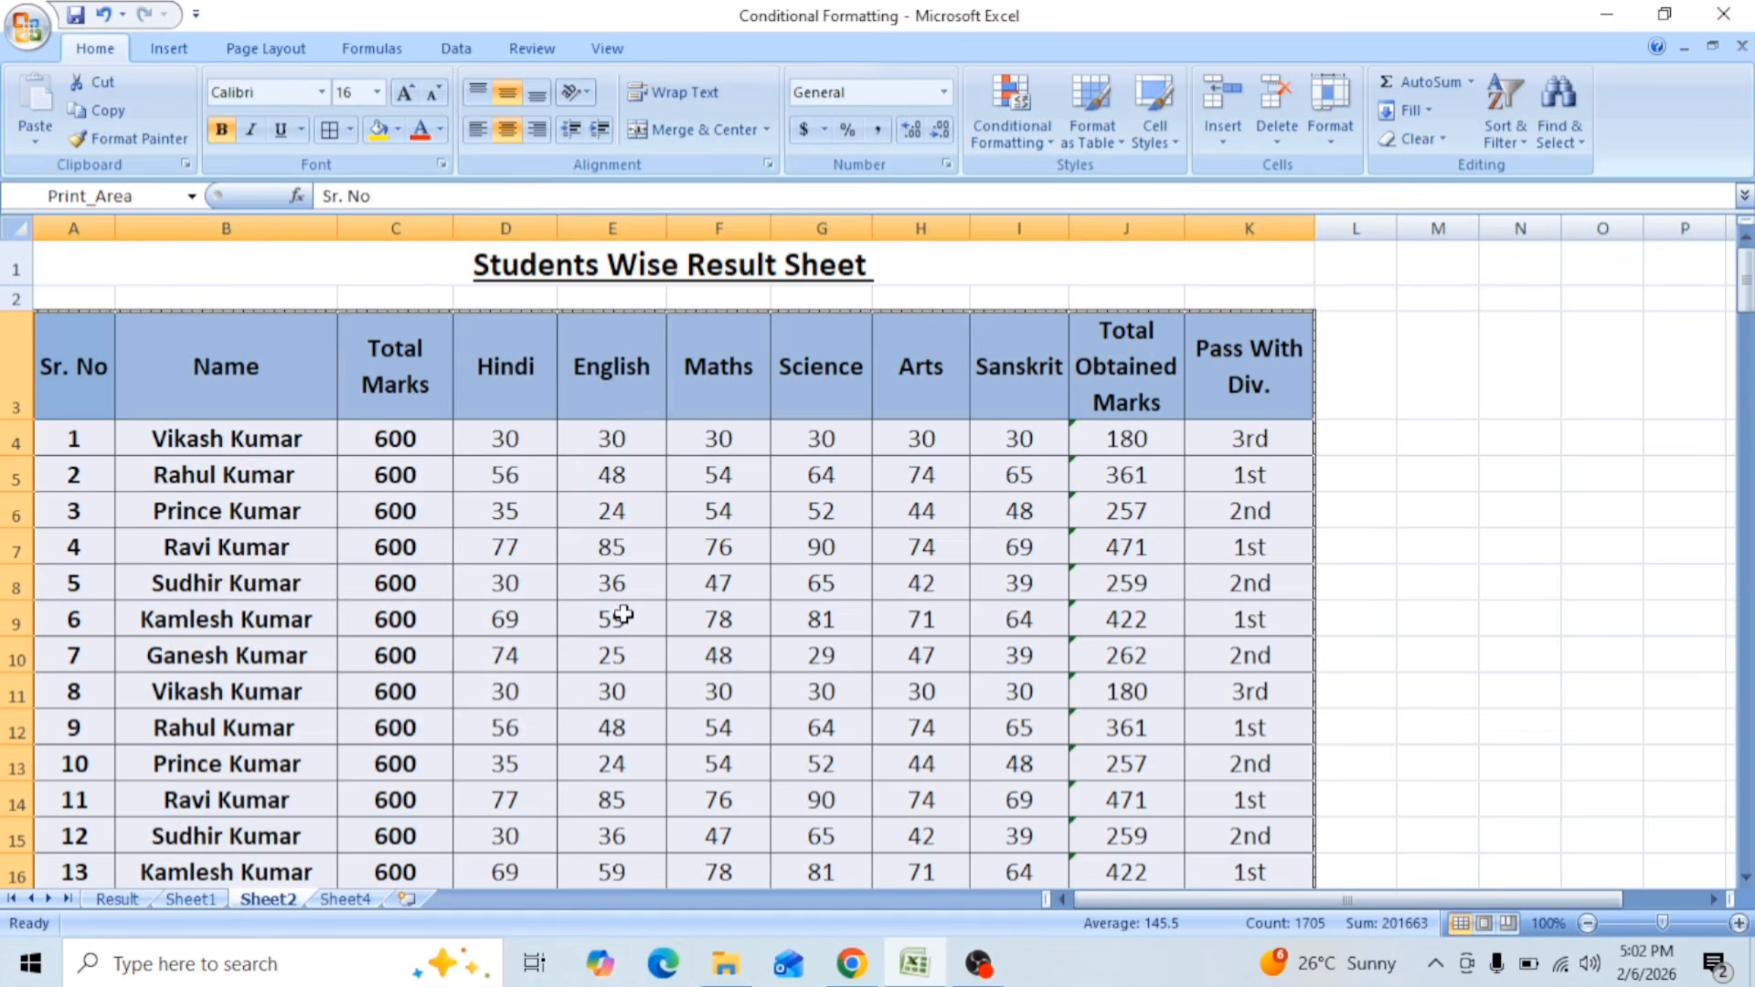
# Step: Examine the bordered Sheet2 table across all its pages in the print preview
pyautogui.click(30, 31)
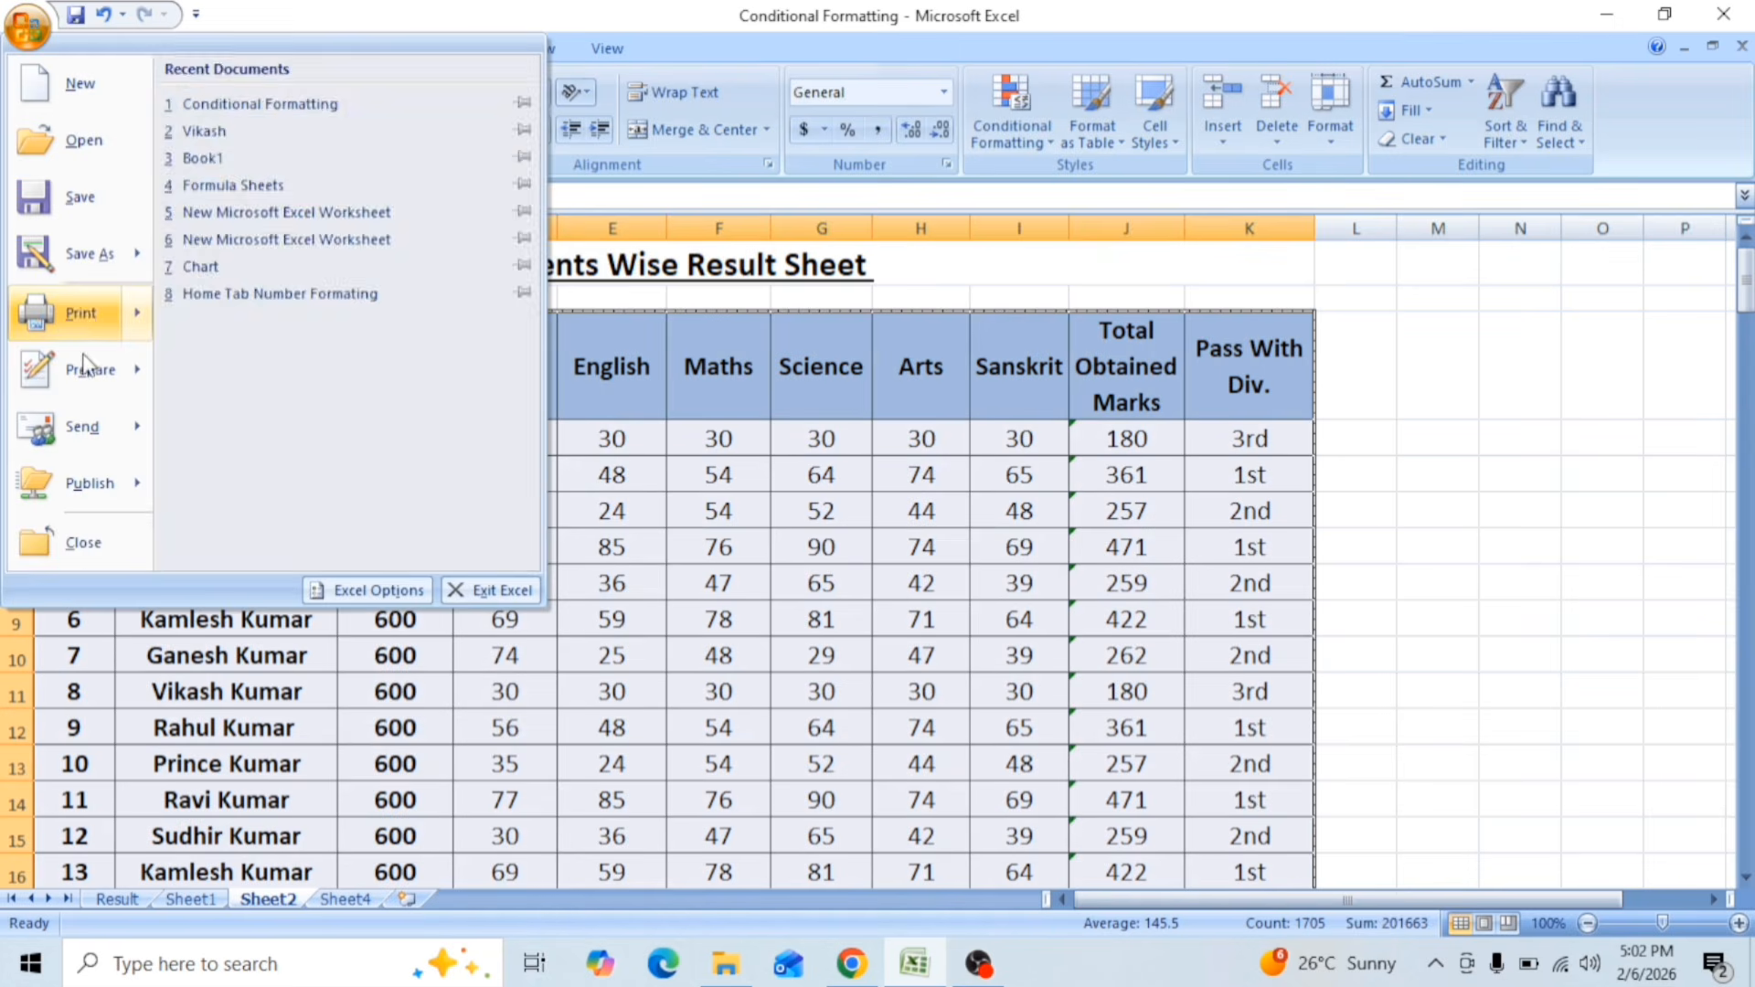
pyautogui.moveTo(80, 313)
pyautogui.click(243, 263)
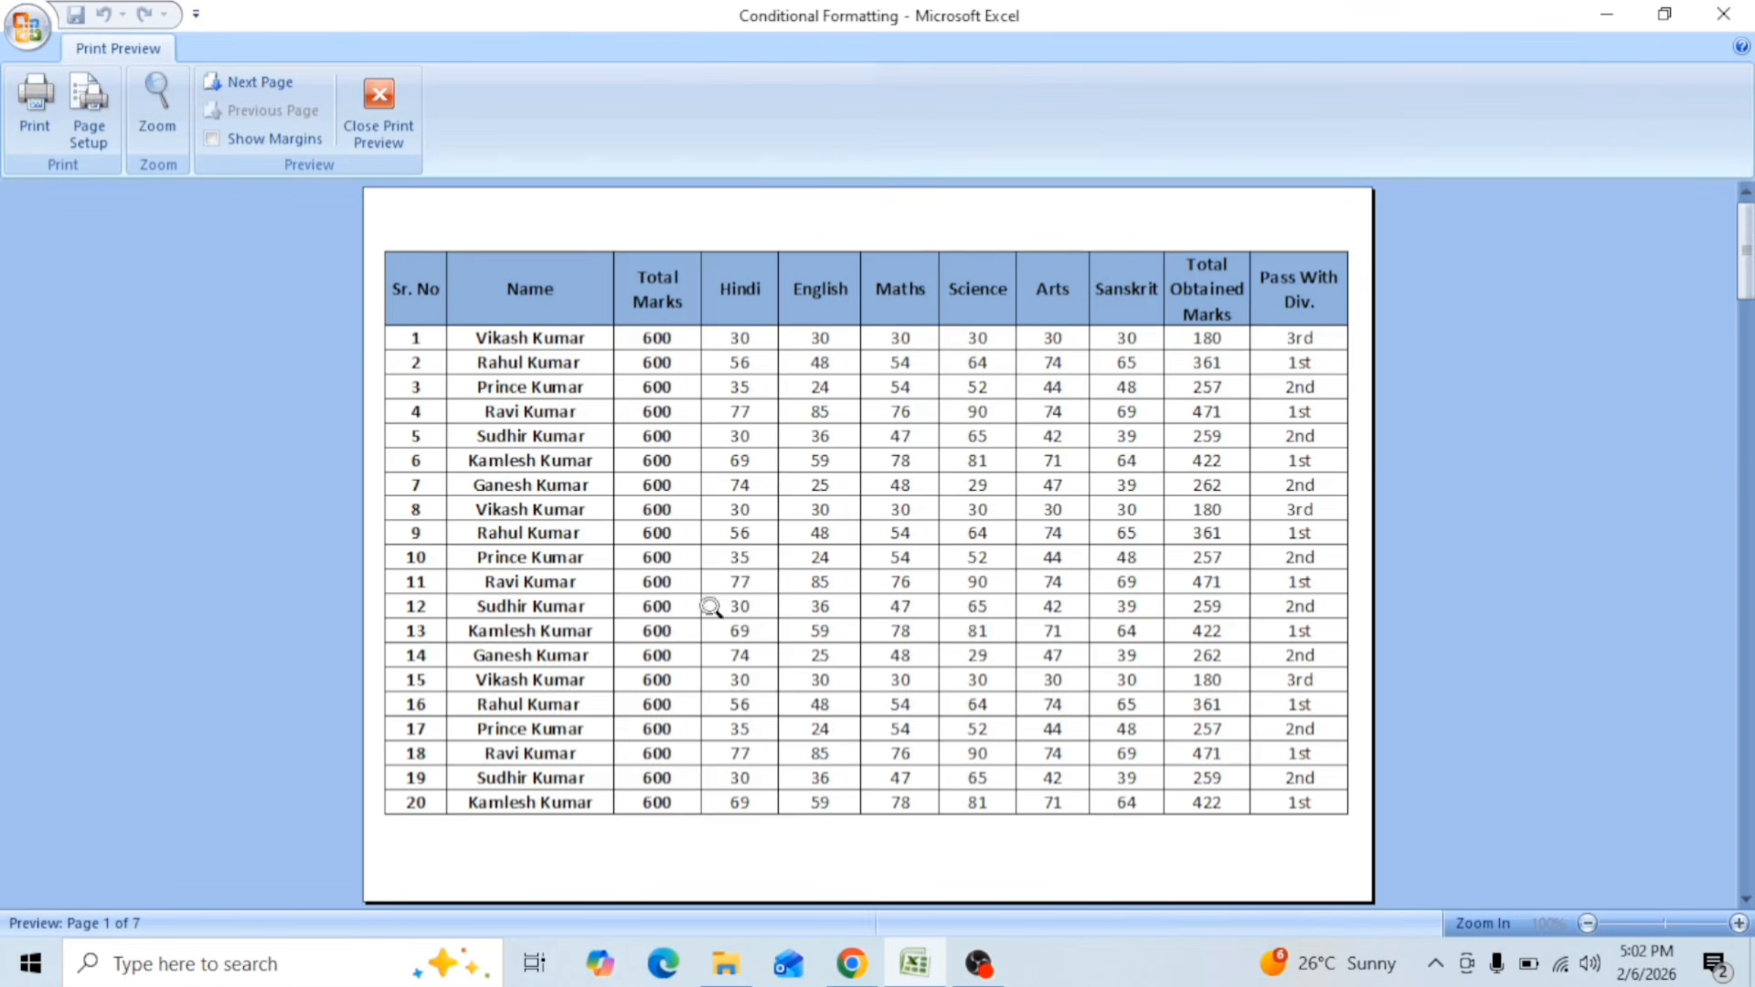
pyautogui.scroll(-6, 704, 595)
pyautogui.scroll(3, 689, 522)
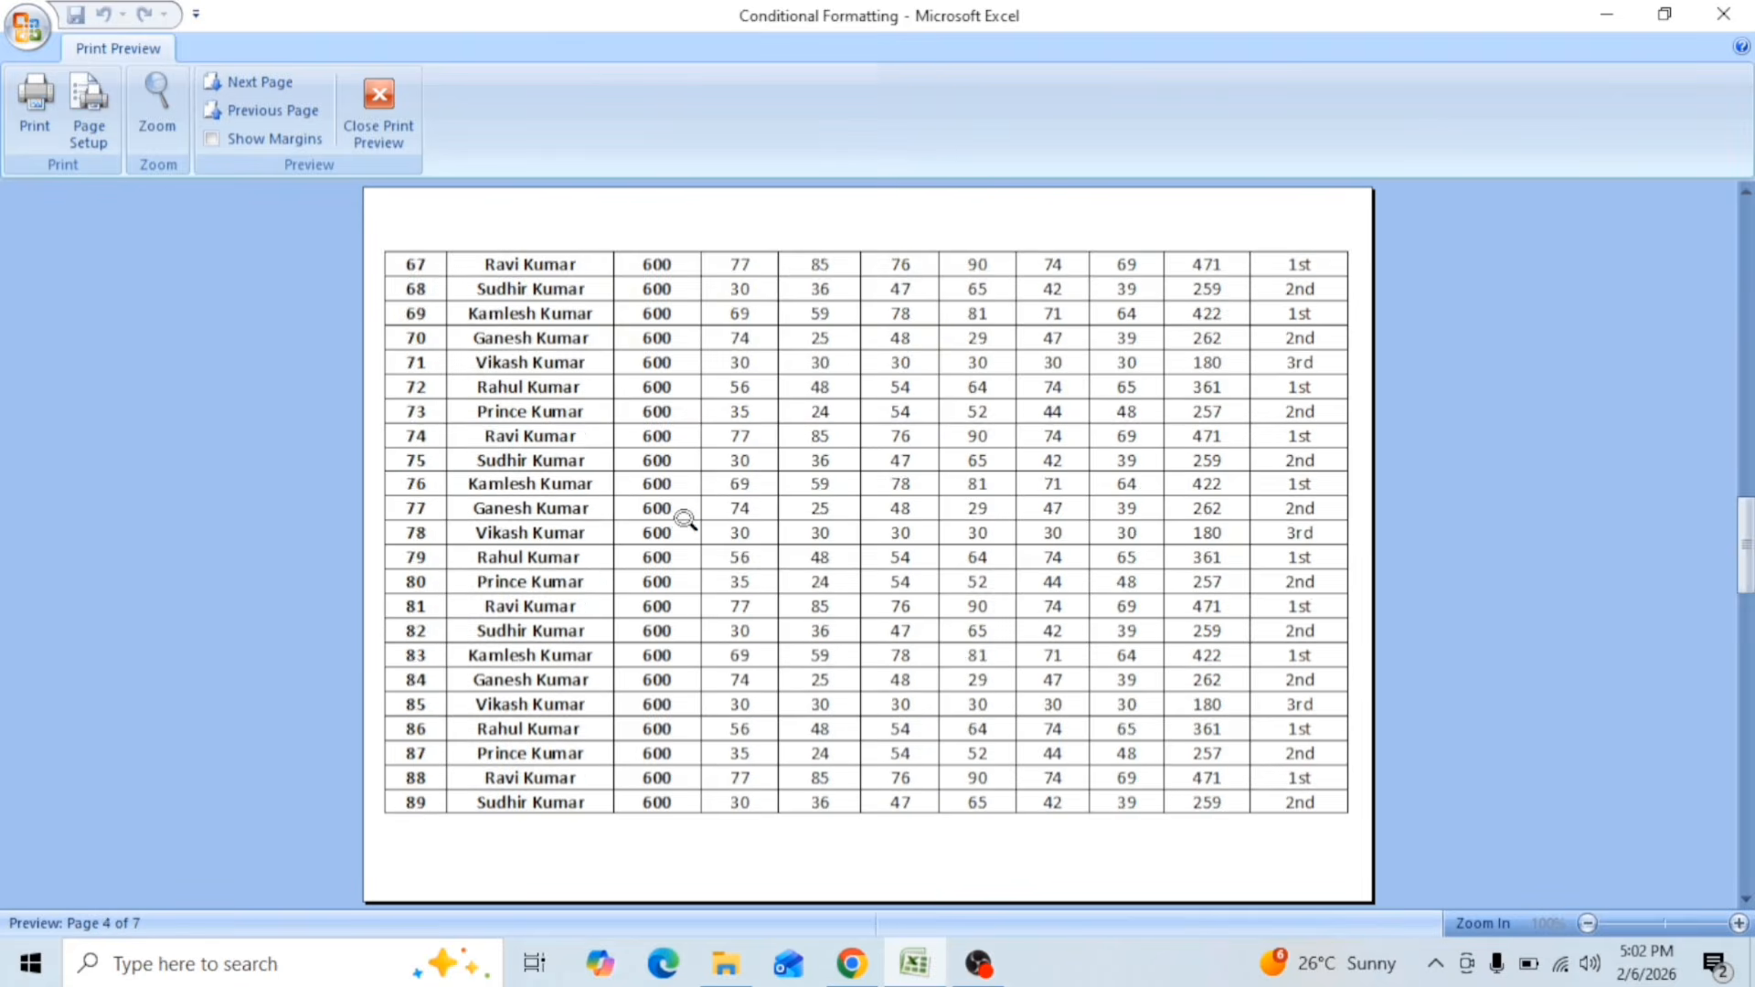
pyautogui.scroll(3, 686, 519)
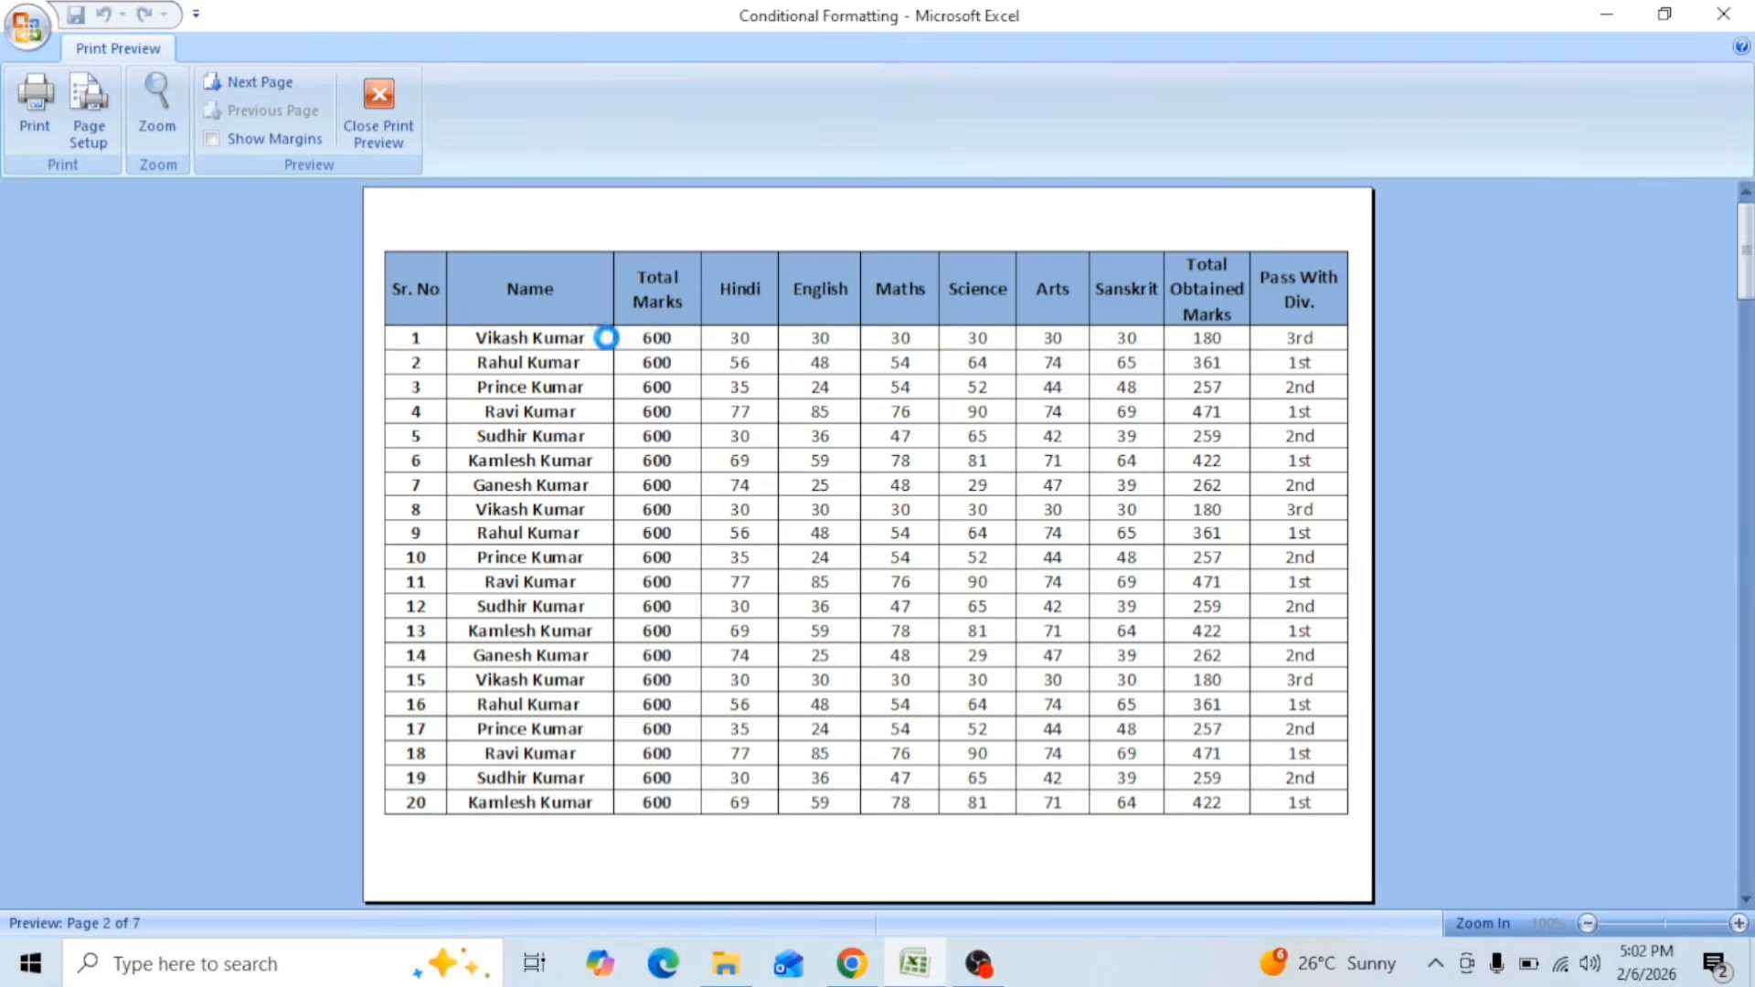
pyautogui.scroll(-1, 606, 337)
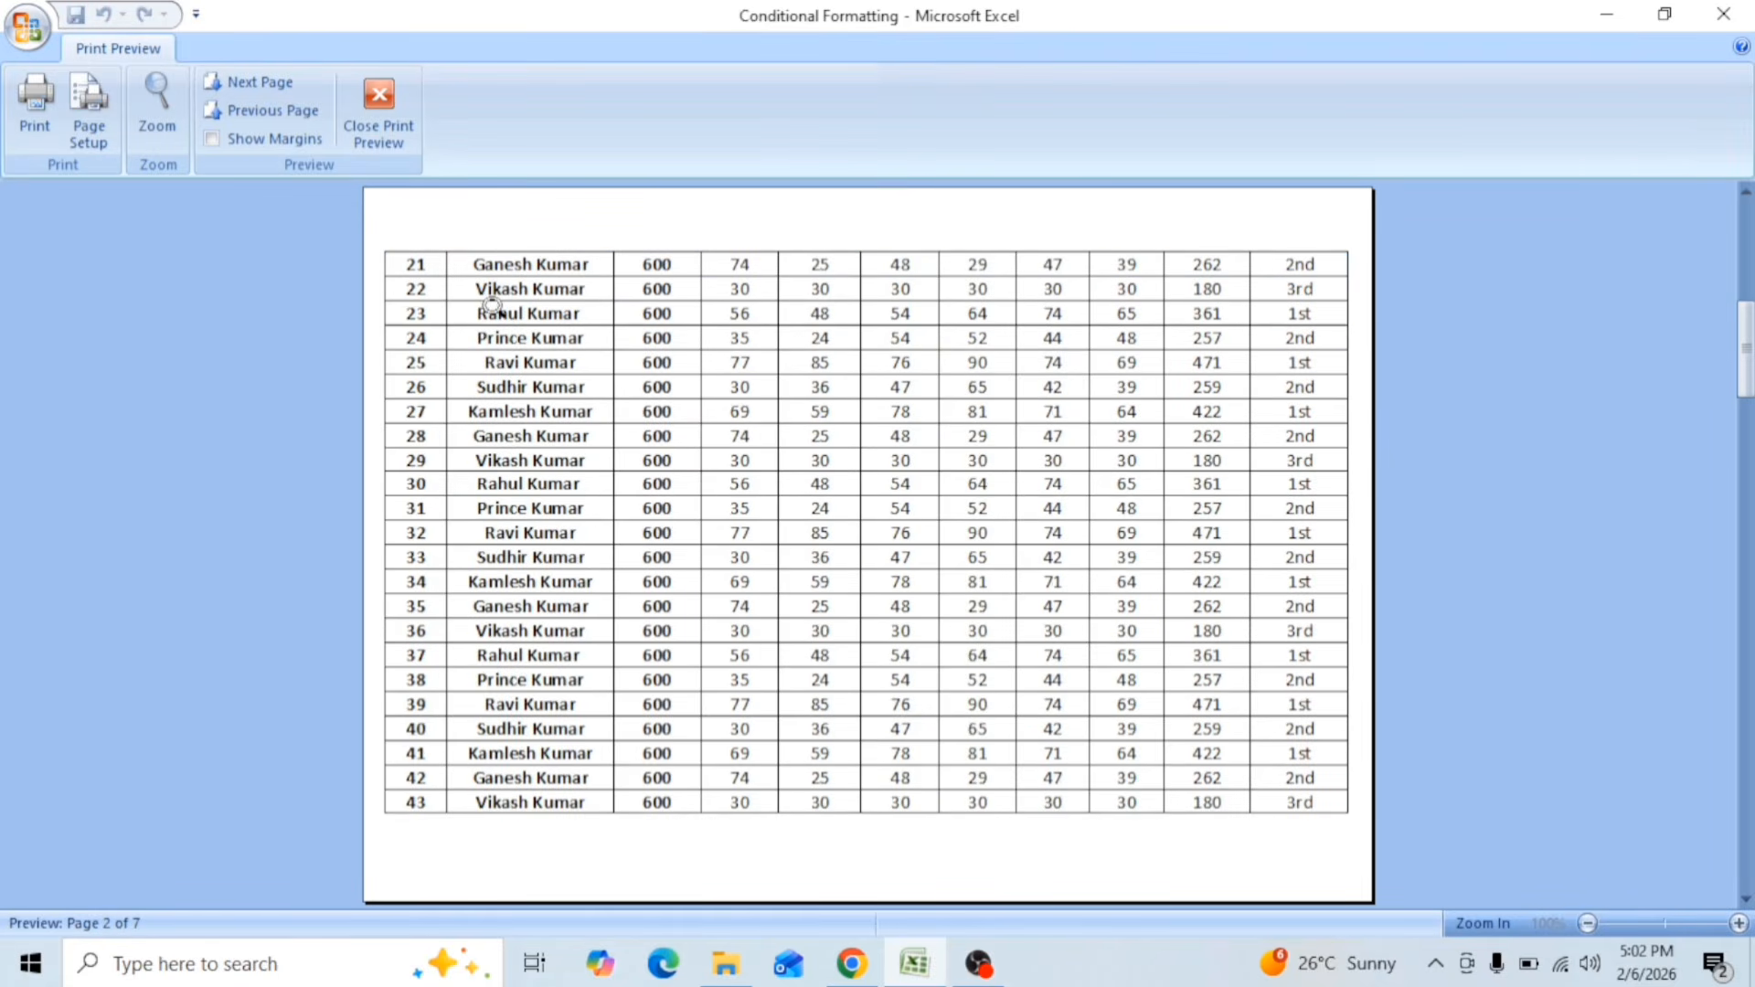
pyautogui.scroll(-5, 491, 304)
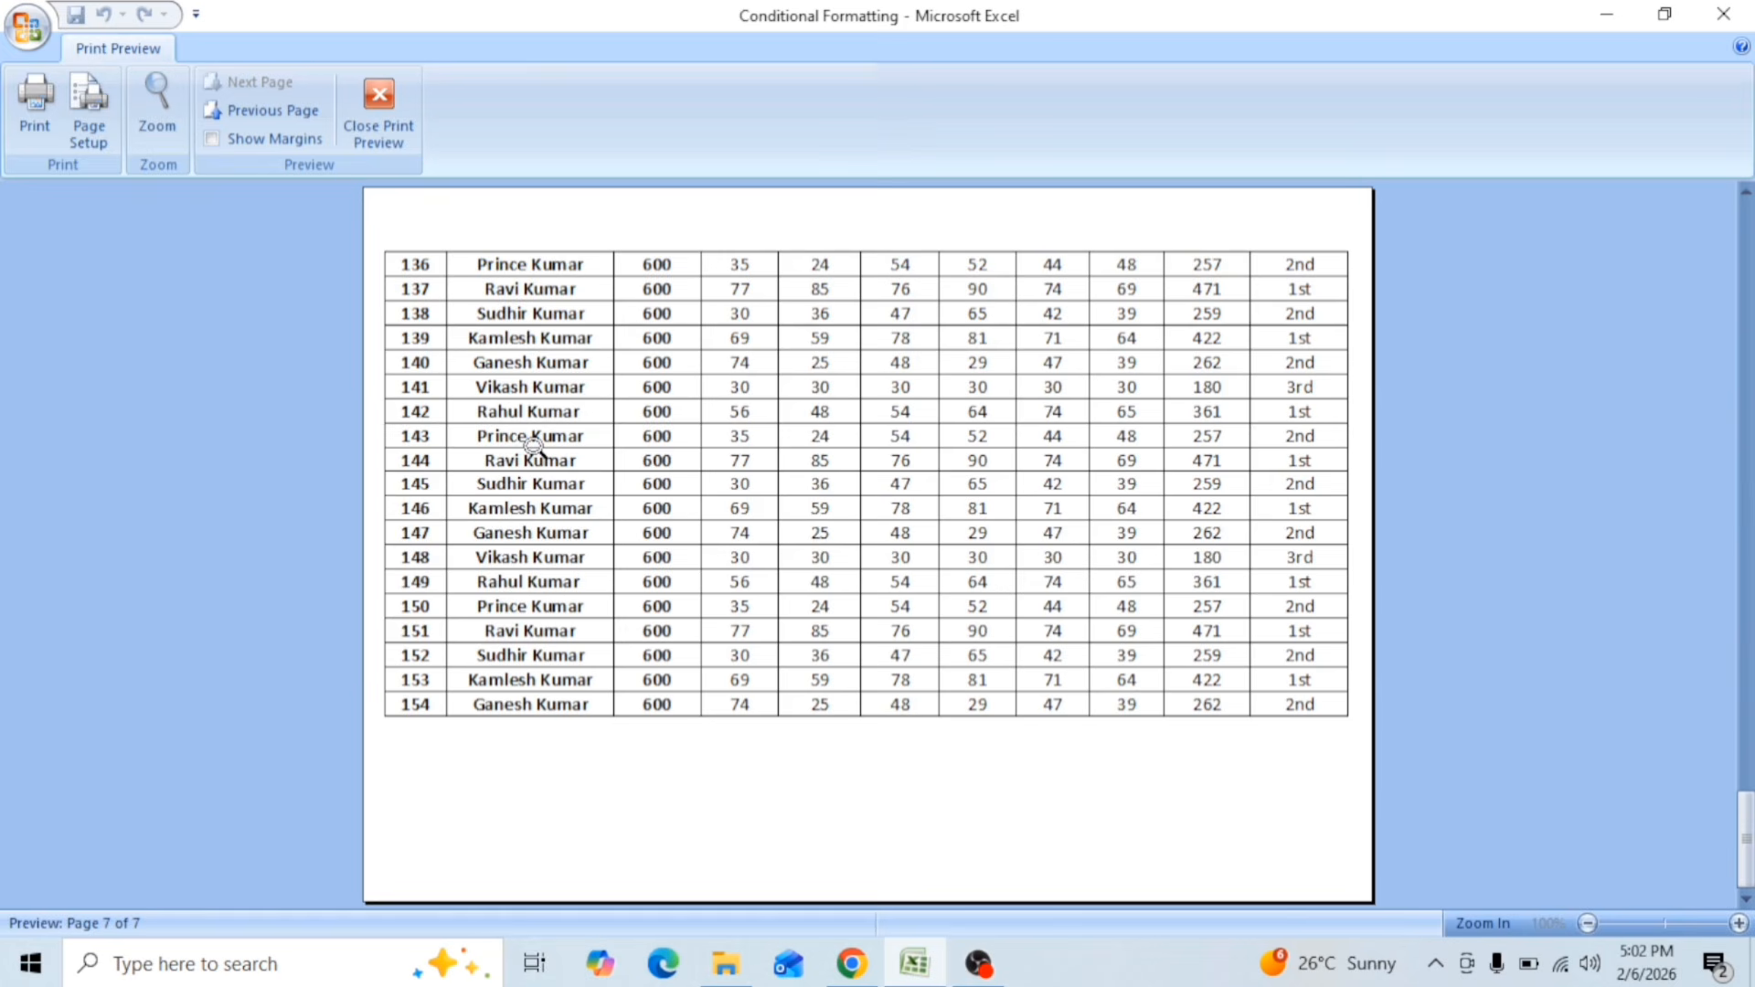
# Step: Scale Sheet2's printout to fit 1 page wide by 1 tall
pyautogui.click(98, 132)
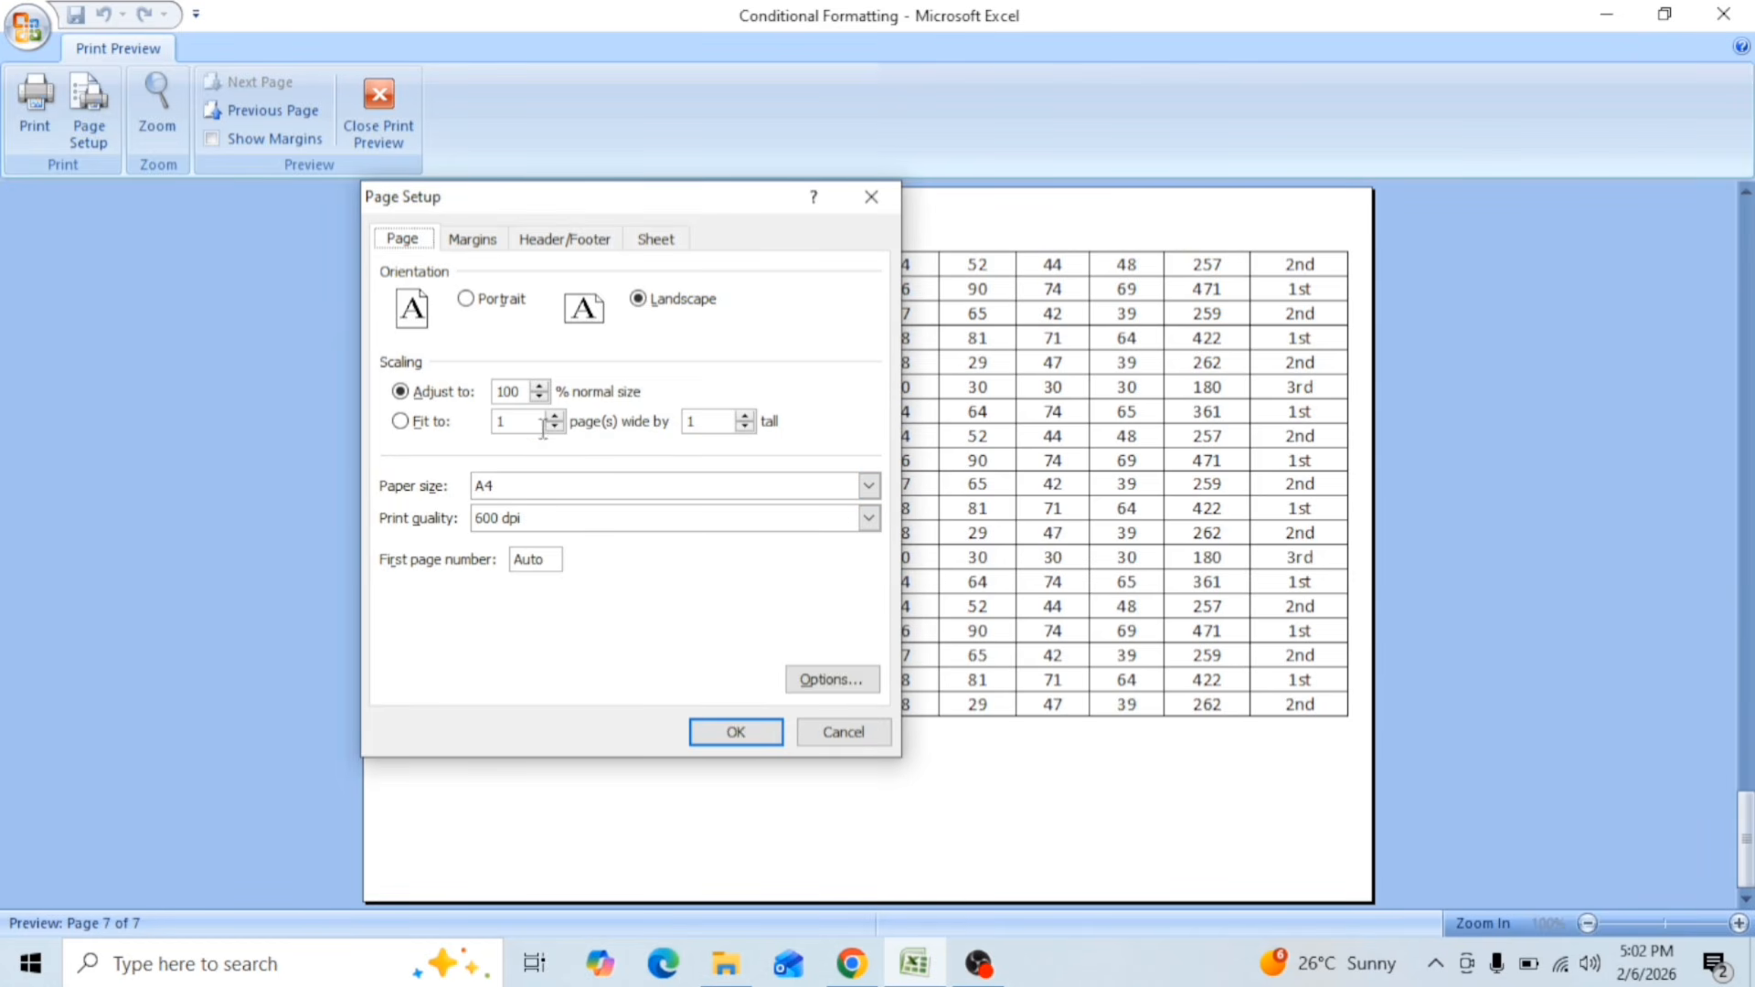
pyautogui.click(400, 421)
pyautogui.click(731, 731)
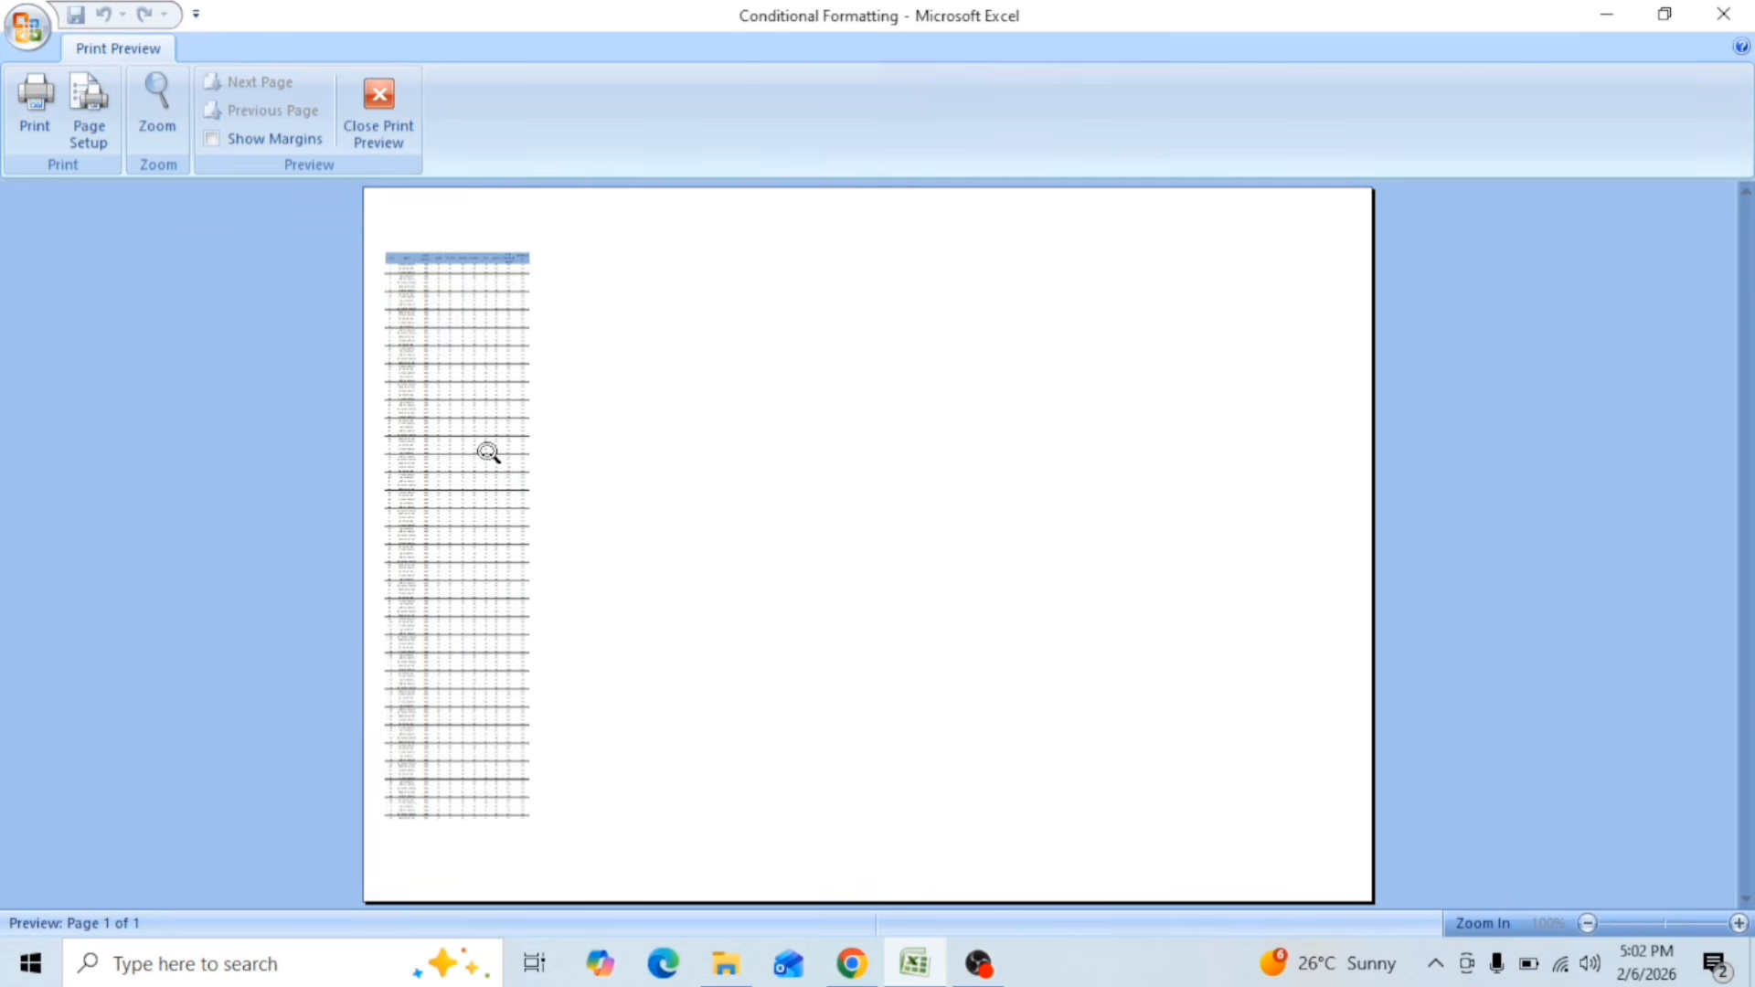
# Step: Examine the legibility of the single-page Sheet2 printout at close and full-page magnification in the preview
pyautogui.click(486, 453)
pyautogui.scroll(-3, 487, 516)
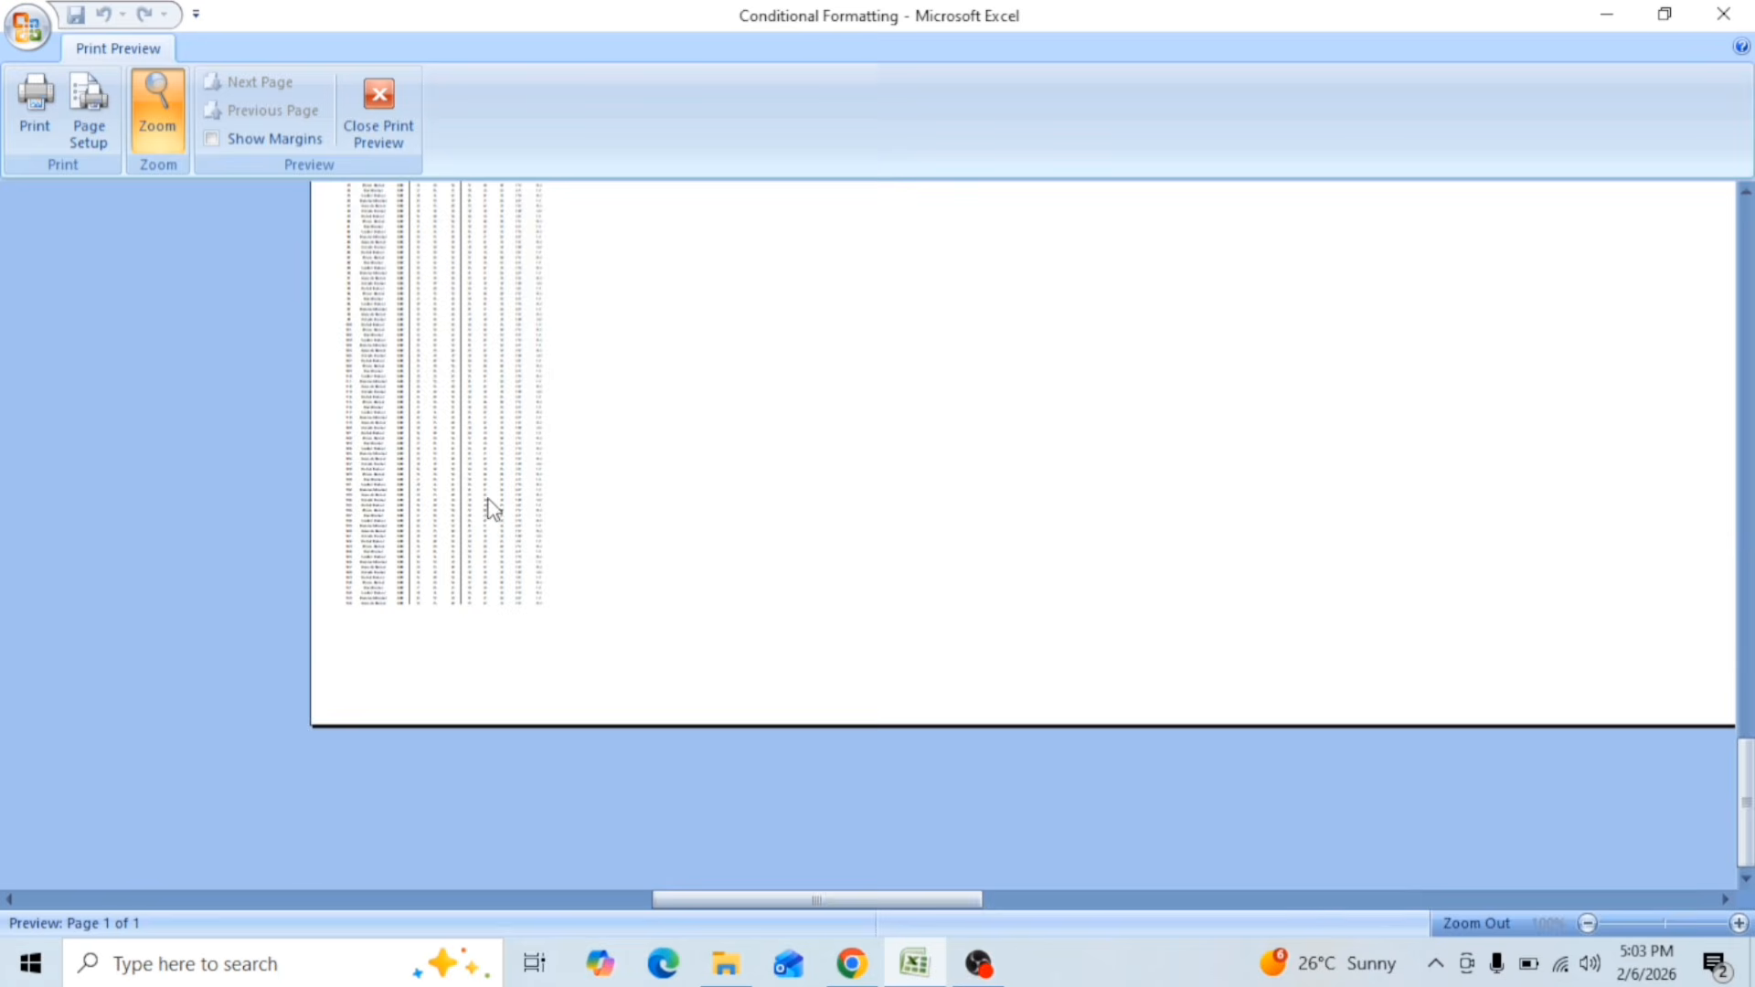
pyautogui.scroll(2, 494, 510)
pyautogui.scroll(3, 459, 502)
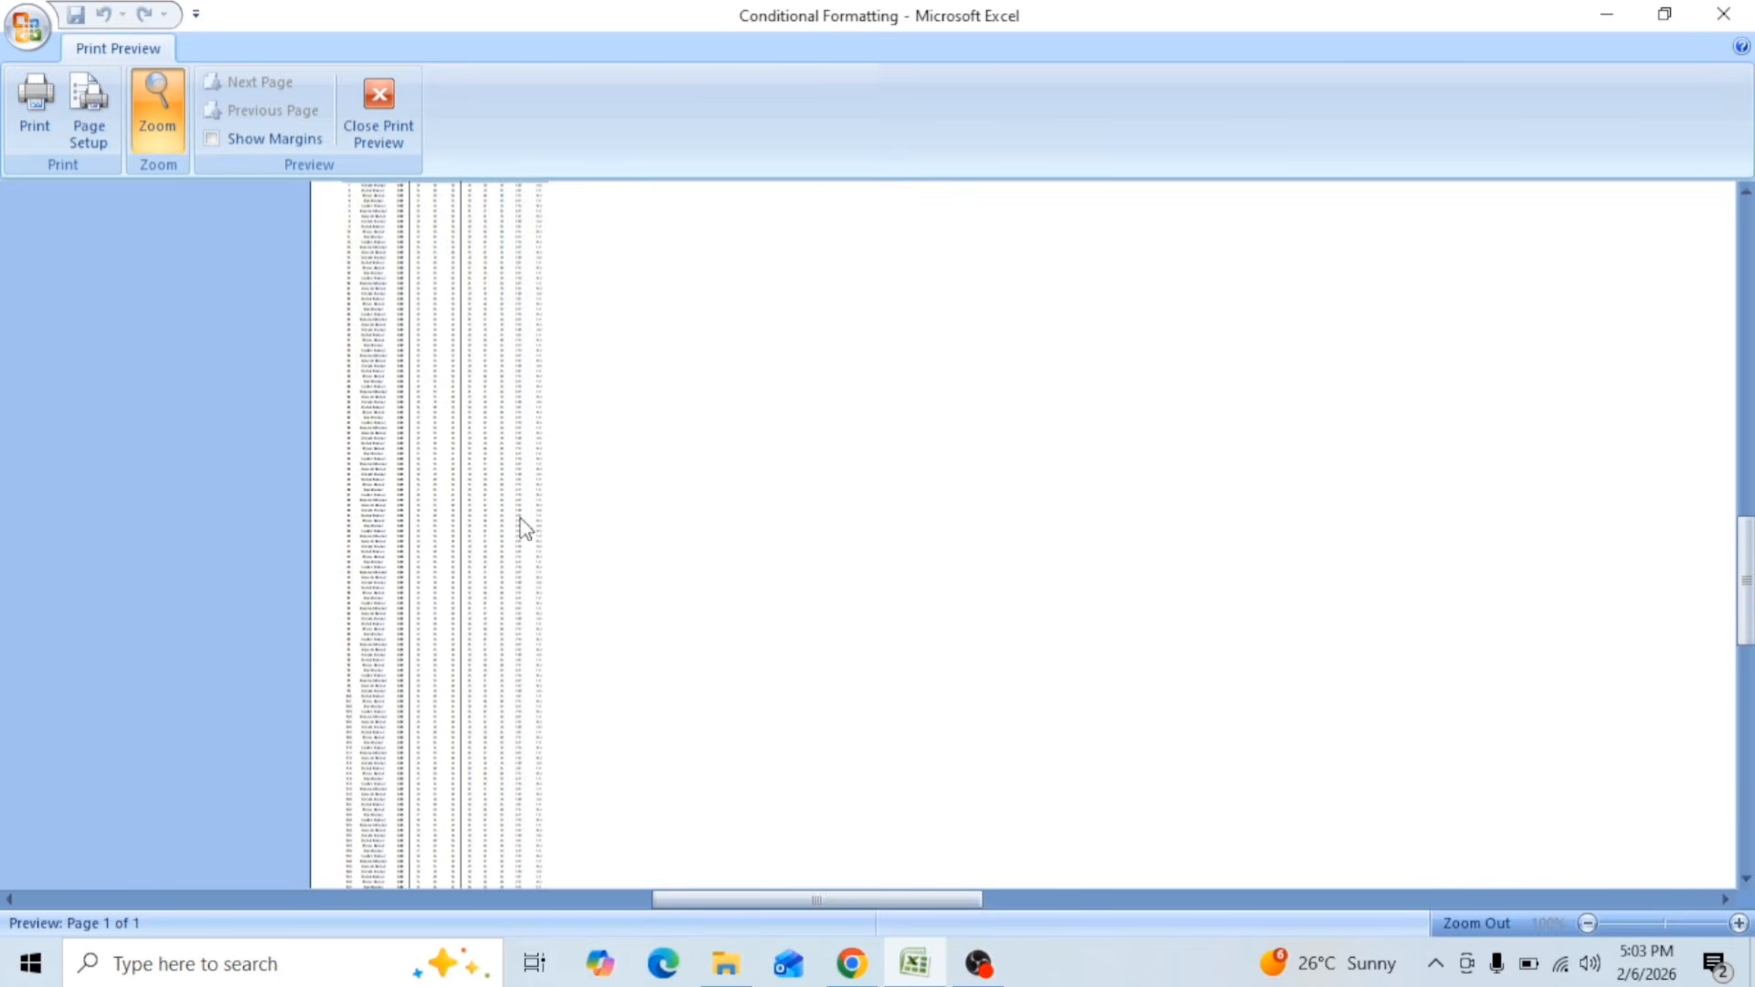
pyautogui.scroll(3, 411, 567)
pyautogui.click(408, 561)
pyautogui.click(437, 529)
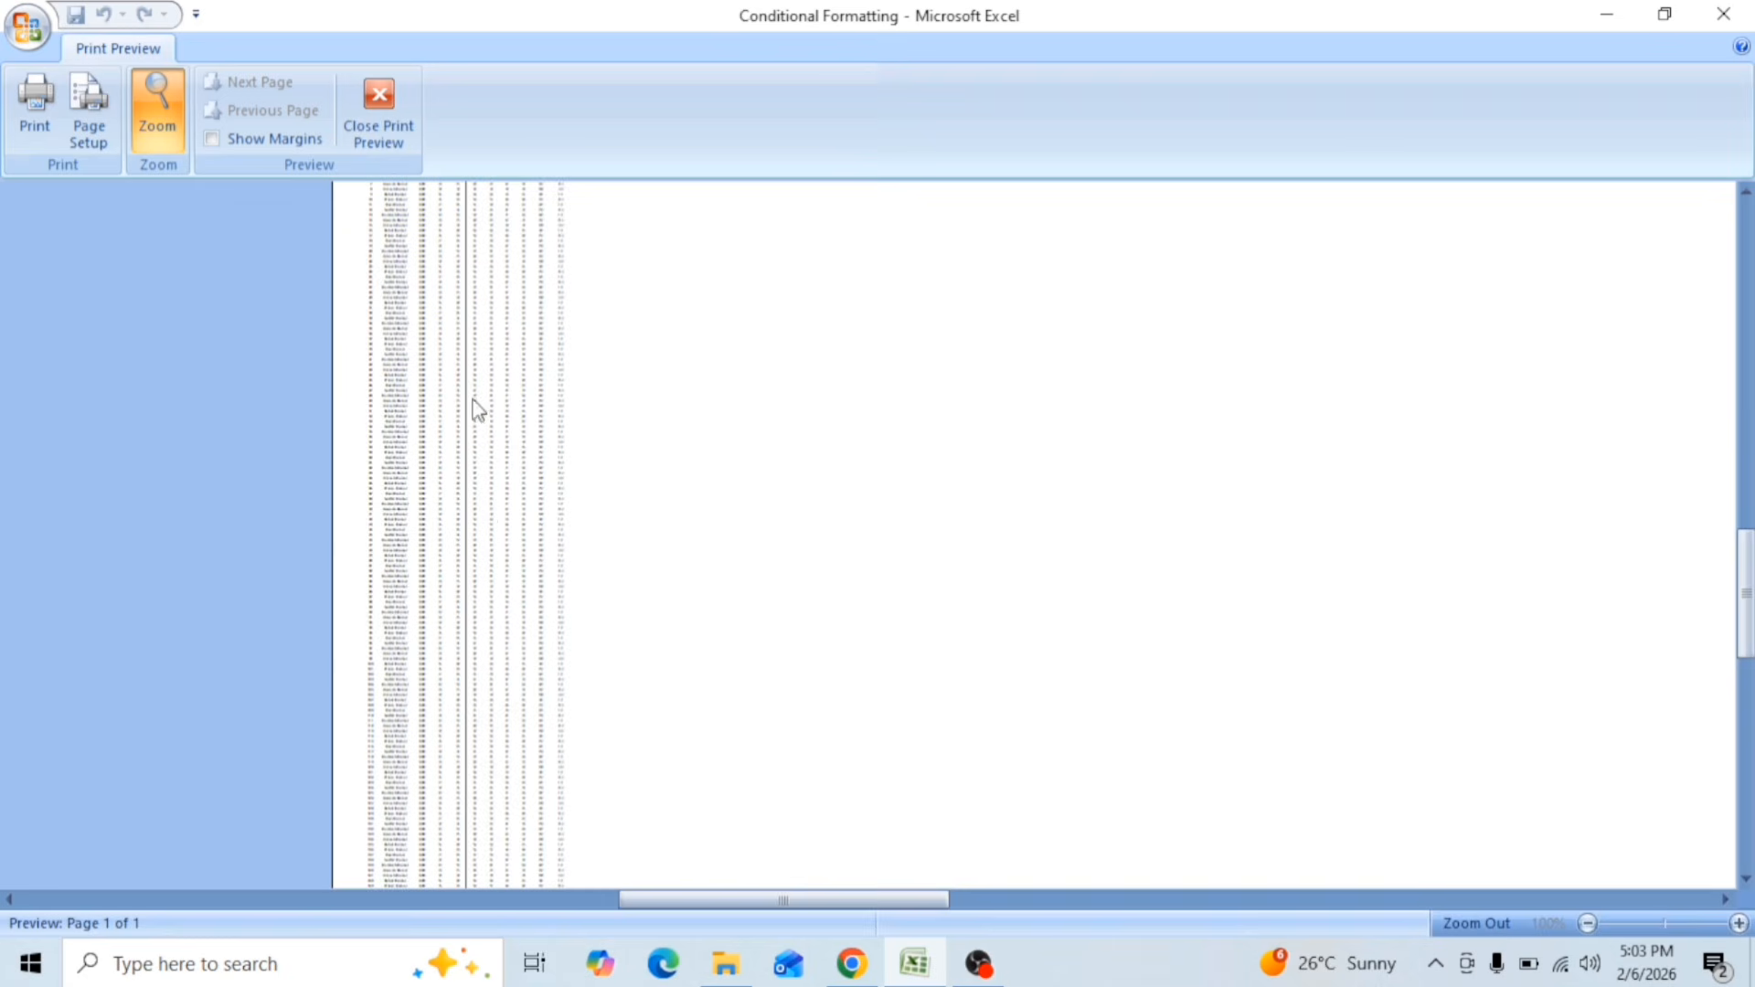
pyautogui.scroll(3, 467, 439)
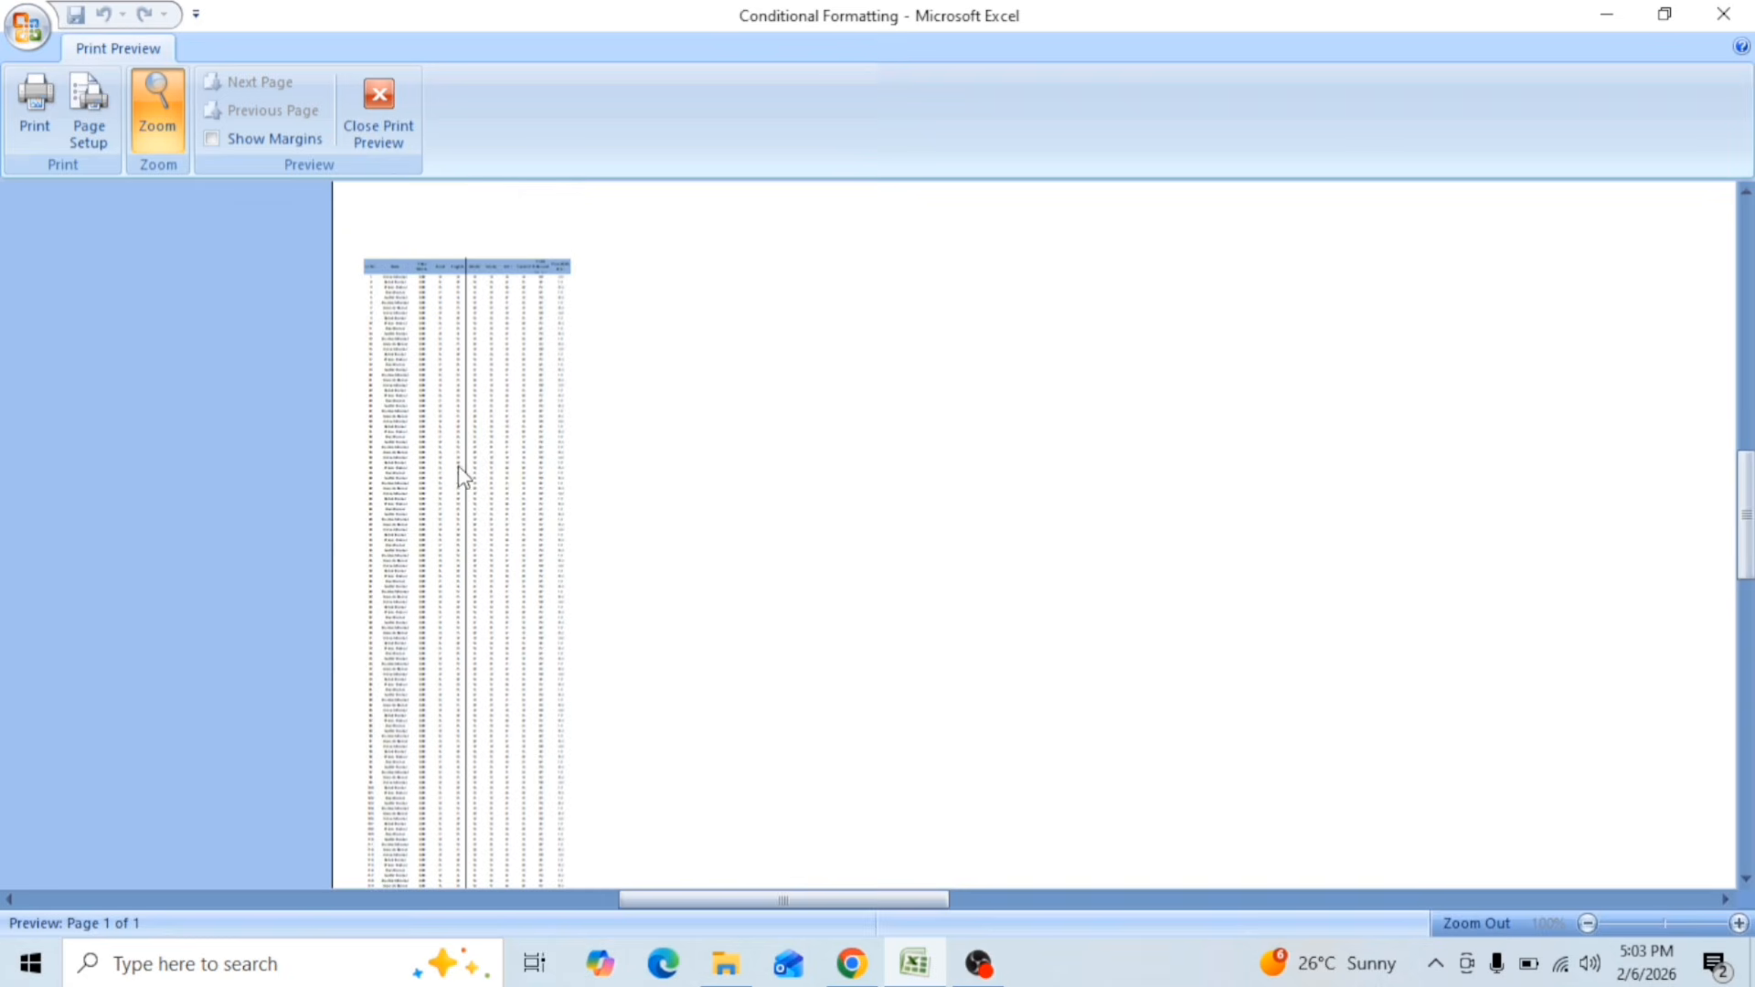
# Step: Set the print scaling to fit 1 page wide by 5 tall and check the resized table in the preview
pyautogui.click(87, 123)
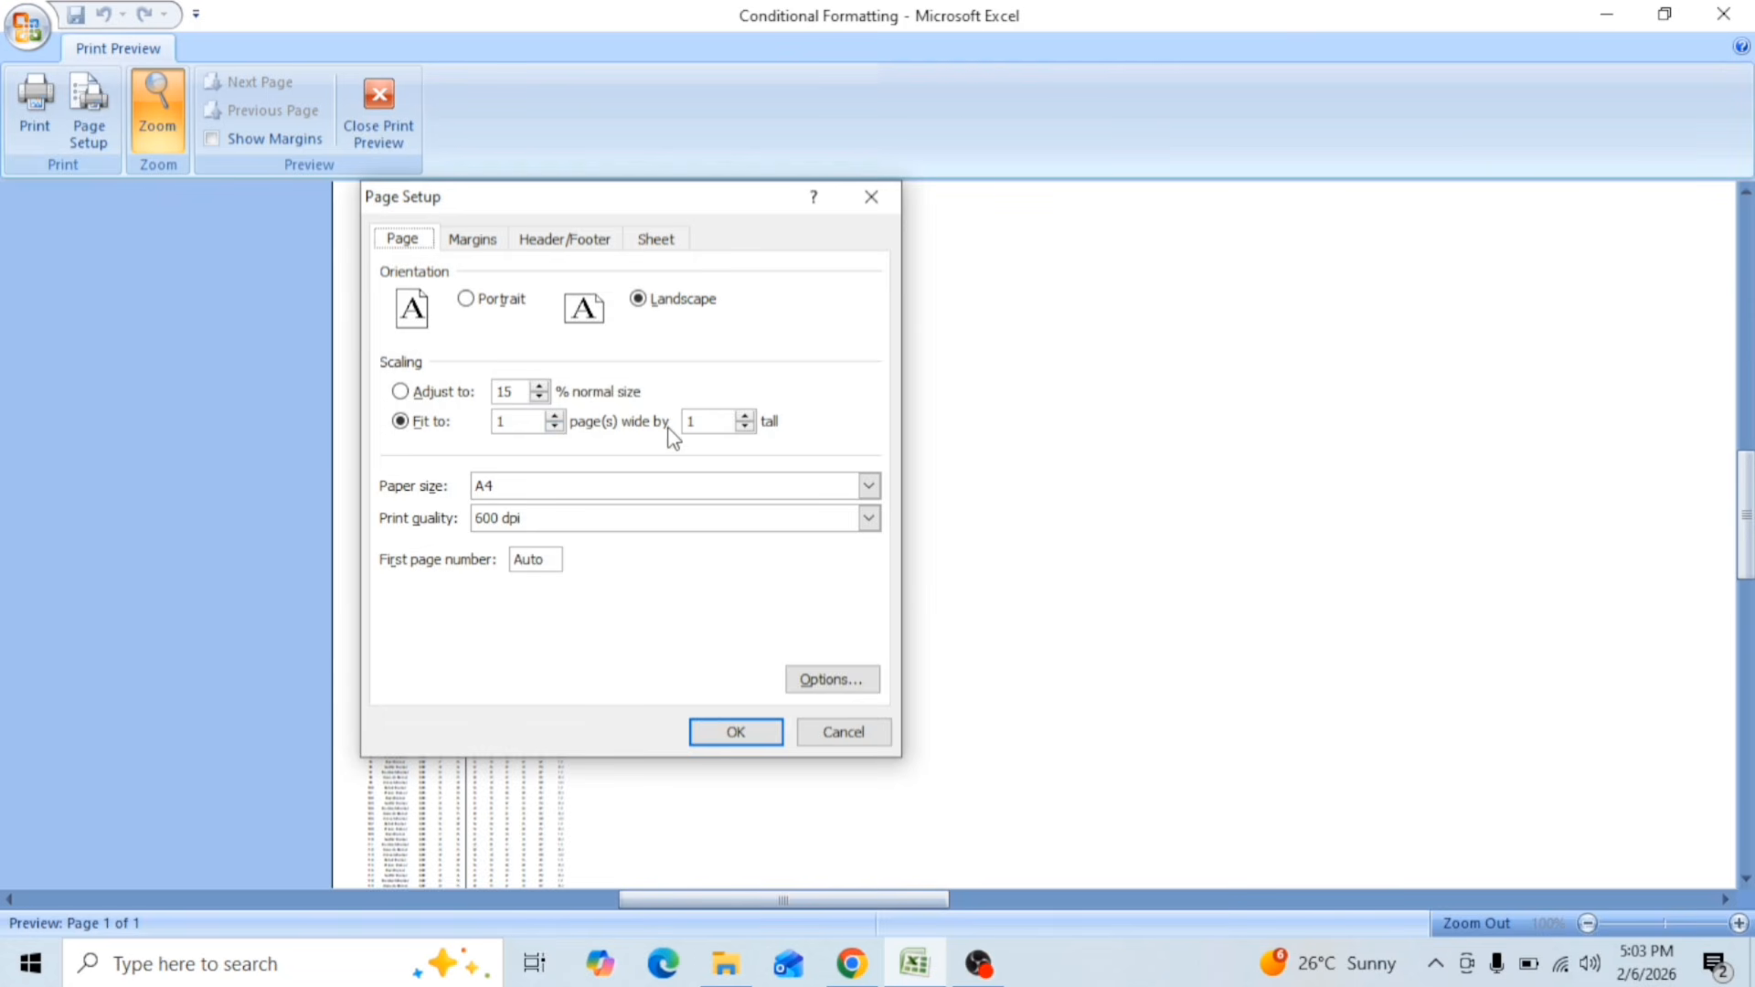
pyautogui.click(747, 416)
pyautogui.click(747, 416)
pyautogui.click(736, 733)
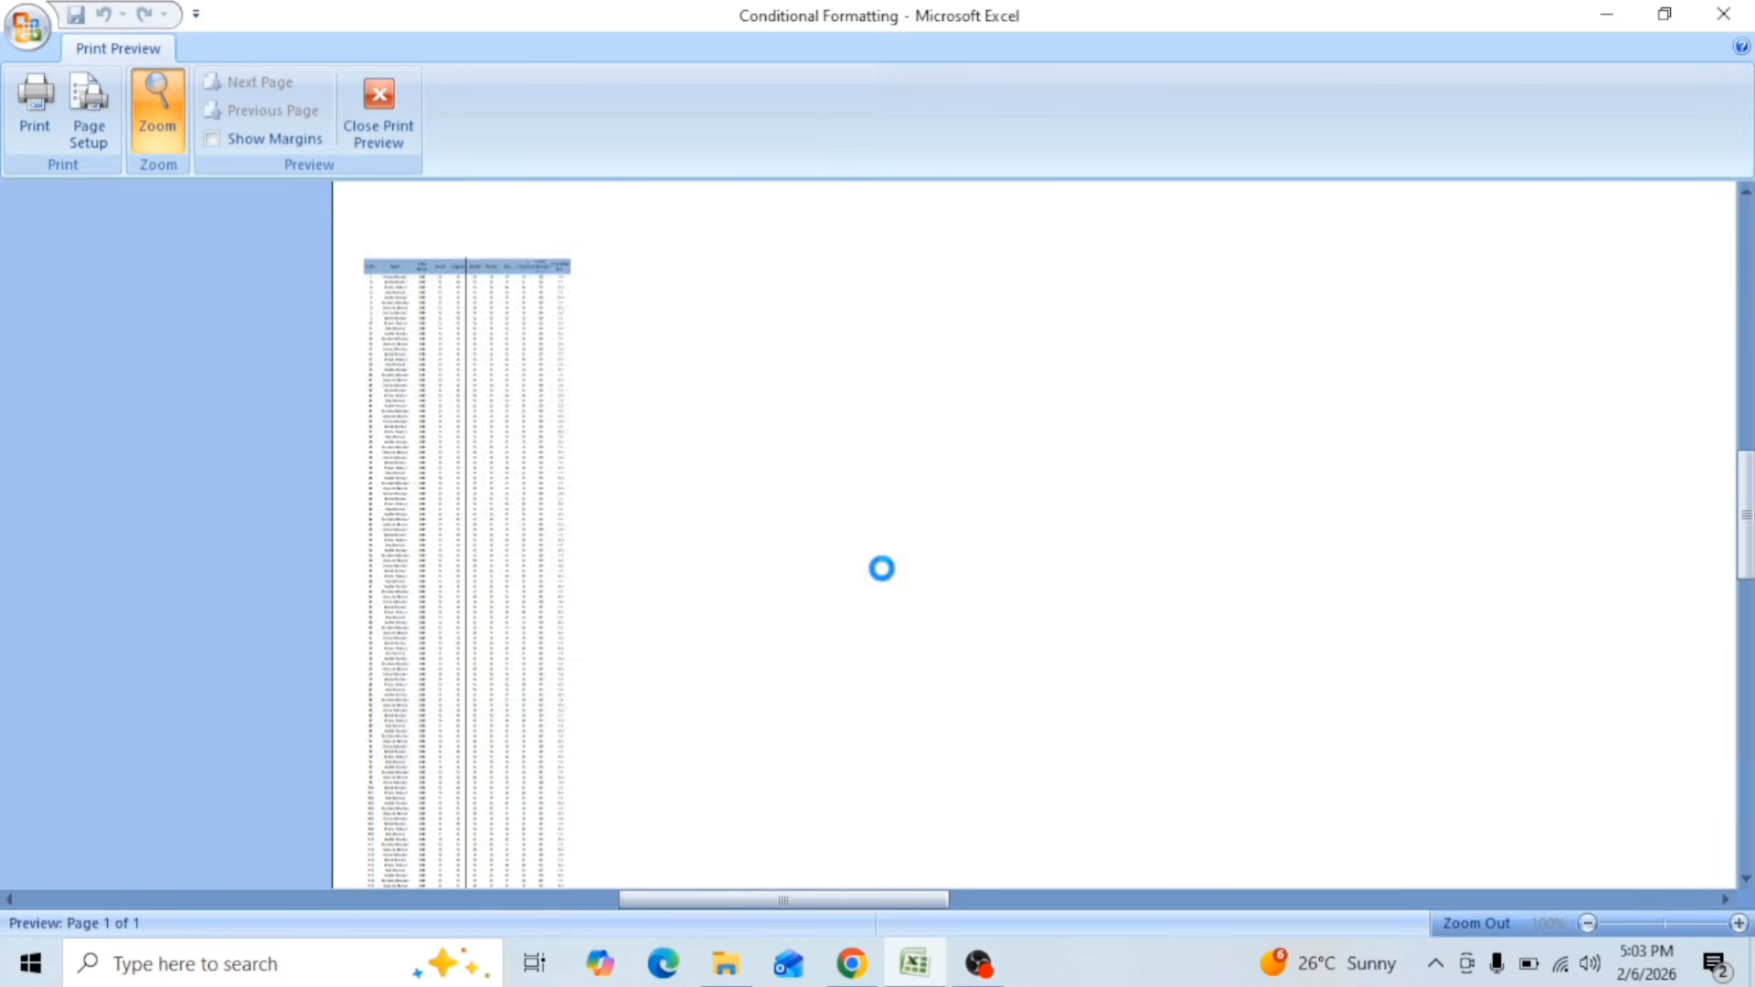
pyautogui.scroll(-5, 826, 474)
pyautogui.scroll(5, 885, 476)
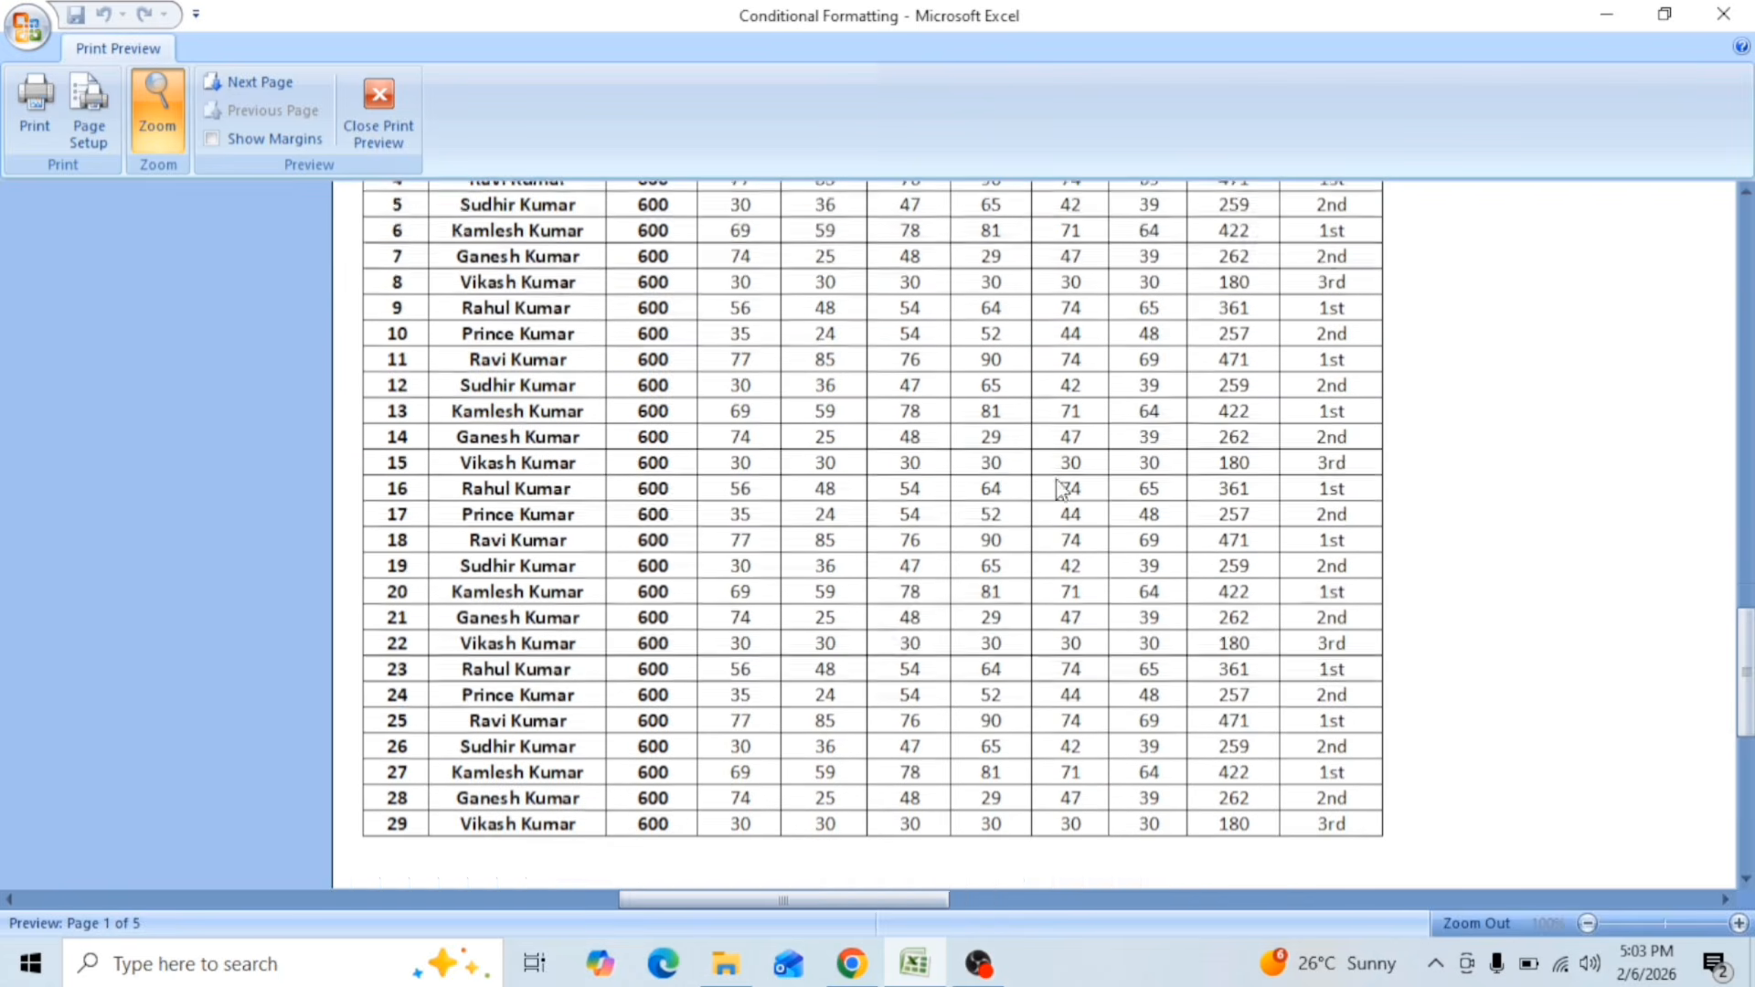
pyautogui.click(574, 369)
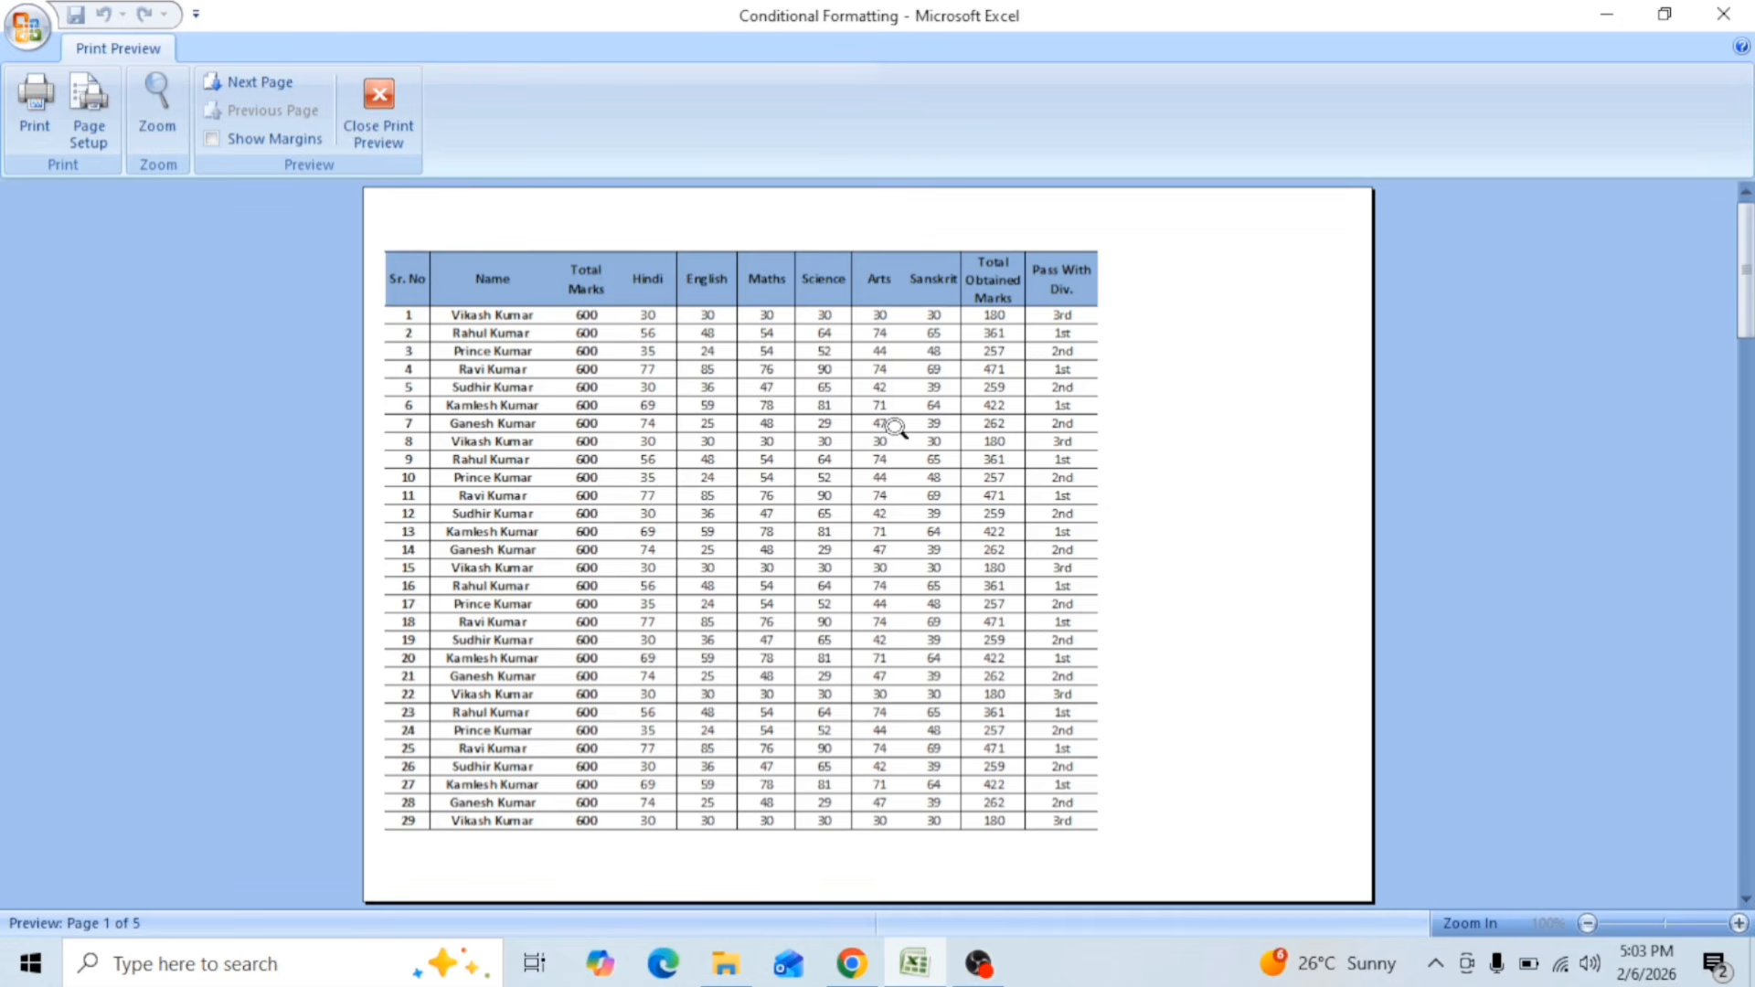
pyautogui.click(650, 390)
pyautogui.click(692, 416)
# Step: Switch the print scaling from page fitting to the fixed Adjust to option at 74% of normal size
pyautogui.click(88, 111)
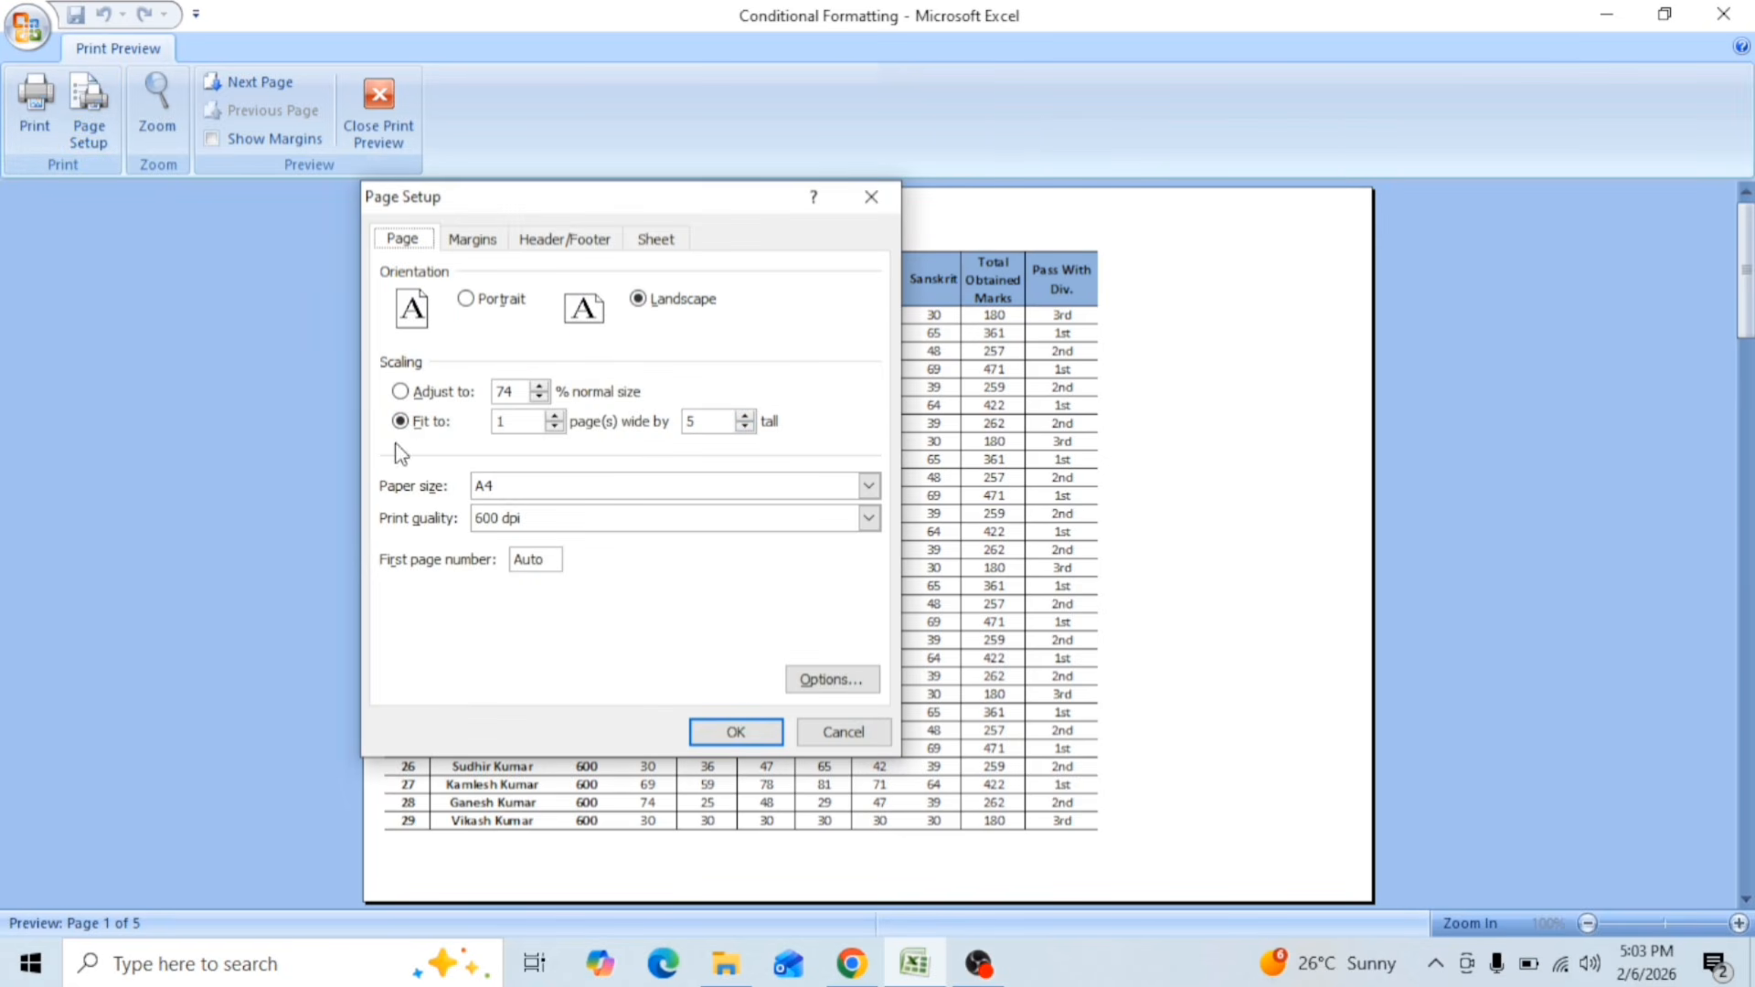
pyautogui.click(400, 392)
pyautogui.click(734, 732)
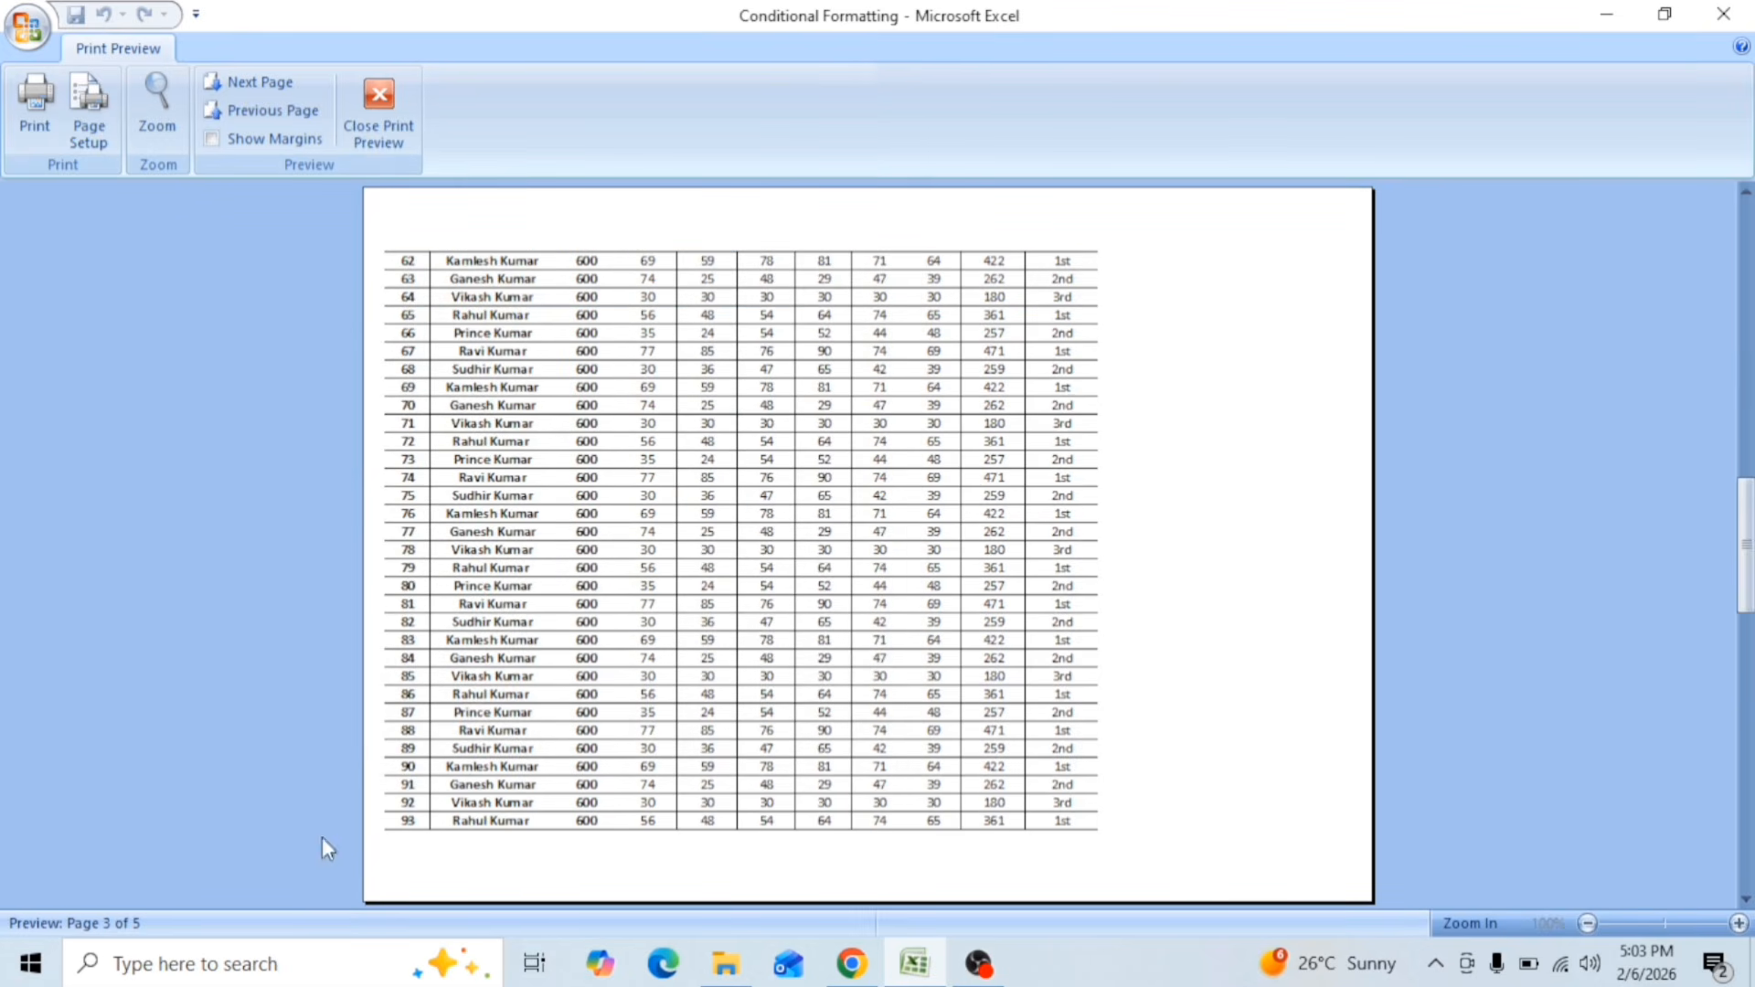
pyautogui.click(87, 133)
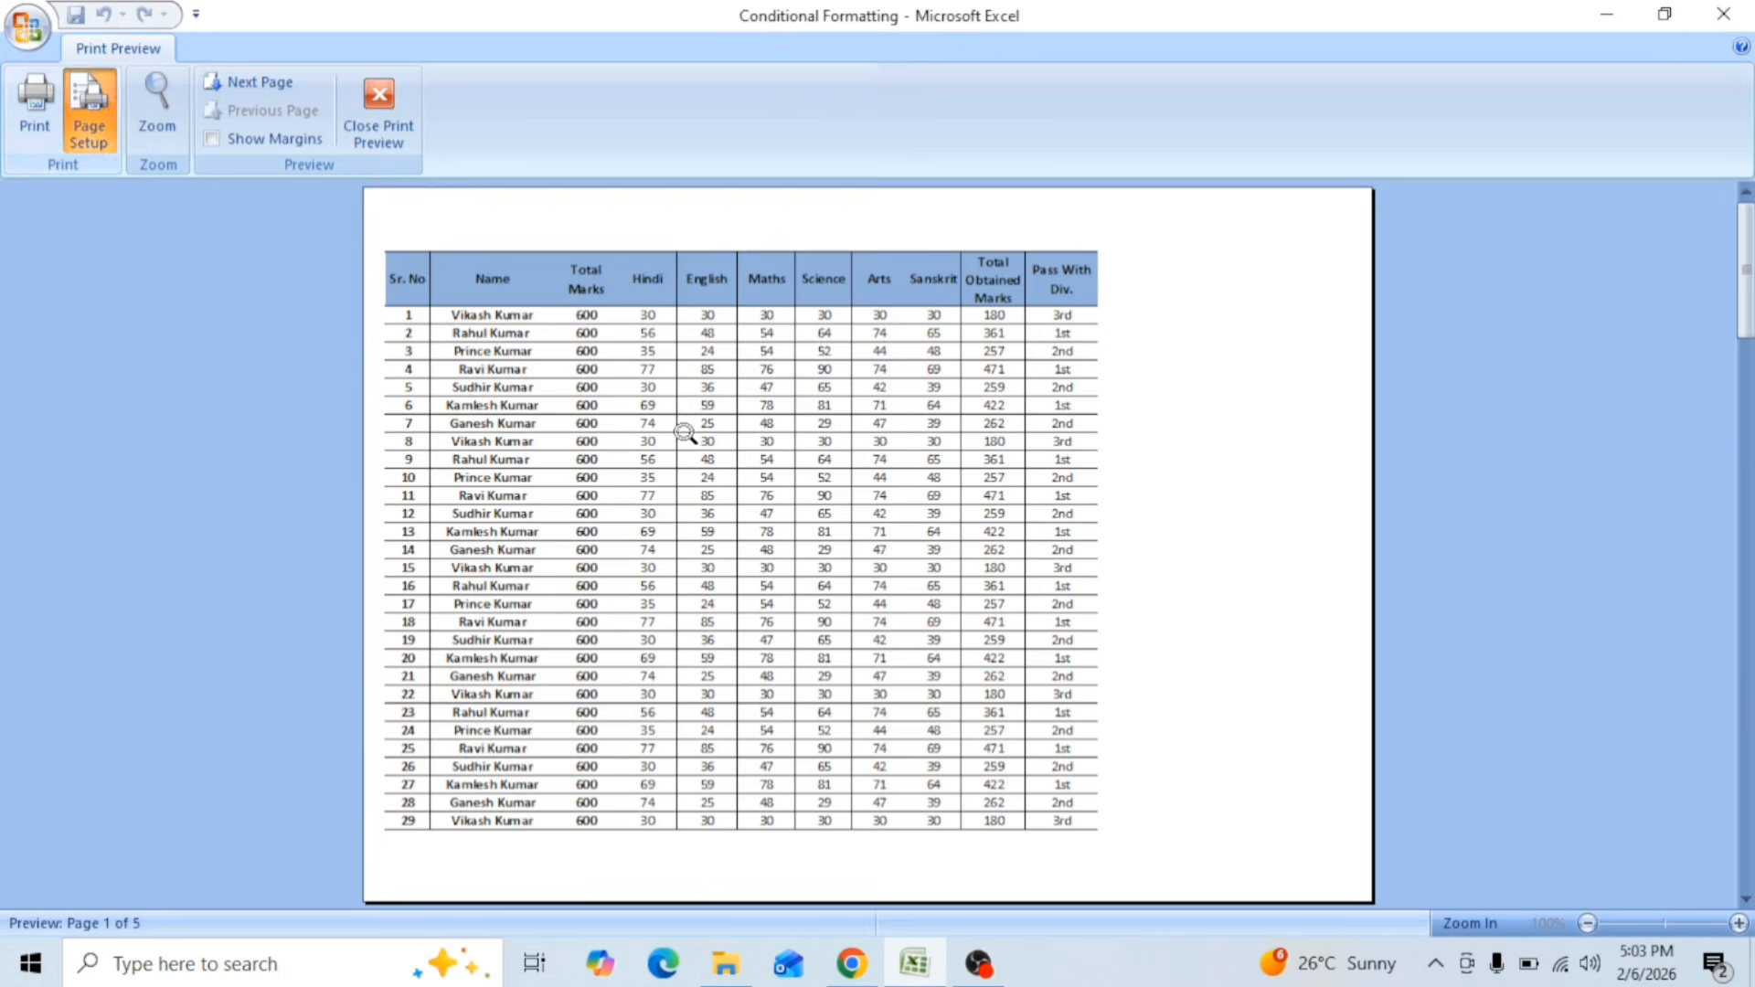
pyautogui.click(745, 427)
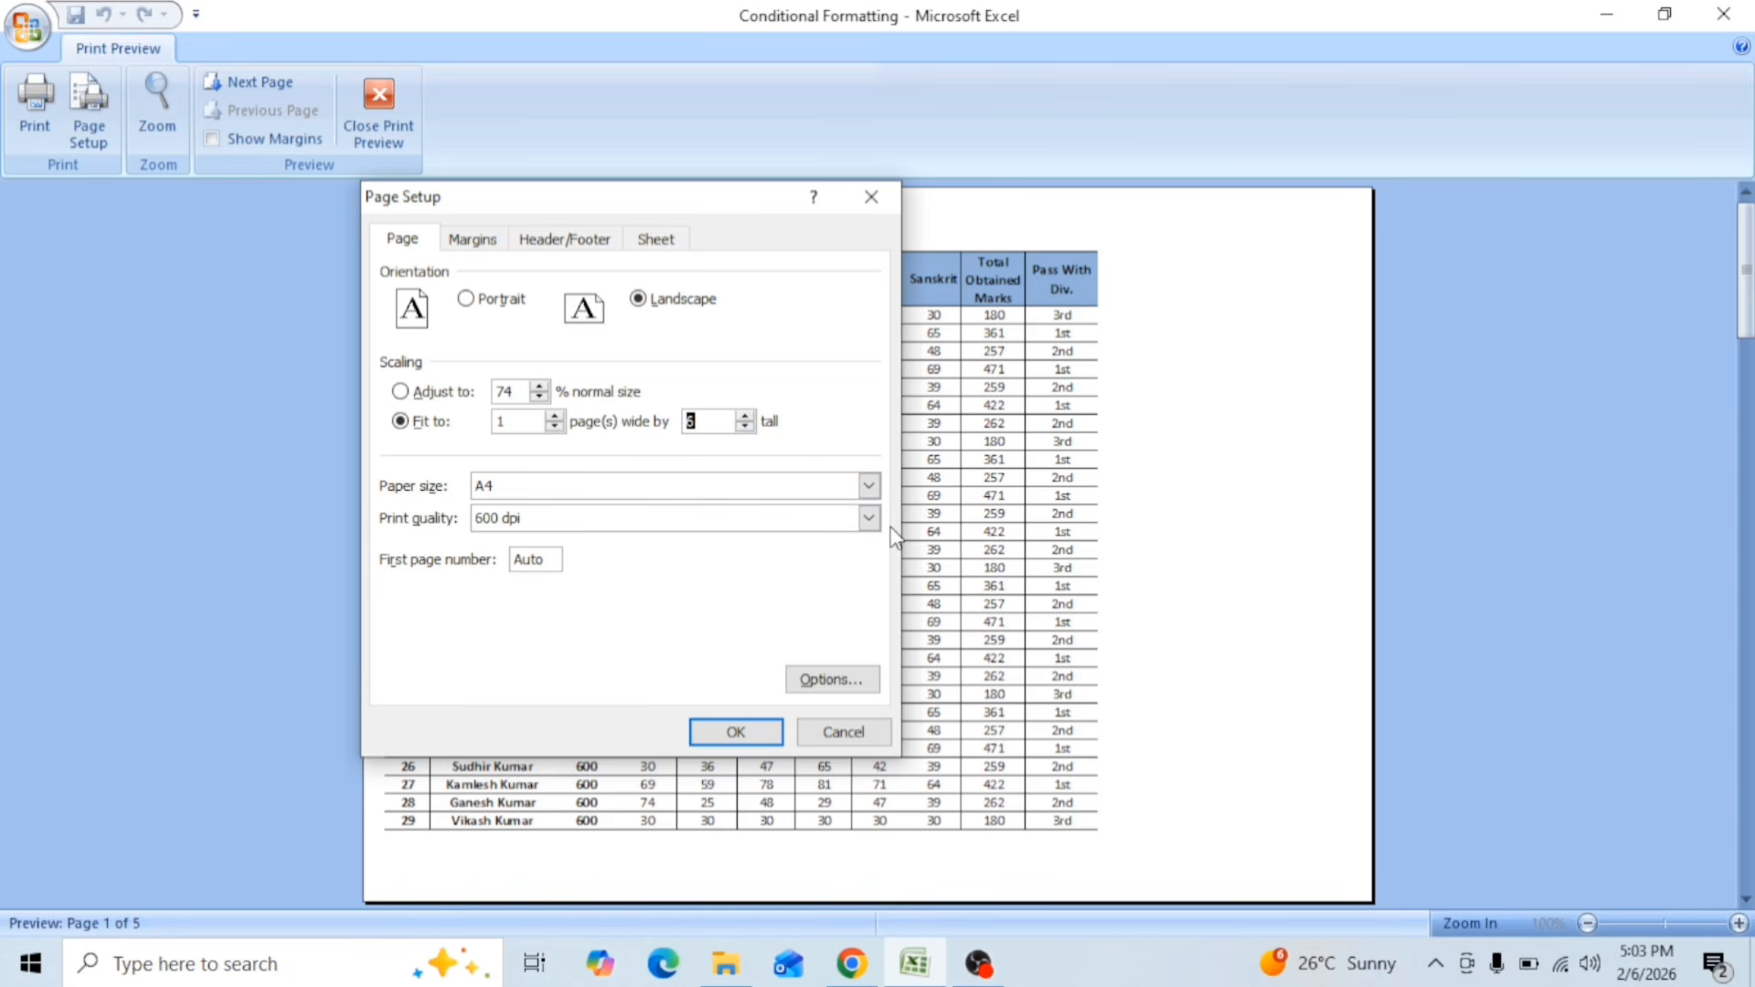
pyautogui.click(470, 241)
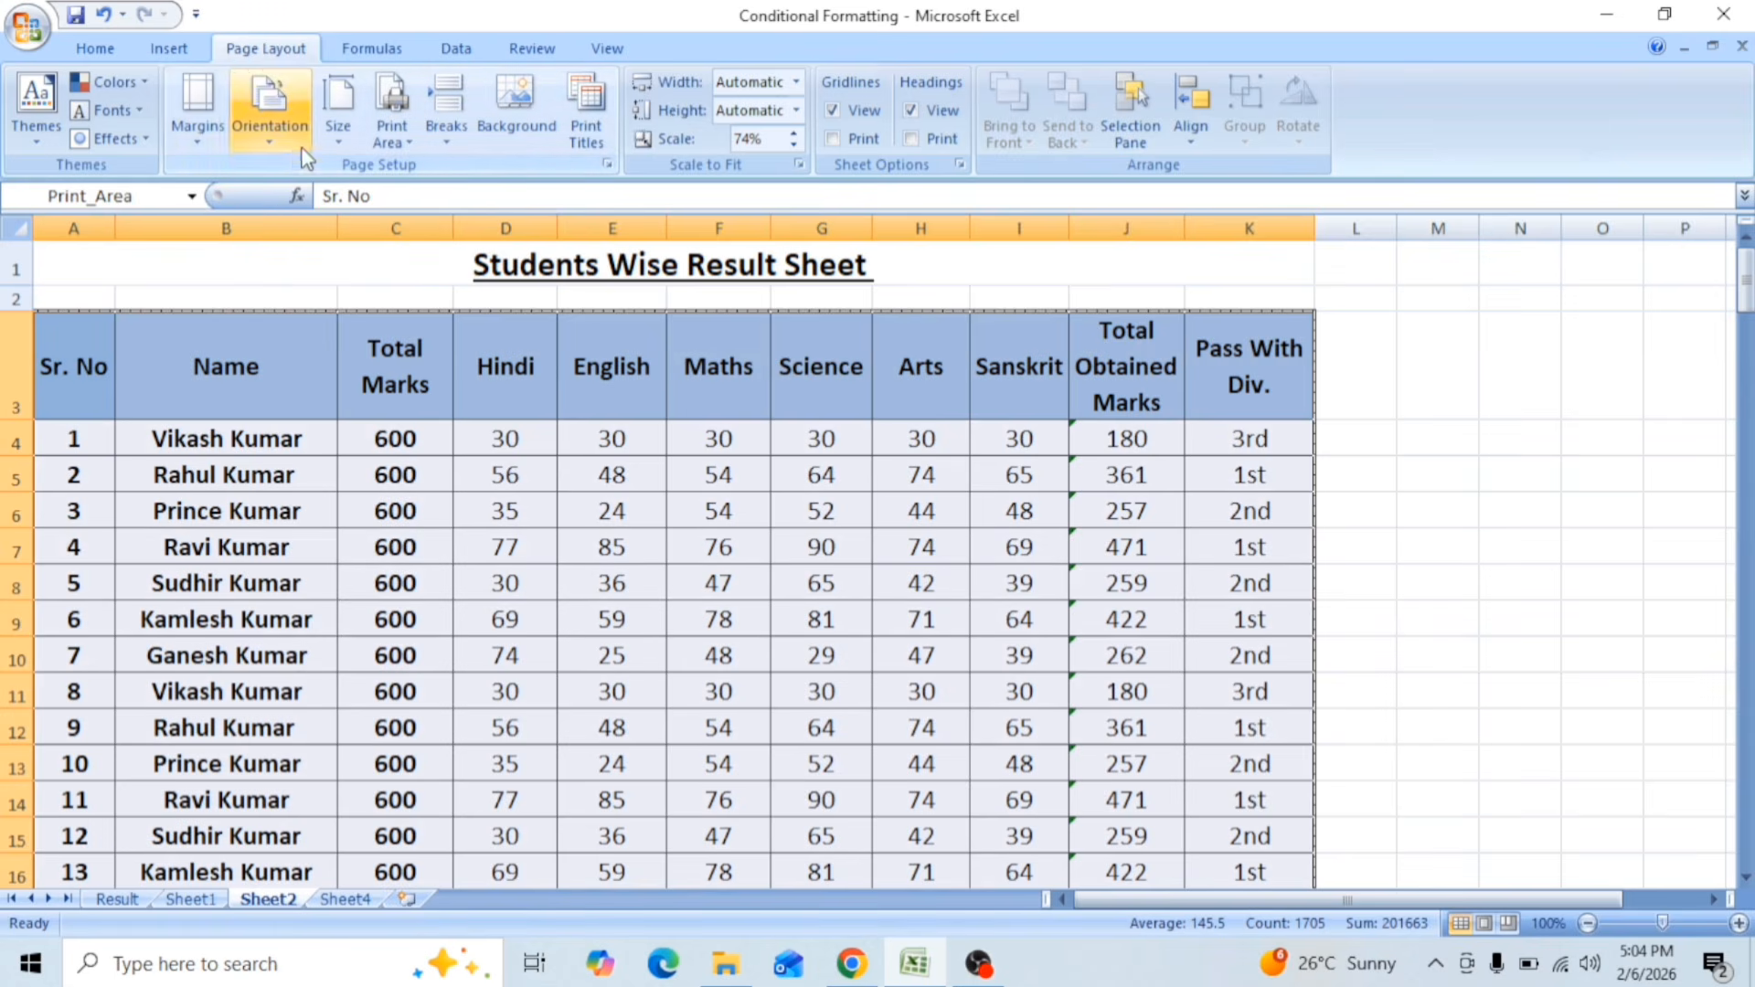
pyautogui.click(199, 135)
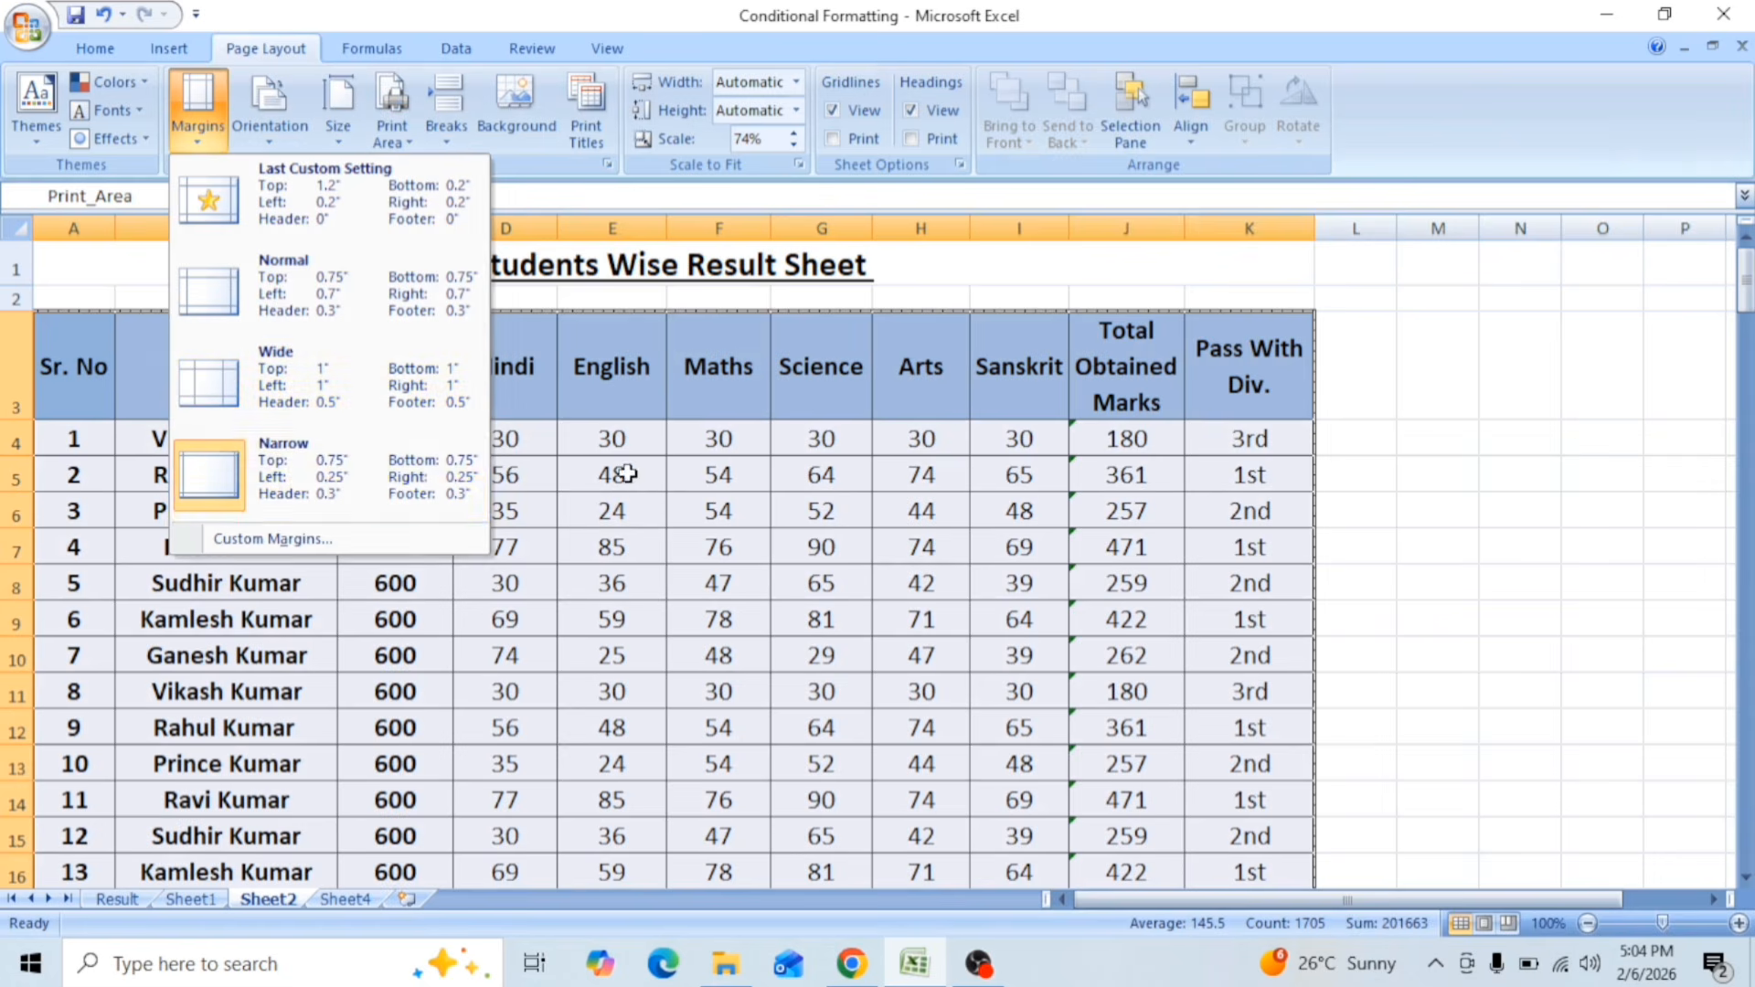
pyautogui.press('Escape')
# Step: From the print preview's page setup, set Sheet2's top margin to 1.25 and its footer margin to 0.5
pyautogui.click(27, 29)
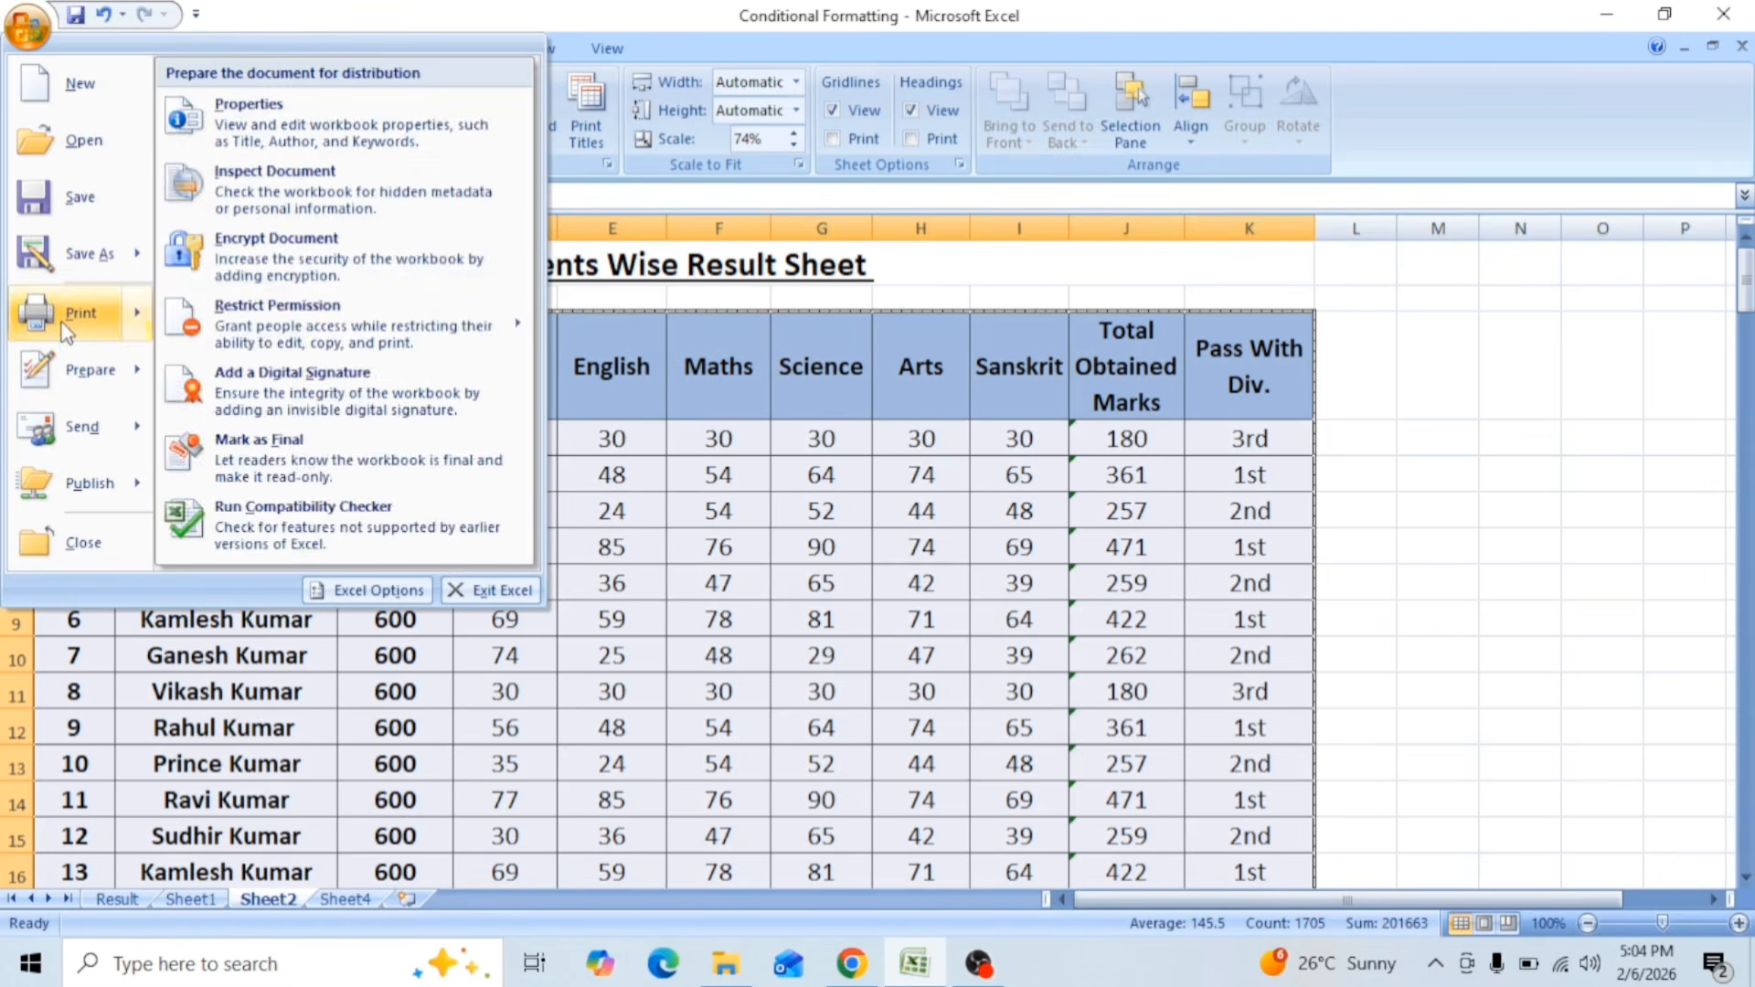
pyautogui.moveTo(110, 313)
pyautogui.click(282, 277)
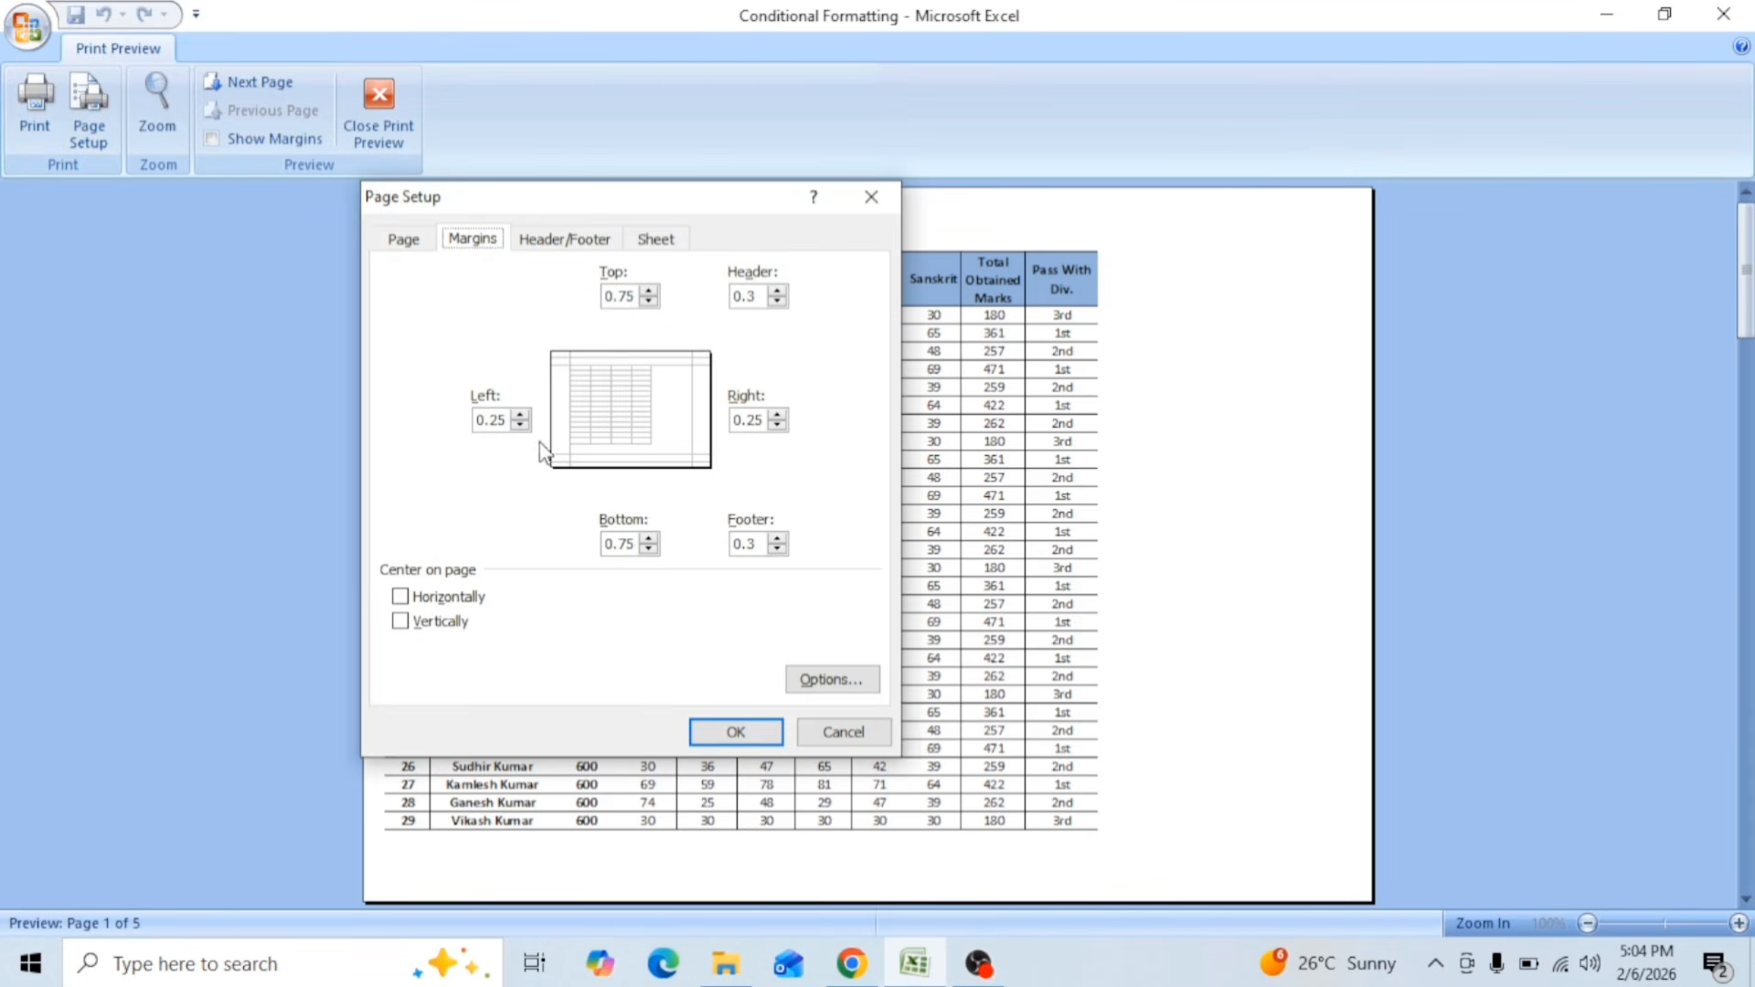
pyautogui.click(649, 301)
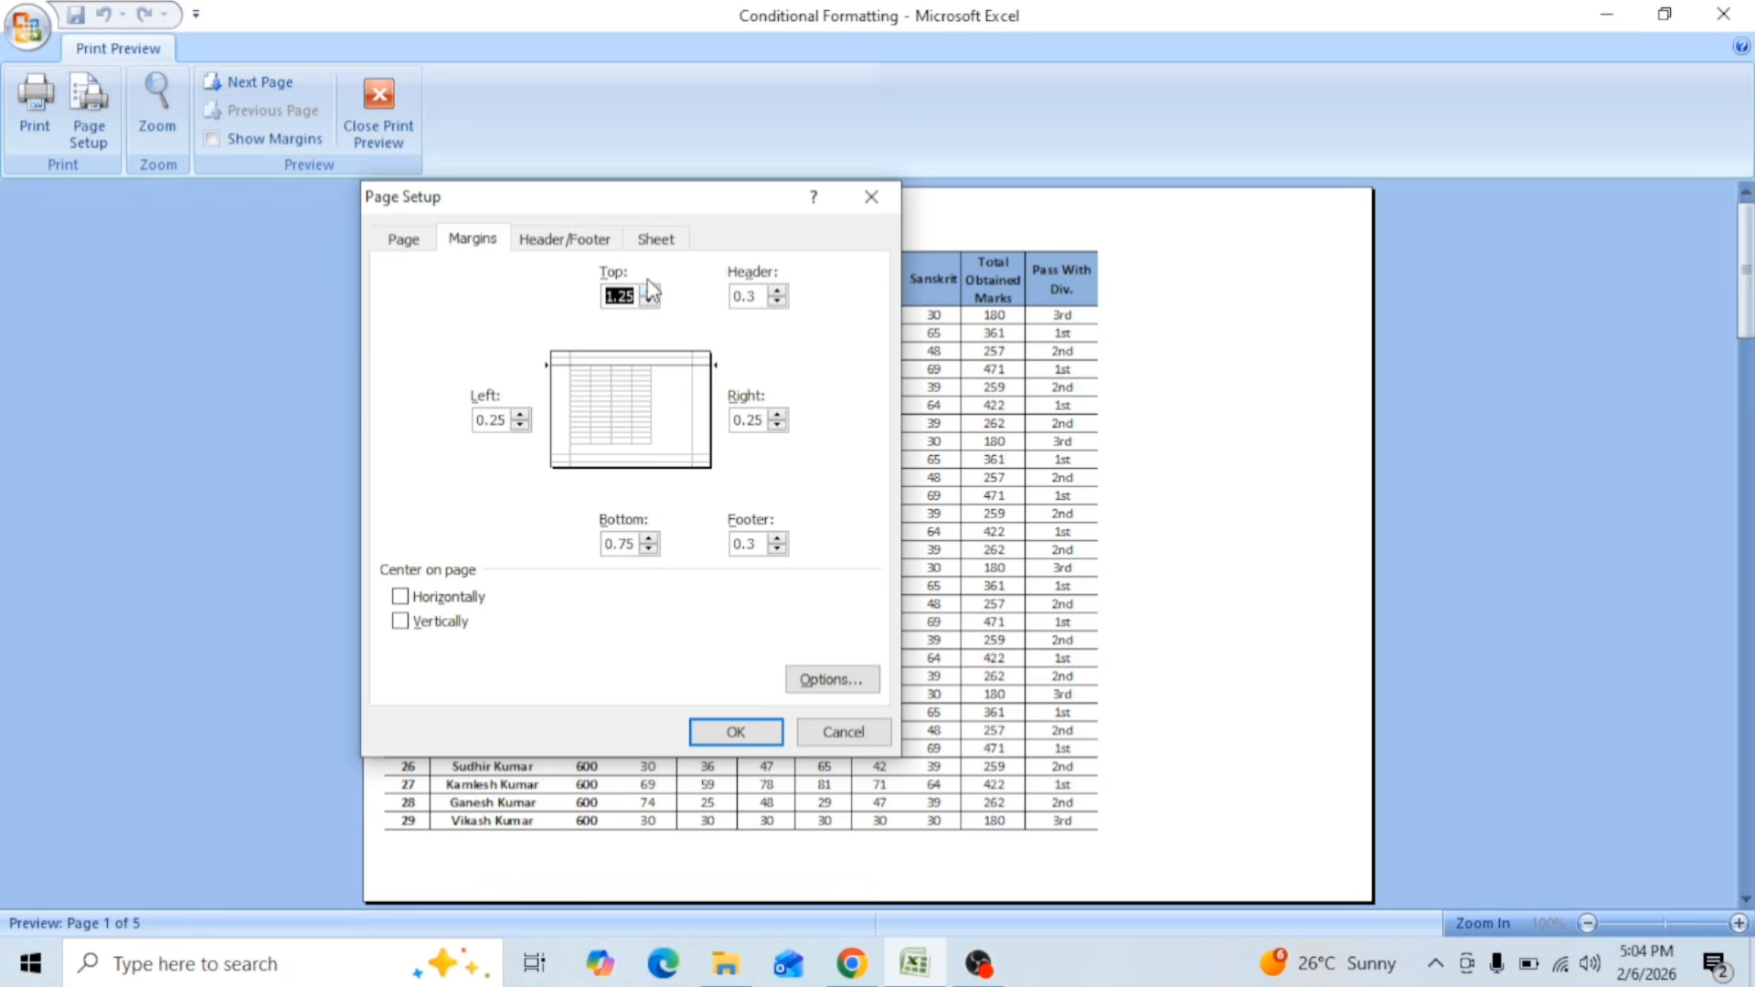
pyautogui.click(778, 550)
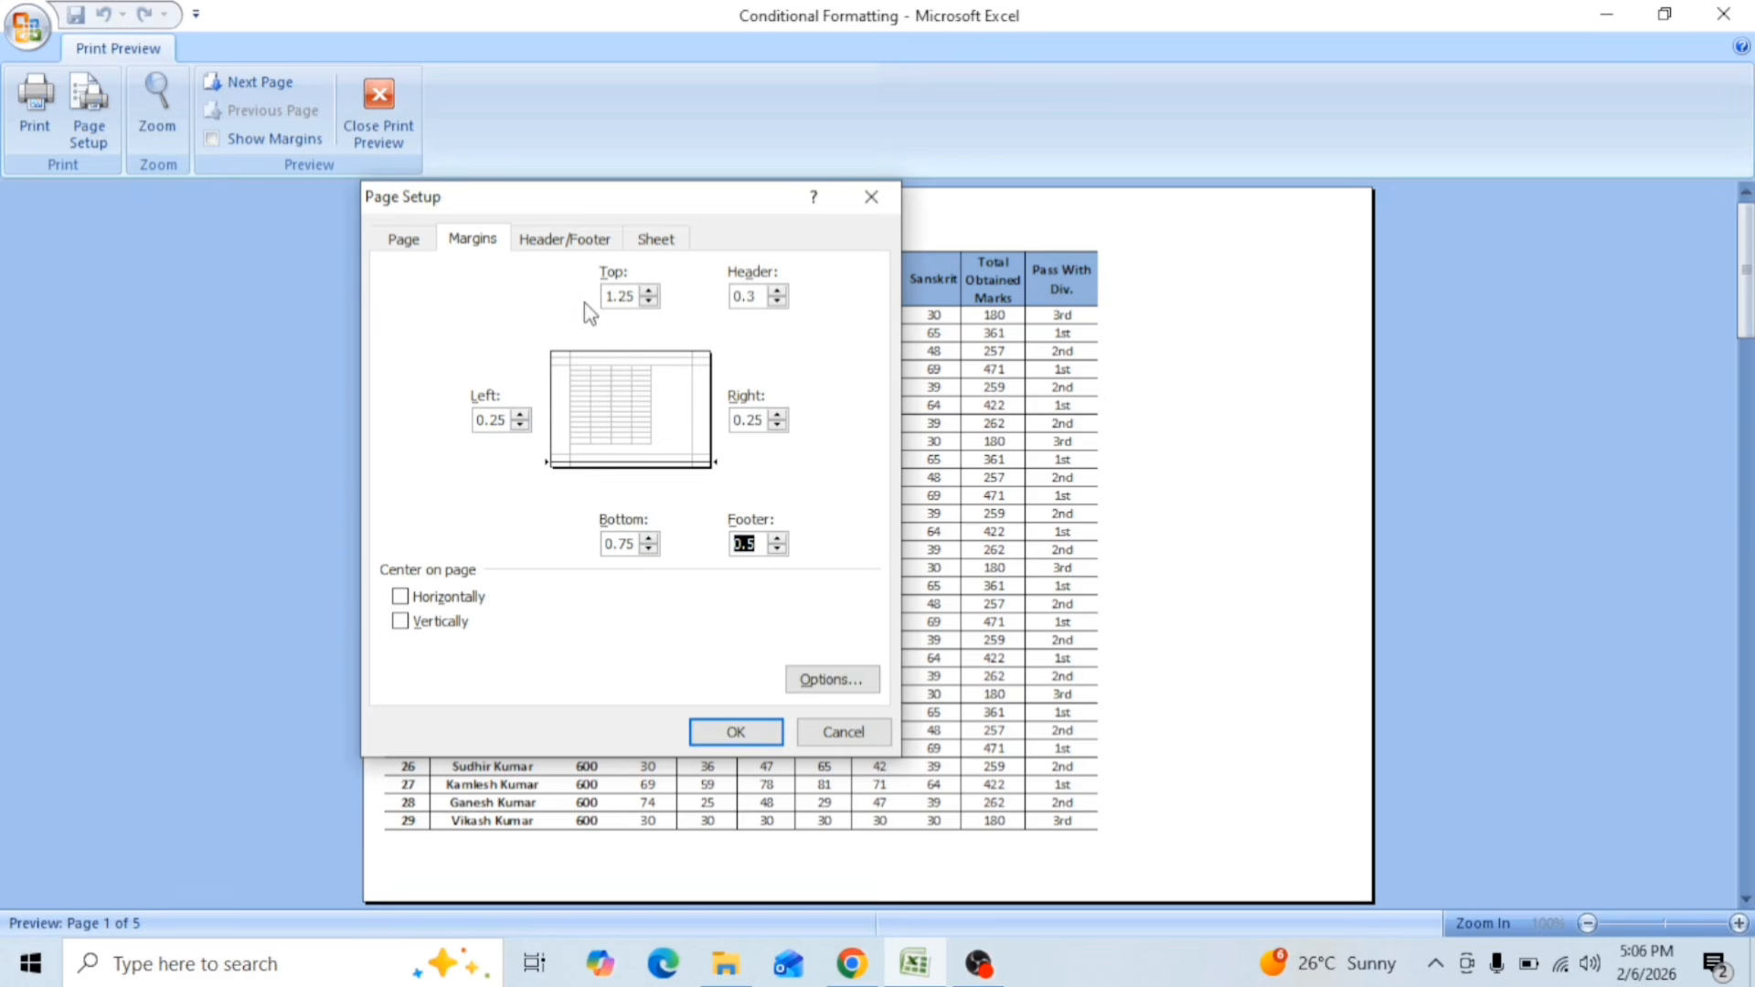
# Step: Add the built-in "Page 1" page number header to Sheet2's printout and apply the page setup
pyautogui.click(588, 245)
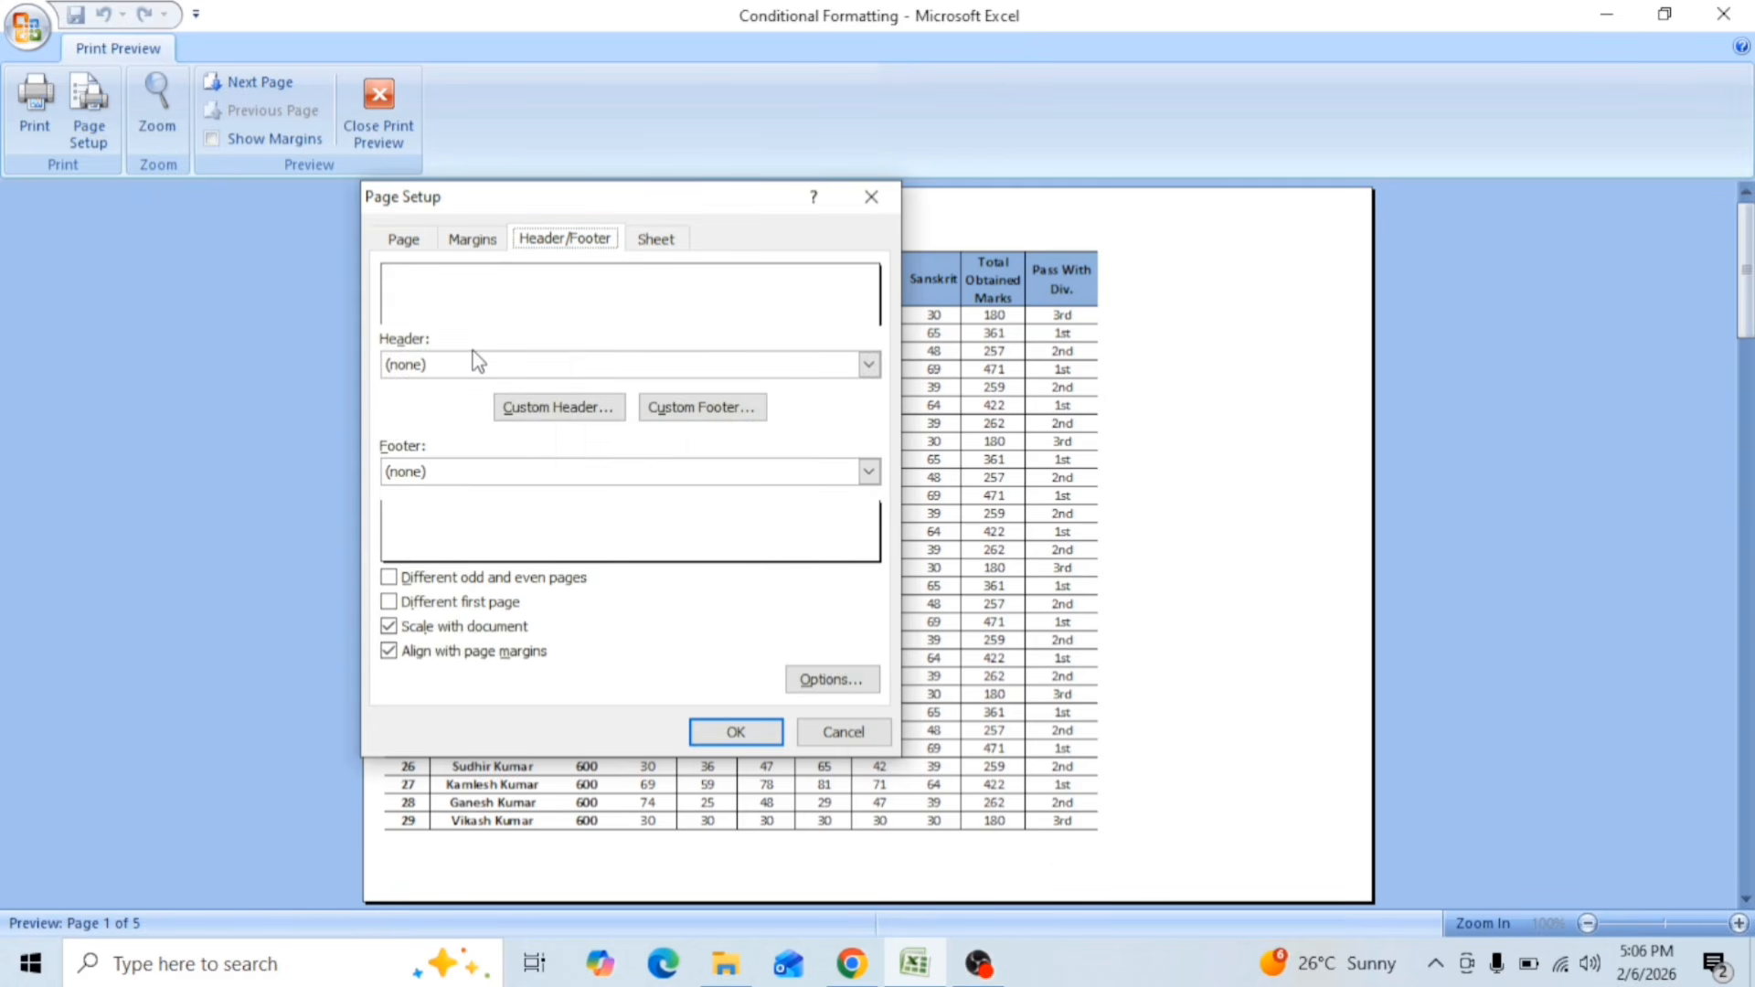
pyautogui.moveTo(672, 213); pyautogui.dragTo(1201, 297)
pyautogui.scroll(-4, 590, 374)
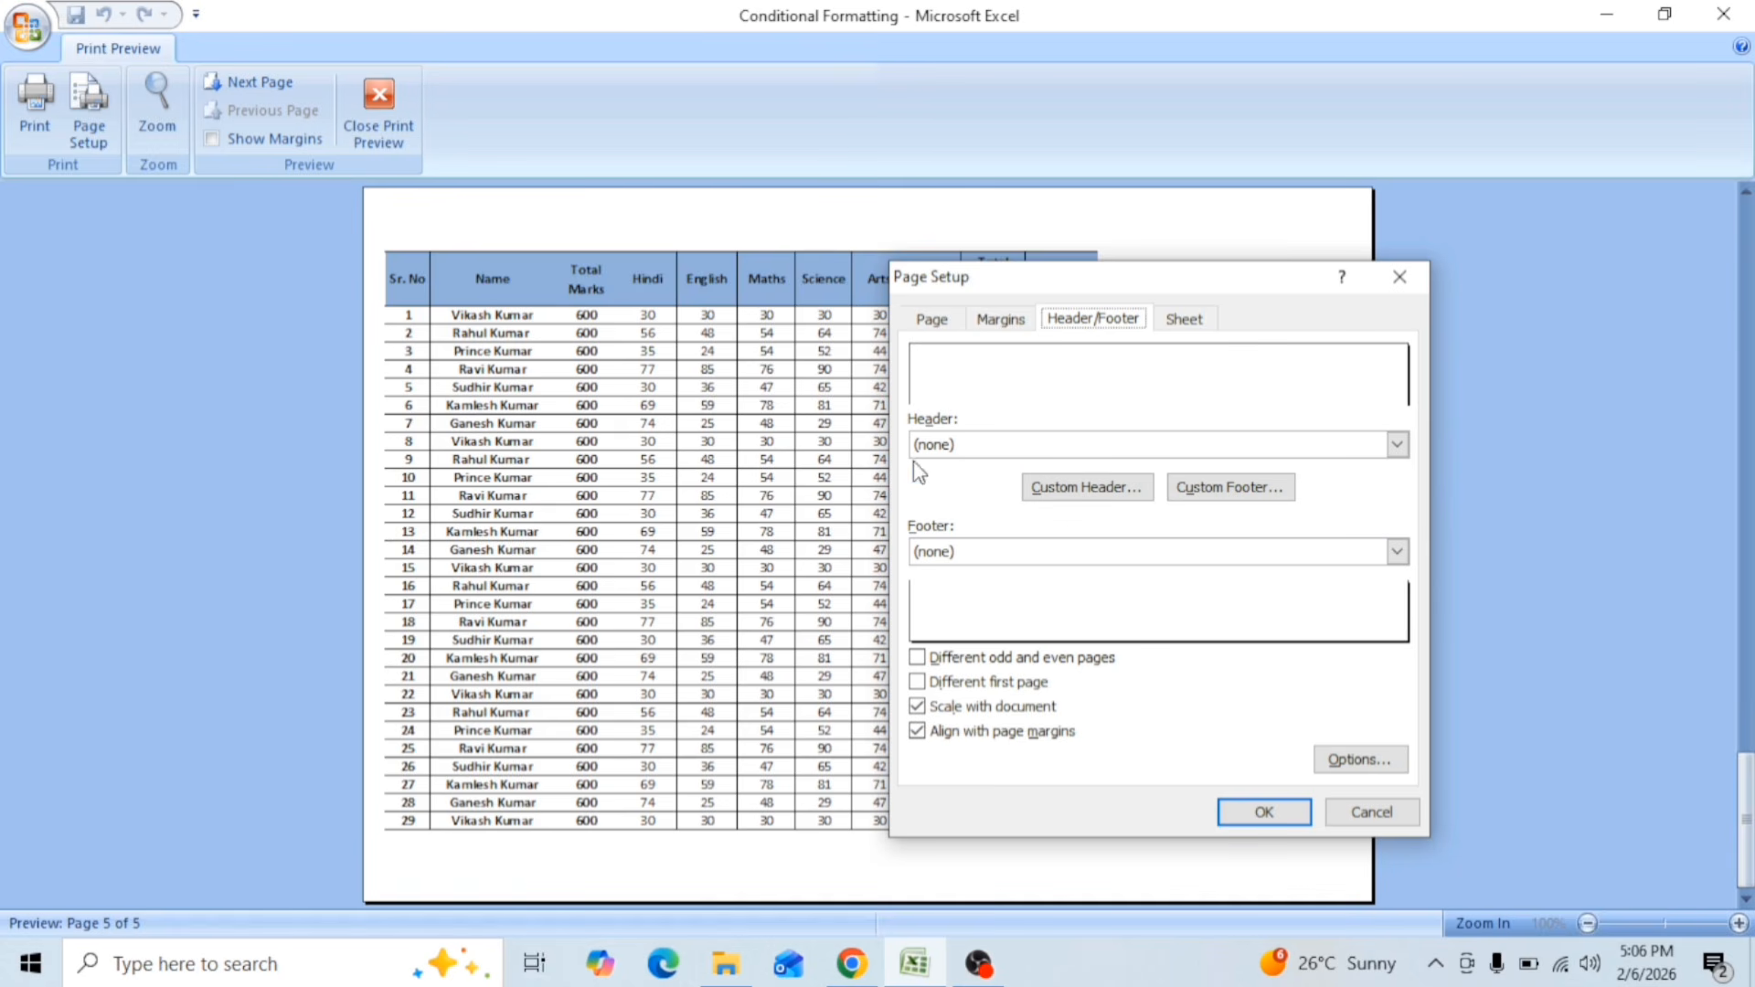
pyautogui.click(1313, 450)
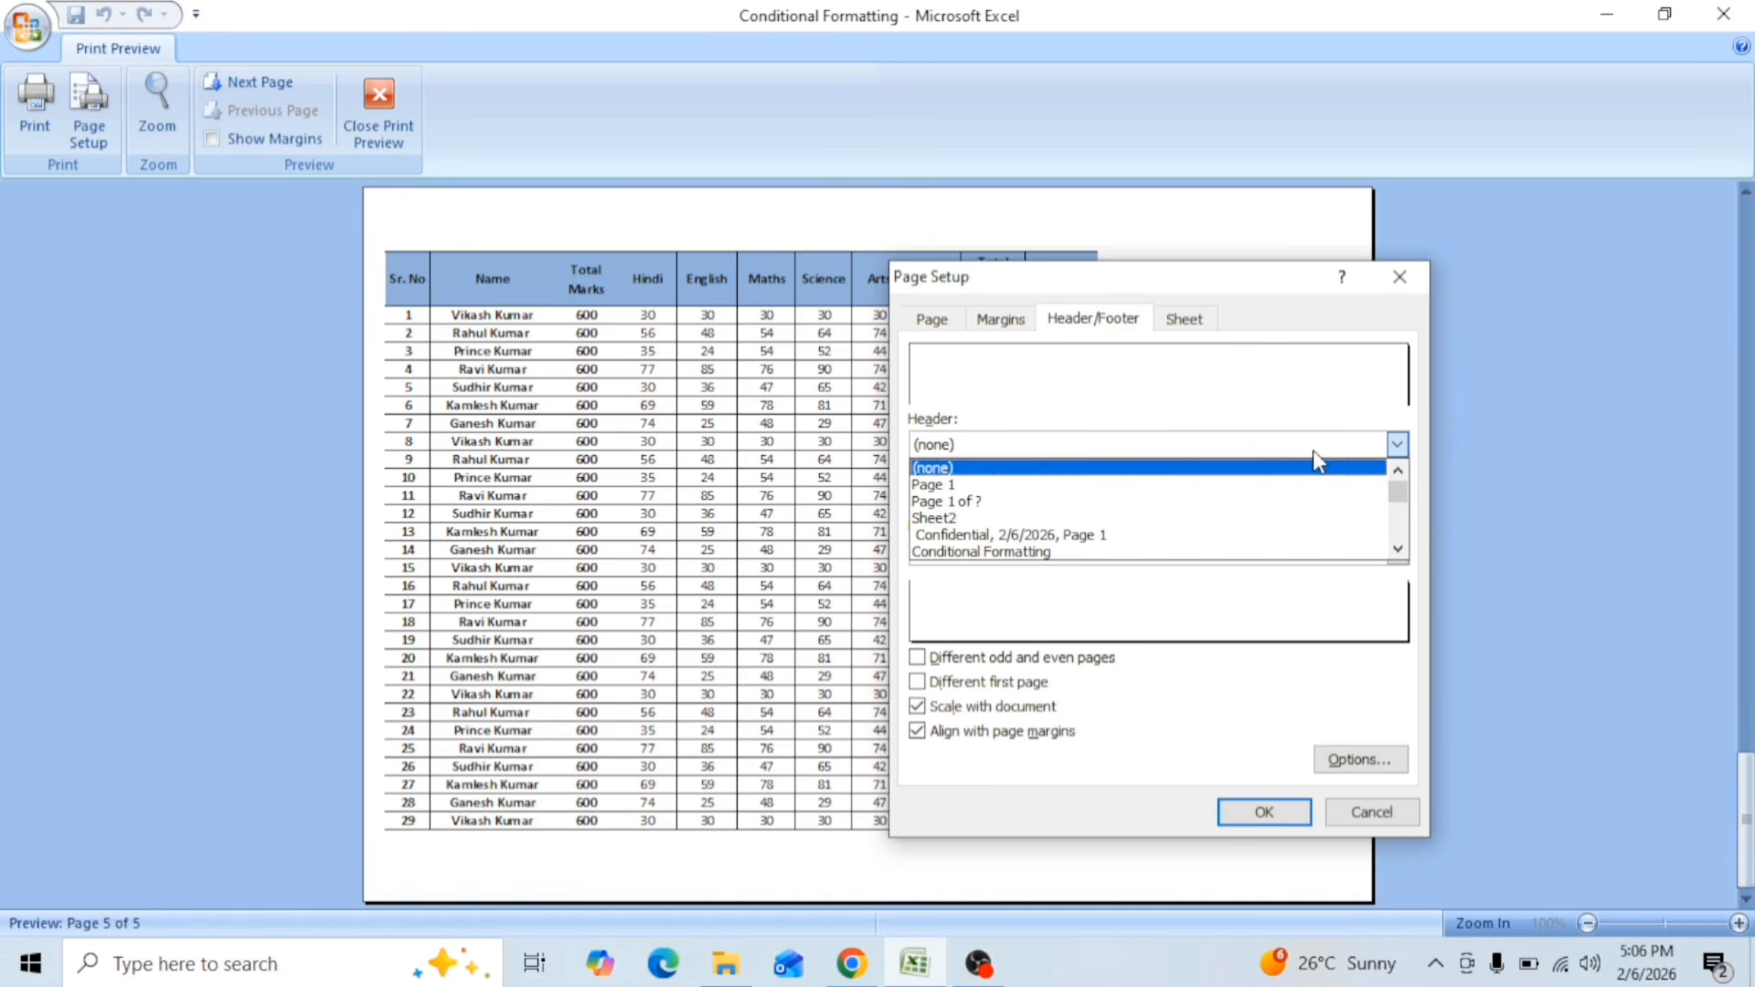
pyautogui.click(955, 486)
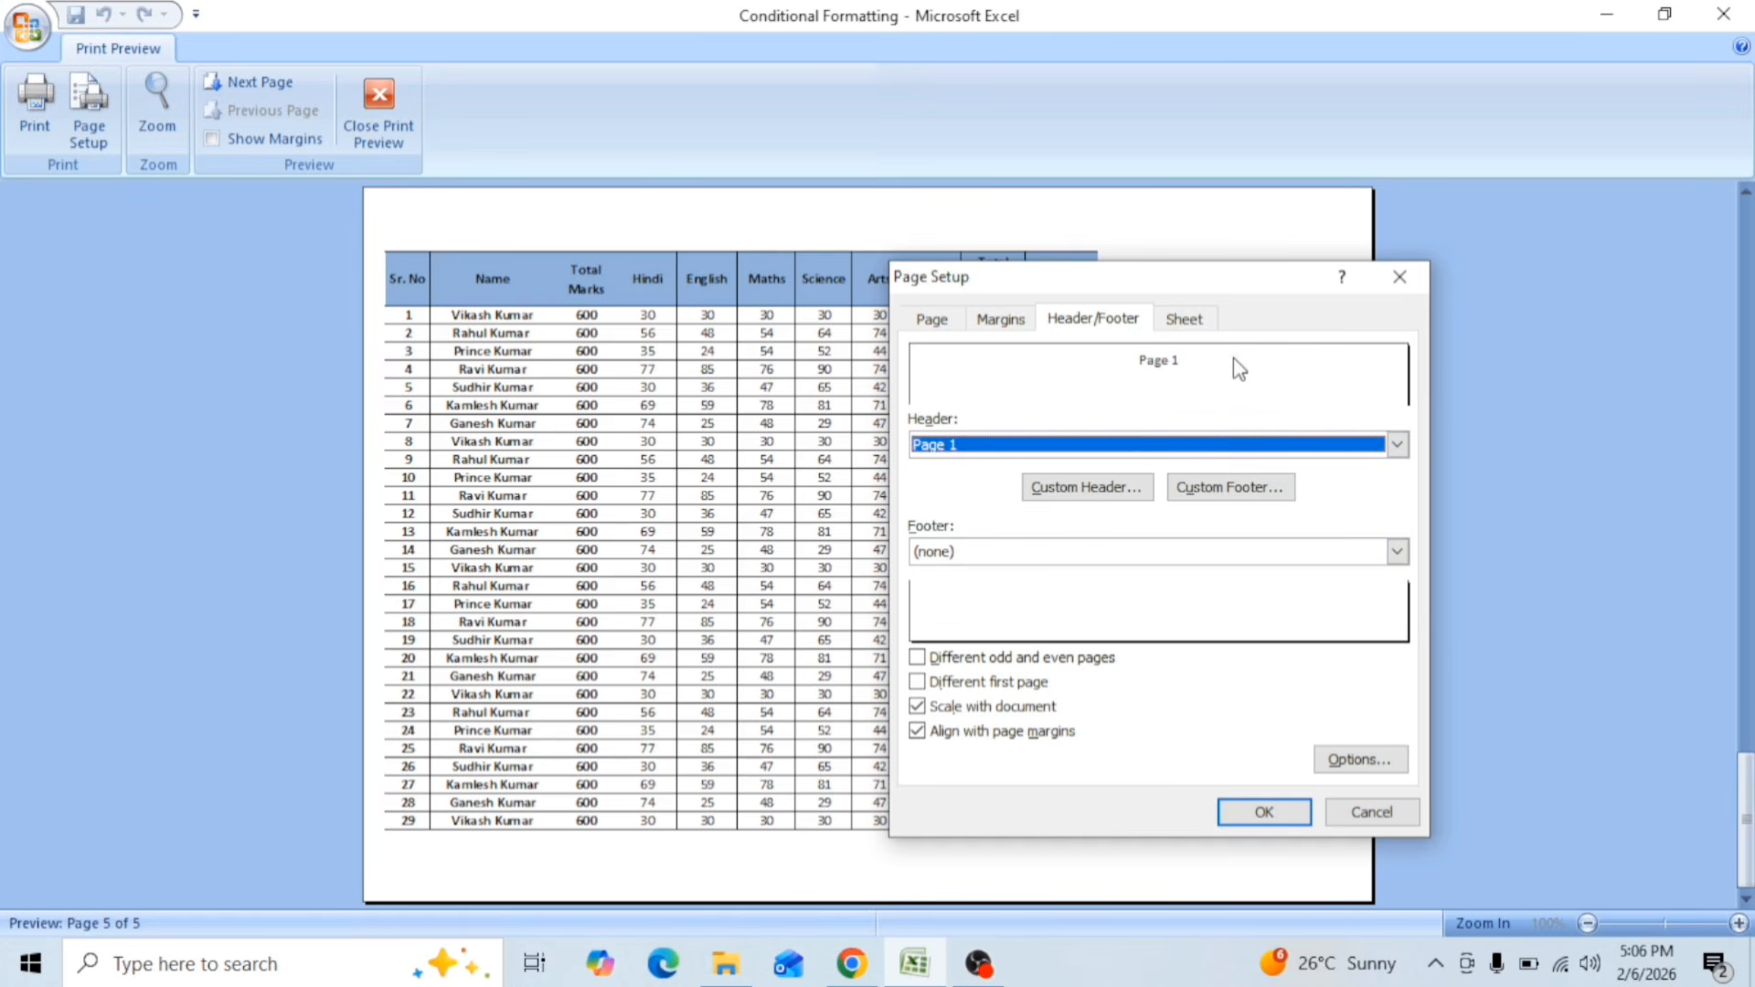
pyautogui.click(1264, 813)
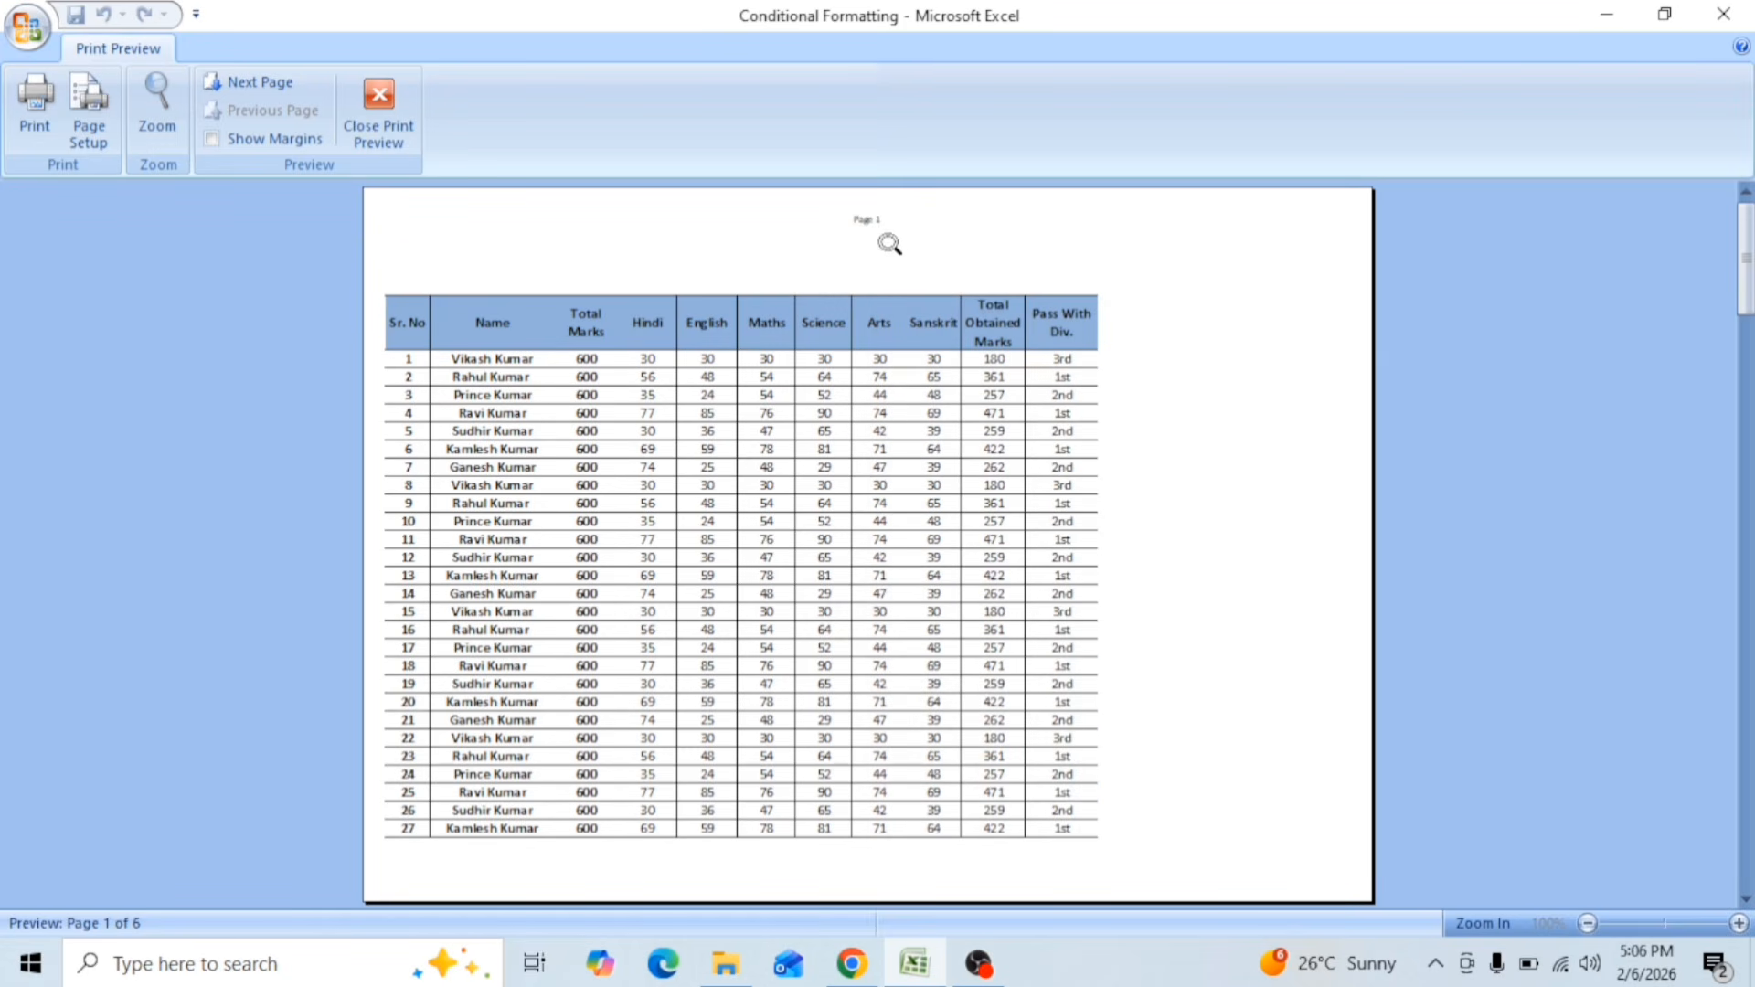
# Step: Change Sheet2's header to the preset combining the page number with the workbook's file path, and check it enlarged in the preview
pyautogui.scroll(-1, 866, 343)
pyautogui.scroll(-1, 883, 236)
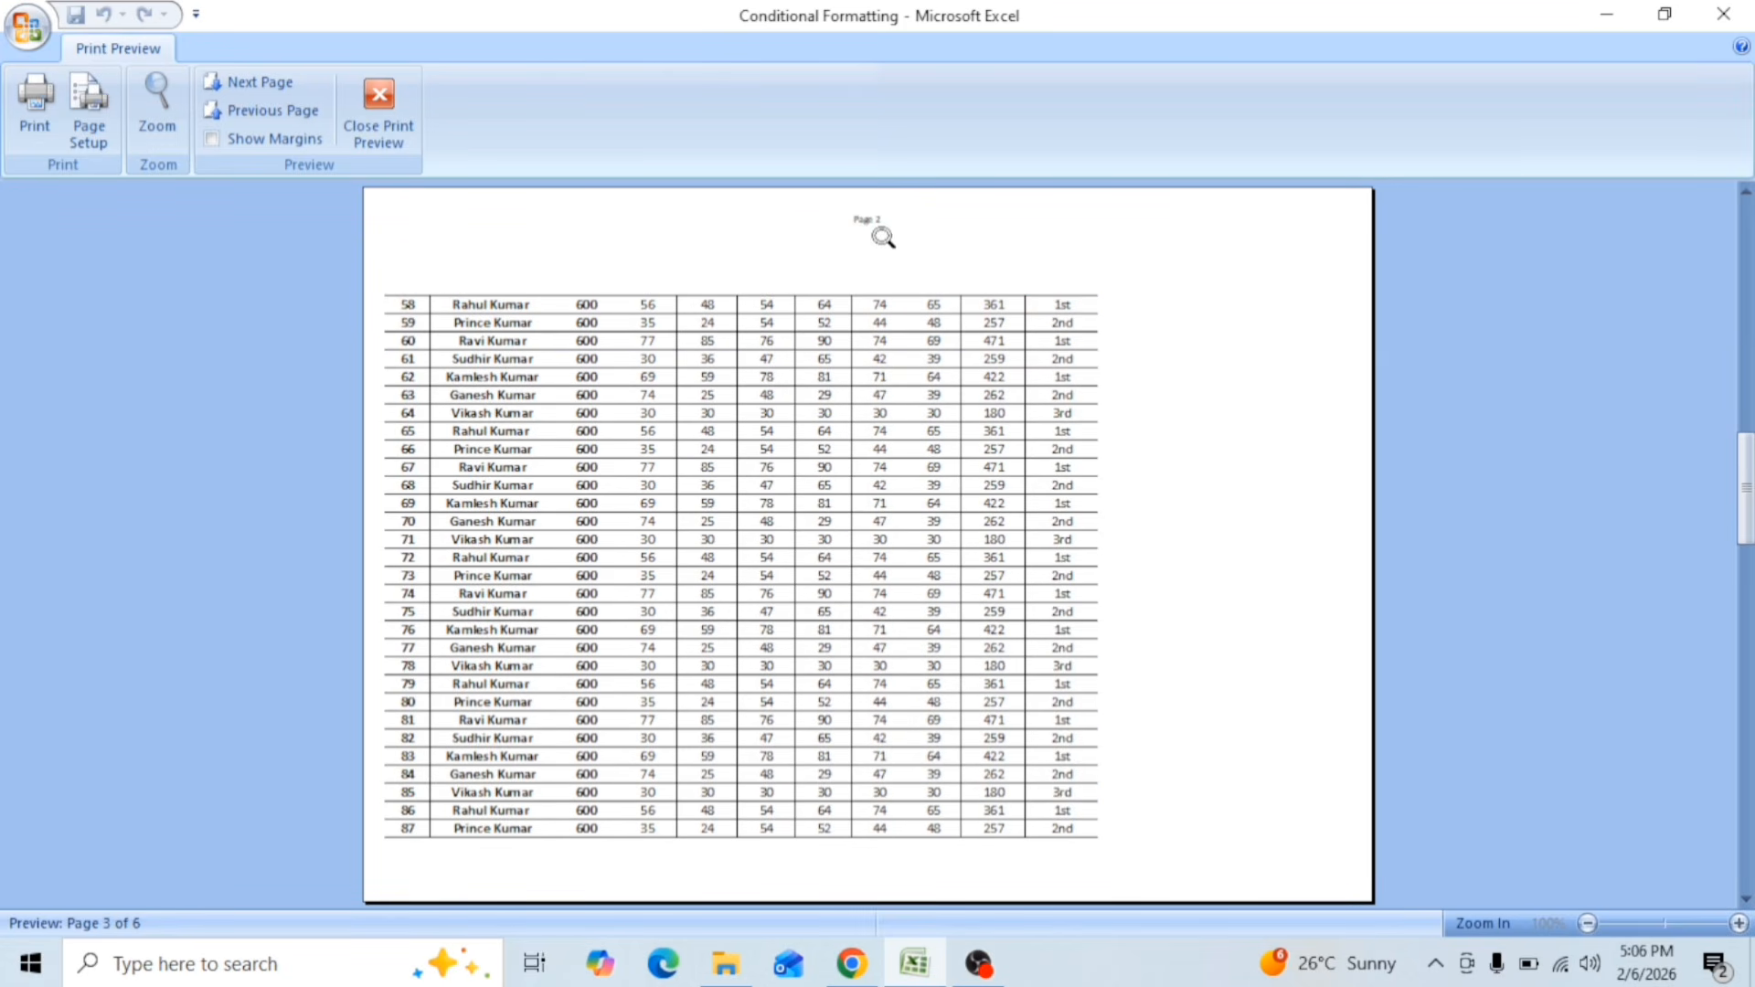
pyautogui.scroll(-1, 875, 224)
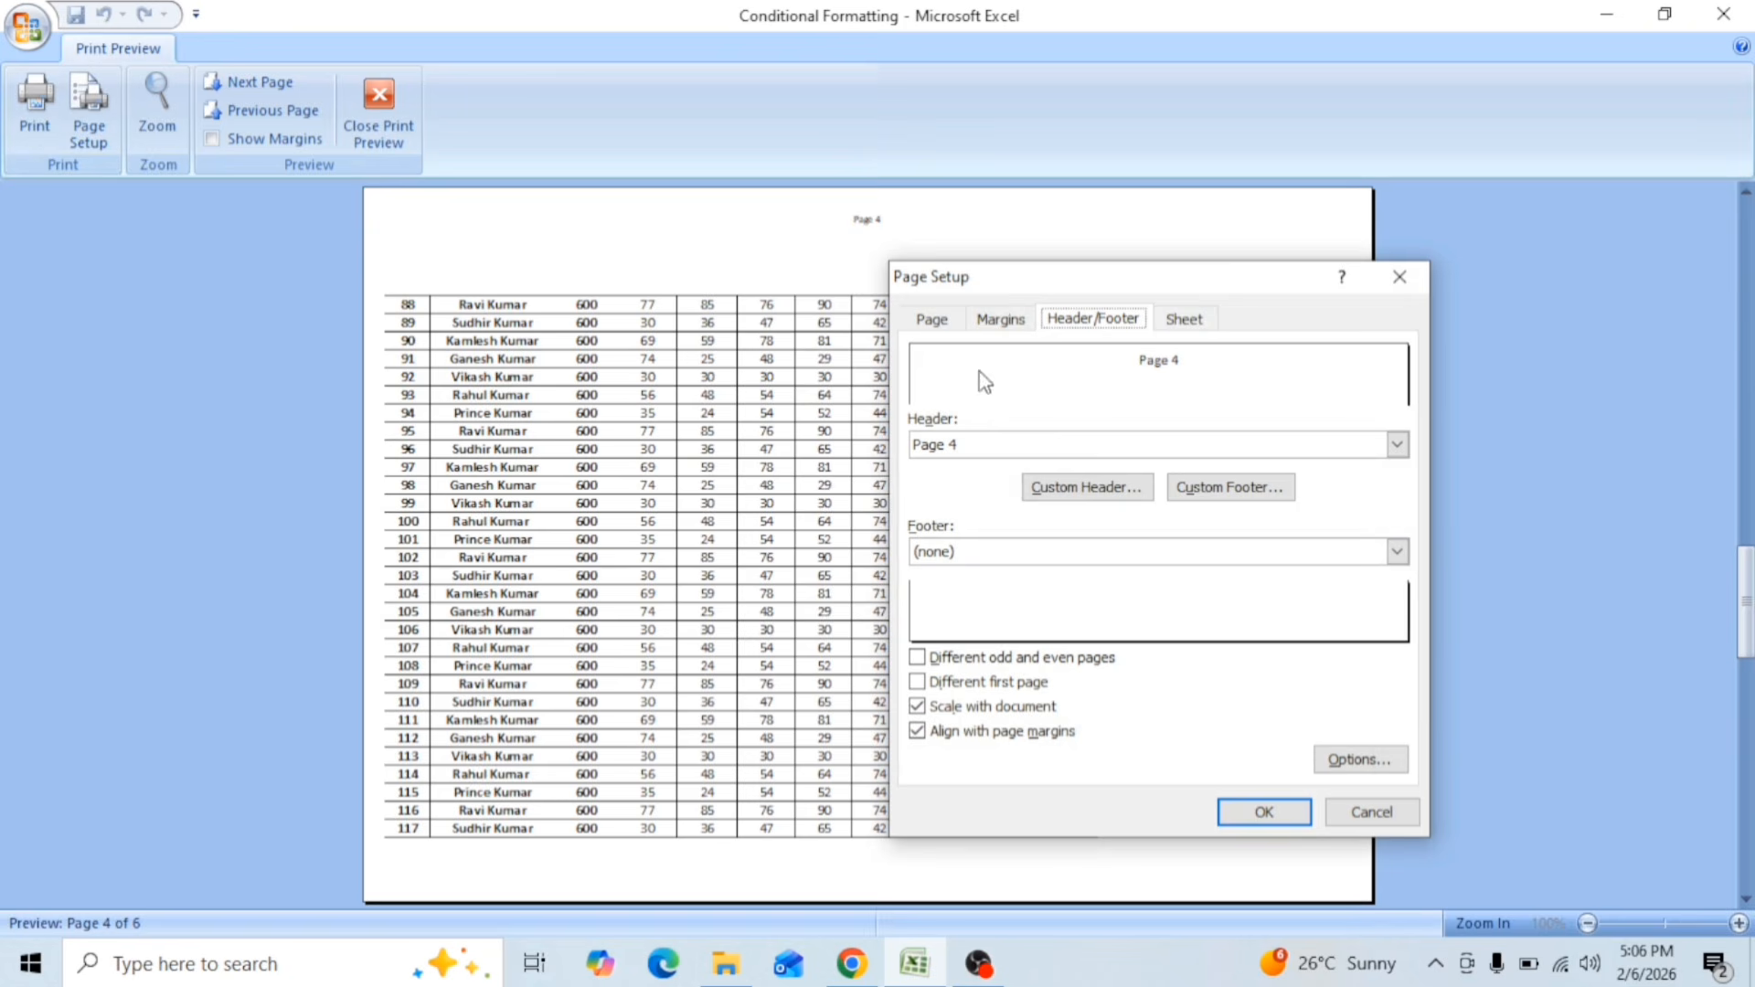
pyautogui.click(1133, 448)
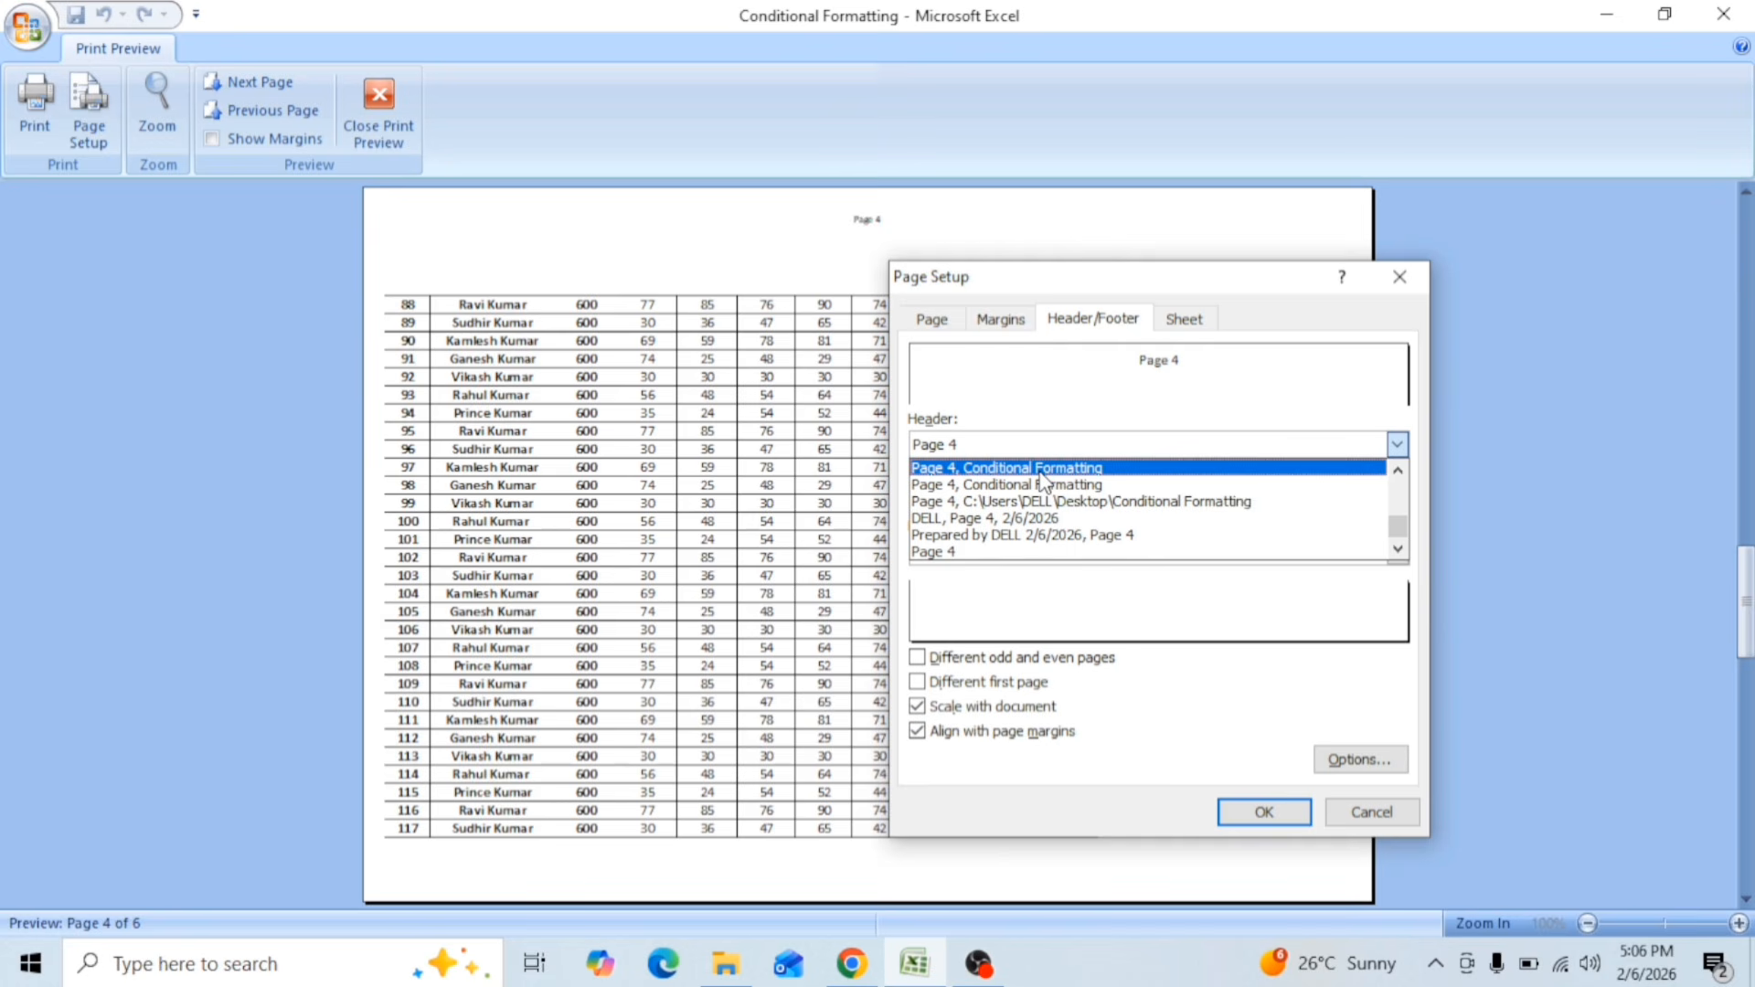
pyautogui.click(1021, 507)
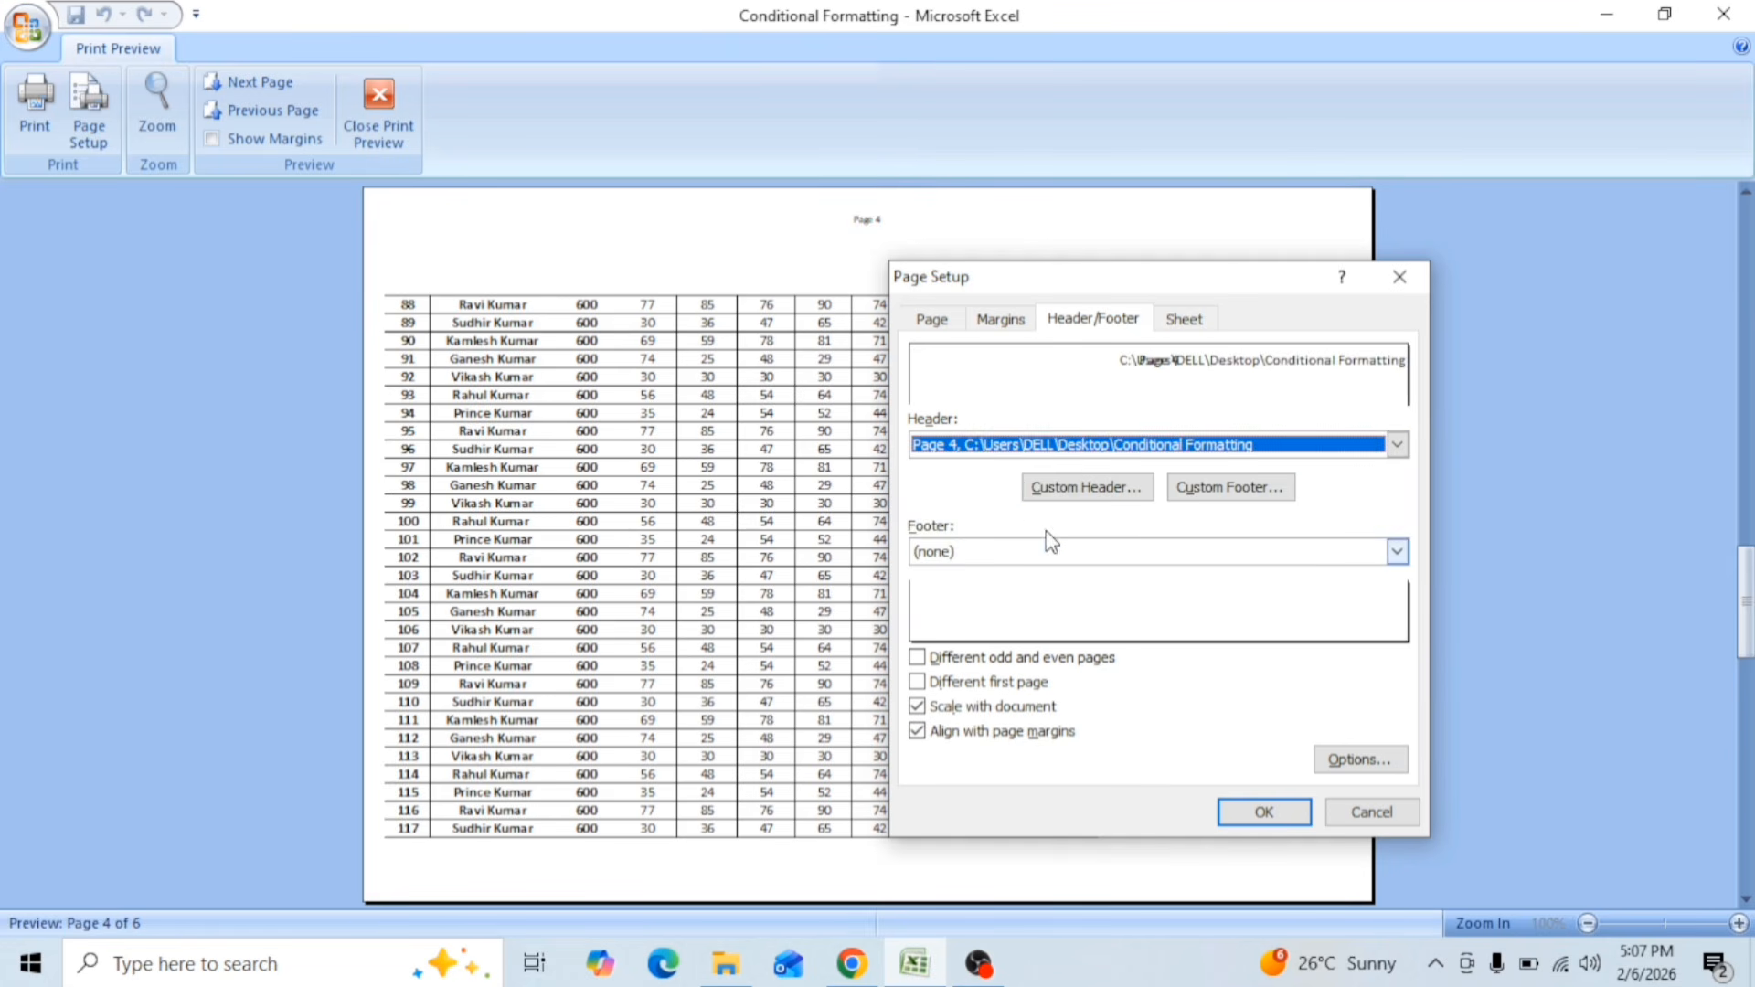
pyautogui.click(1262, 811)
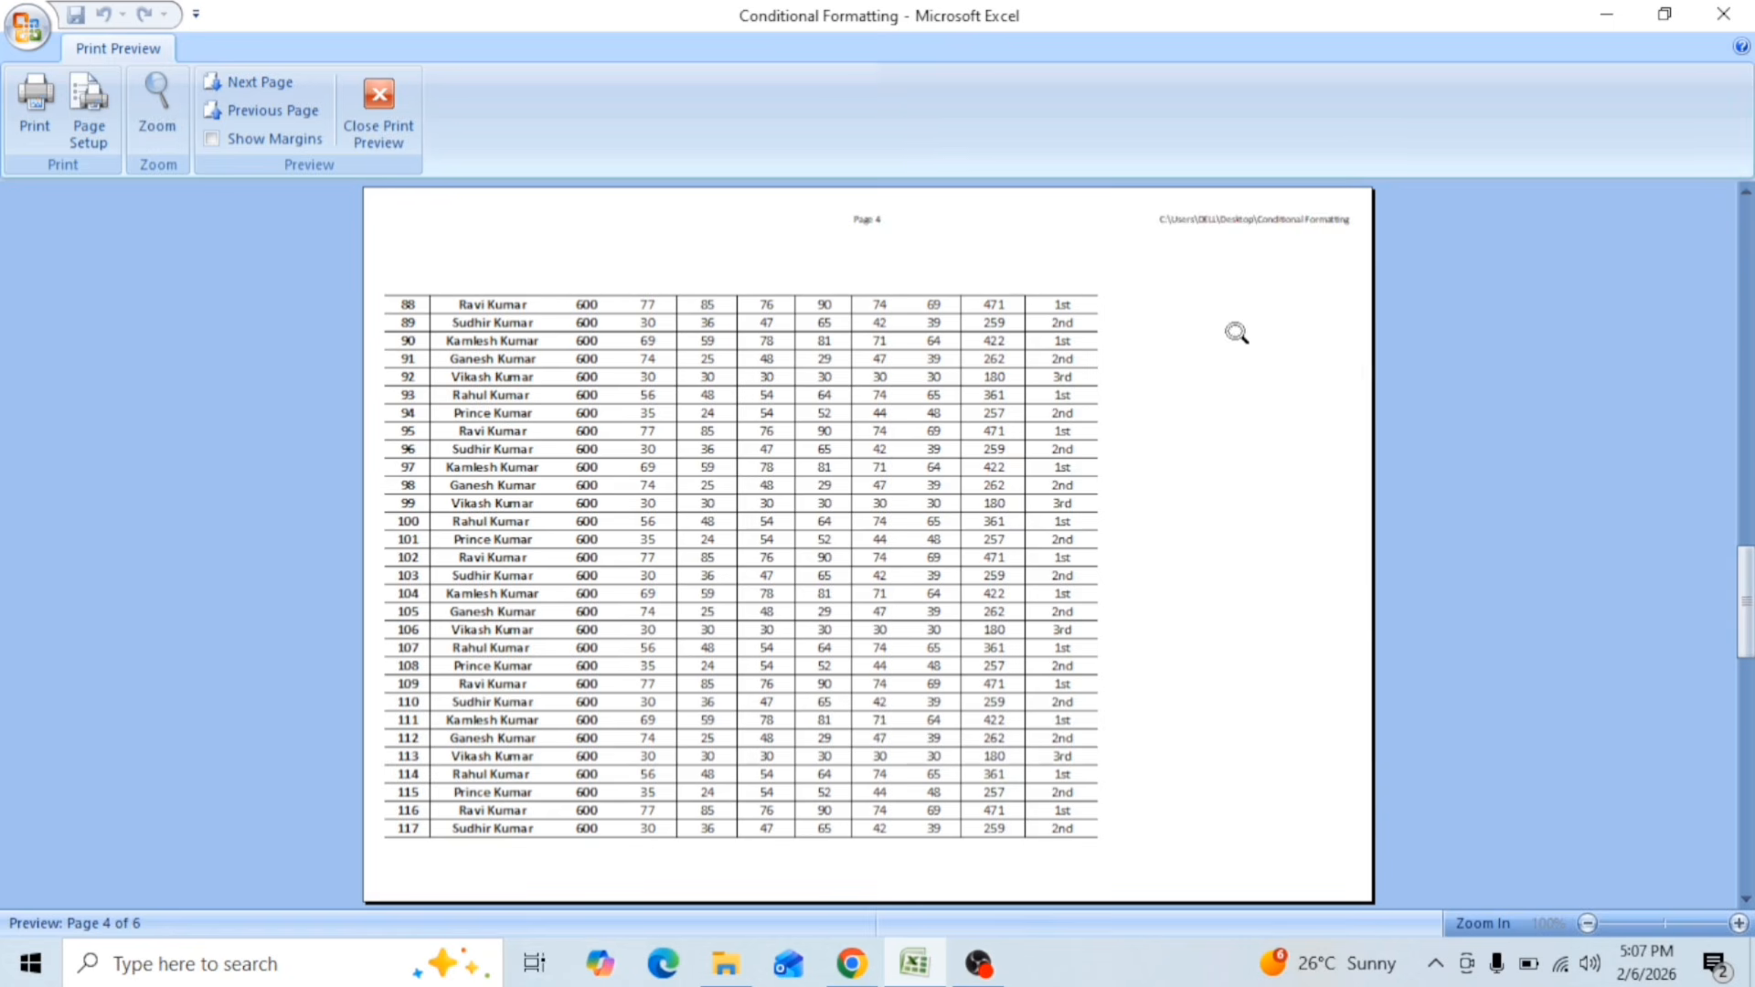
pyautogui.click(1166, 219)
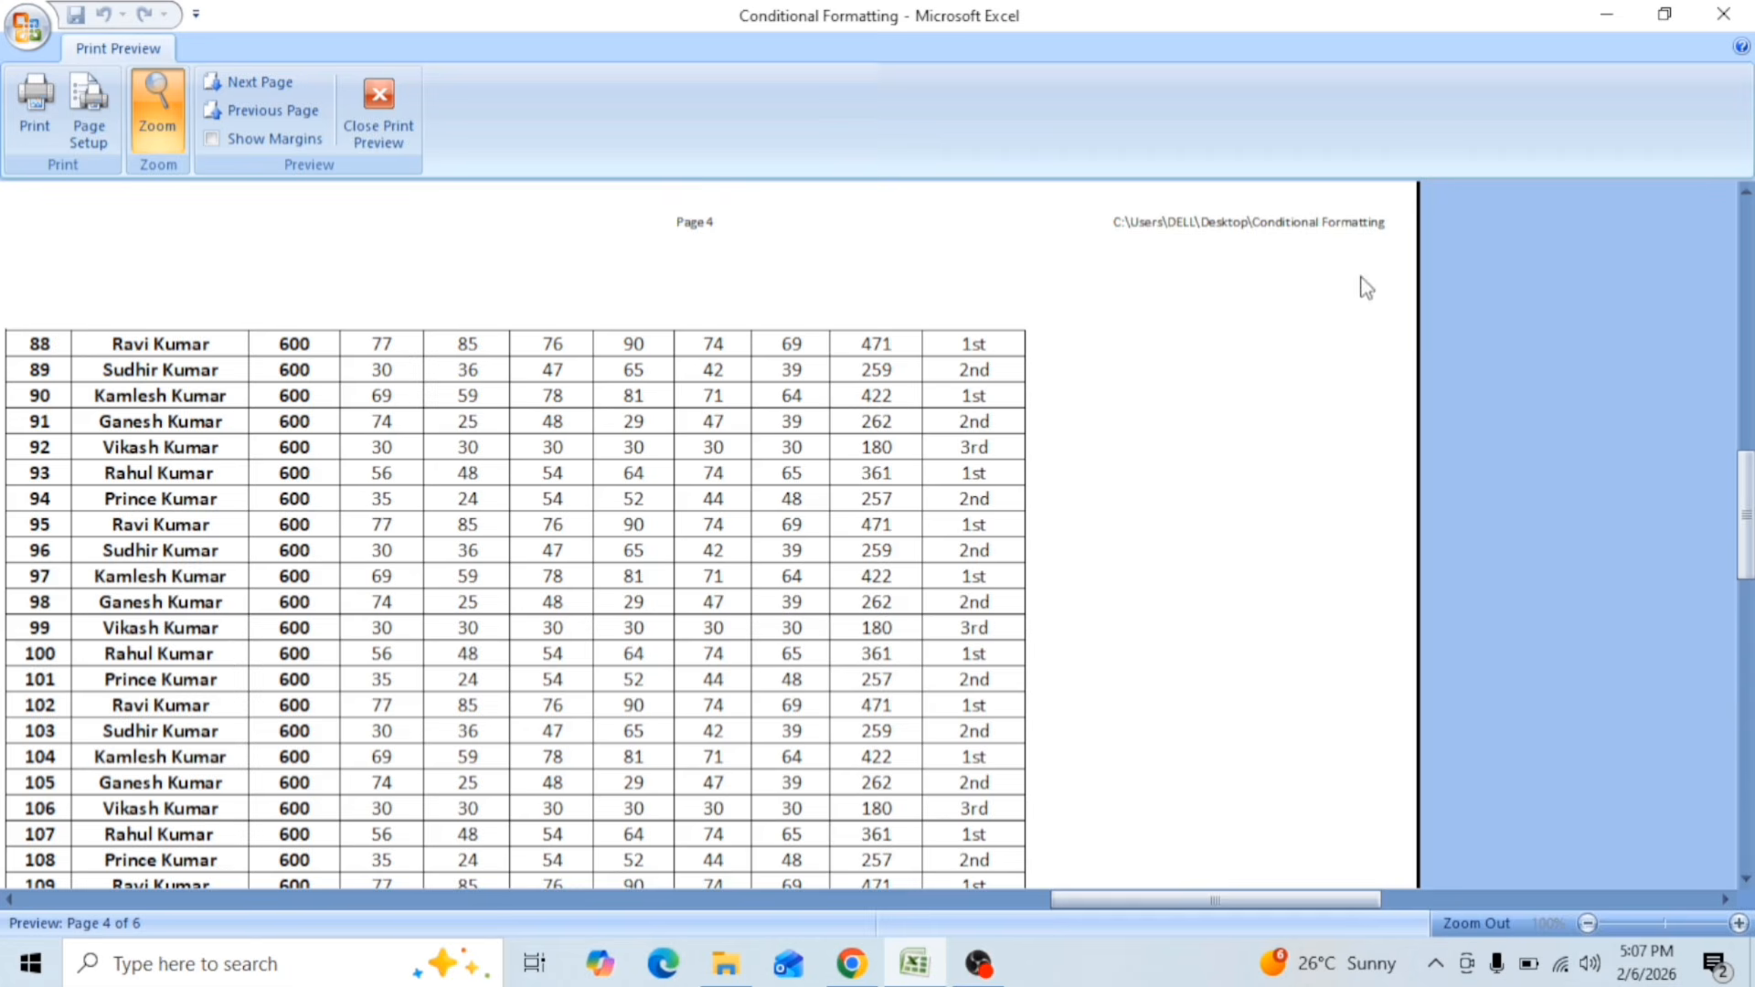
pyautogui.click(1199, 236)
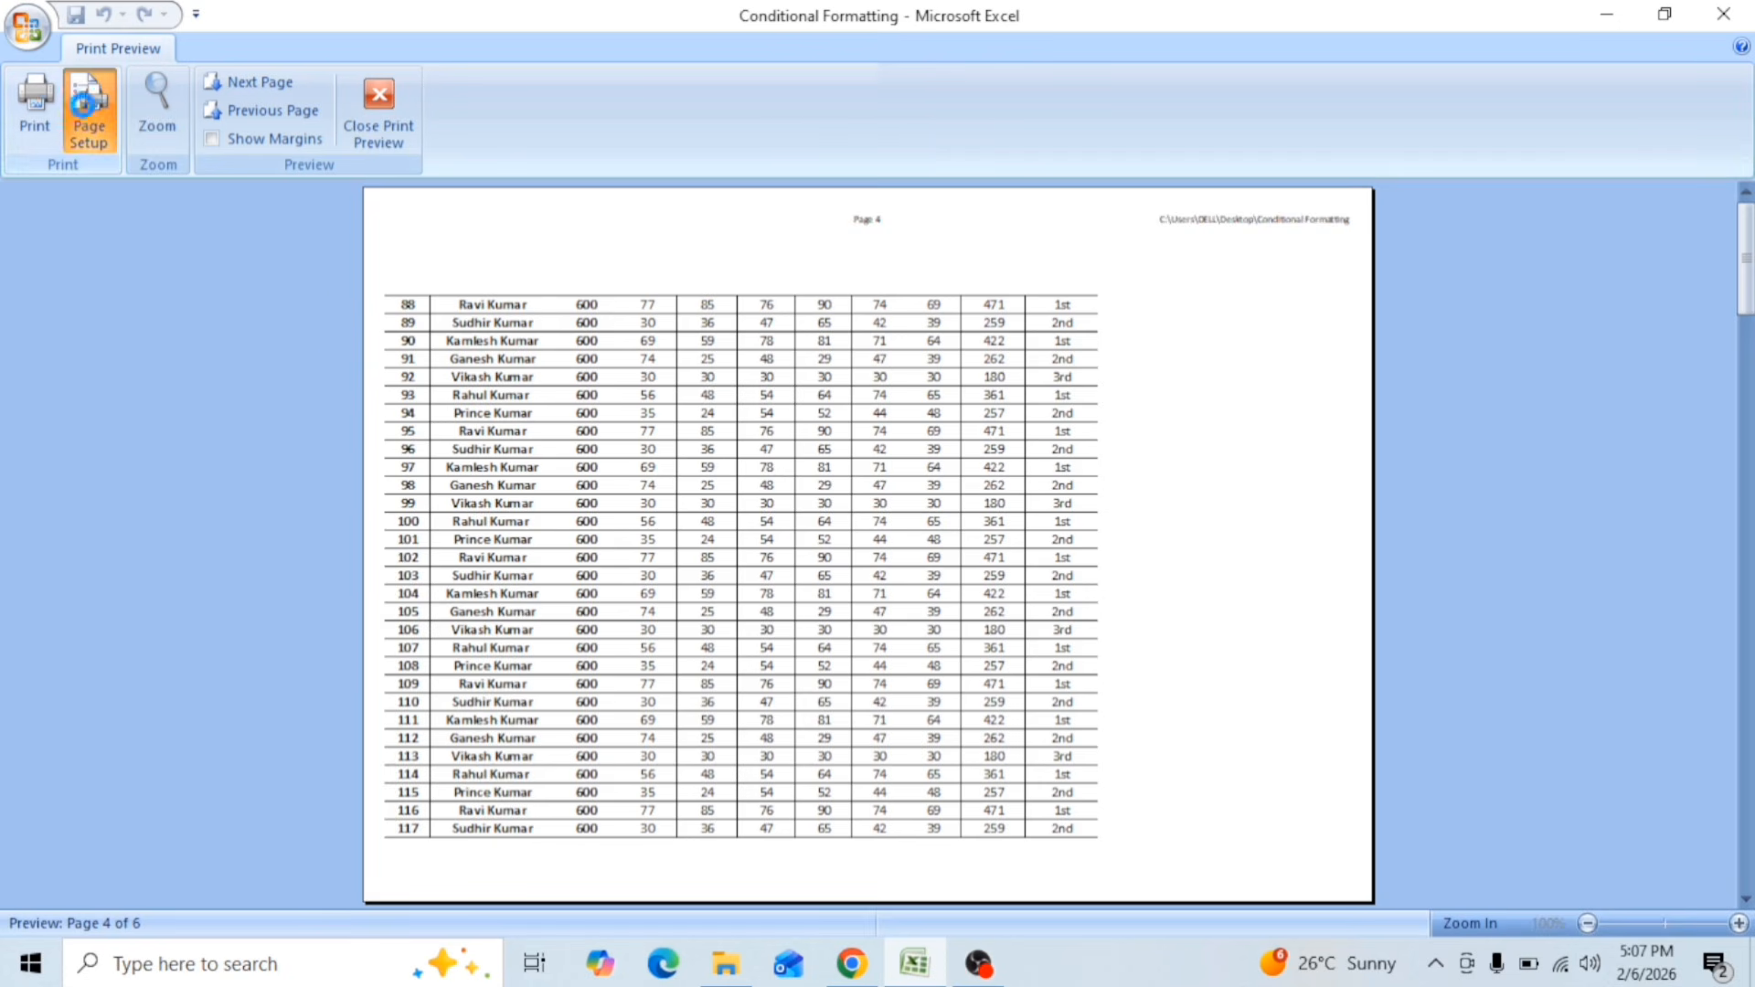
# Step: Set Sheet2's header to the "Page 4 of ?" preset, apply it, and check the header enlarged in the preview
pyautogui.click(84, 103)
pyautogui.click(1188, 448)
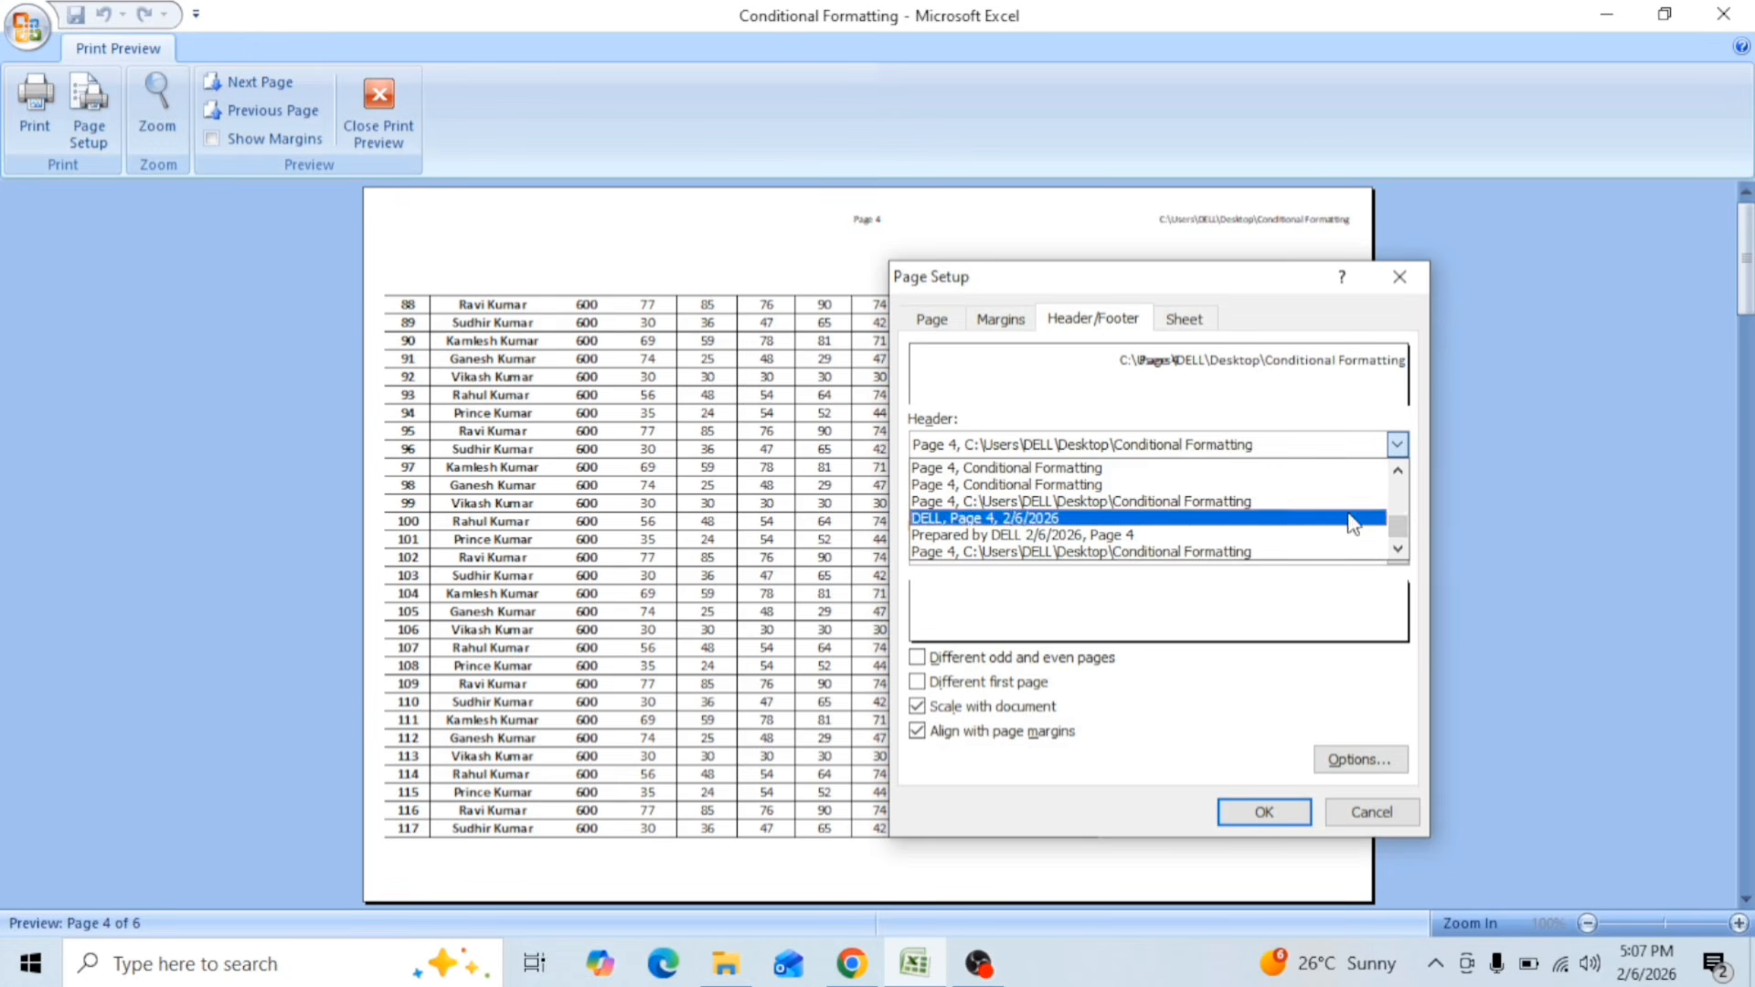
pyautogui.moveTo(1399, 529); pyautogui.dragTo(1399, 481)
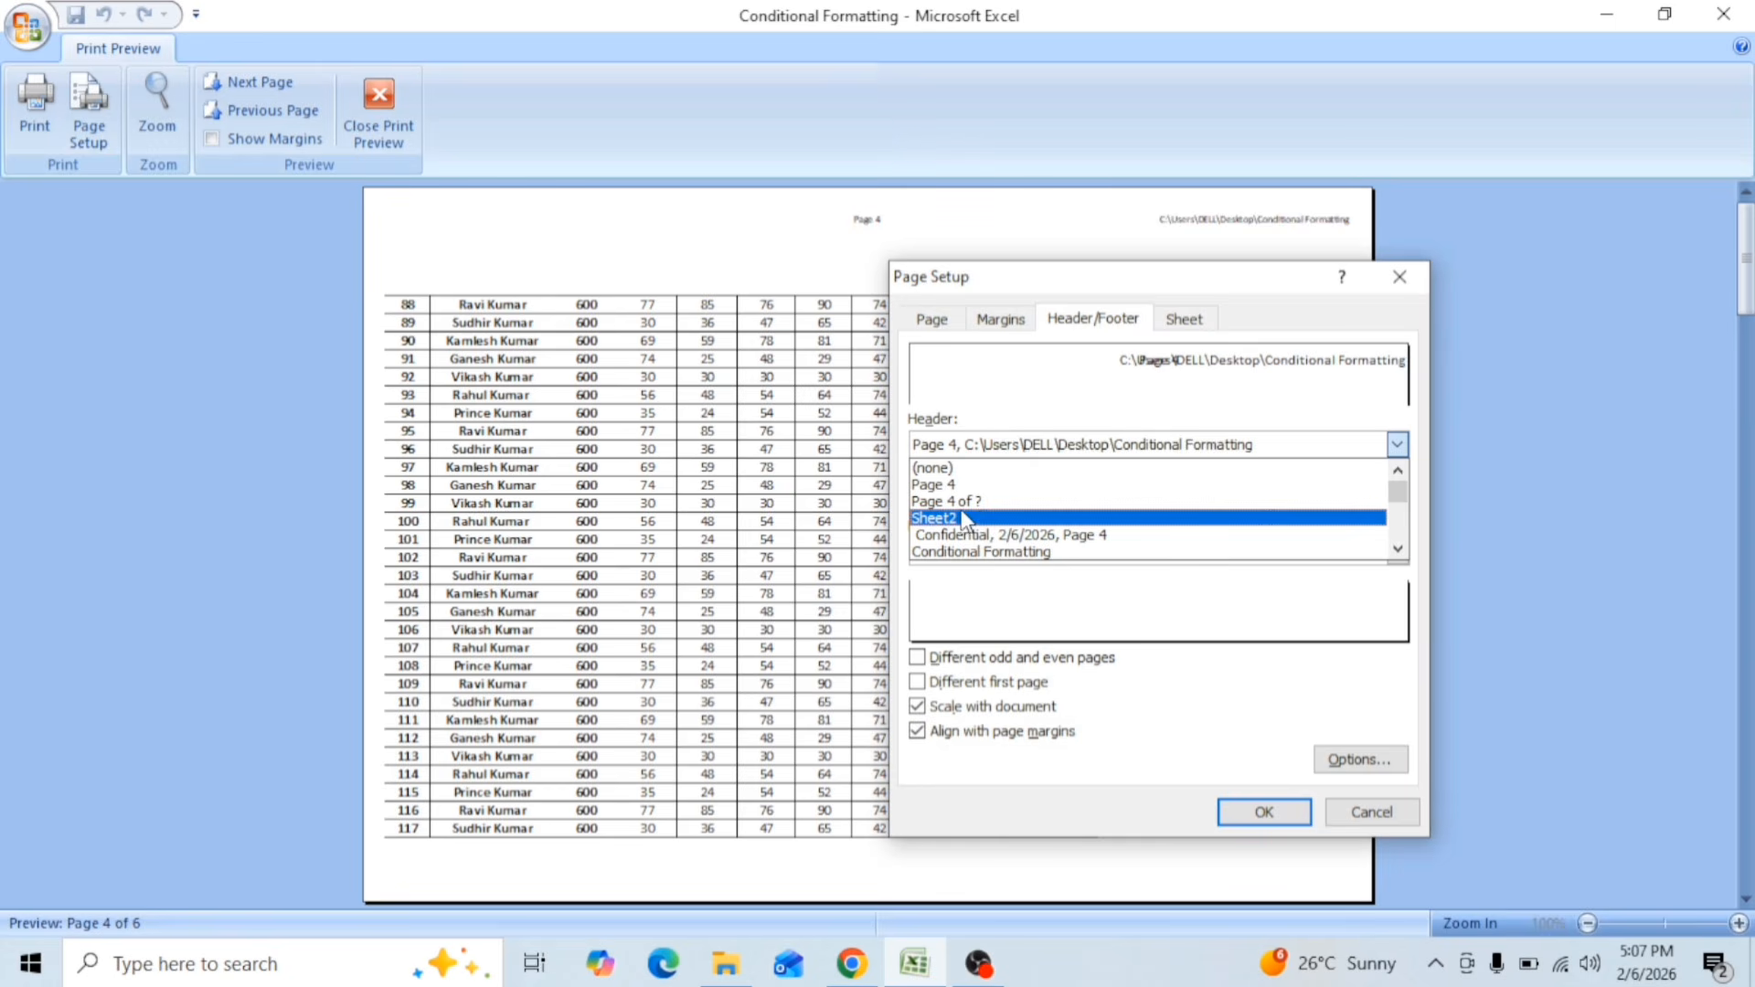
pyautogui.press('Up')
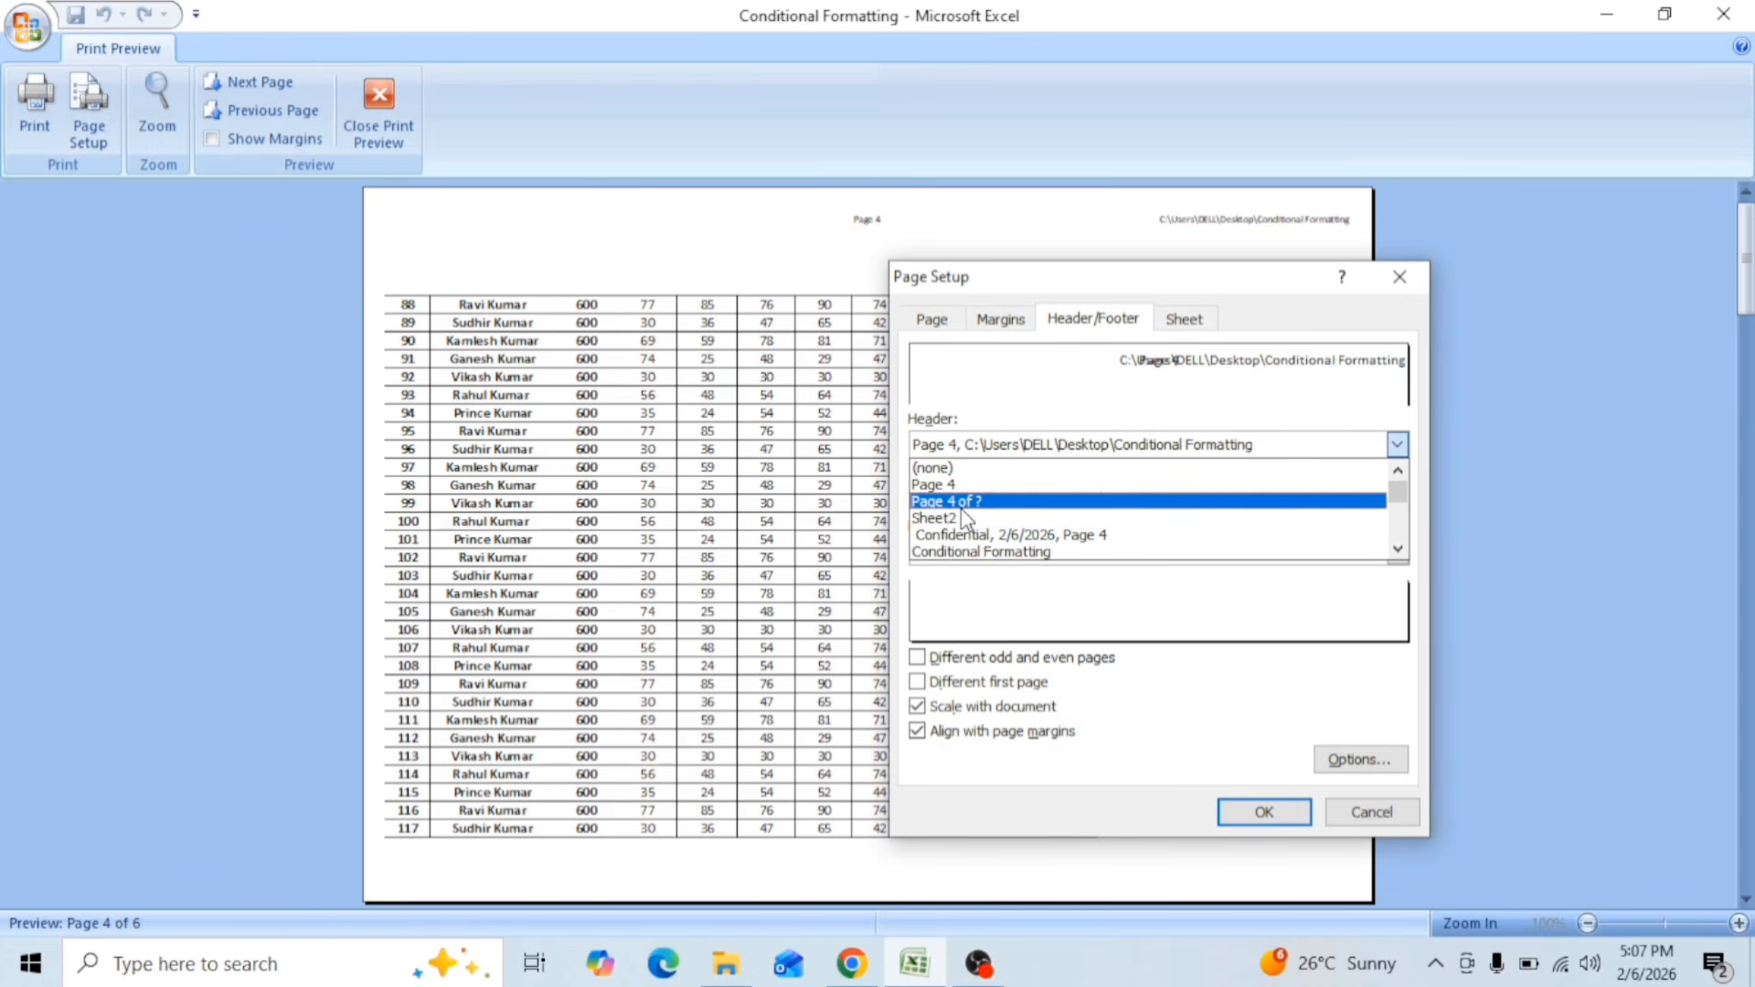
pyautogui.press('Return')
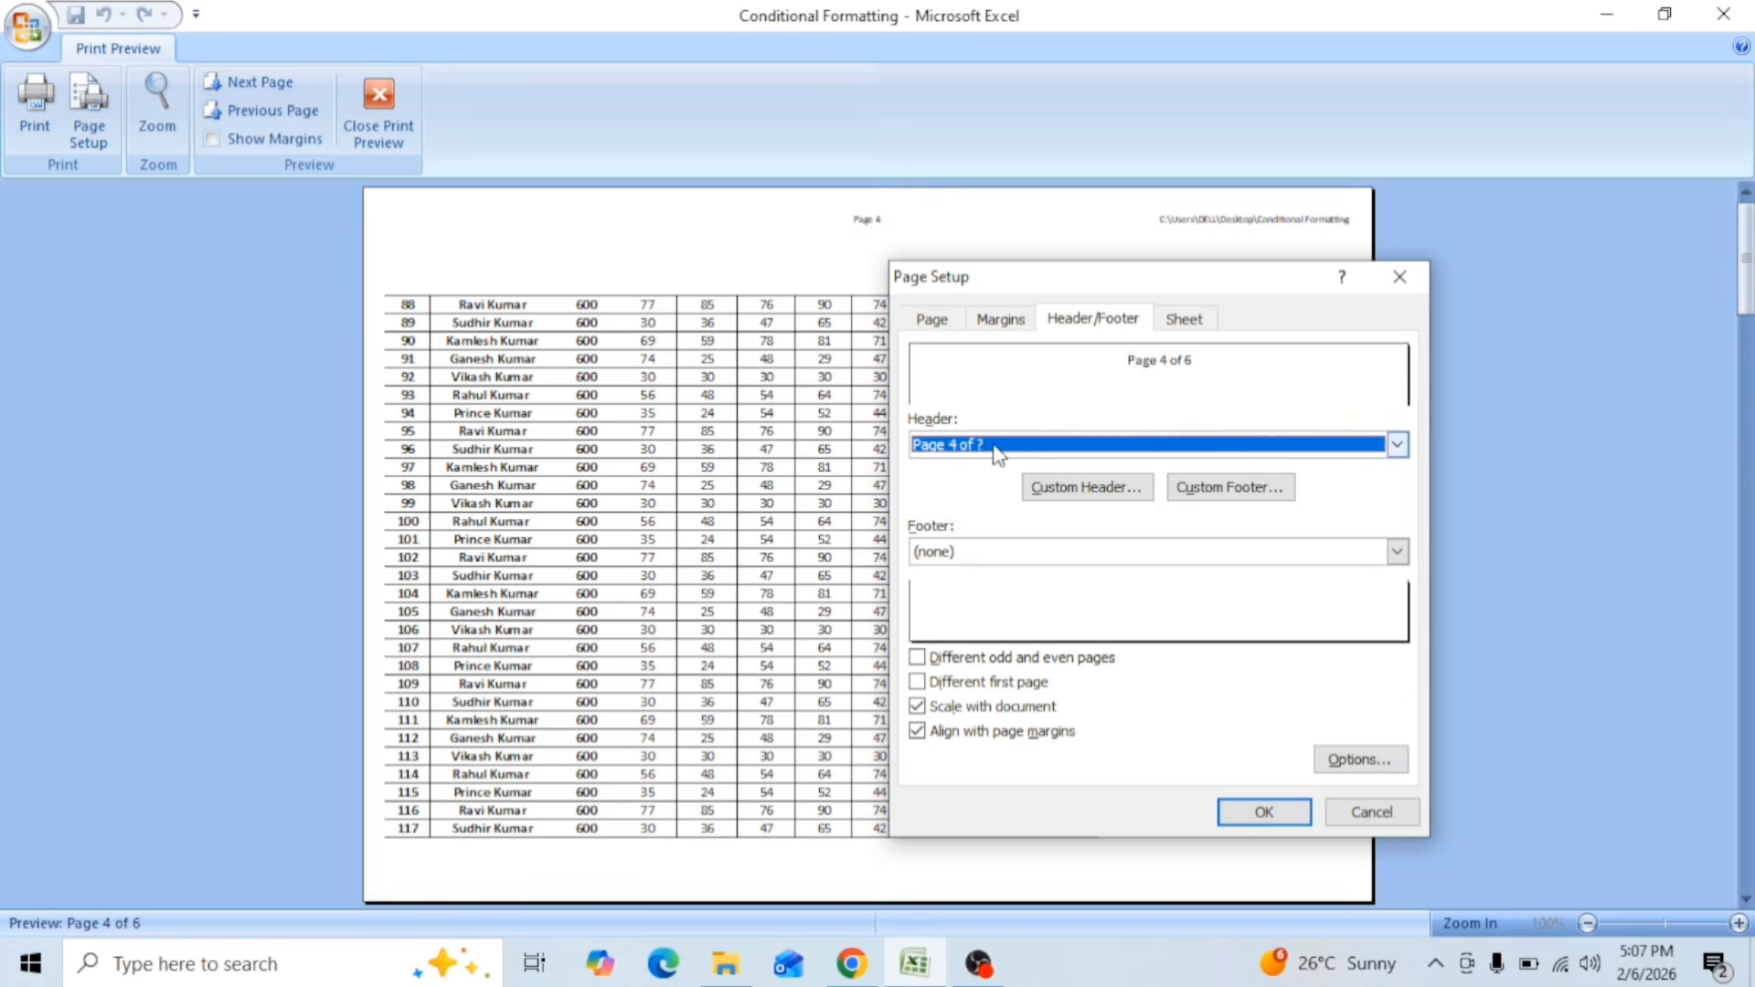
pyautogui.click(1252, 813)
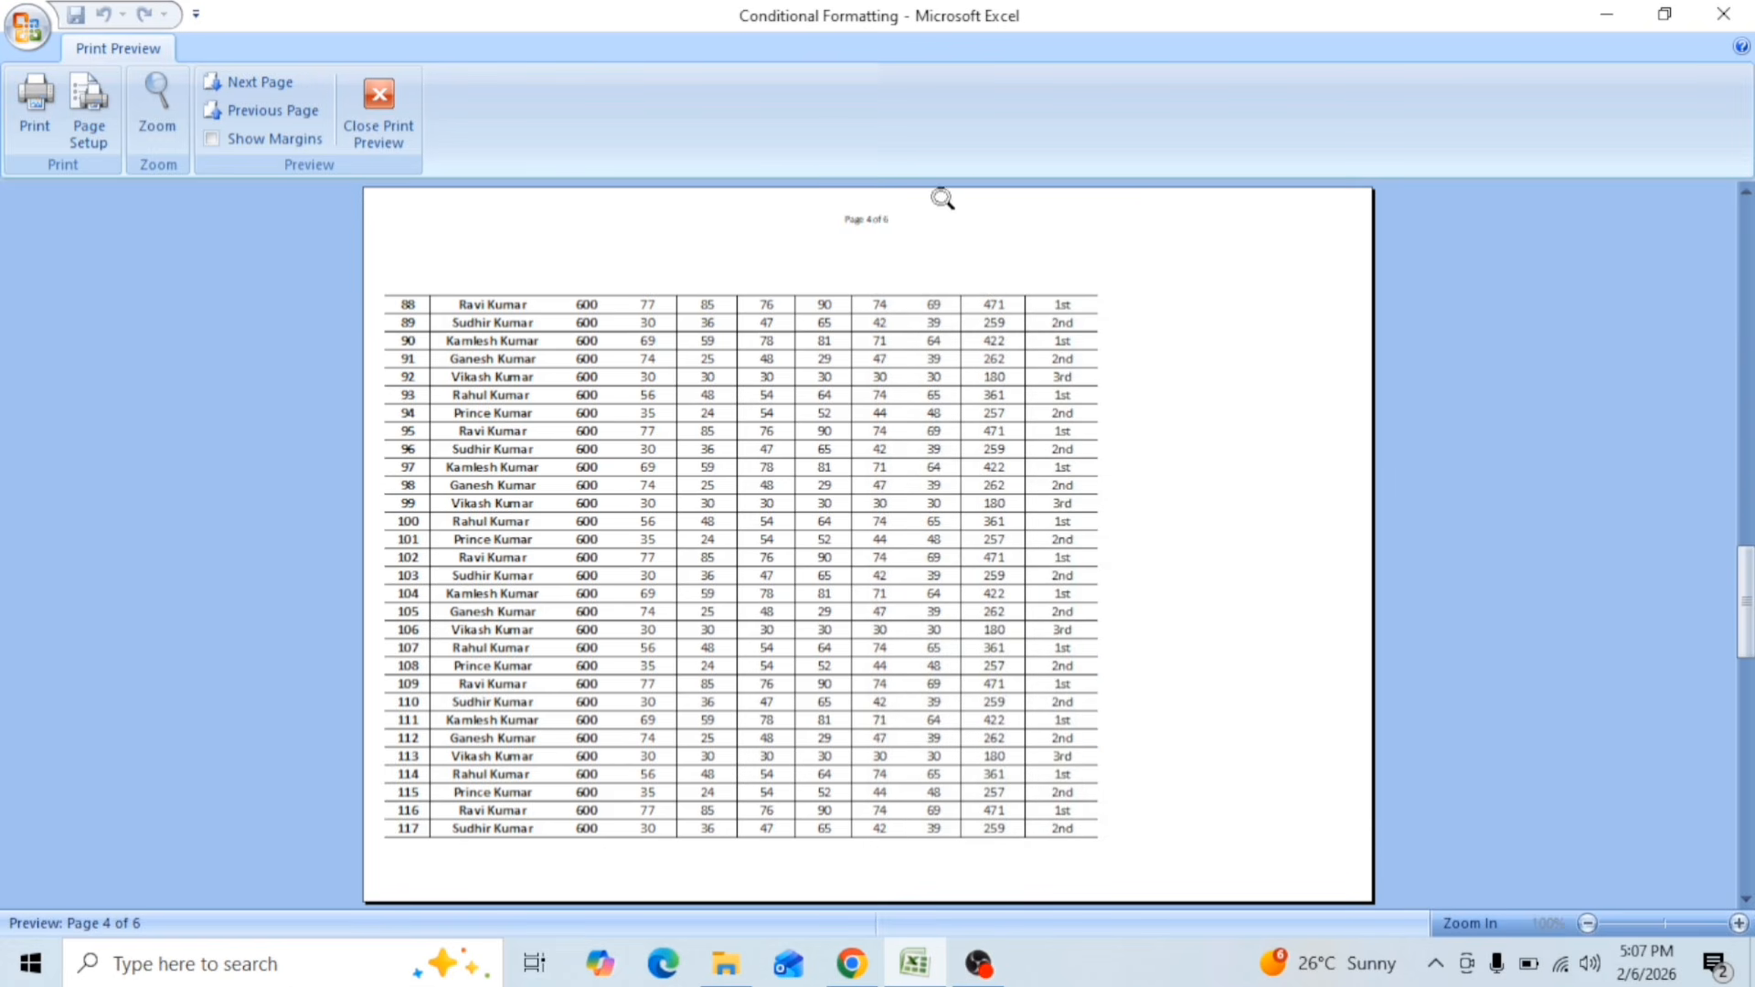
pyautogui.click(872, 252)
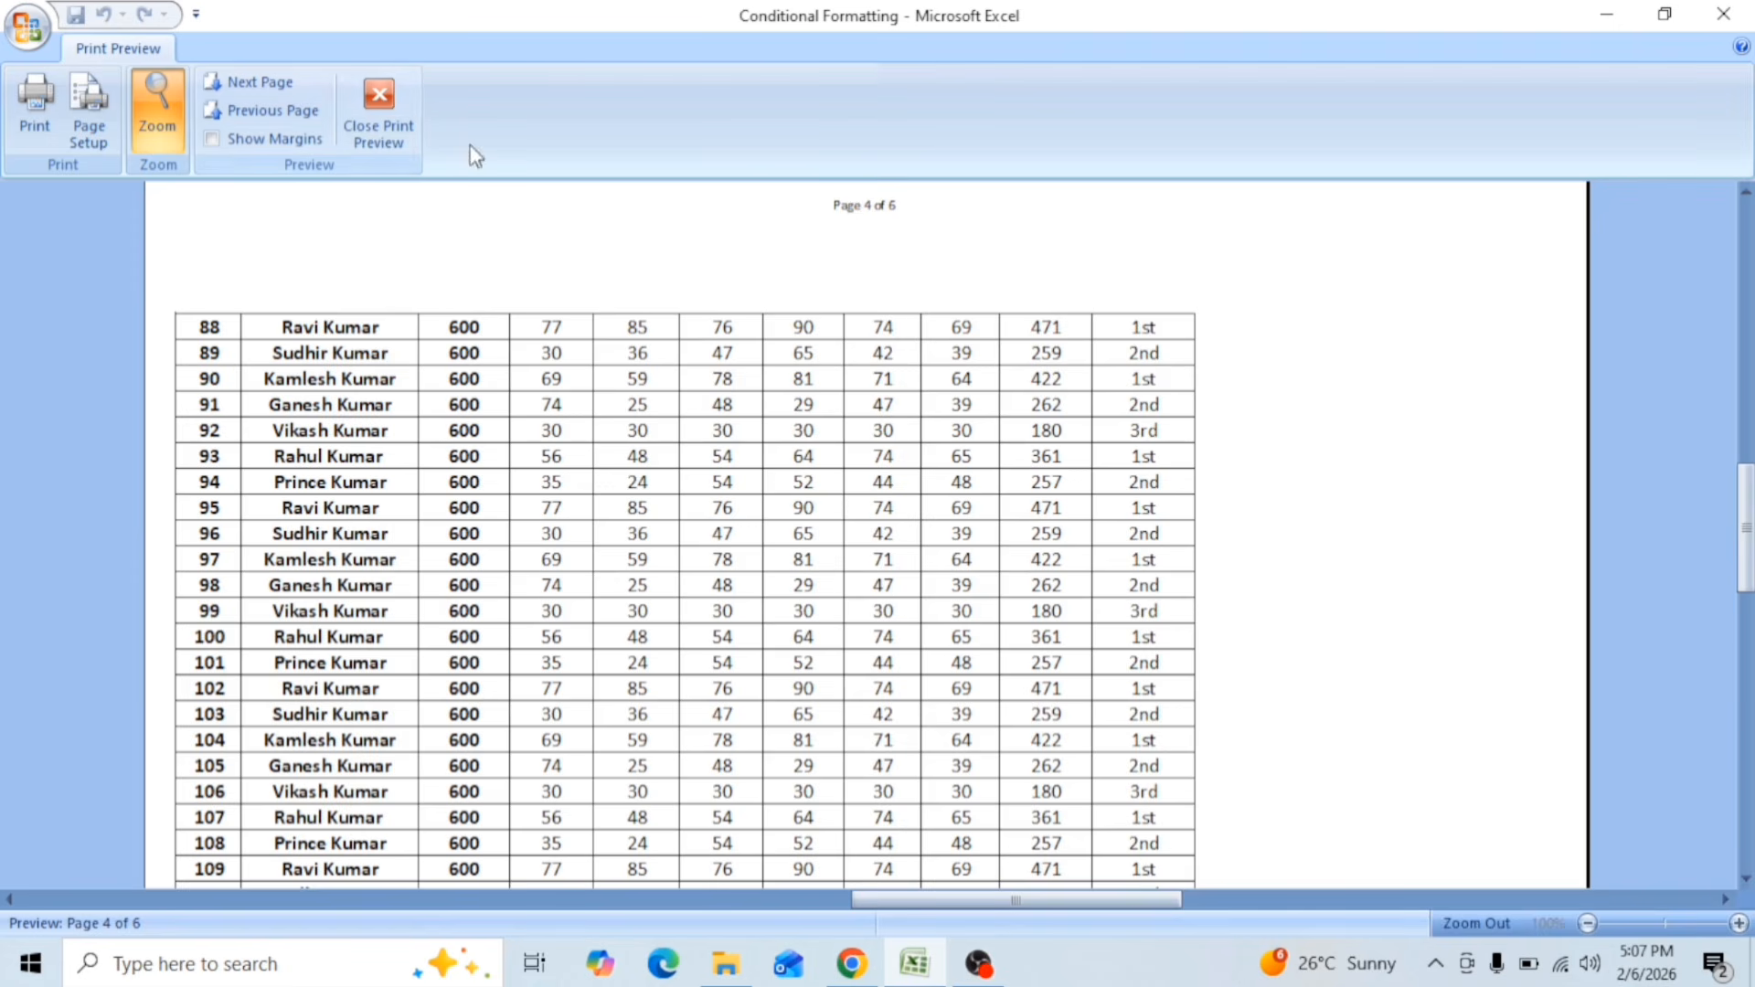
# Step: Examine the footer presets, the custom header sections and the sheet print options in the page setup without changing them
pyautogui.click(88, 114)
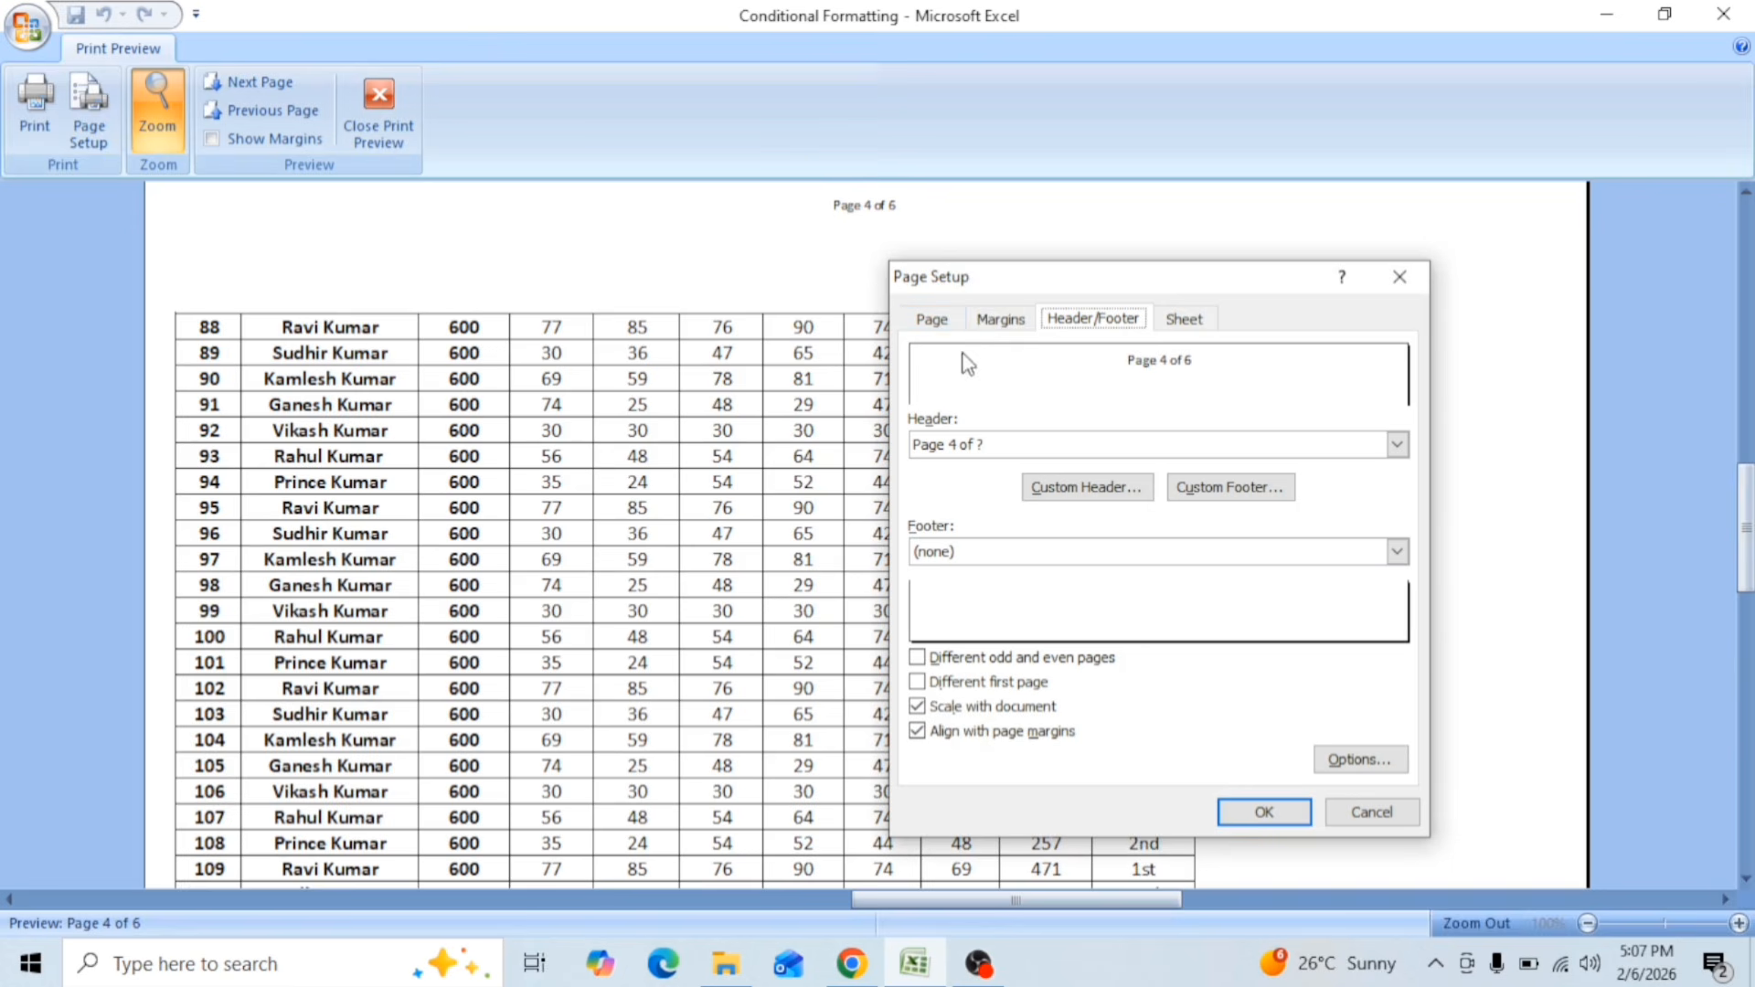
pyautogui.click(1083, 559)
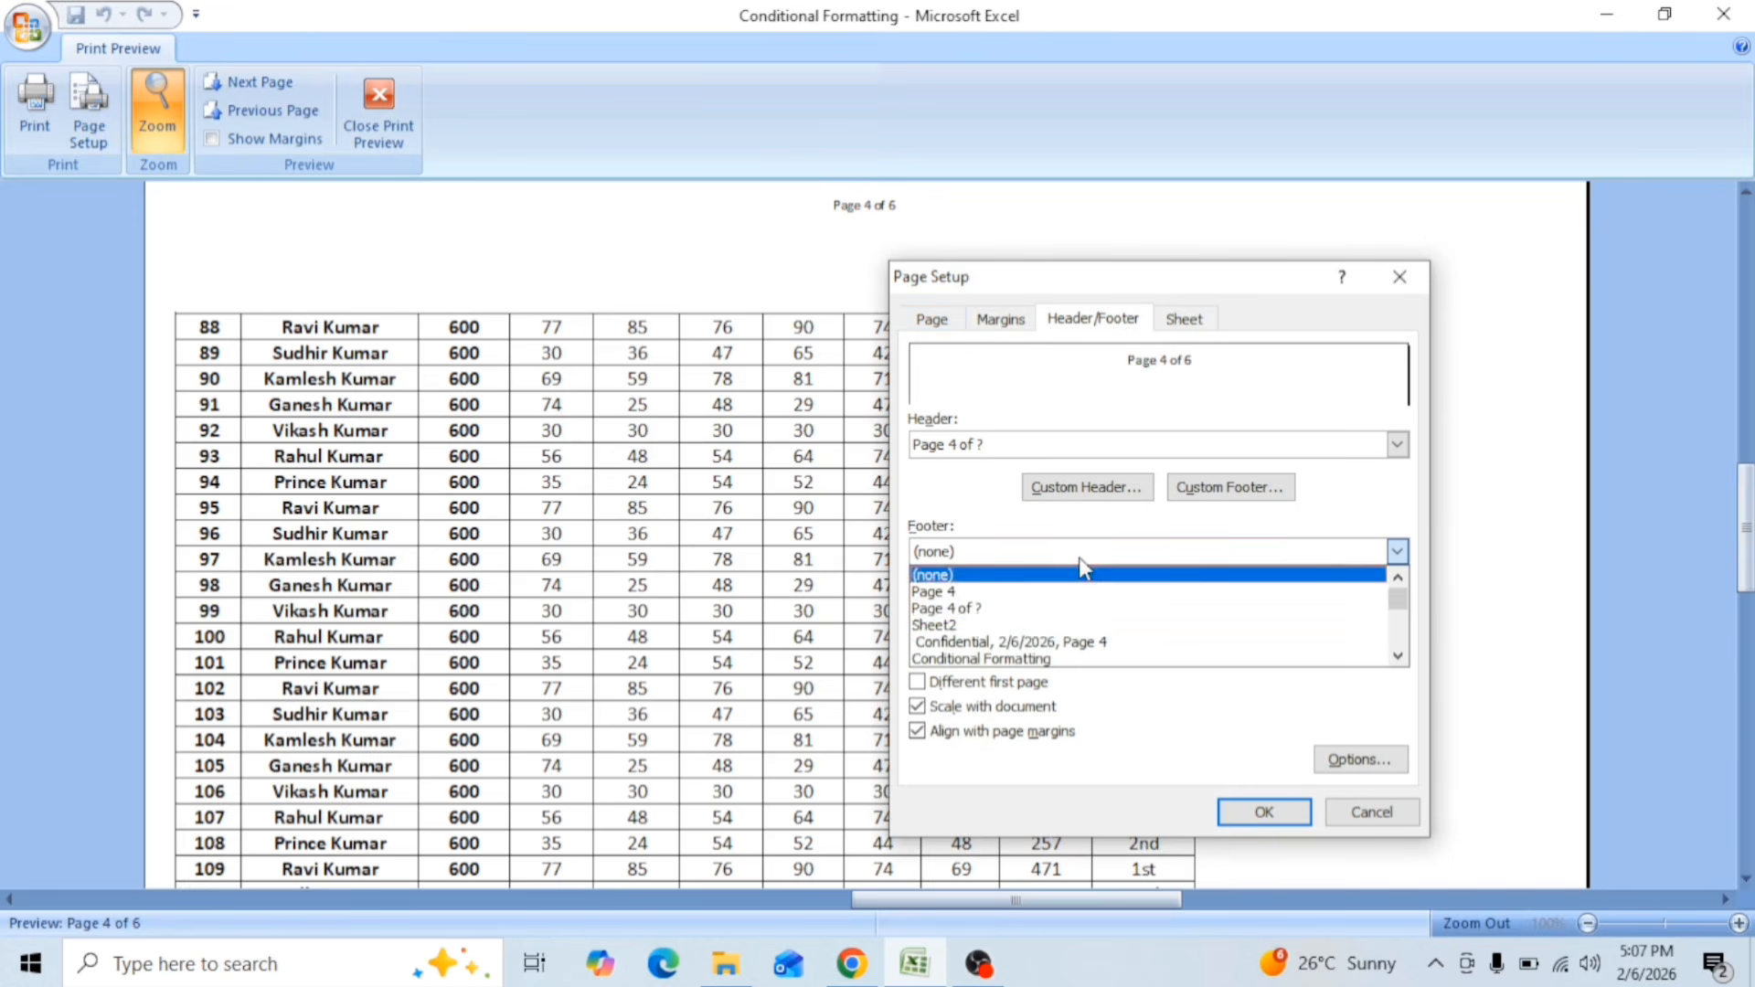
pyautogui.scroll(-2, 1038, 659)
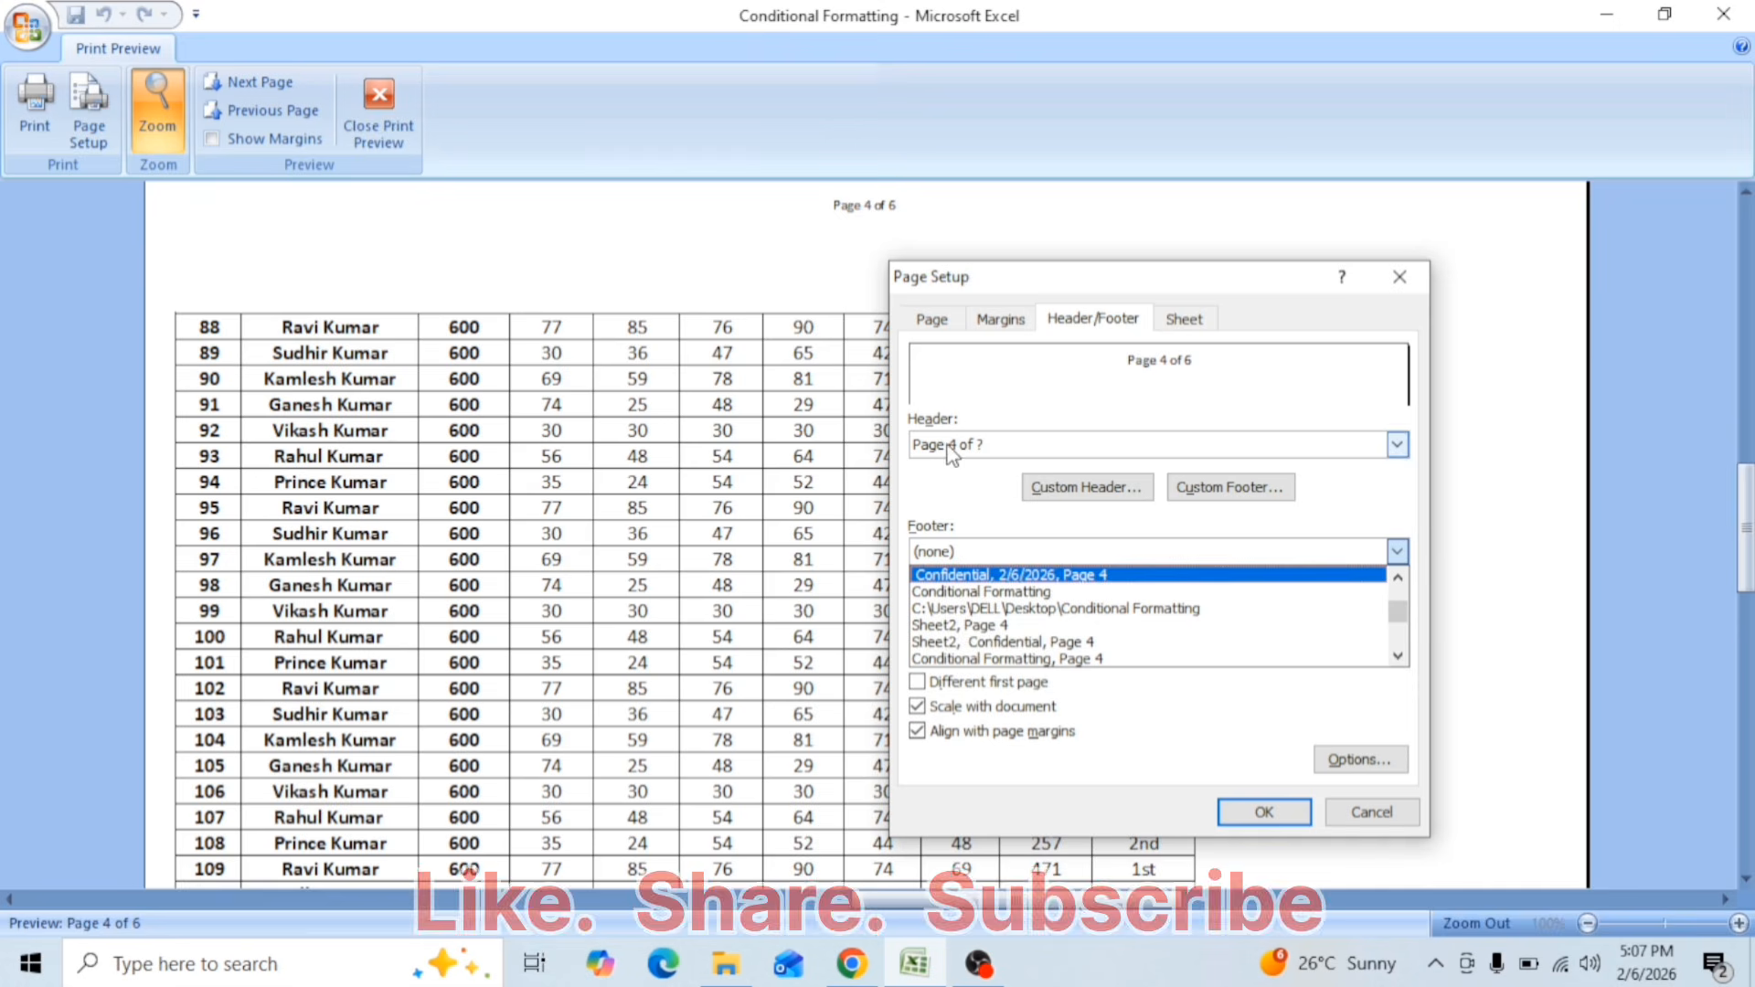
pyautogui.click(1085, 487)
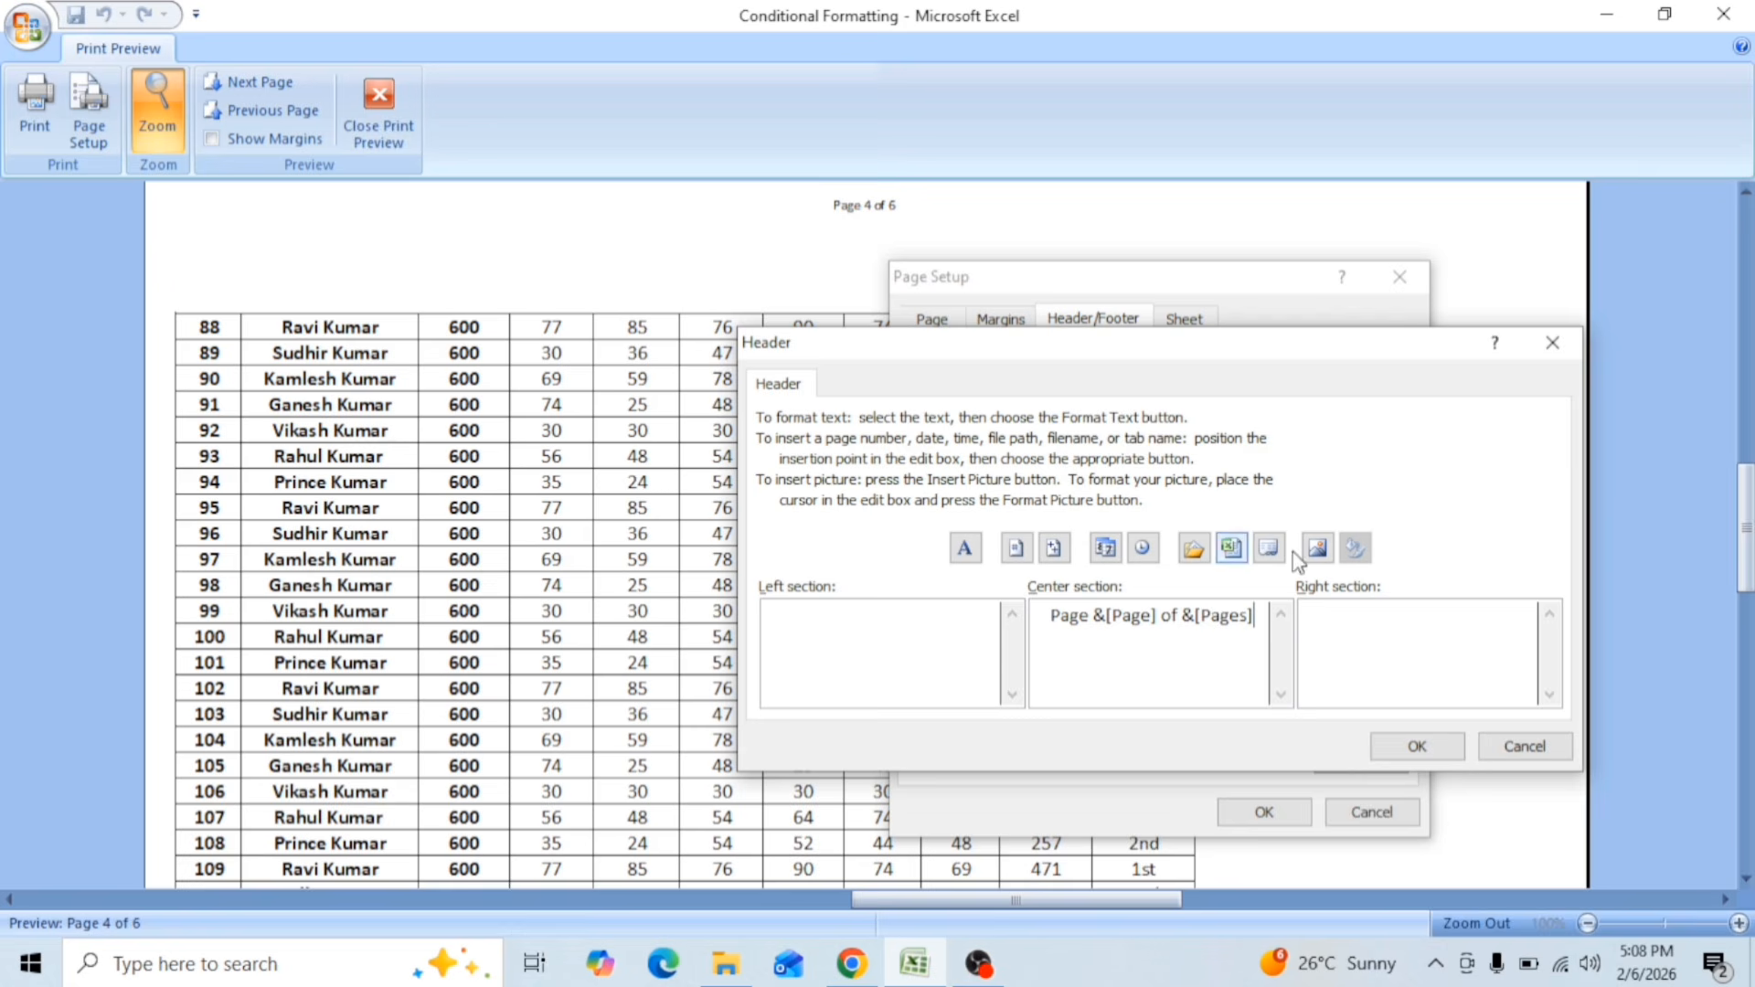
pyautogui.click(1552, 342)
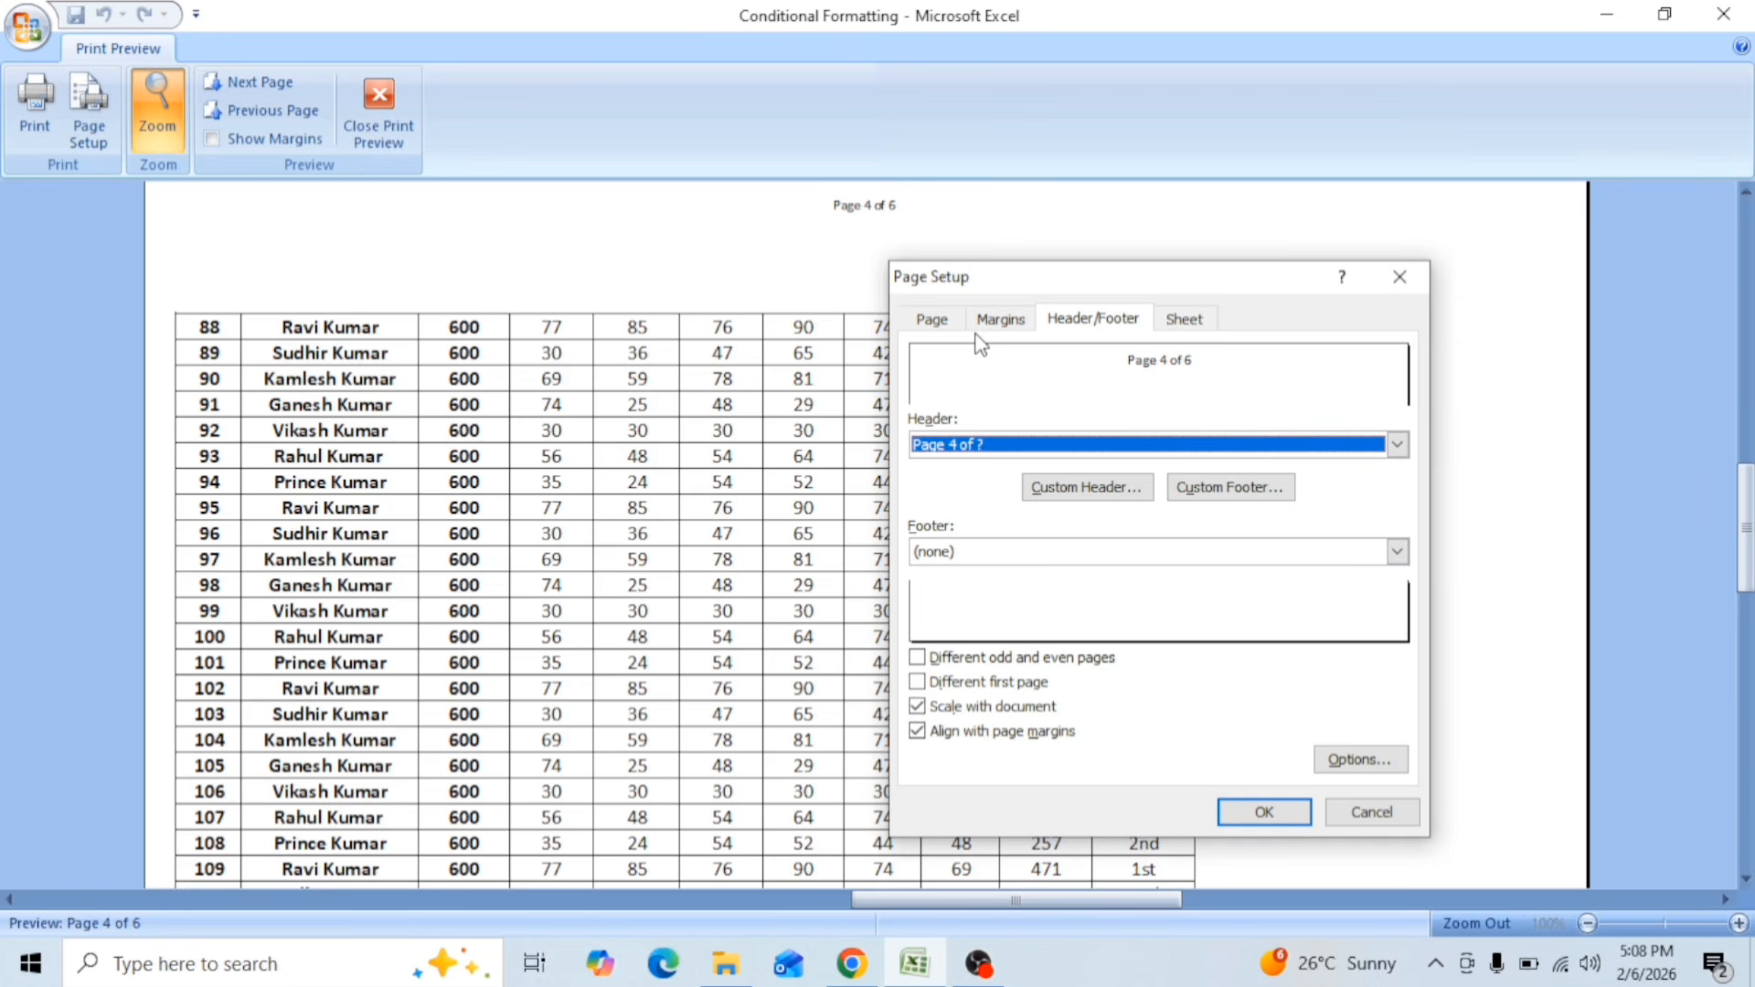
pyautogui.click(1191, 321)
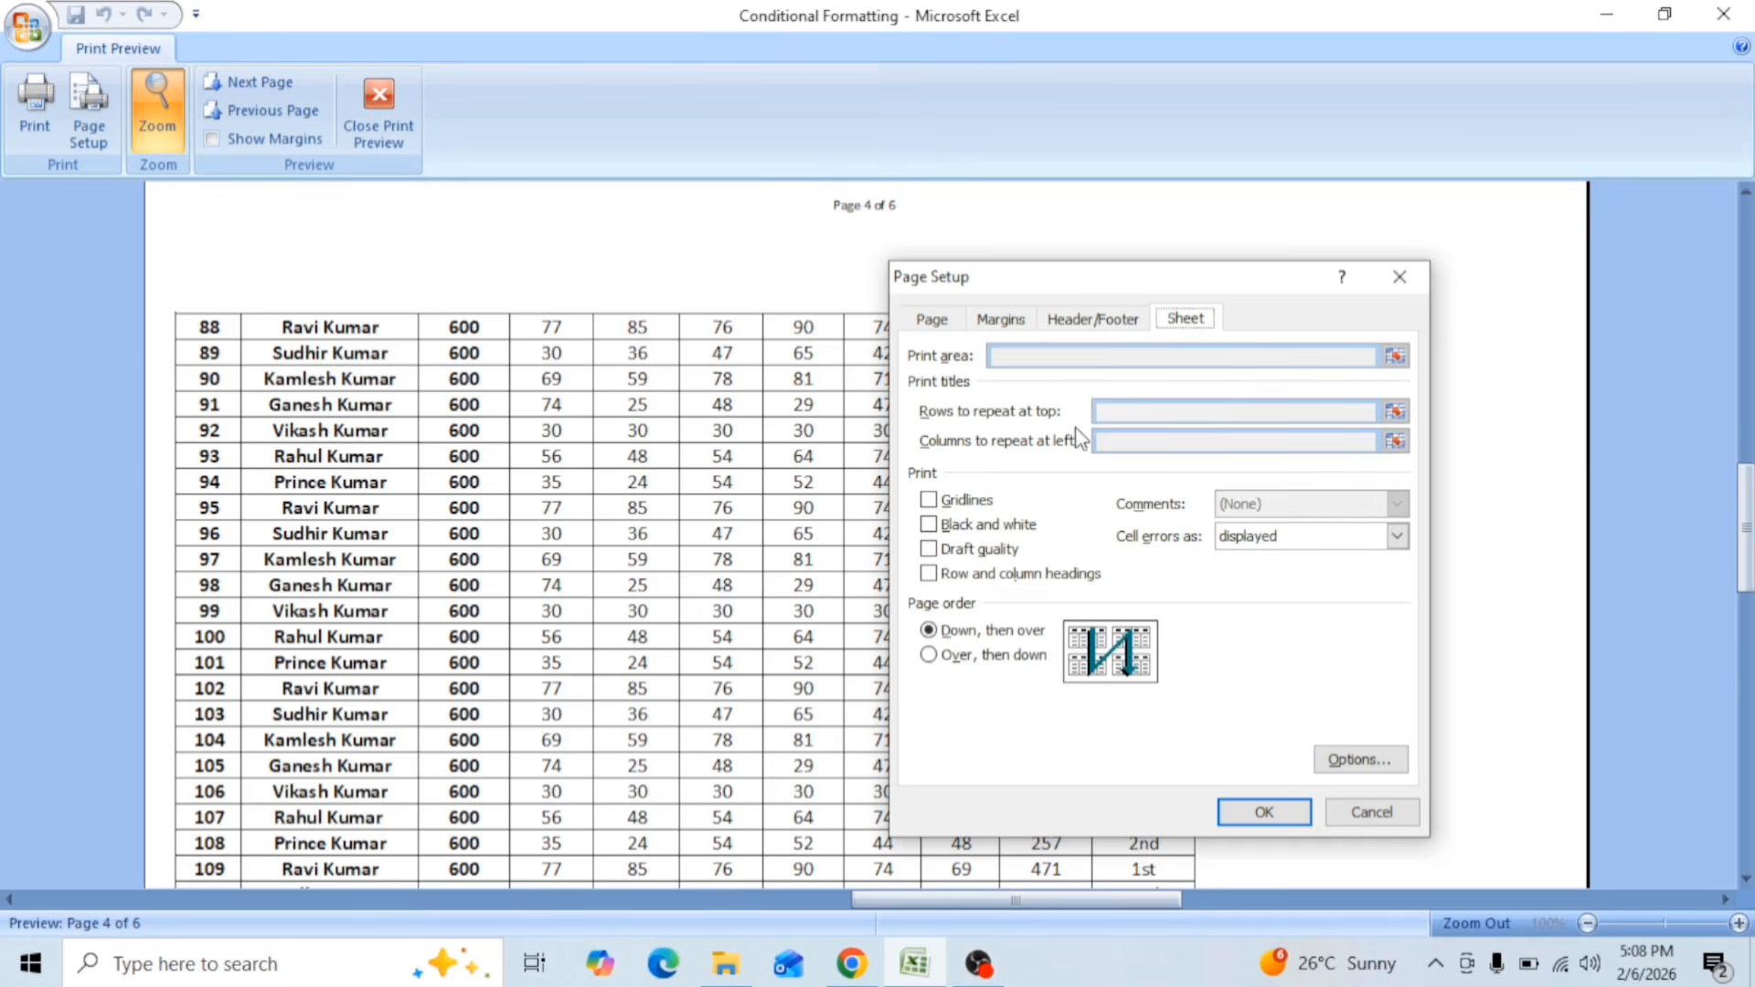
pyautogui.click(1400, 276)
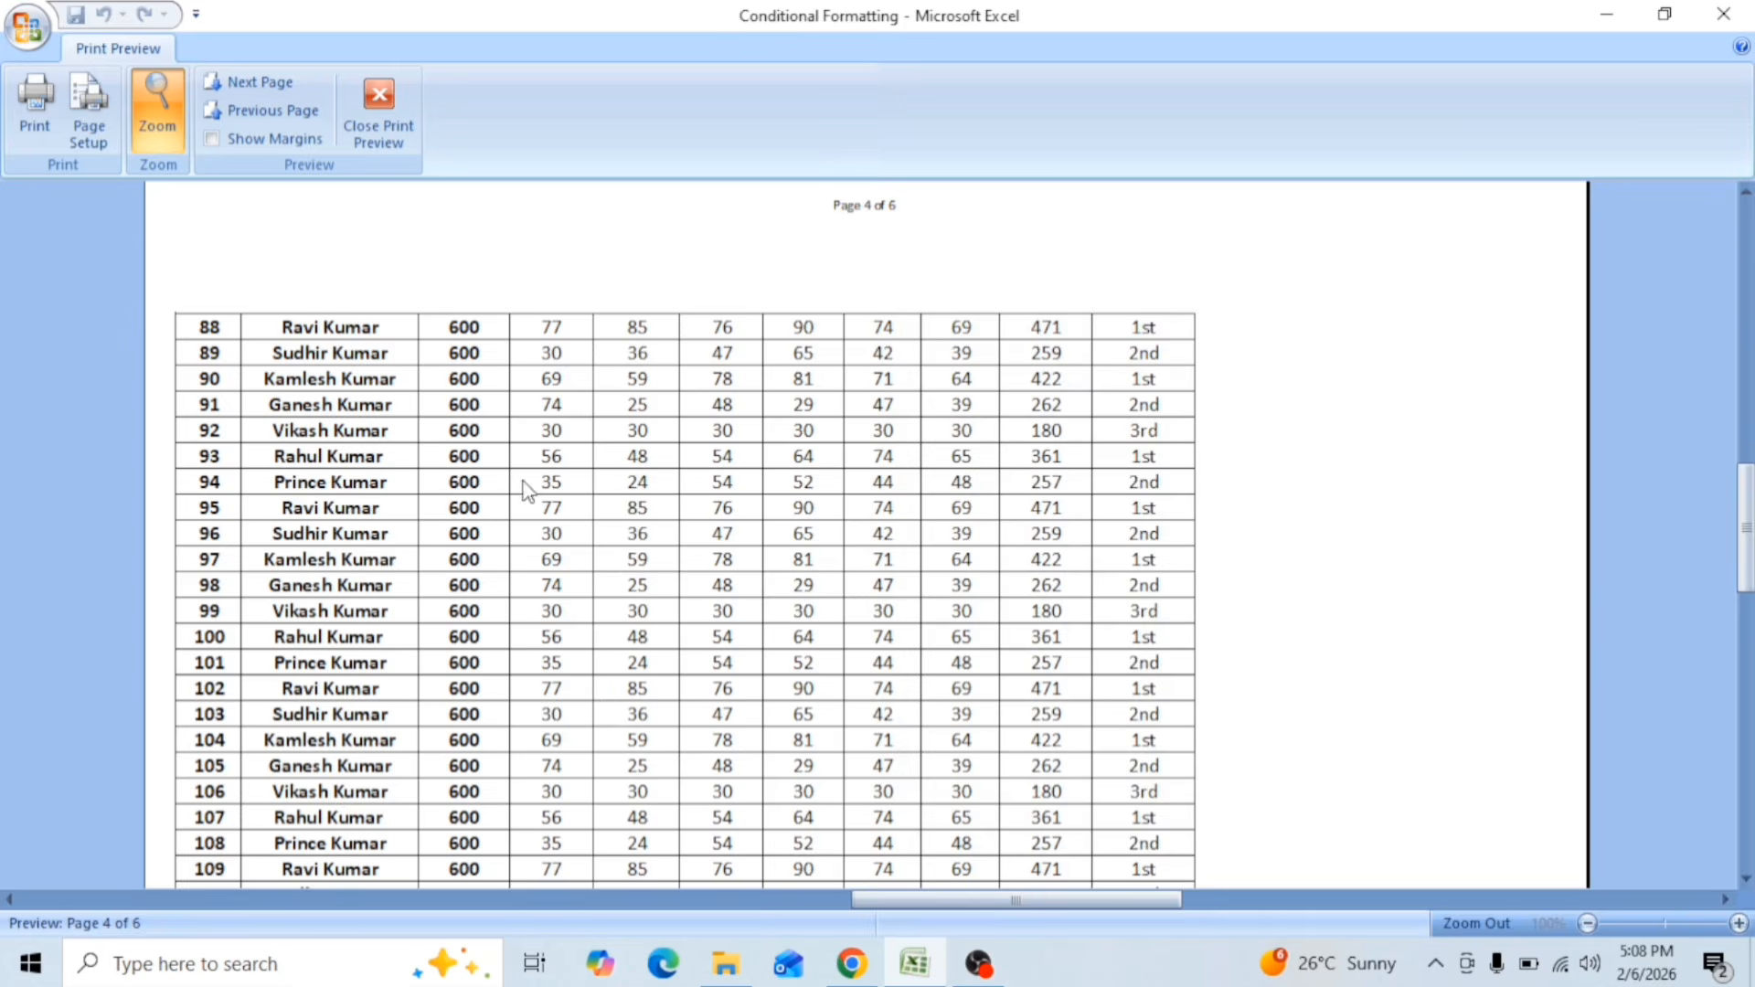
# Step: Examine Sheet2's preview pages for the page header and table heading row, and check the print titles settings available there
pyautogui.scroll(3, 637, 395)
pyautogui.scroll(2, 654, 428)
pyautogui.click(615, 391)
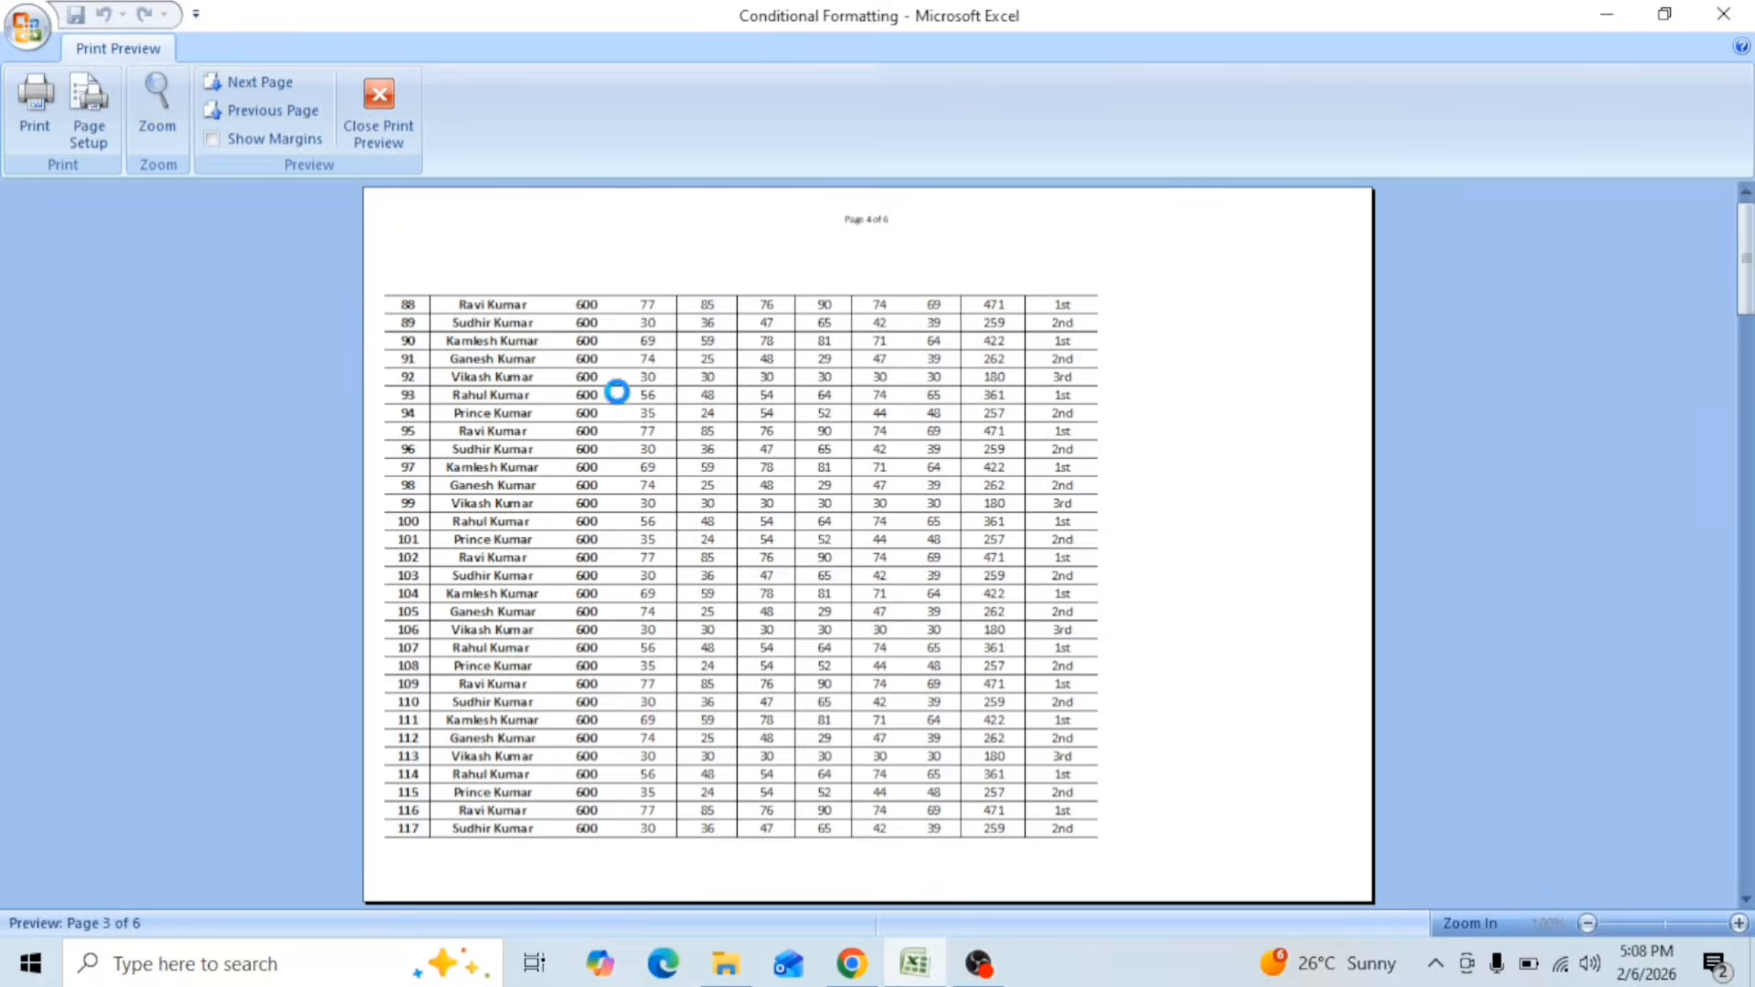
pyautogui.scroll(3, 618, 392)
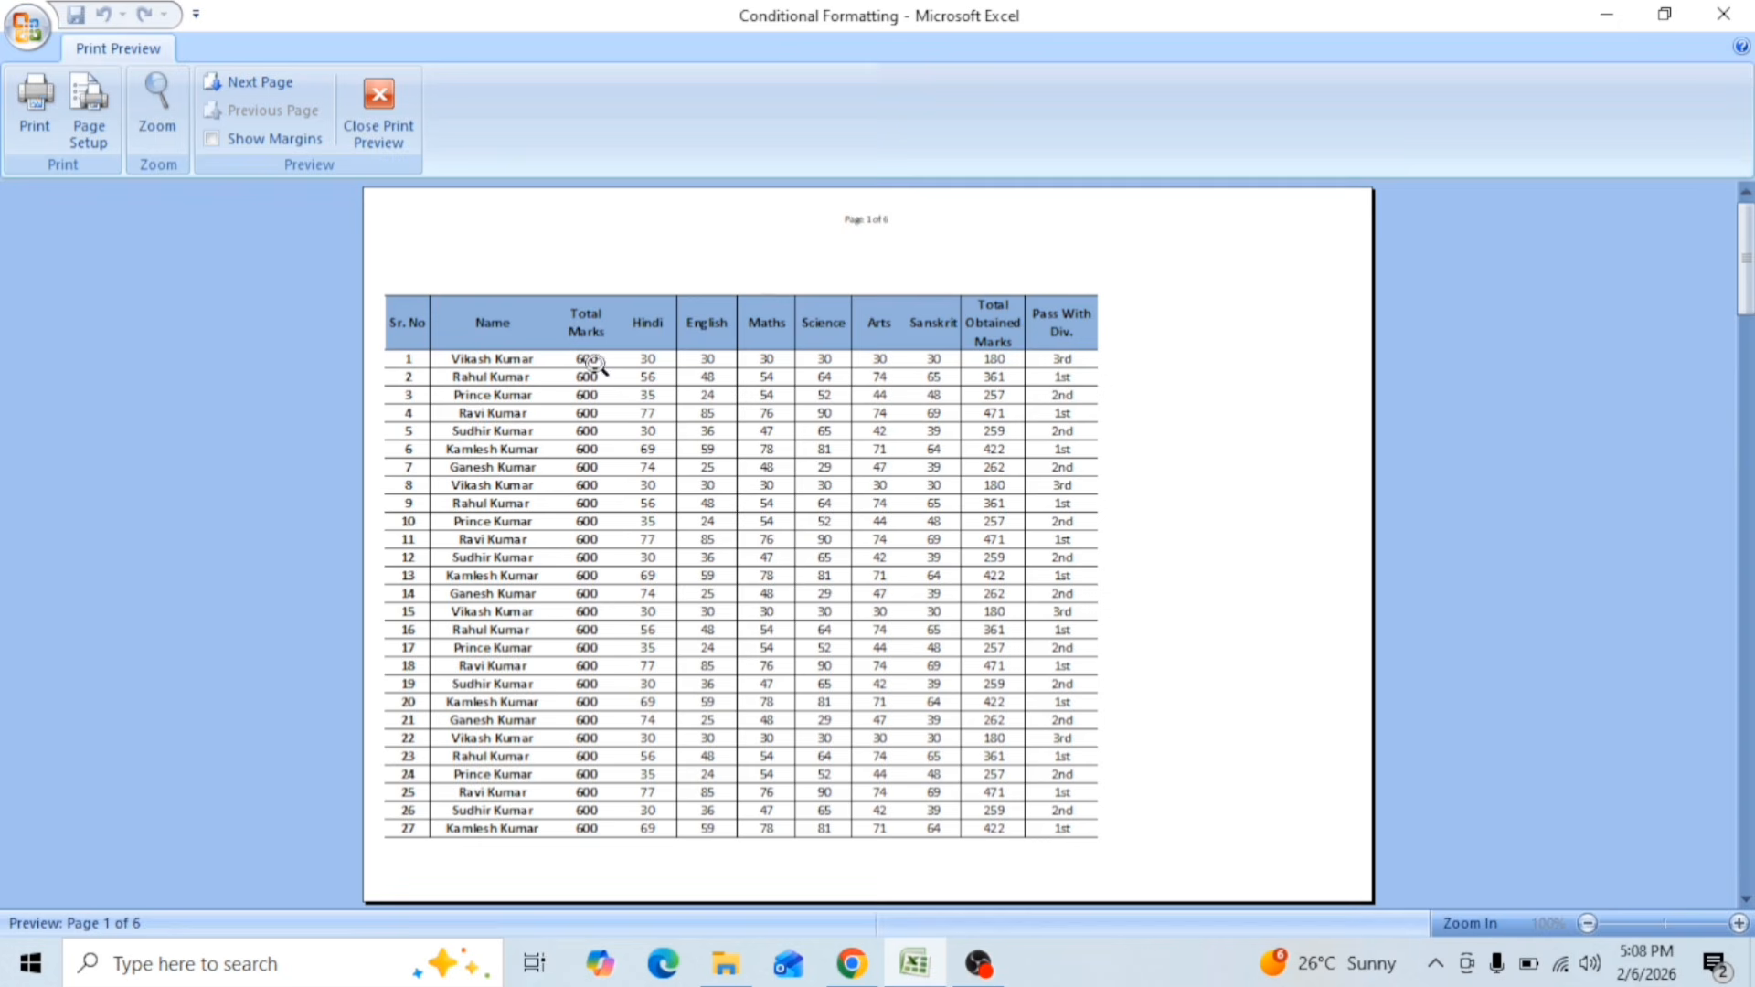
pyautogui.scroll(-2, 914, 389)
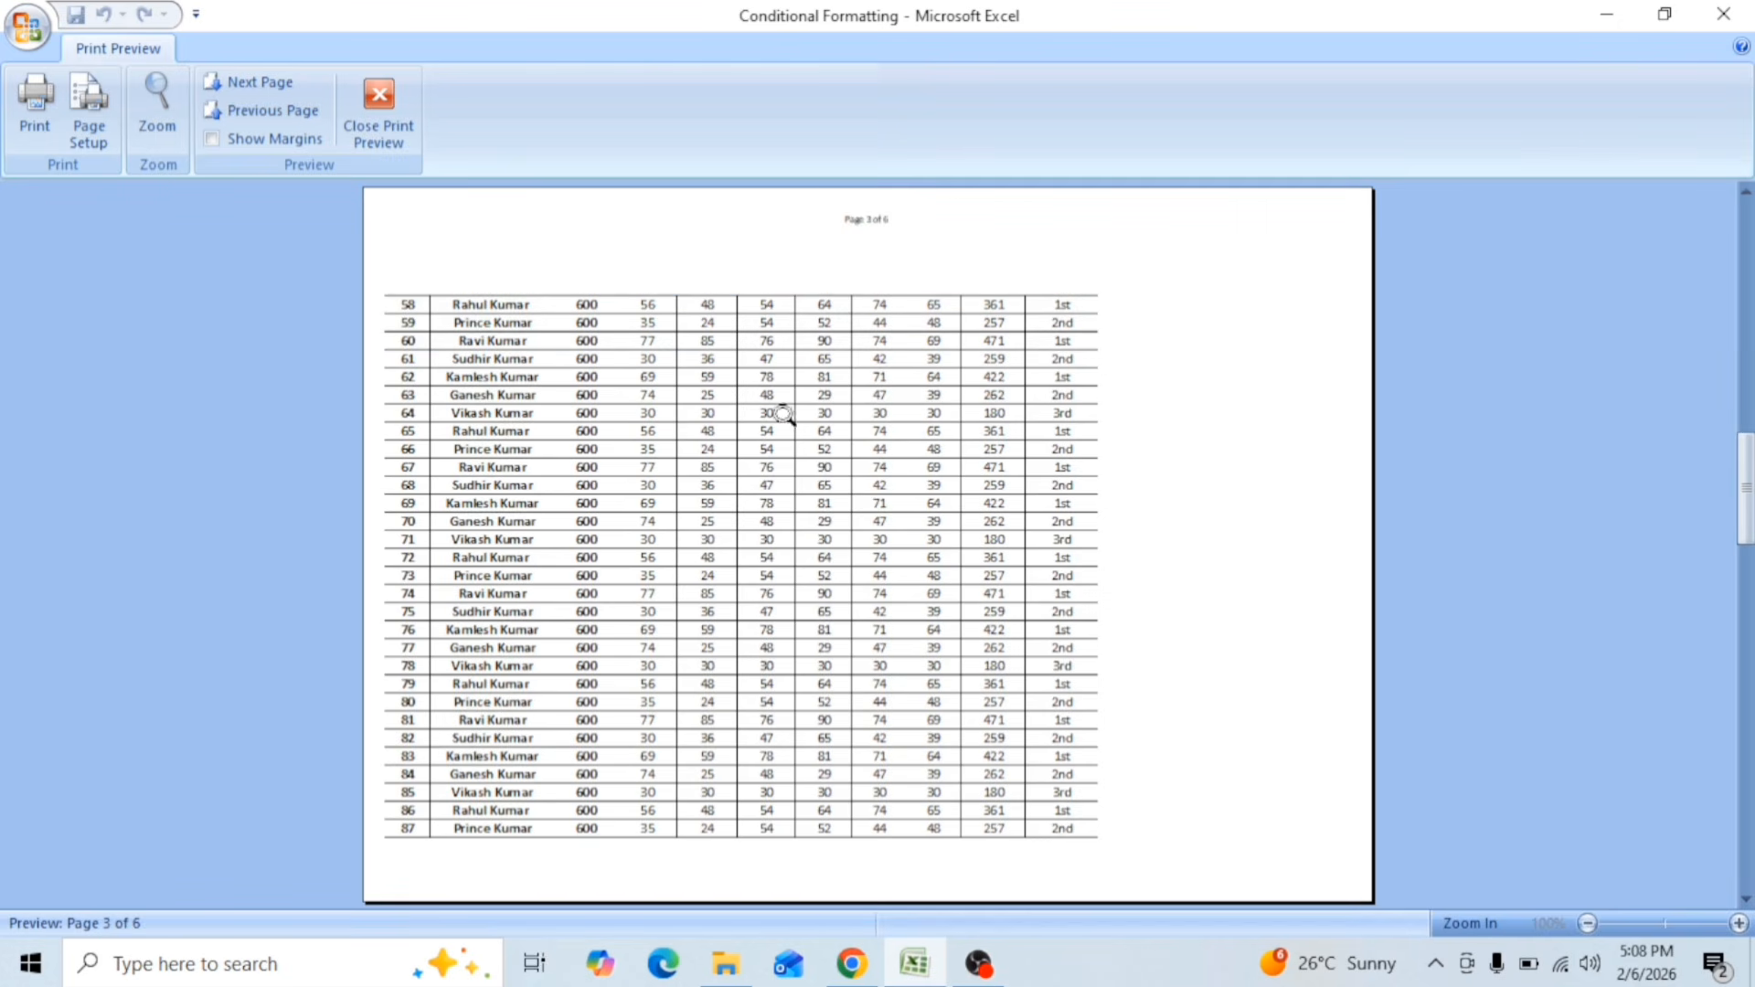
pyautogui.scroll(-2, 650, 530)
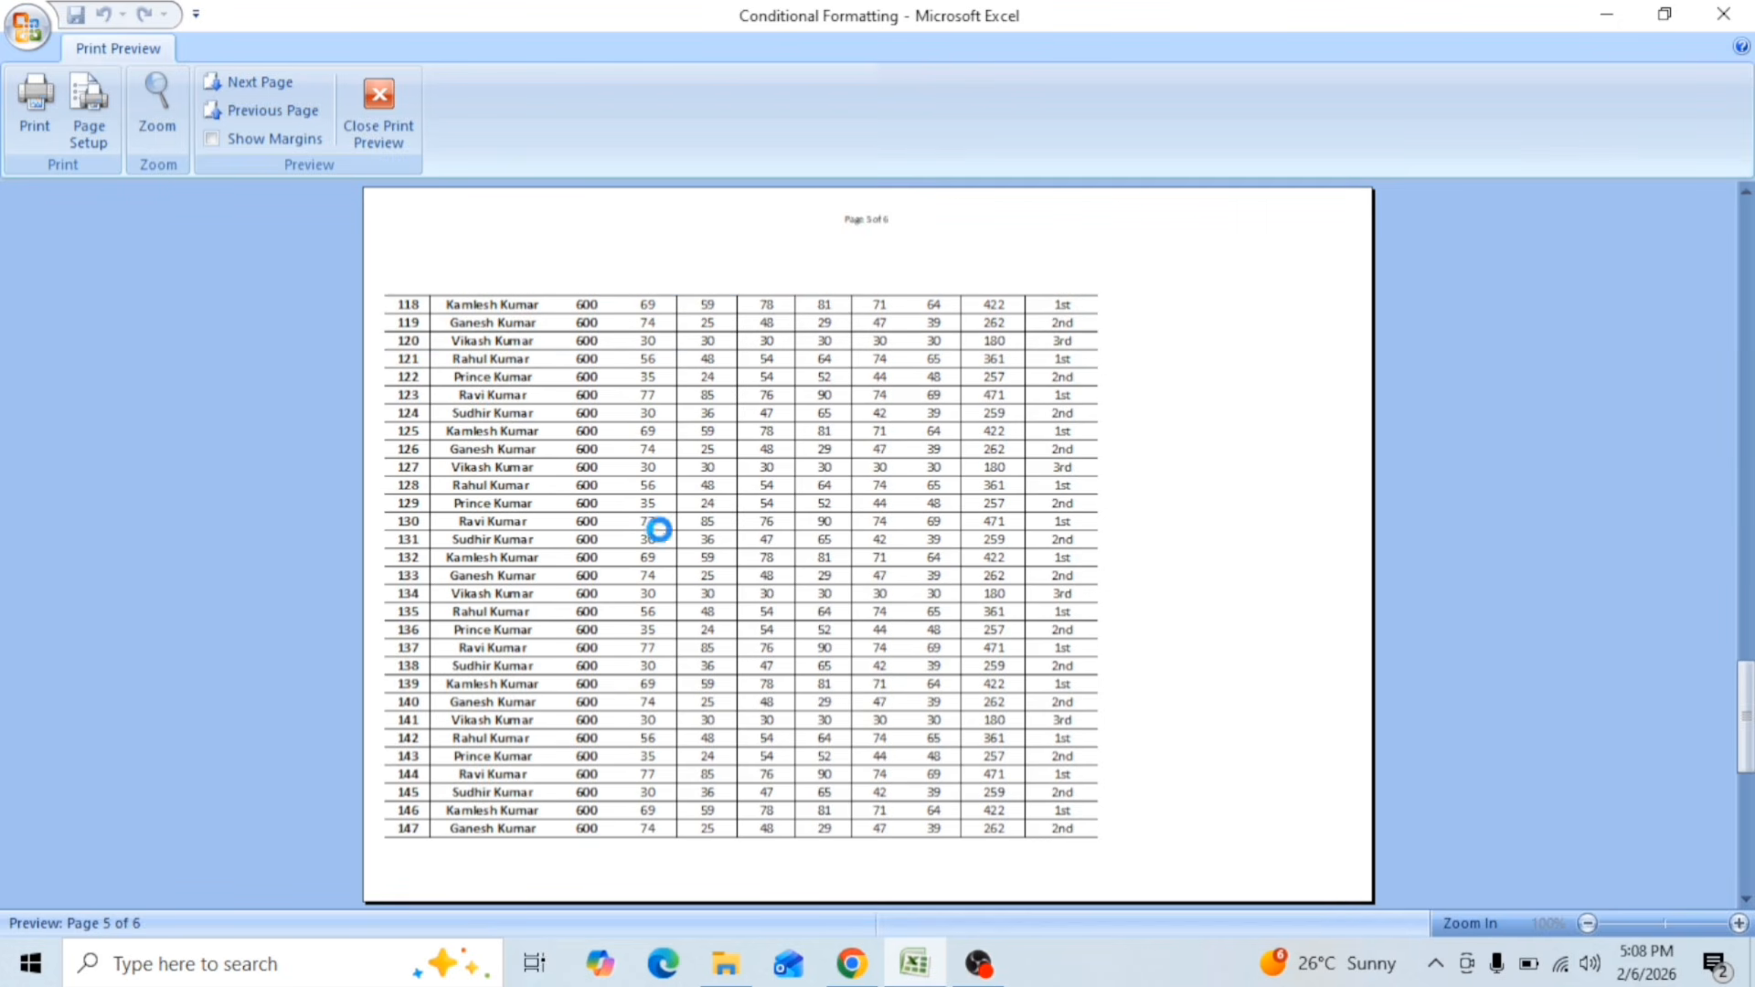
pyautogui.scroll(4, 654, 531)
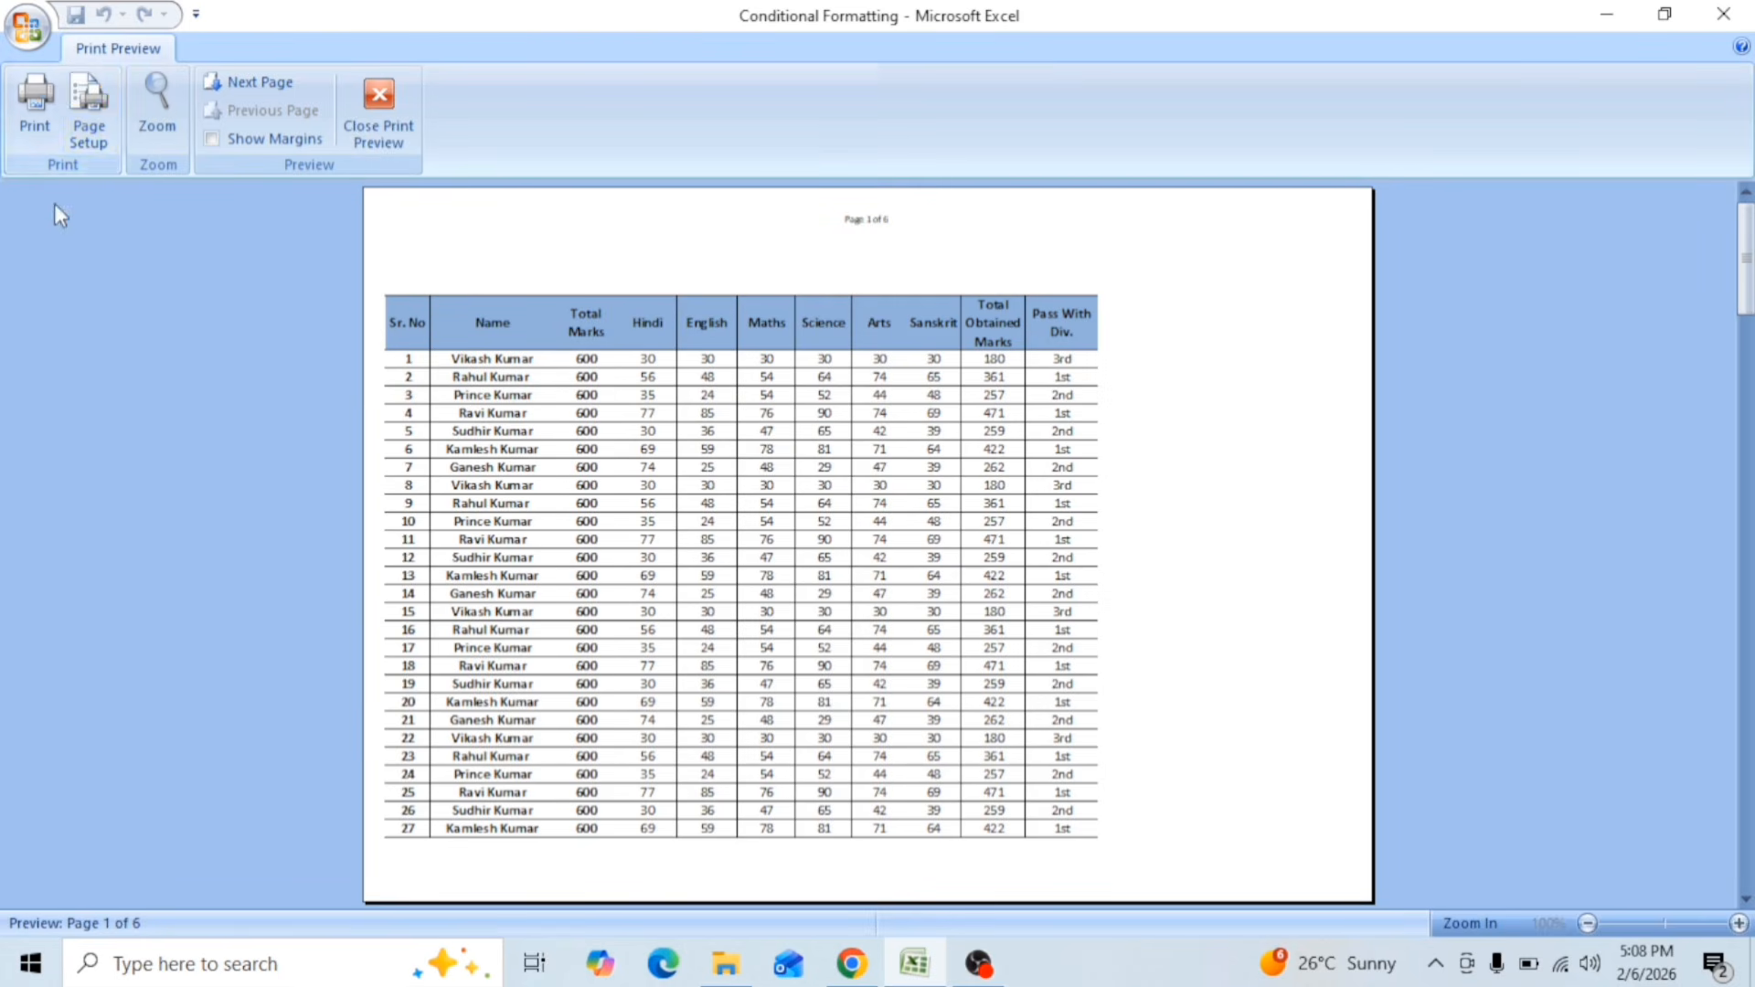
pyautogui.click(97, 112)
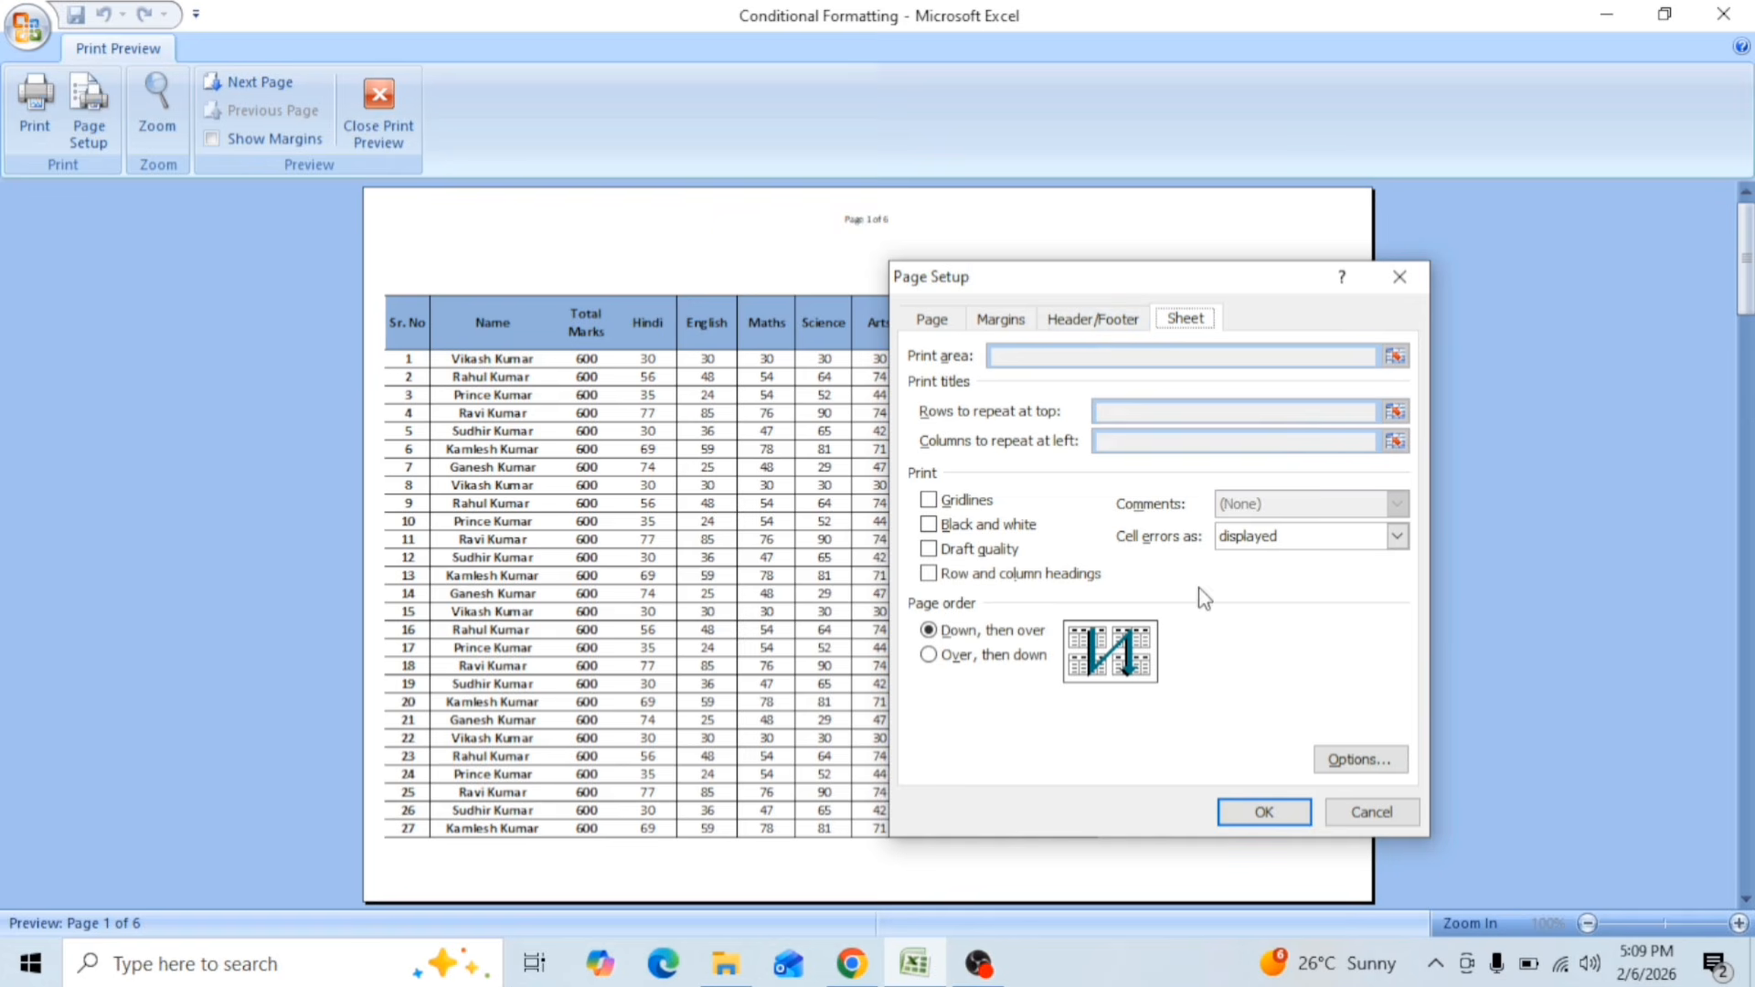
pyautogui.click(1400, 276)
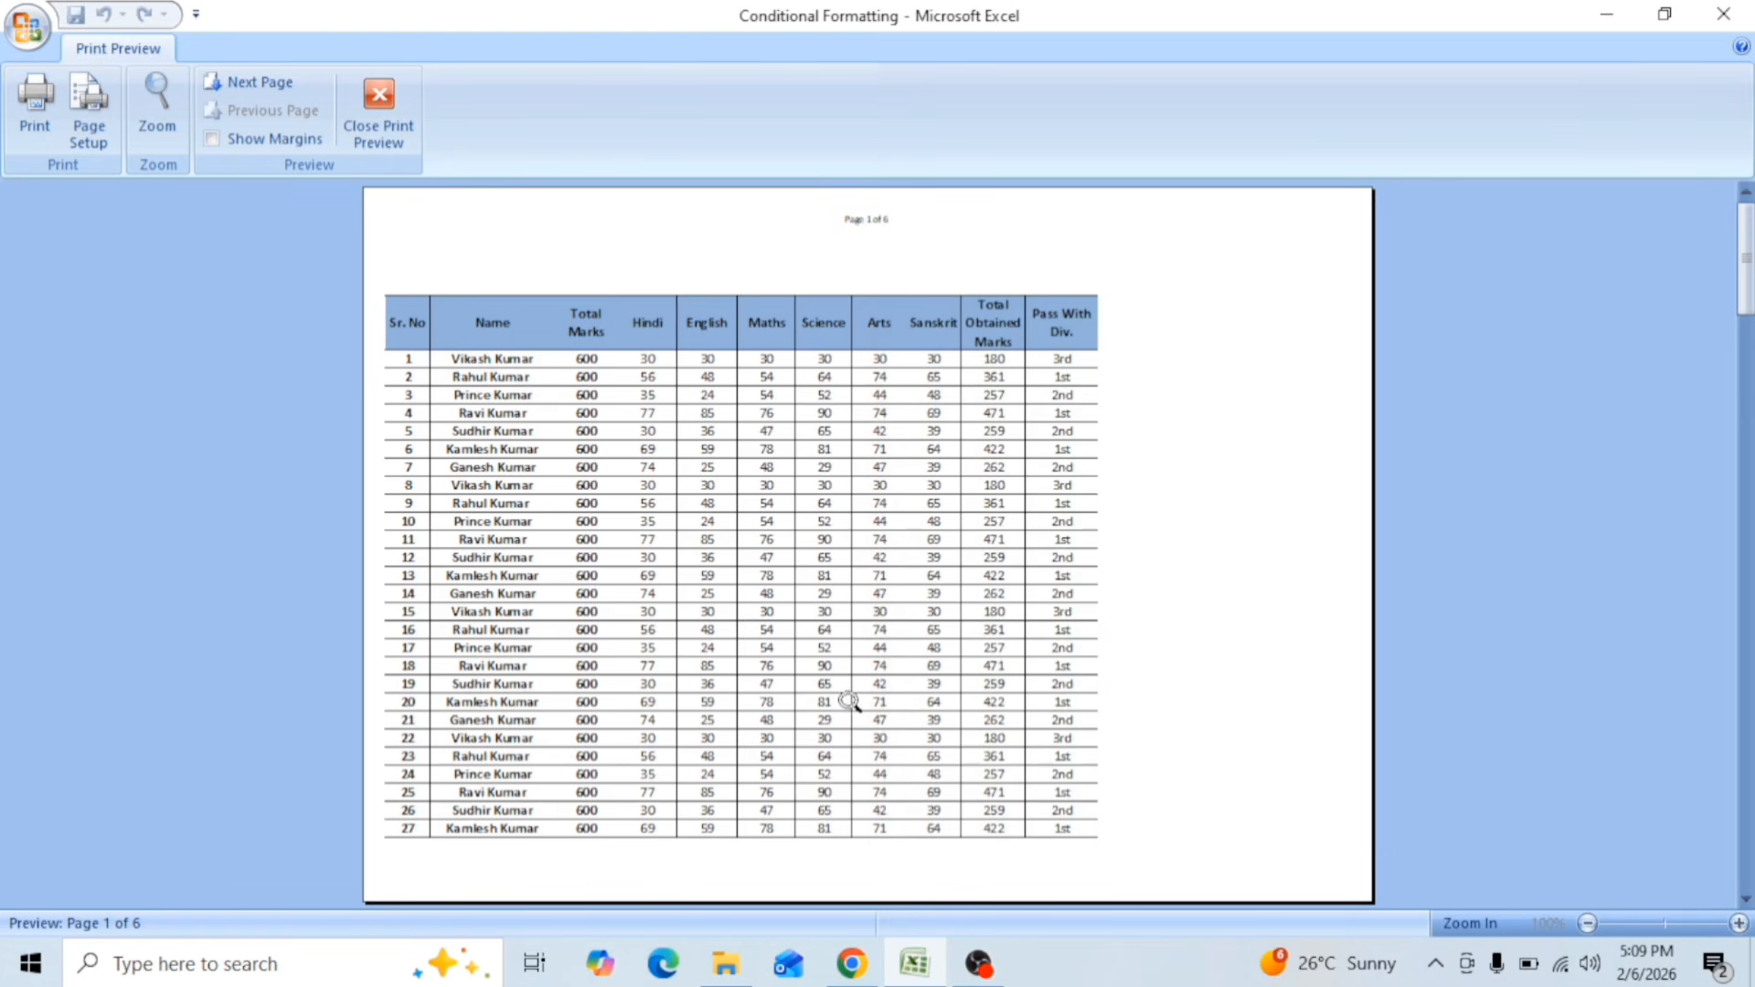
# Step: Leave the print preview and review Sheet2's print titles, header/footer, margins, orientation and scaling settings in the page setup
pyautogui.click(379, 109)
pyautogui.click(506, 429)
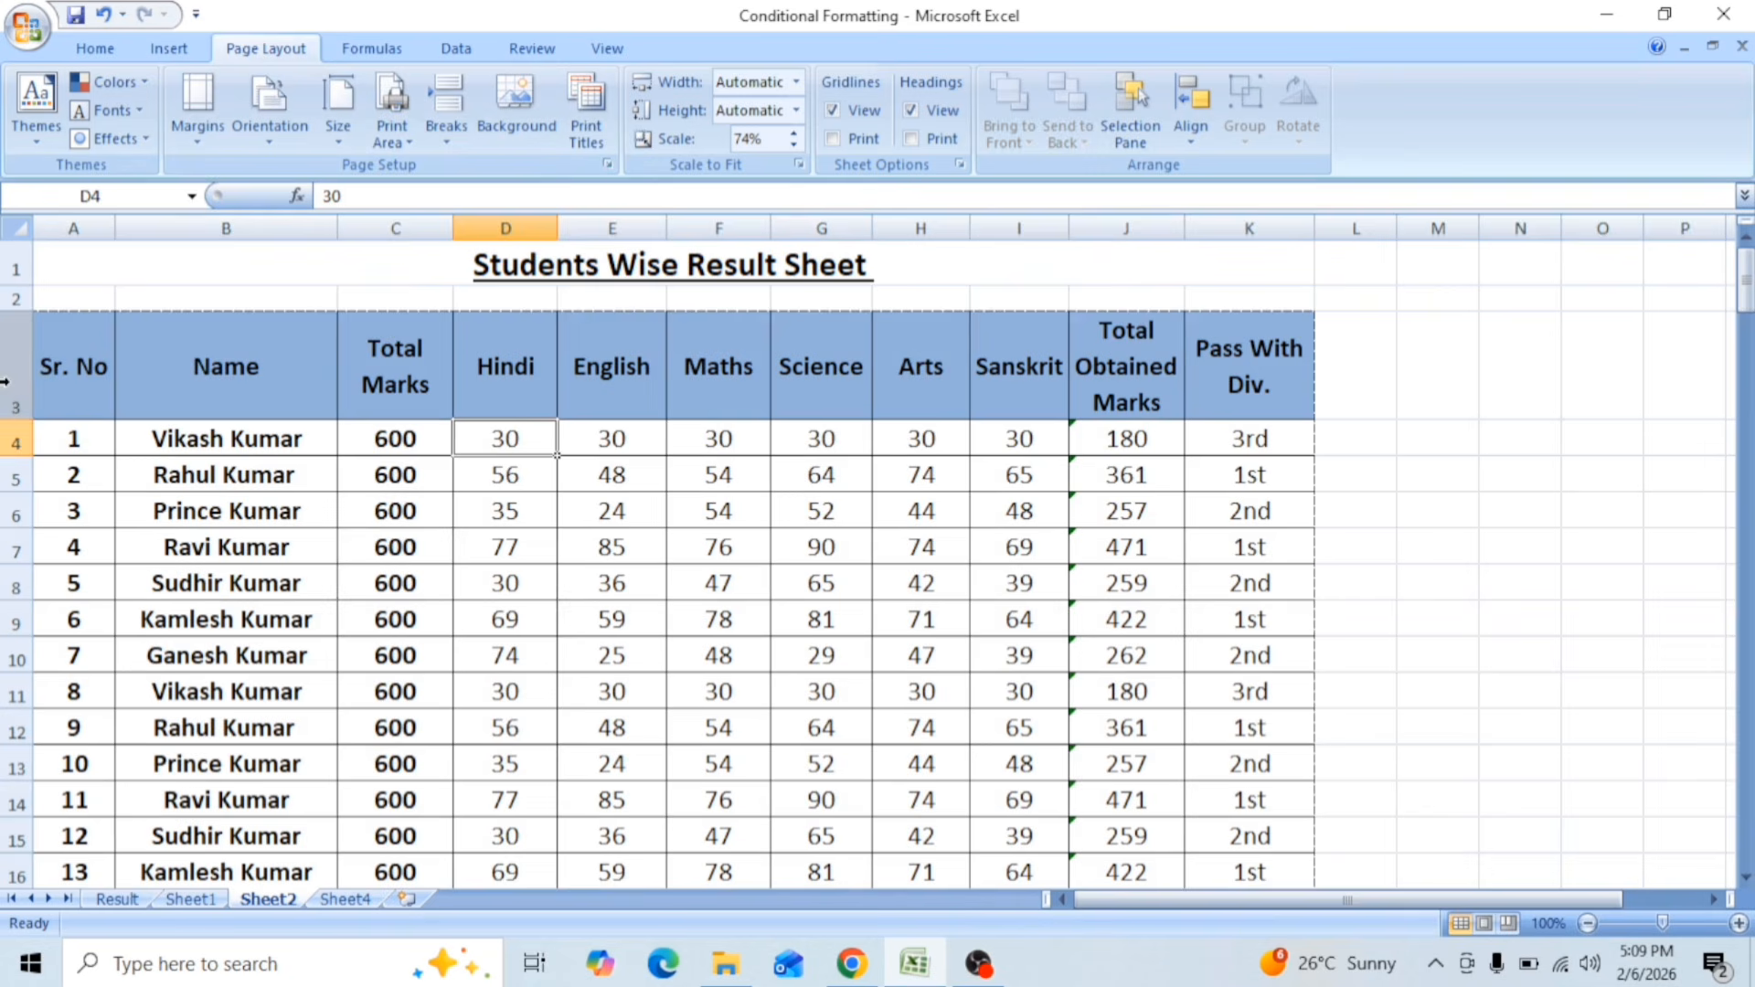
pyautogui.click(7, 382)
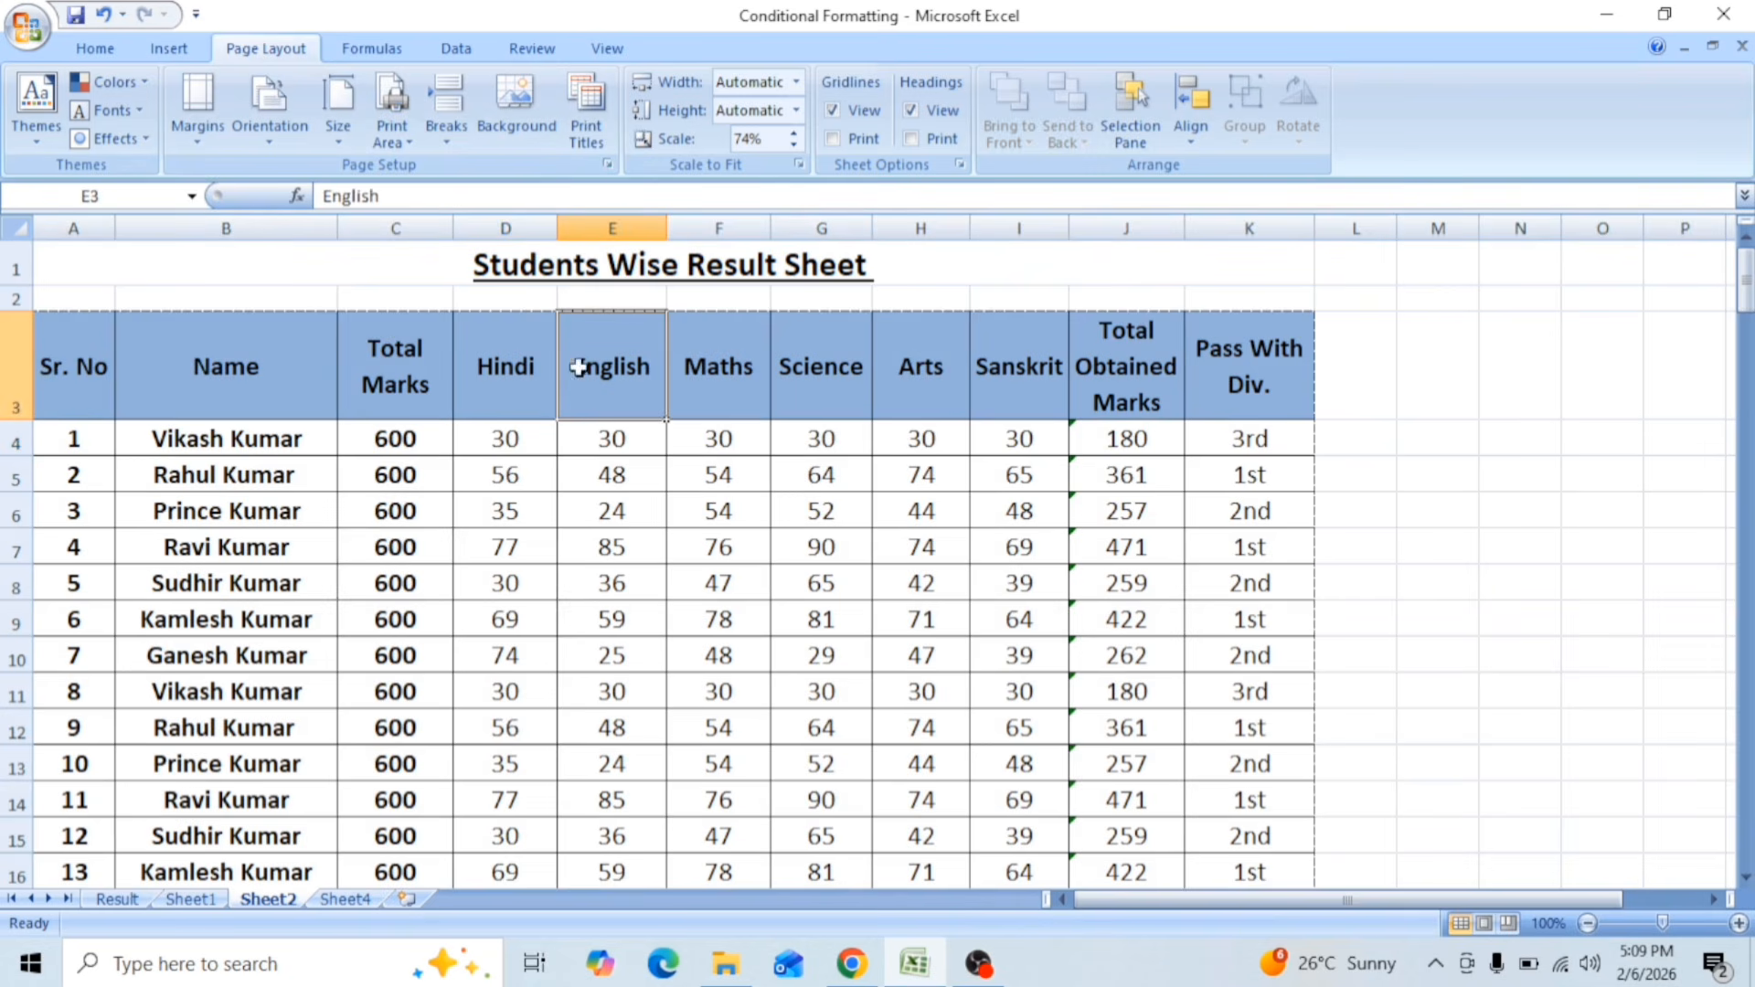
pyautogui.click(596, 132)
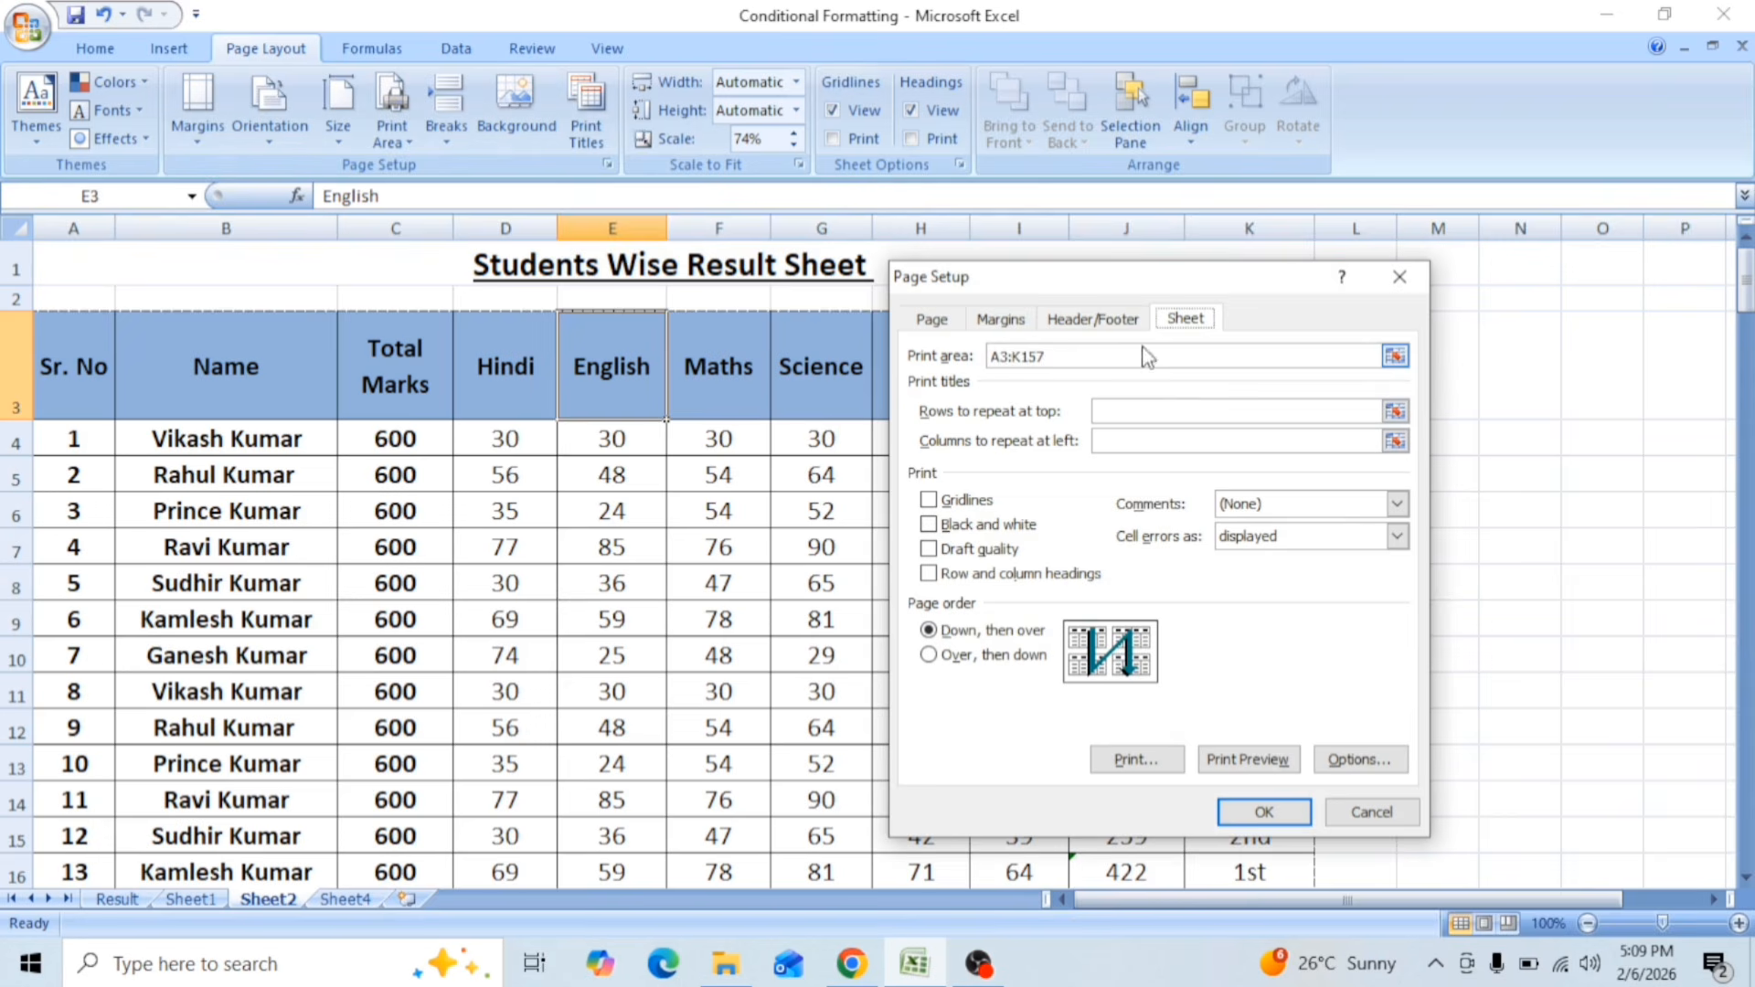
pyautogui.click(1102, 321)
pyautogui.click(996, 316)
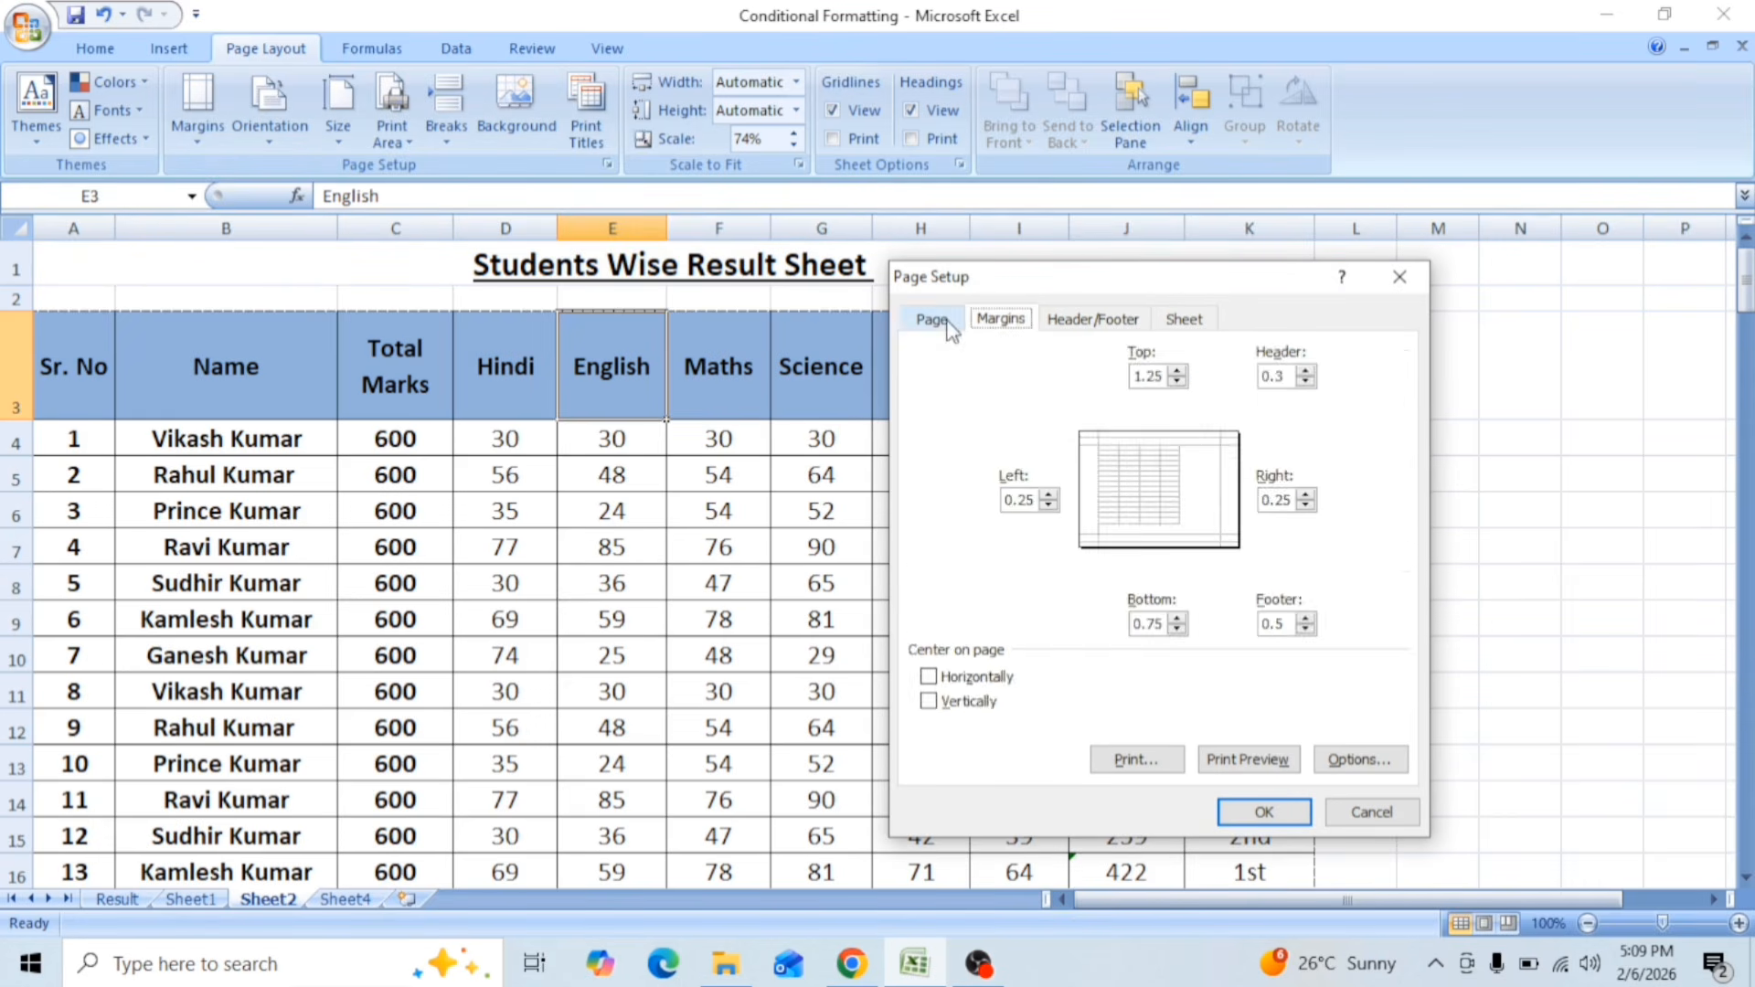
pyautogui.click(942, 322)
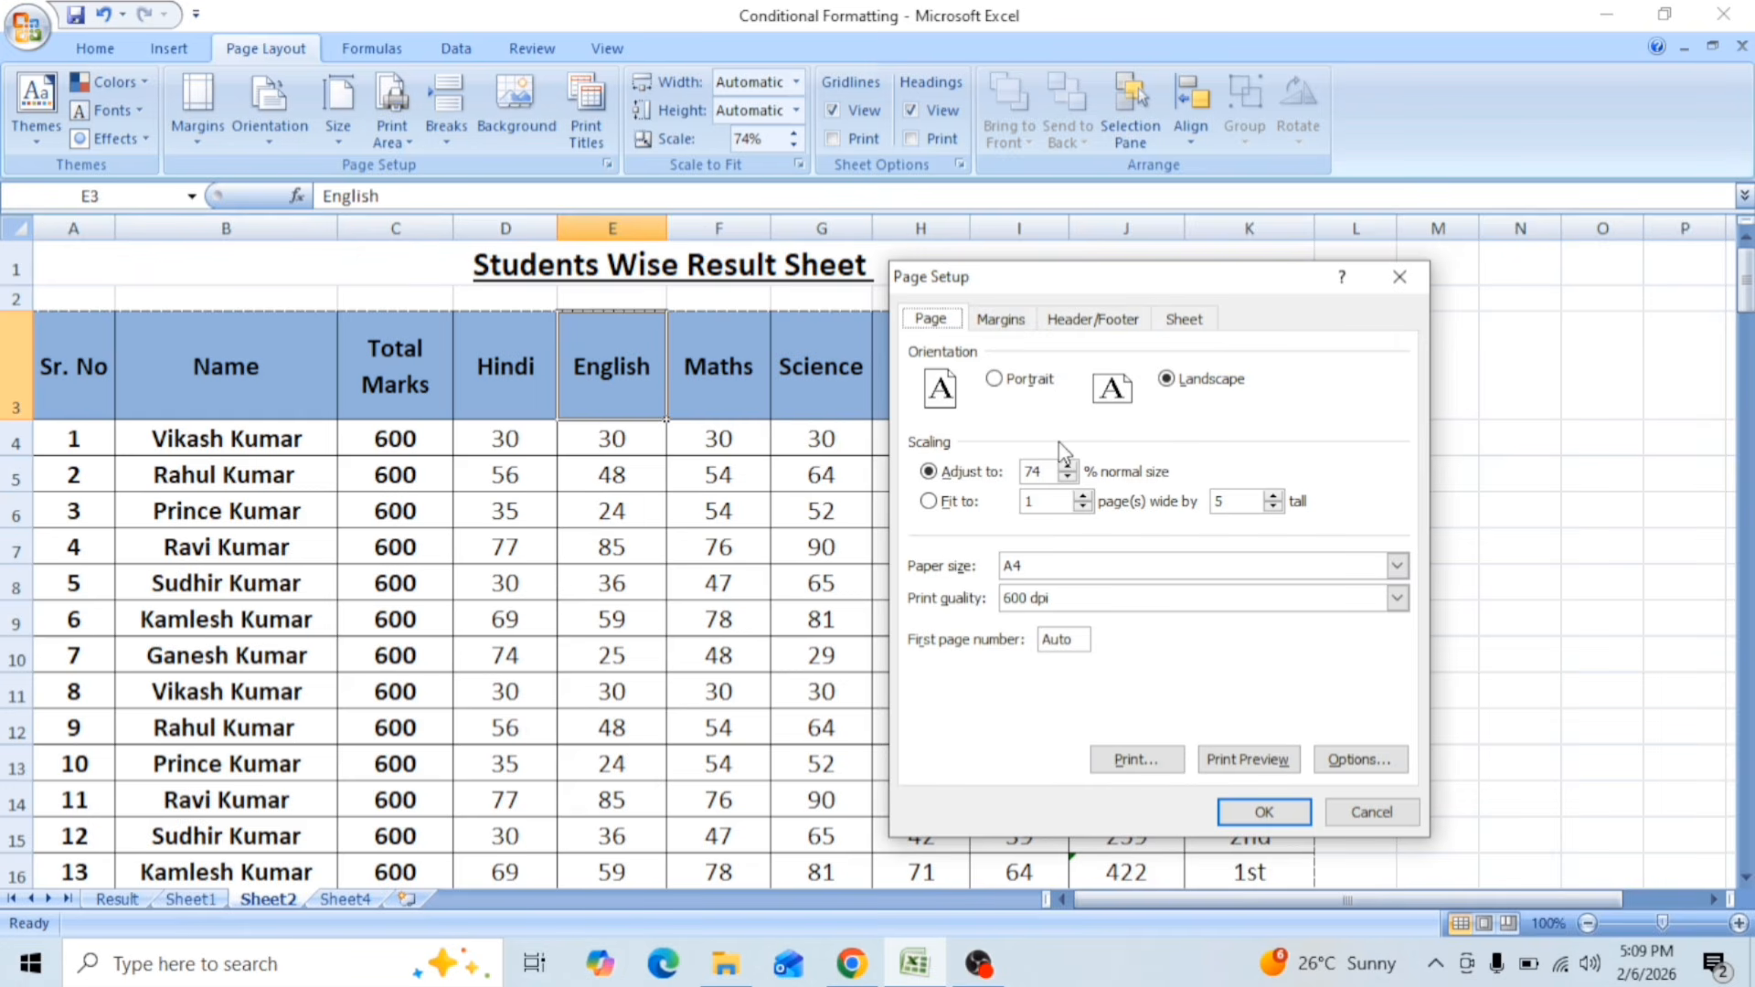
# Step: Set row 3, the table's heading row, to repeat at the top of every printed page of Sheet2
pyautogui.click(1185, 320)
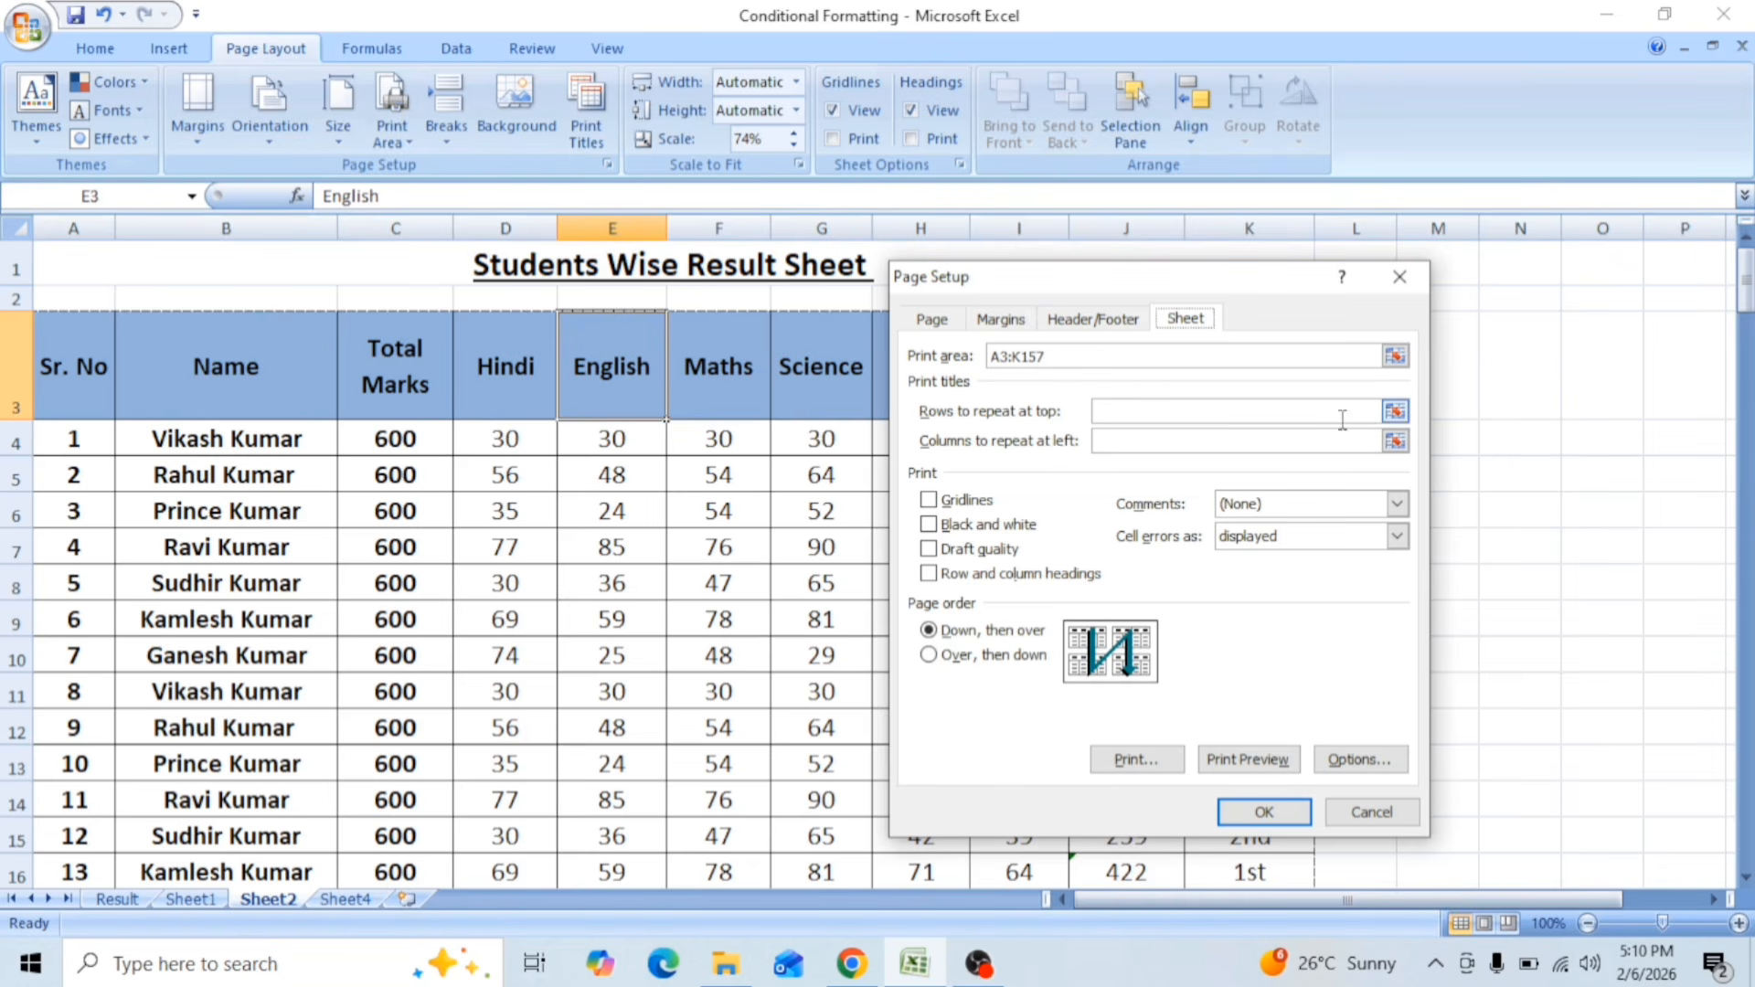
pyautogui.click(1394, 414)
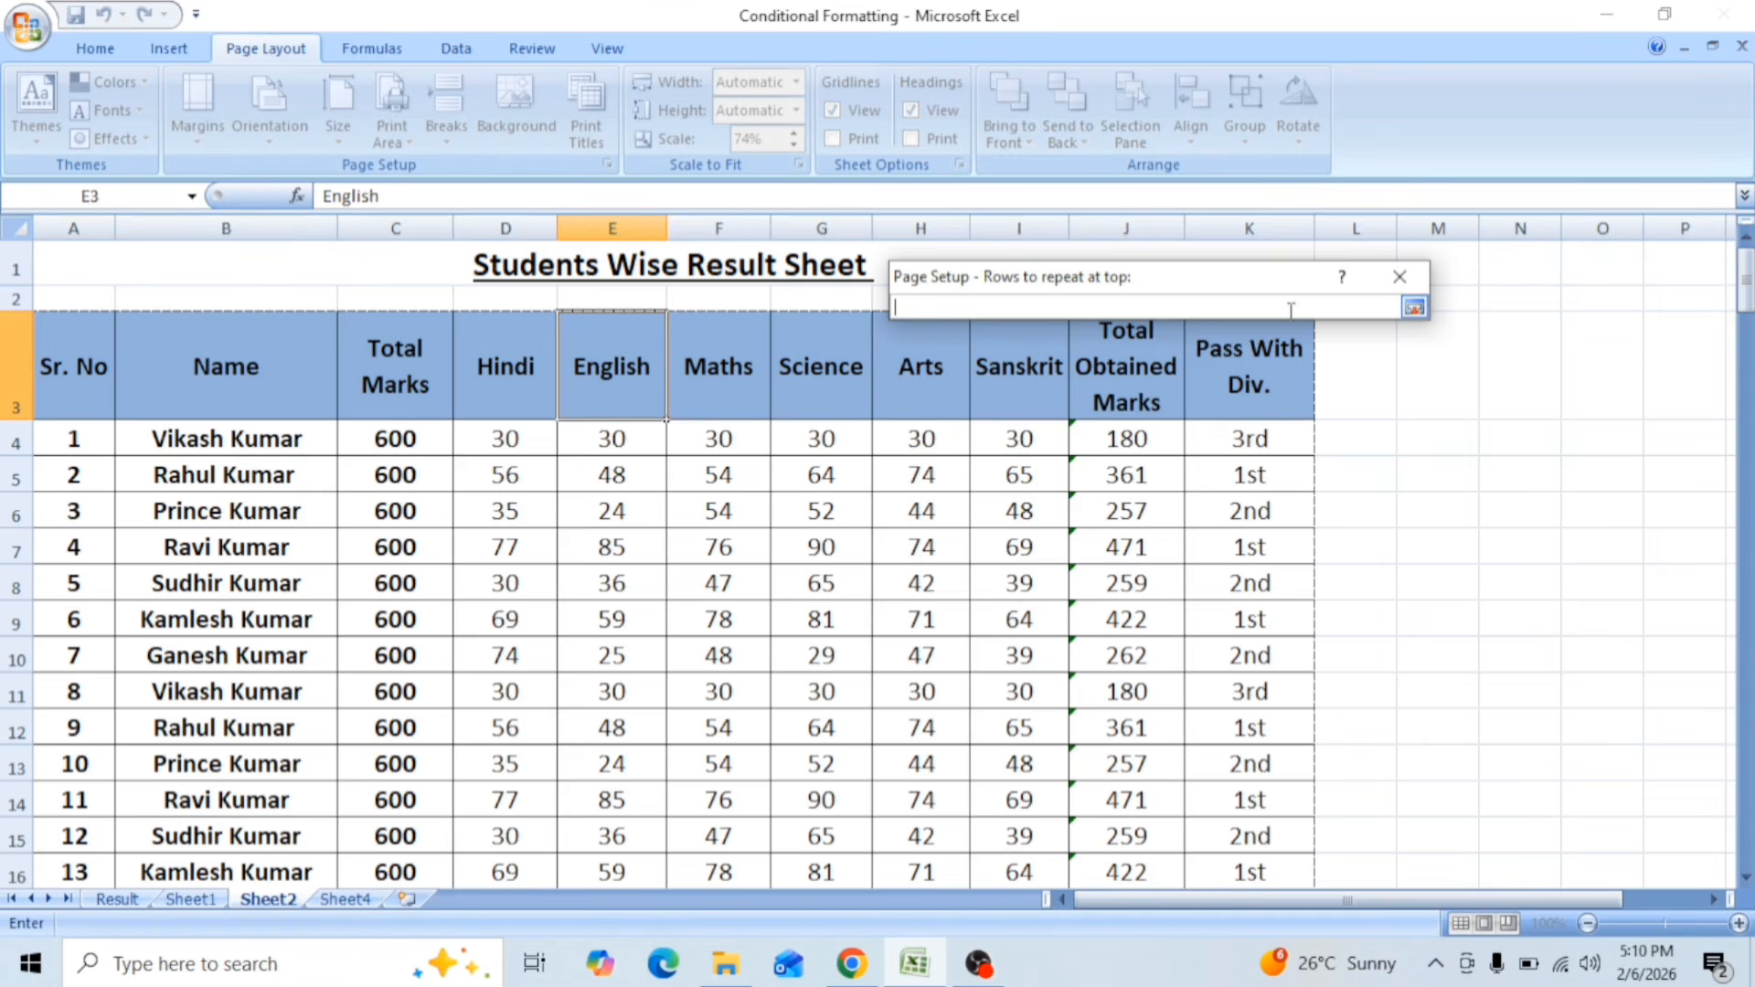
pyautogui.click(4, 374)
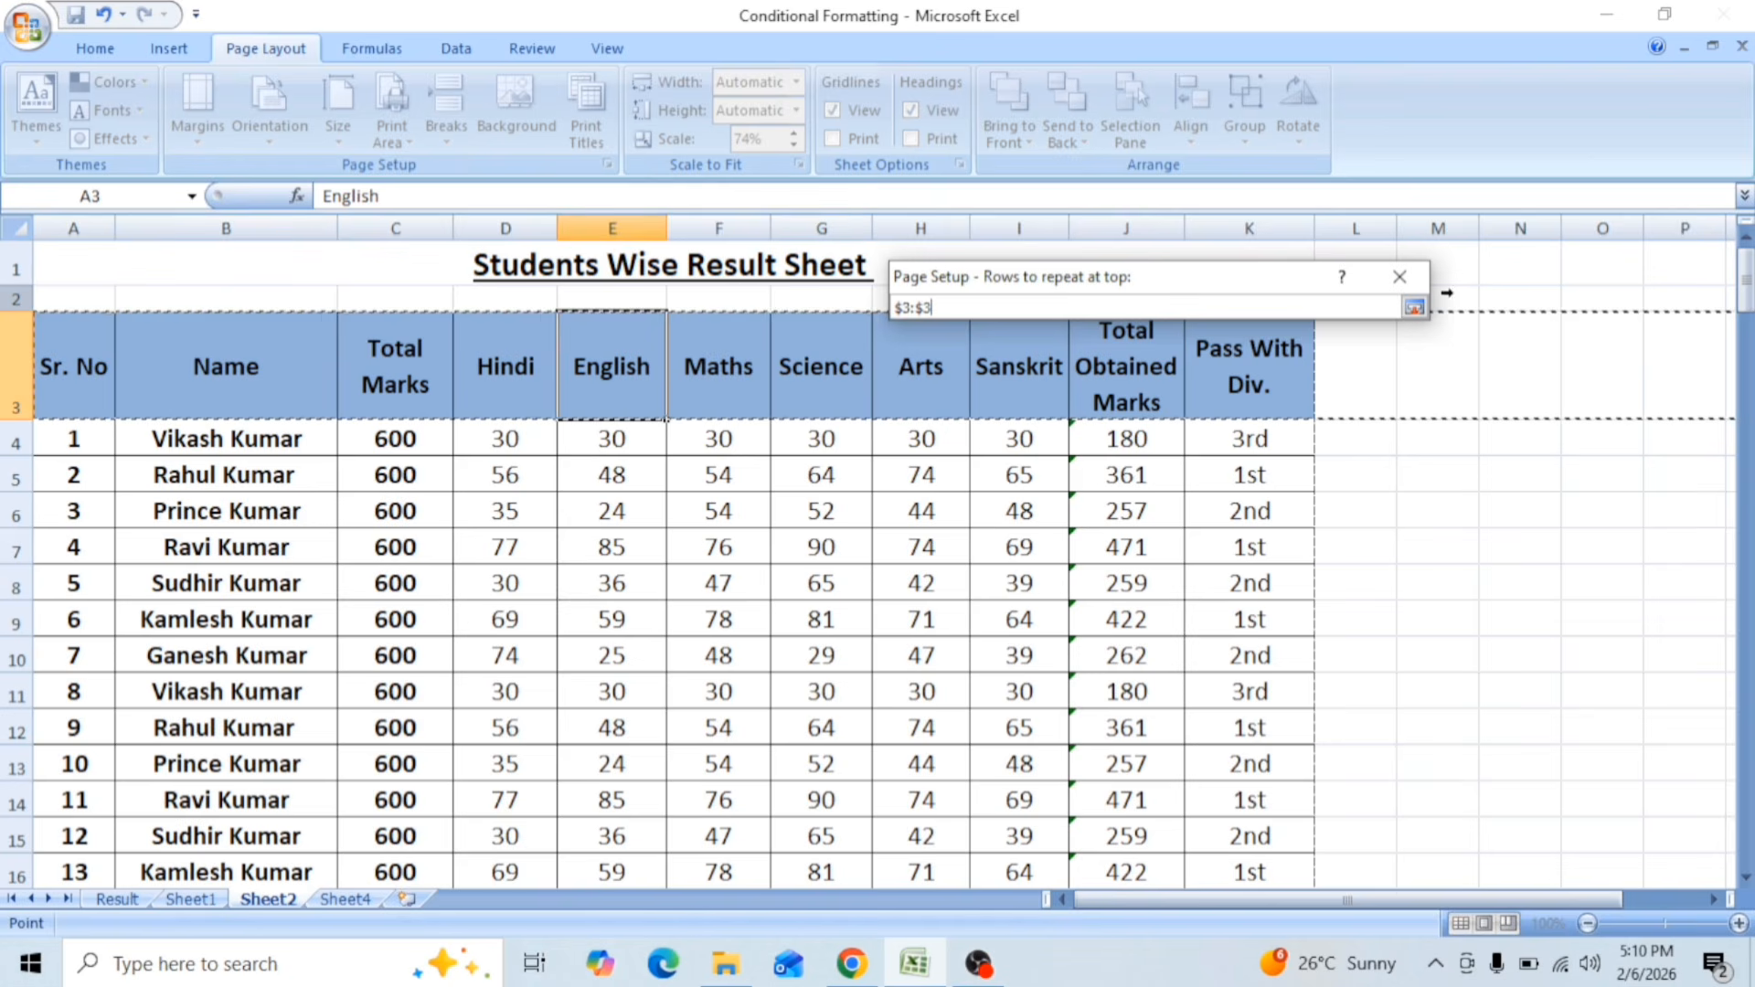
pyautogui.click(1414, 308)
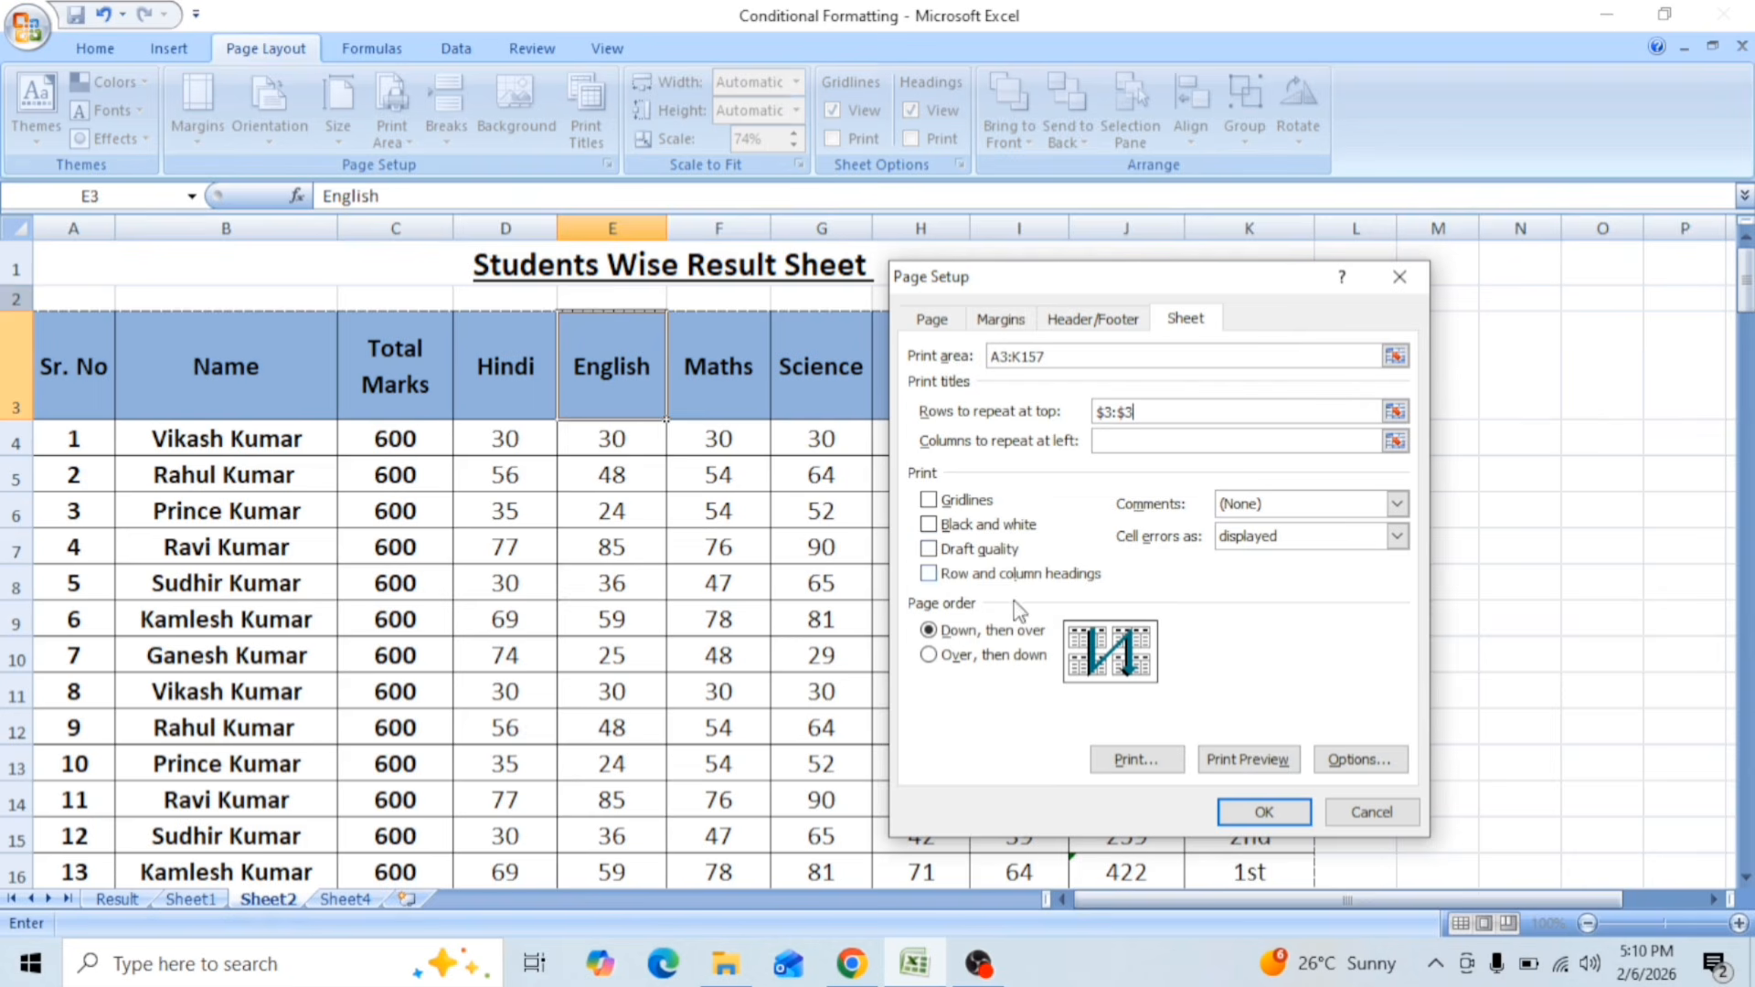
pyautogui.click(1262, 810)
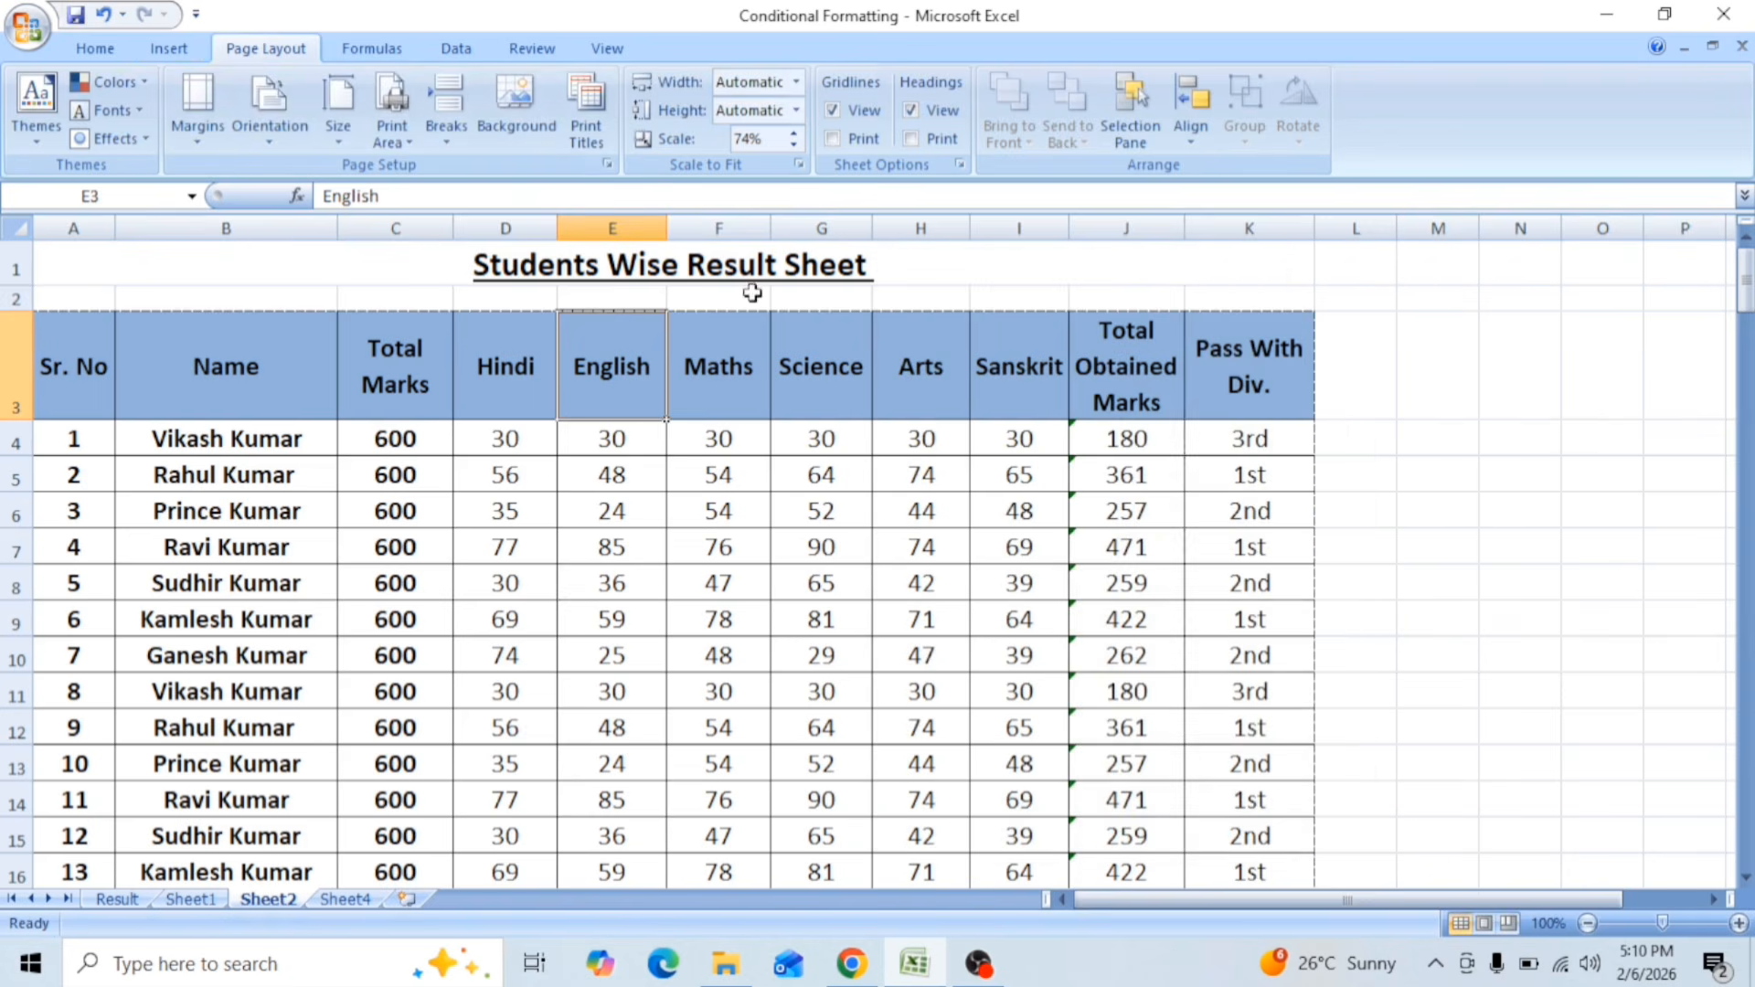
# Step: Preview Sheet2 and examine the following pages for the page number header and the repeated heading row, enlarging page 2
pyautogui.click(28, 27)
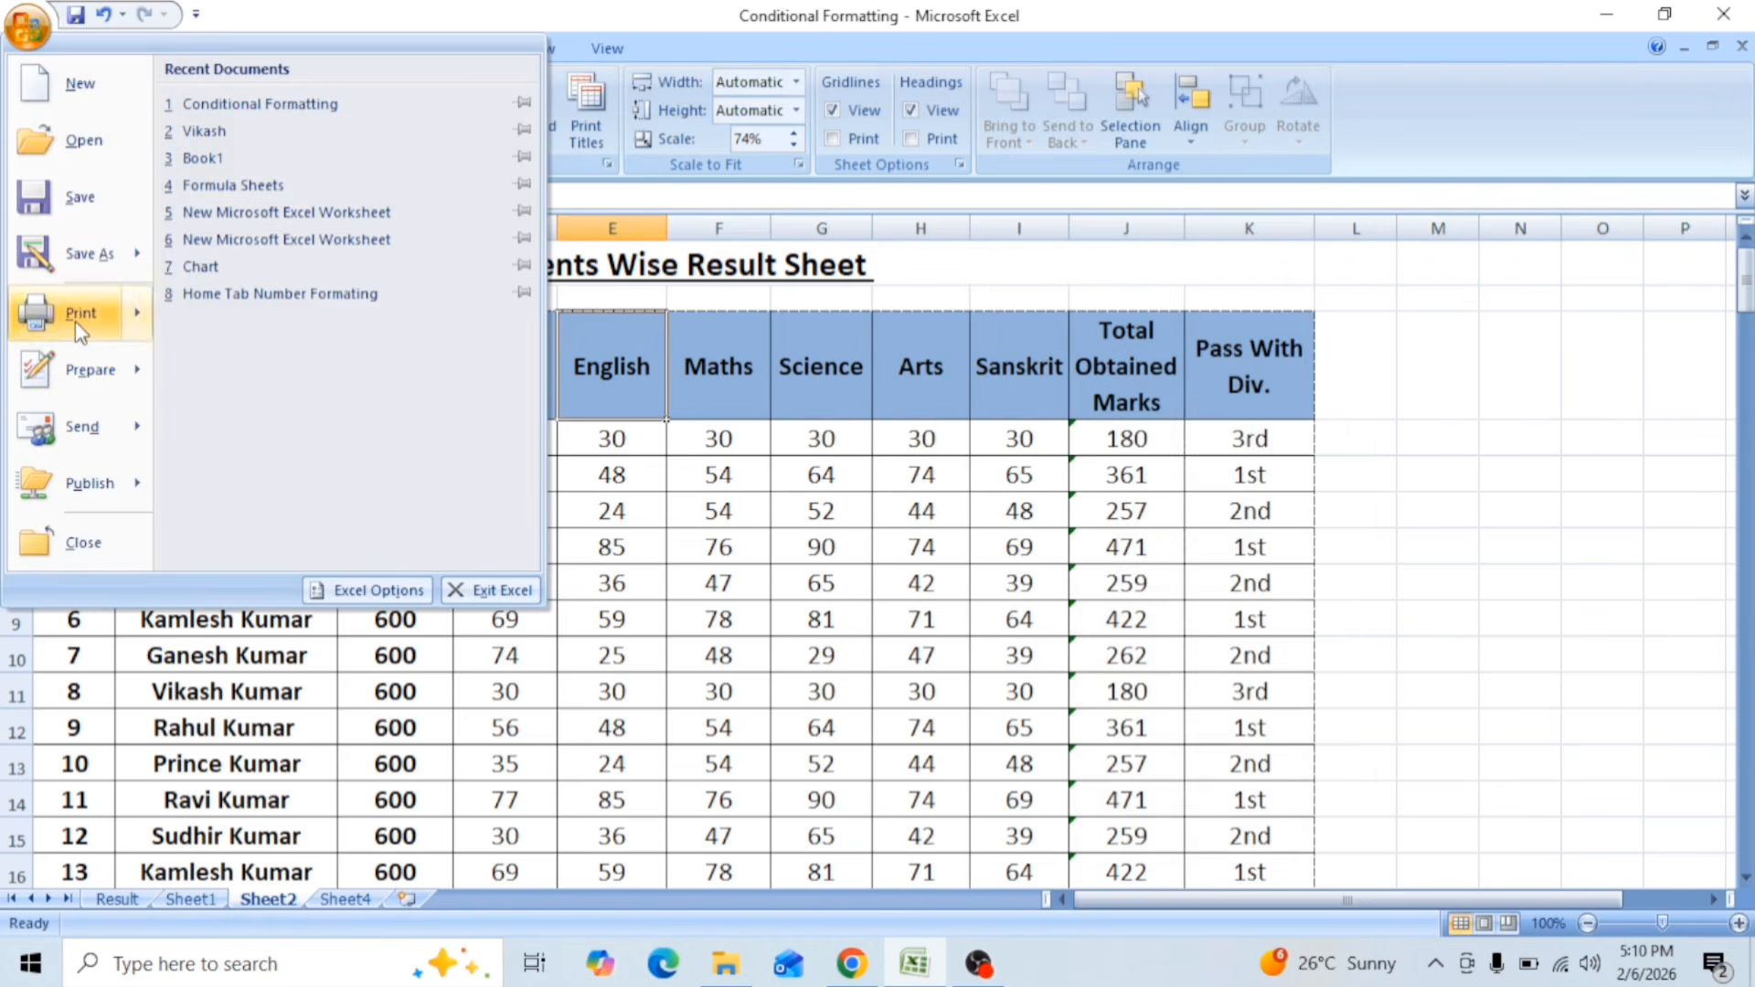
pyautogui.moveTo(73, 313)
pyautogui.click(235, 288)
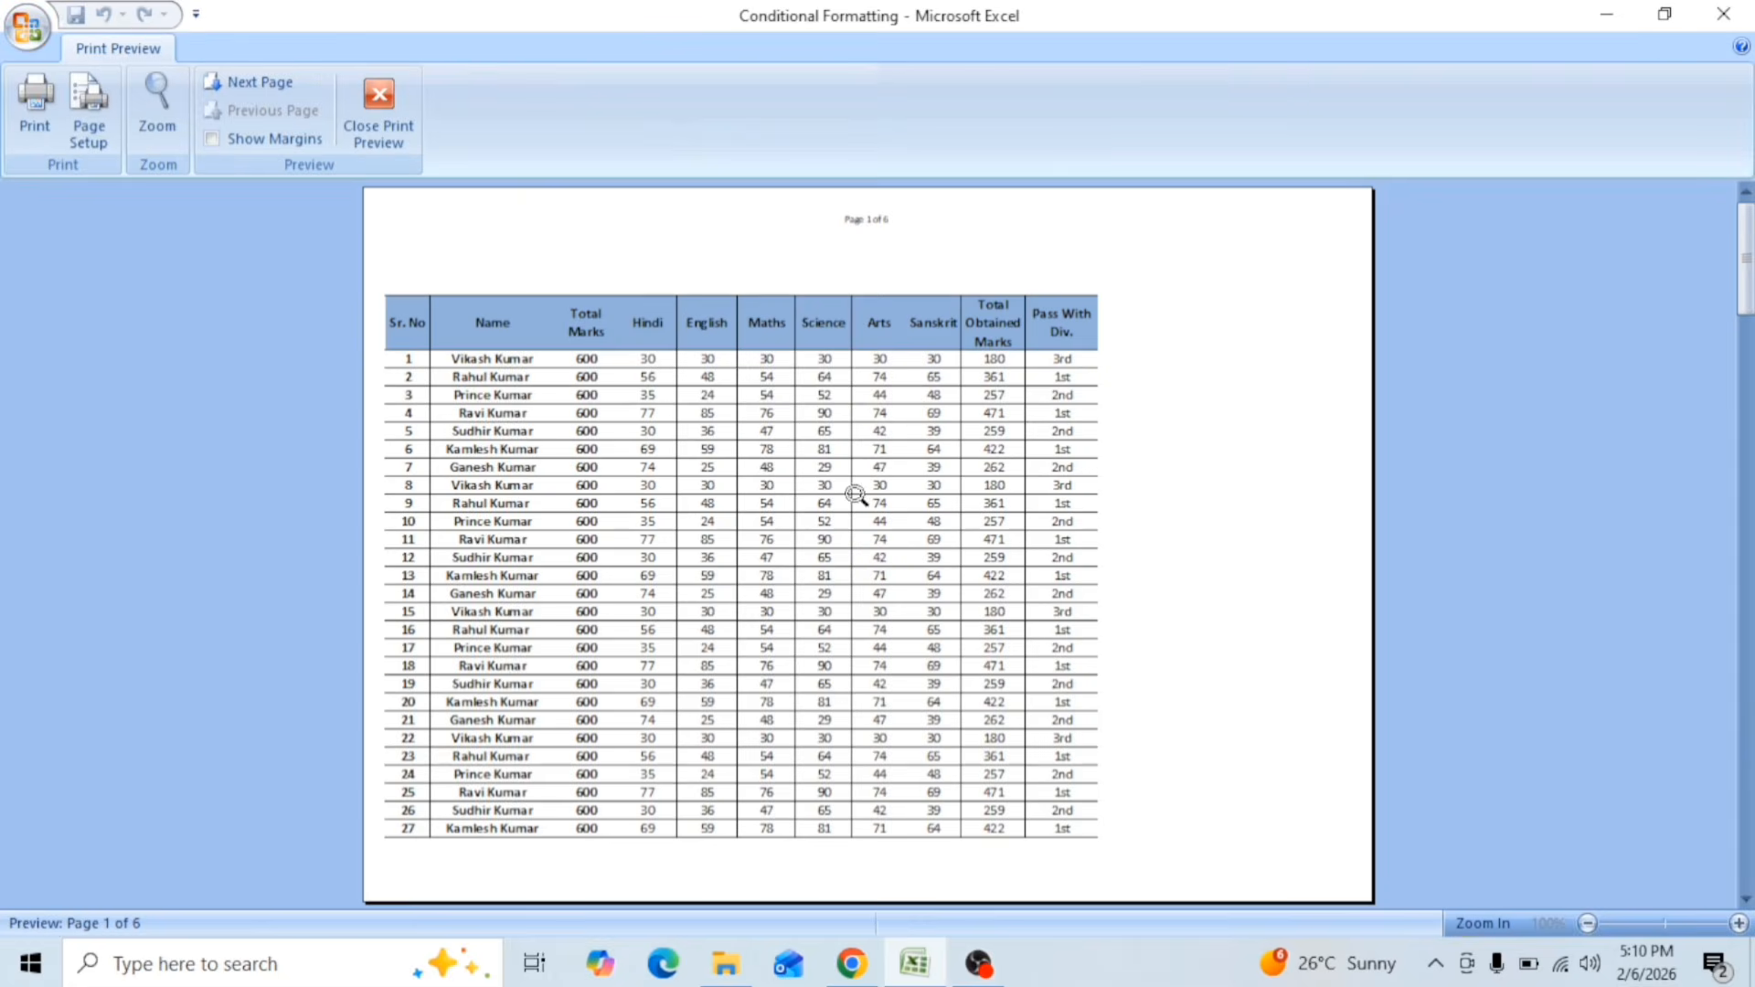
pyautogui.scroll(-1, 744, 388)
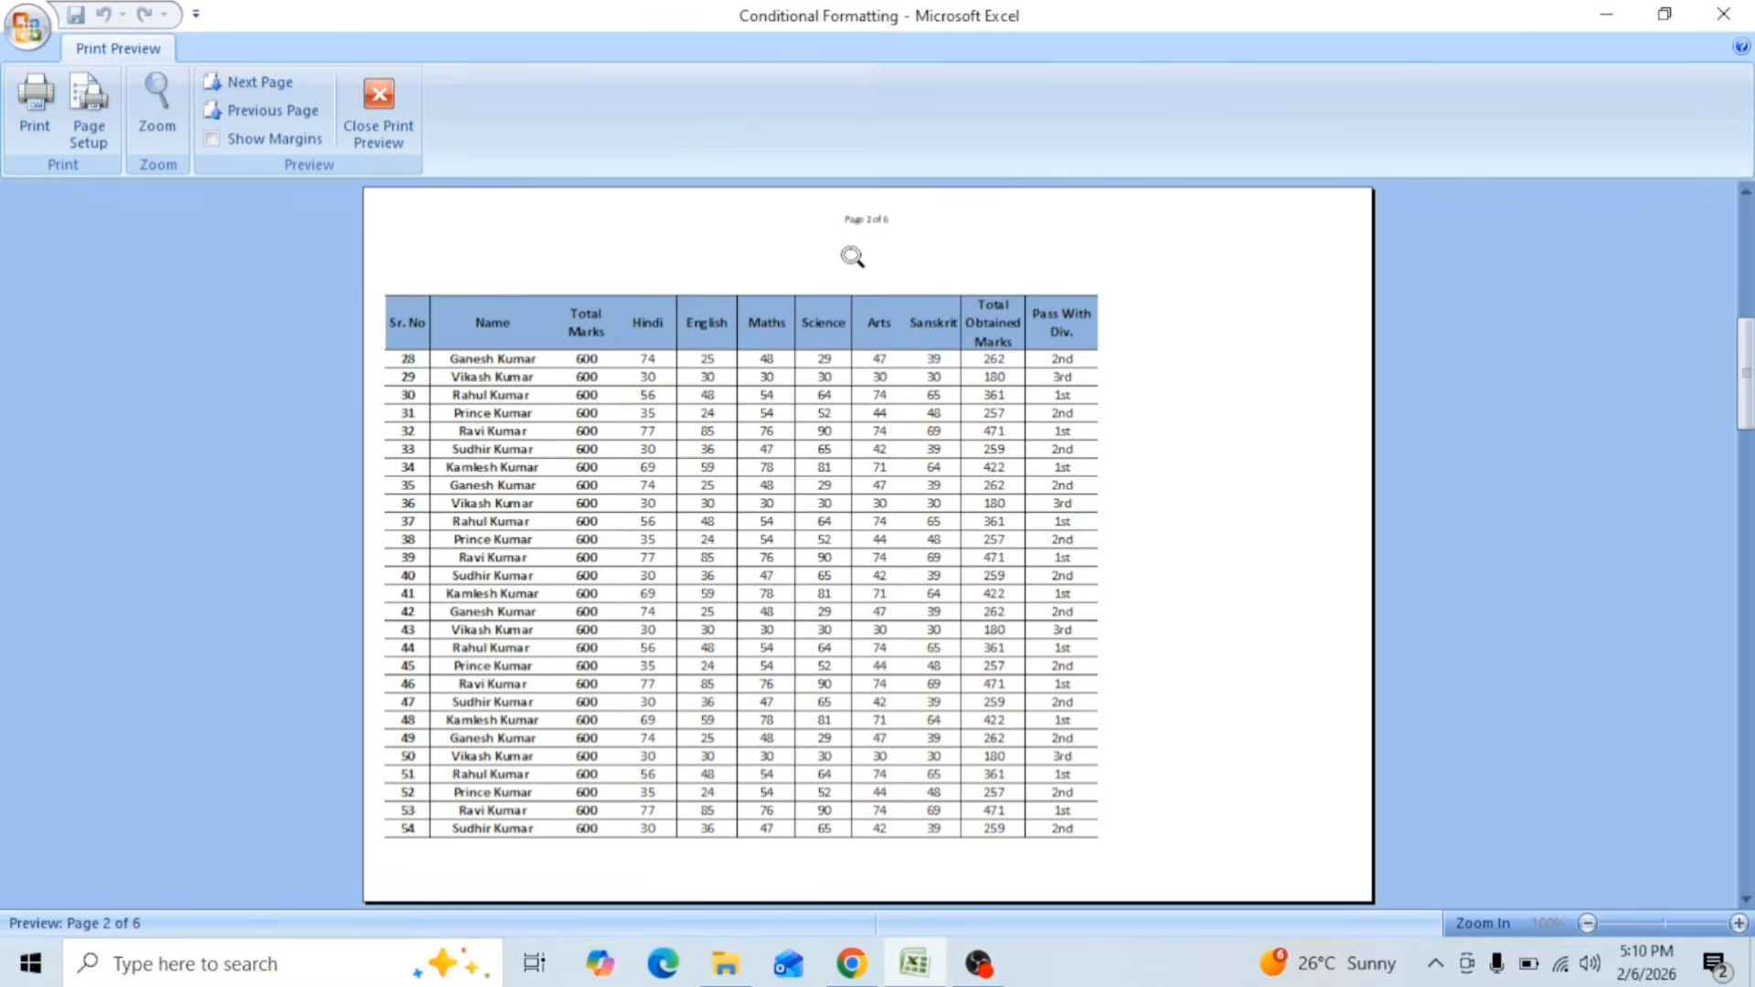
pyautogui.click(865, 218)
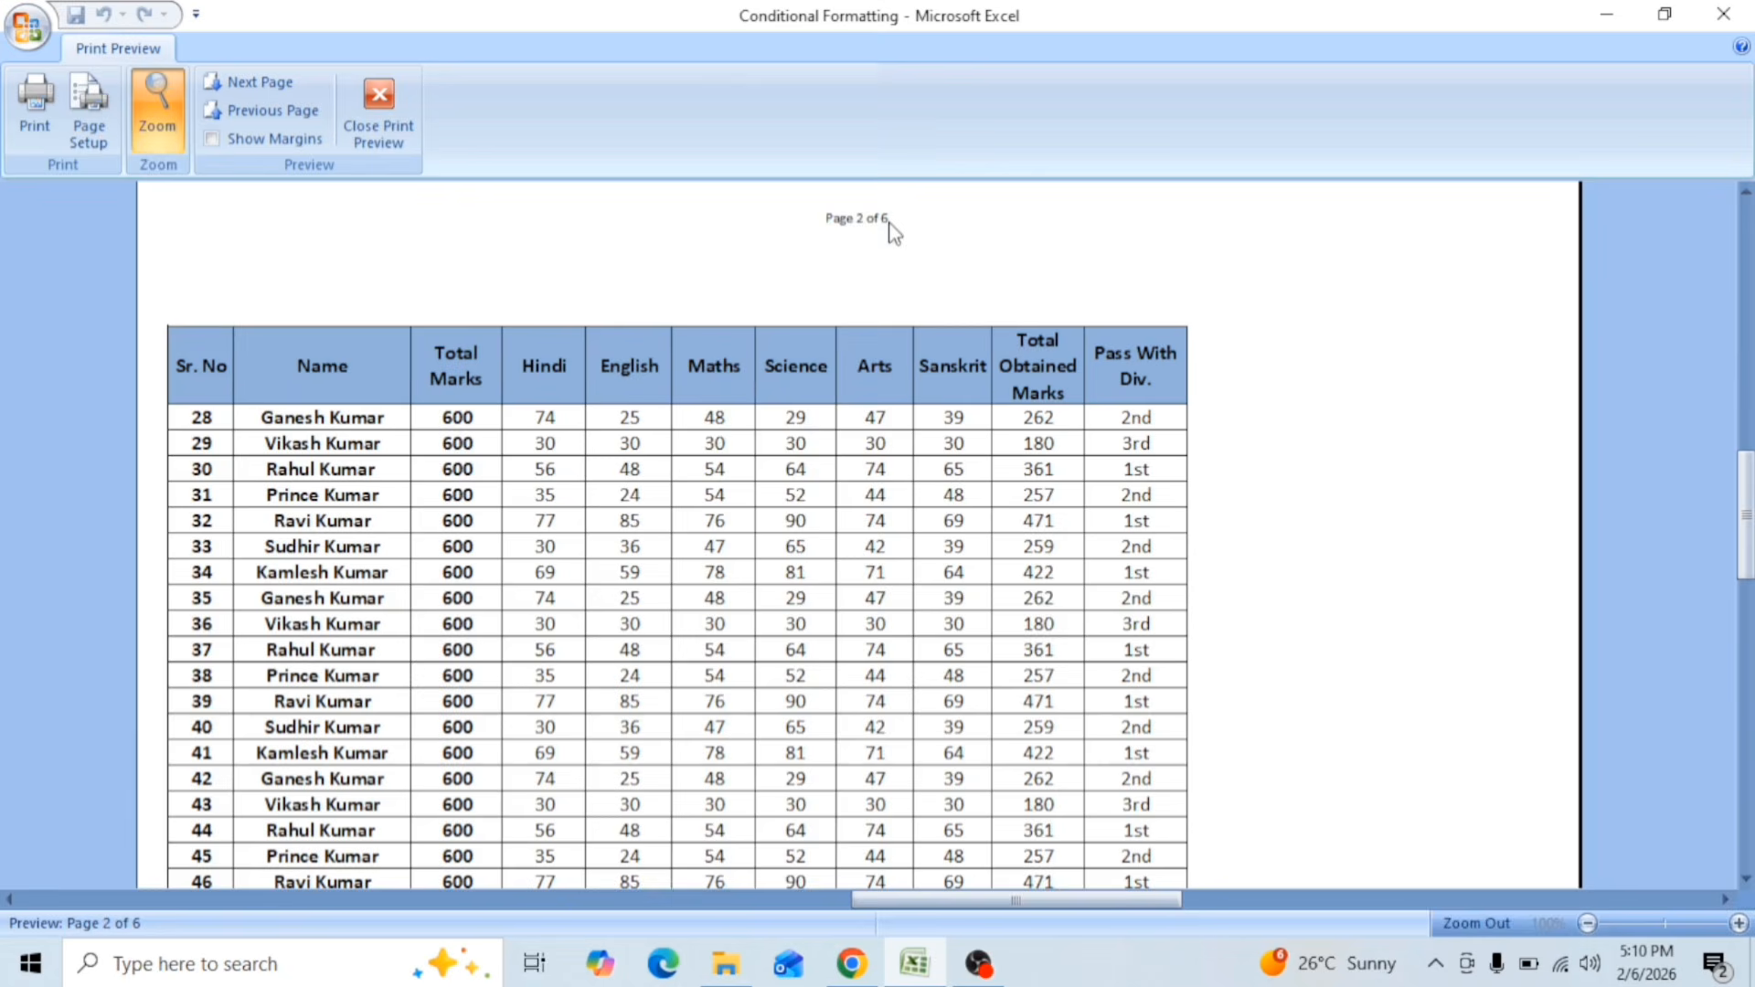
pyautogui.scroll(-1, 866, 395)
pyautogui.click(868, 397)
pyautogui.scroll(-2, 869, 397)
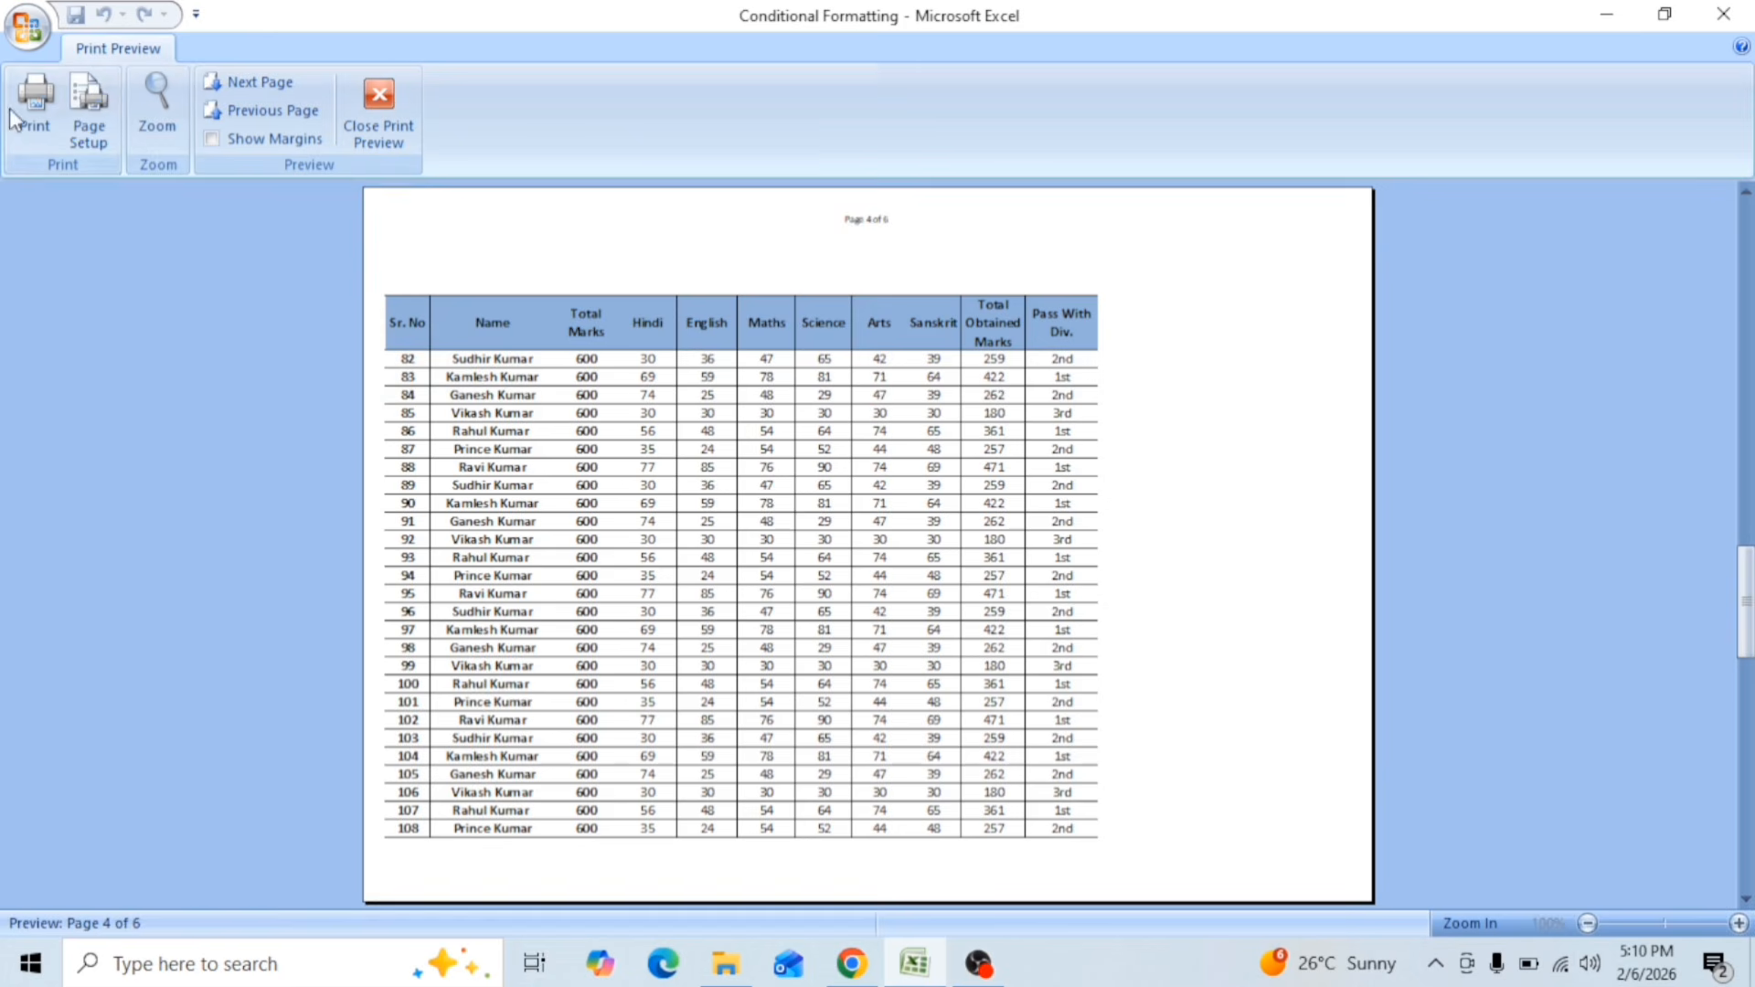
# Step: Turn on gridline printing for Sheet2, trying the black and white option and switching it off again
pyautogui.click(88, 108)
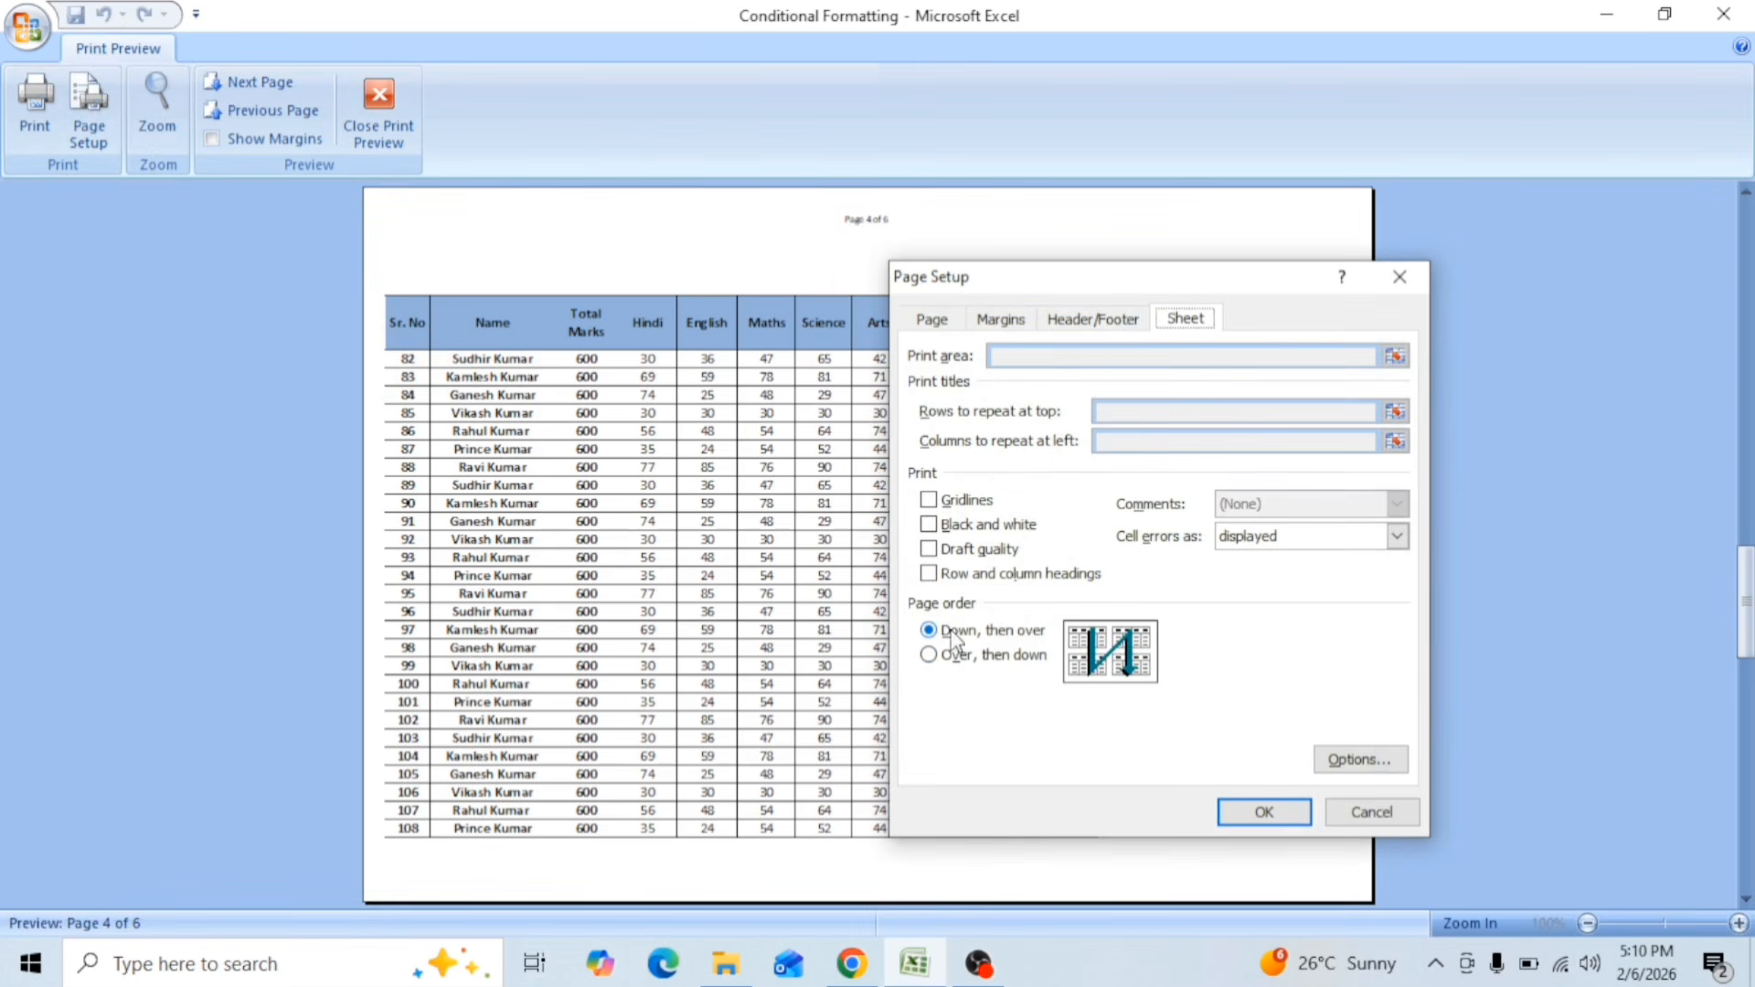
pyautogui.click(962, 503)
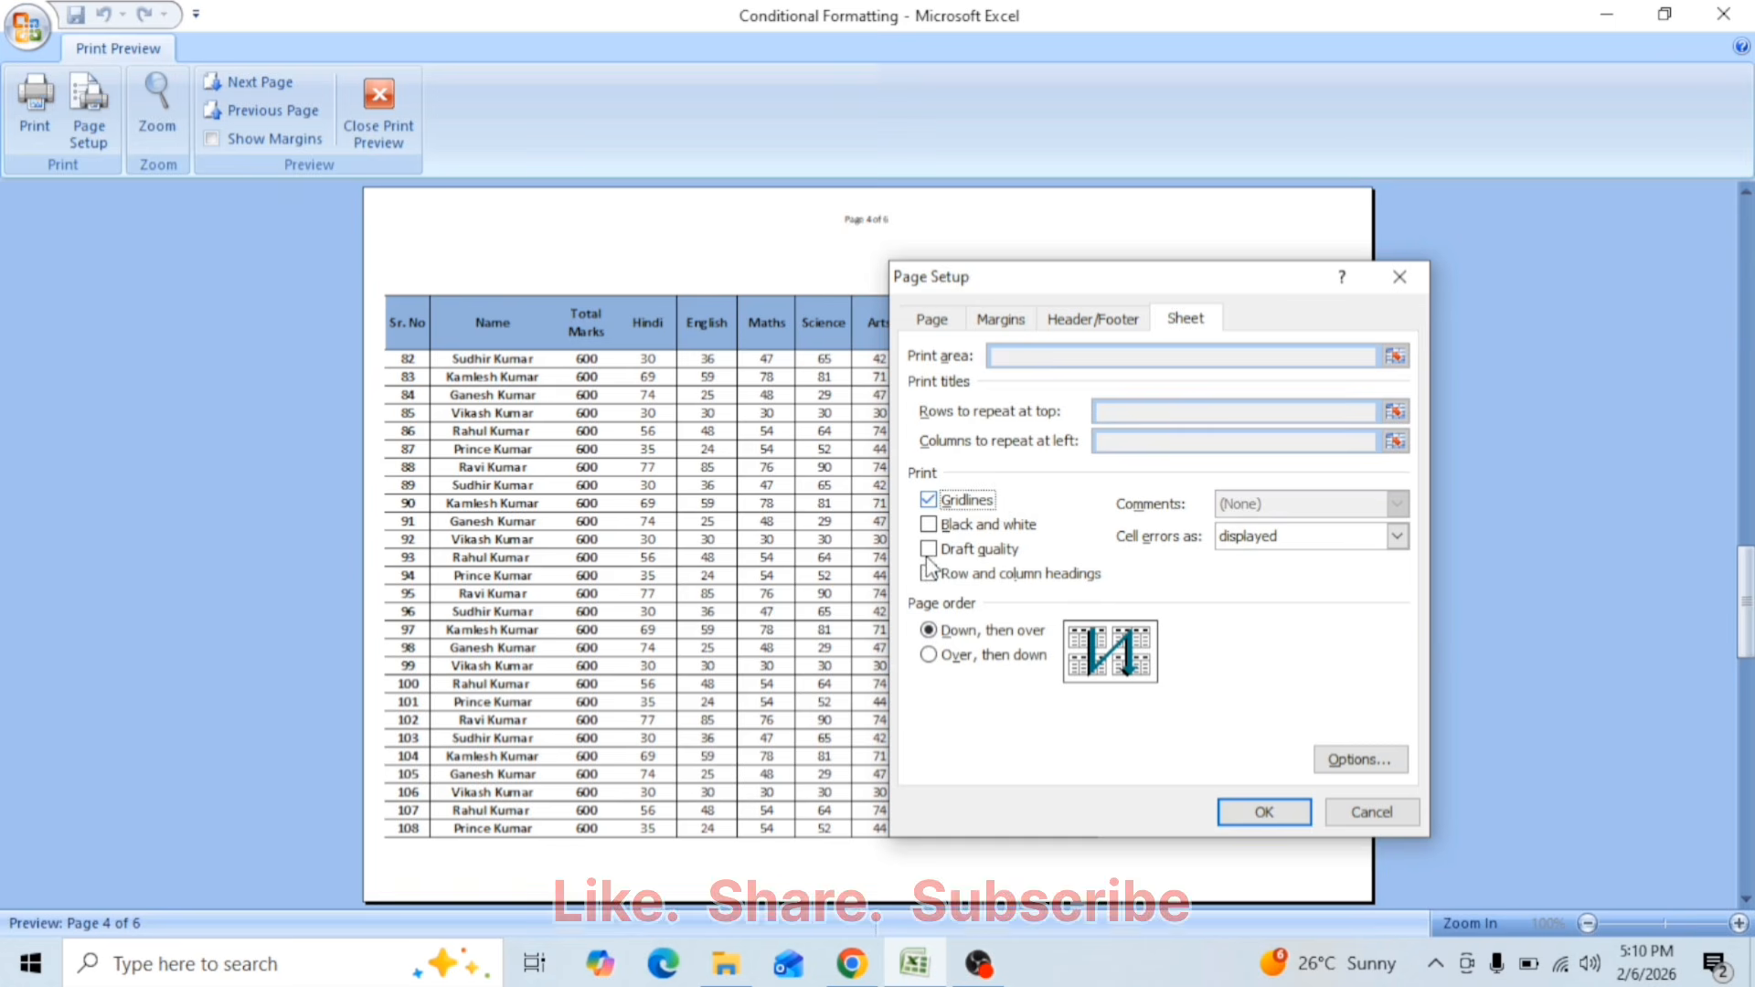
pyautogui.click(978, 526)
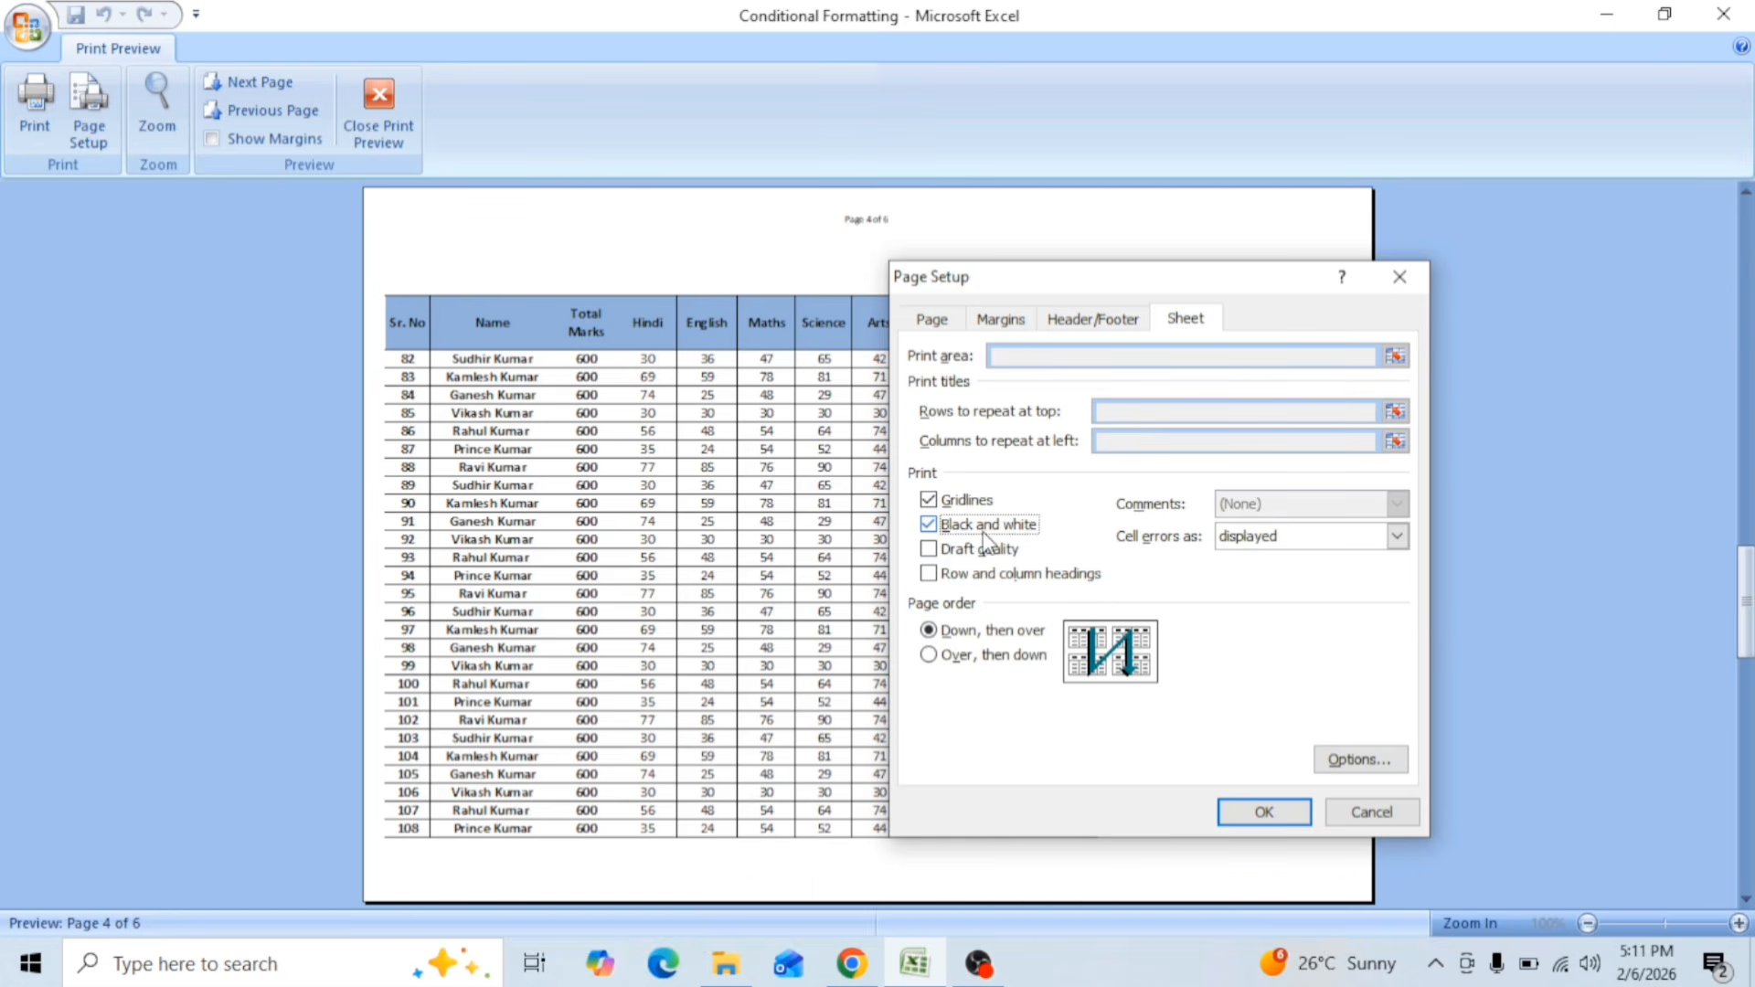
pyautogui.click(976, 526)
# Step: Scale Sheet2 to fit 1 page wide by 6 tall, apply the page setup and return to the first preview page
pyautogui.click(934, 319)
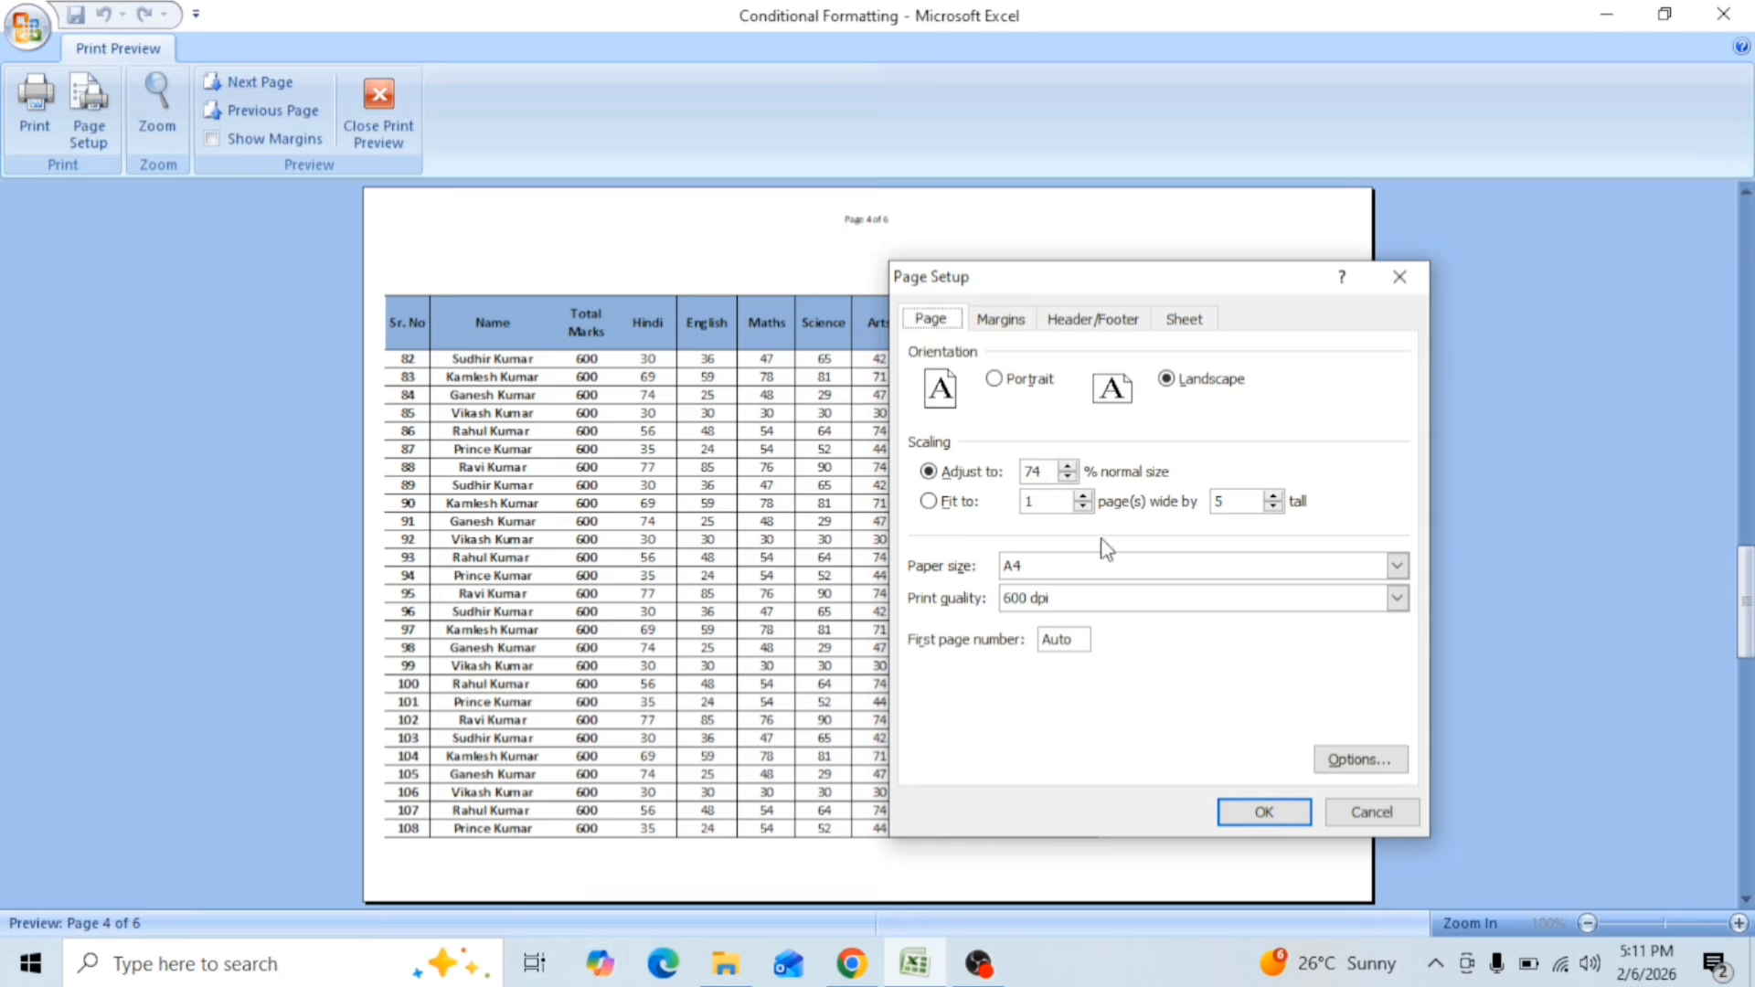
pyautogui.click(1274, 495)
pyautogui.click(1264, 812)
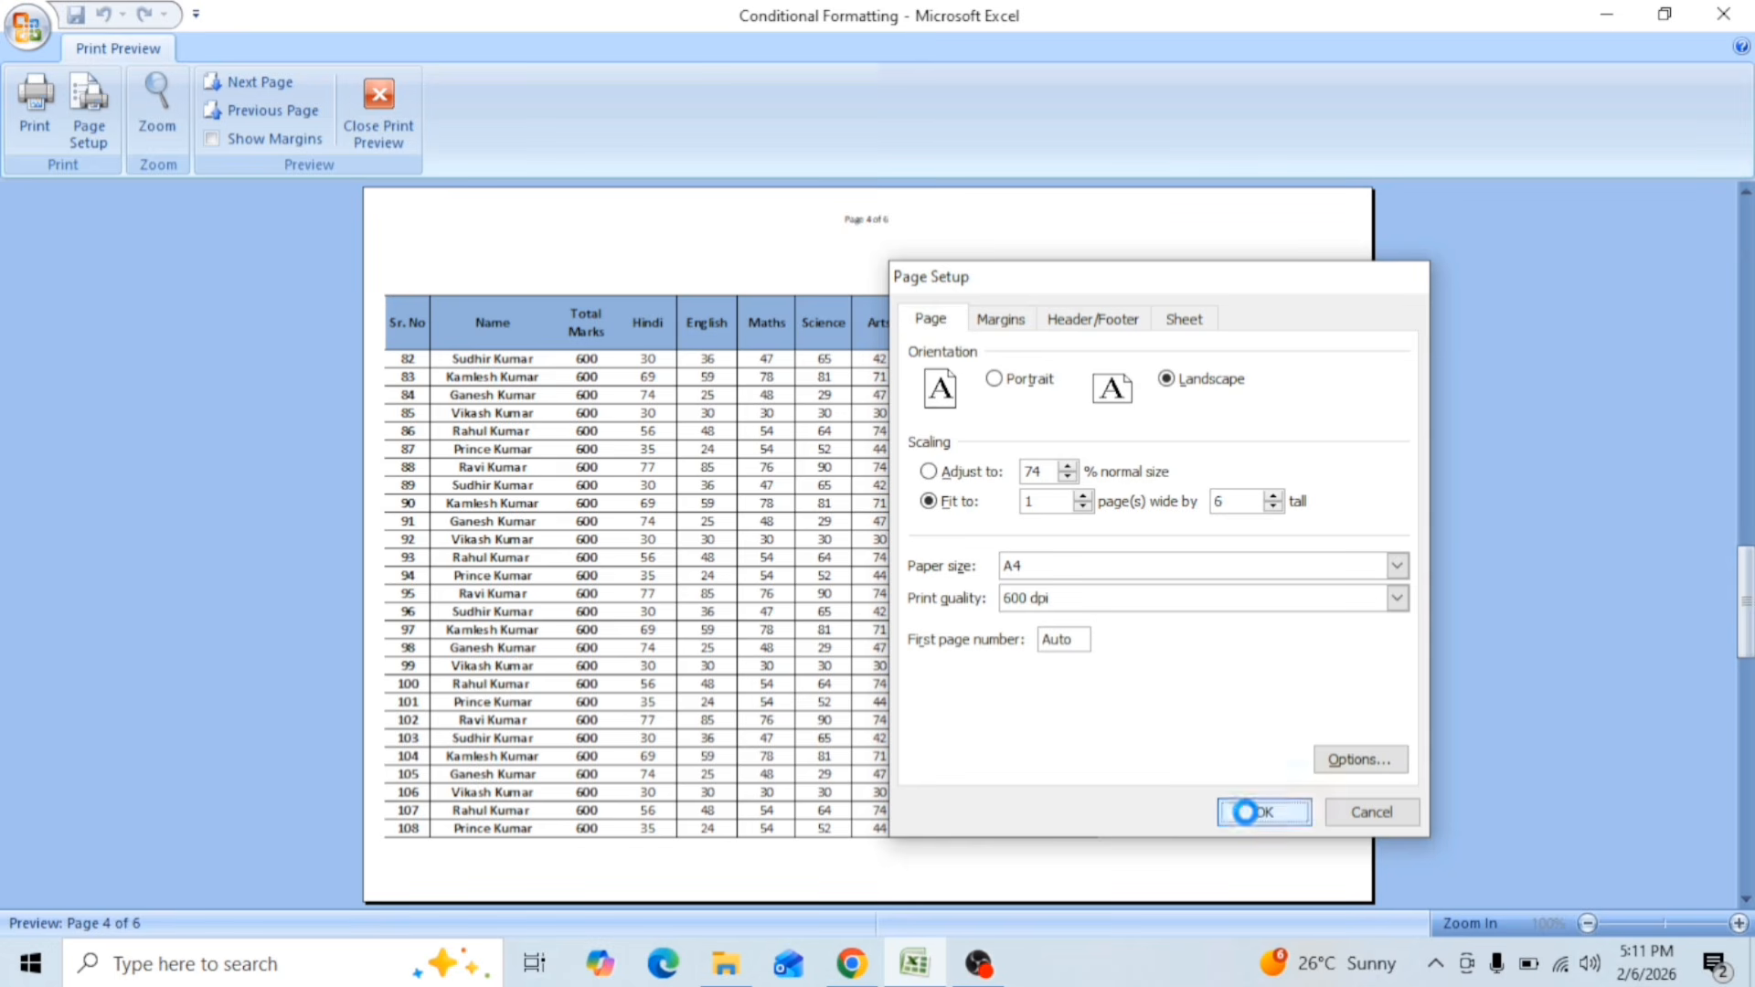
pyautogui.click(965, 506)
pyautogui.click(571, 539)
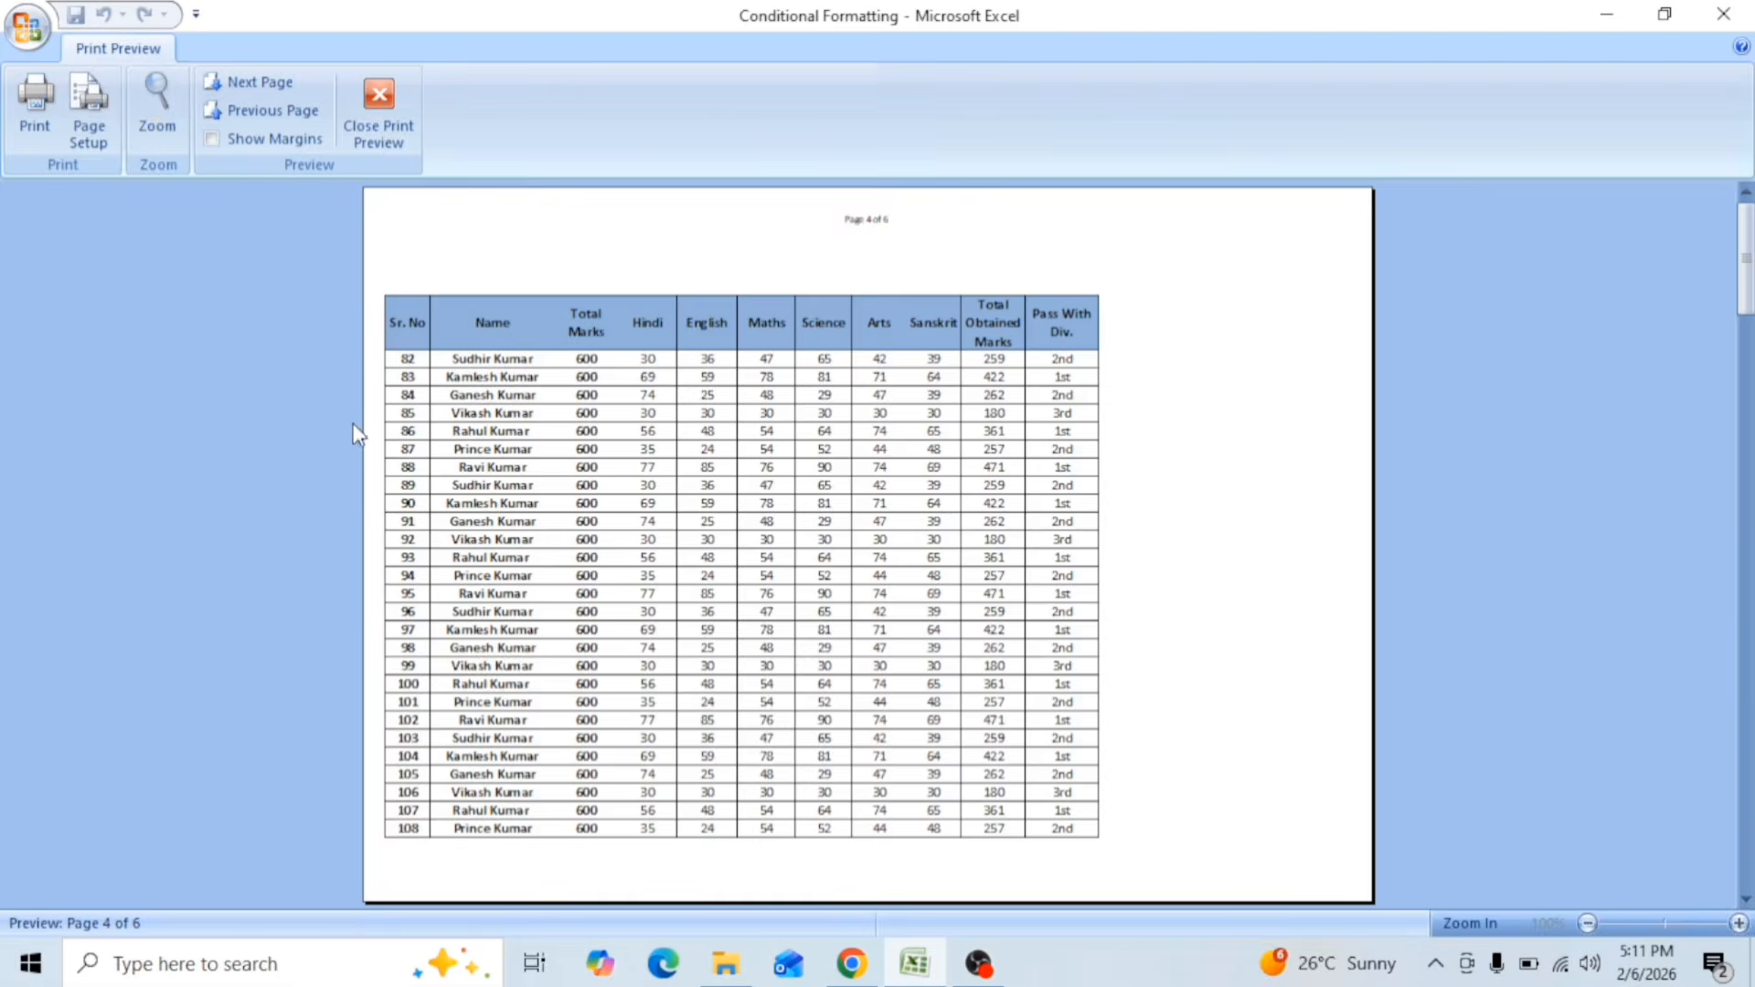
pyautogui.scroll(3, 353, 432)
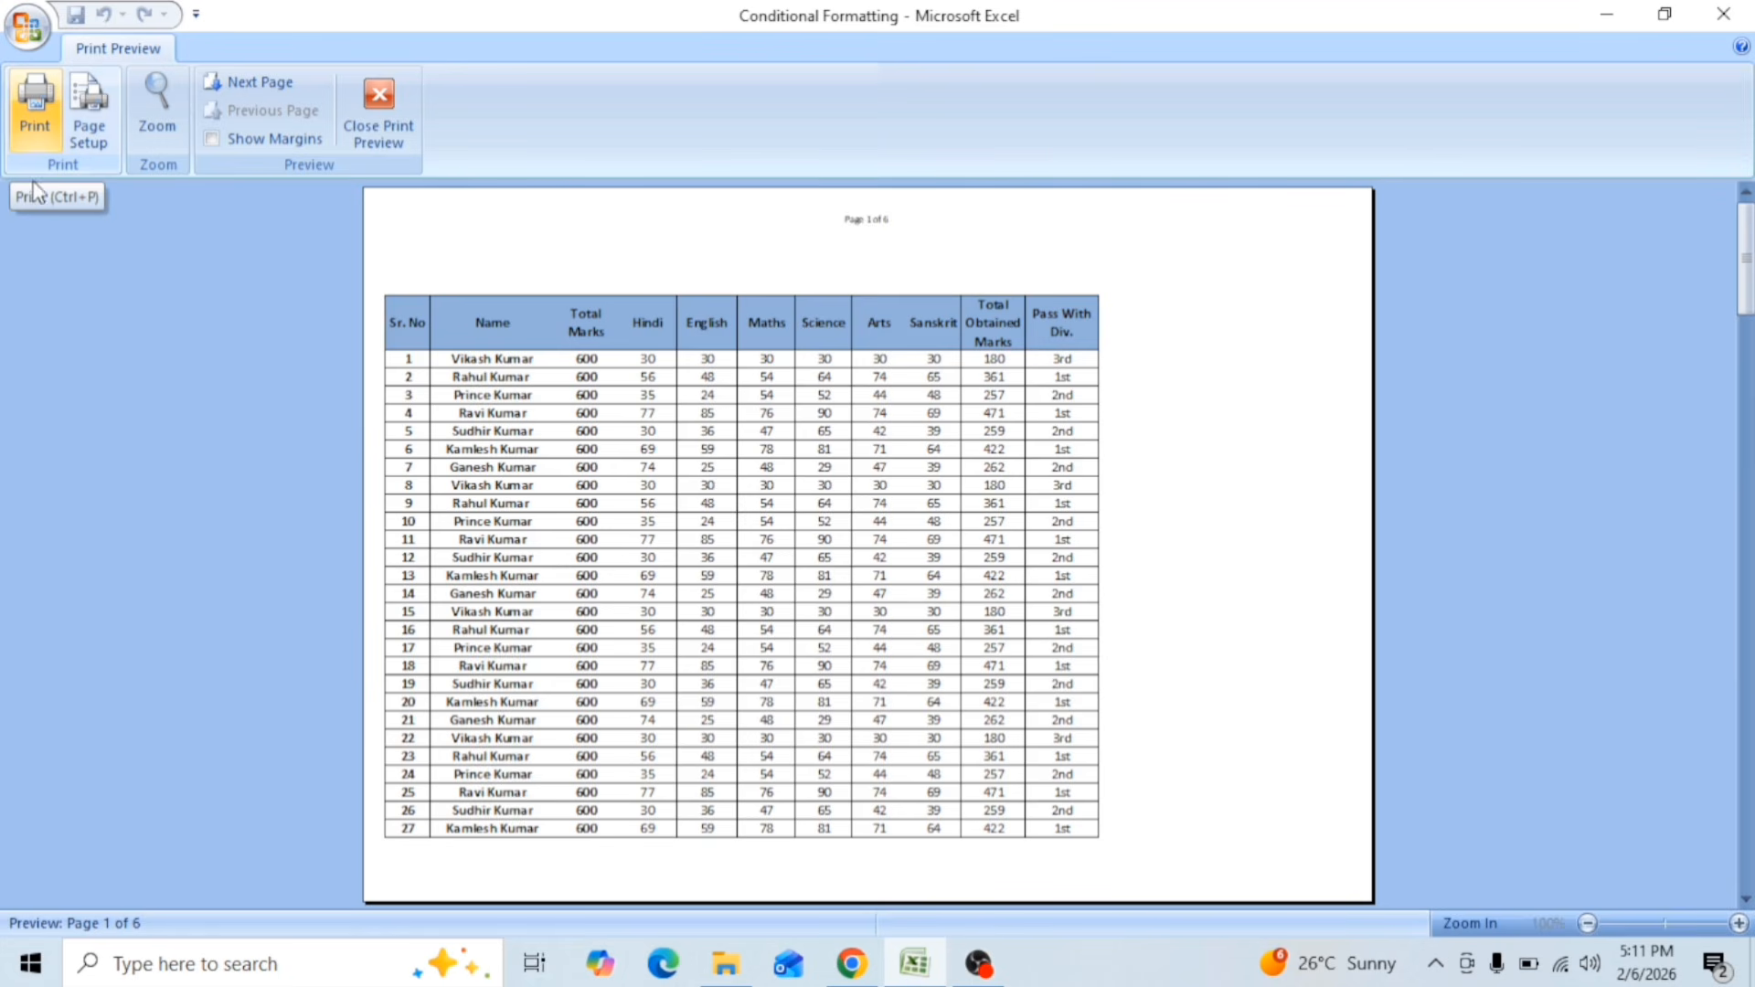
# Step: Switch to the Result sheet and examine its print preview enlarged
pyautogui.click(377, 129)
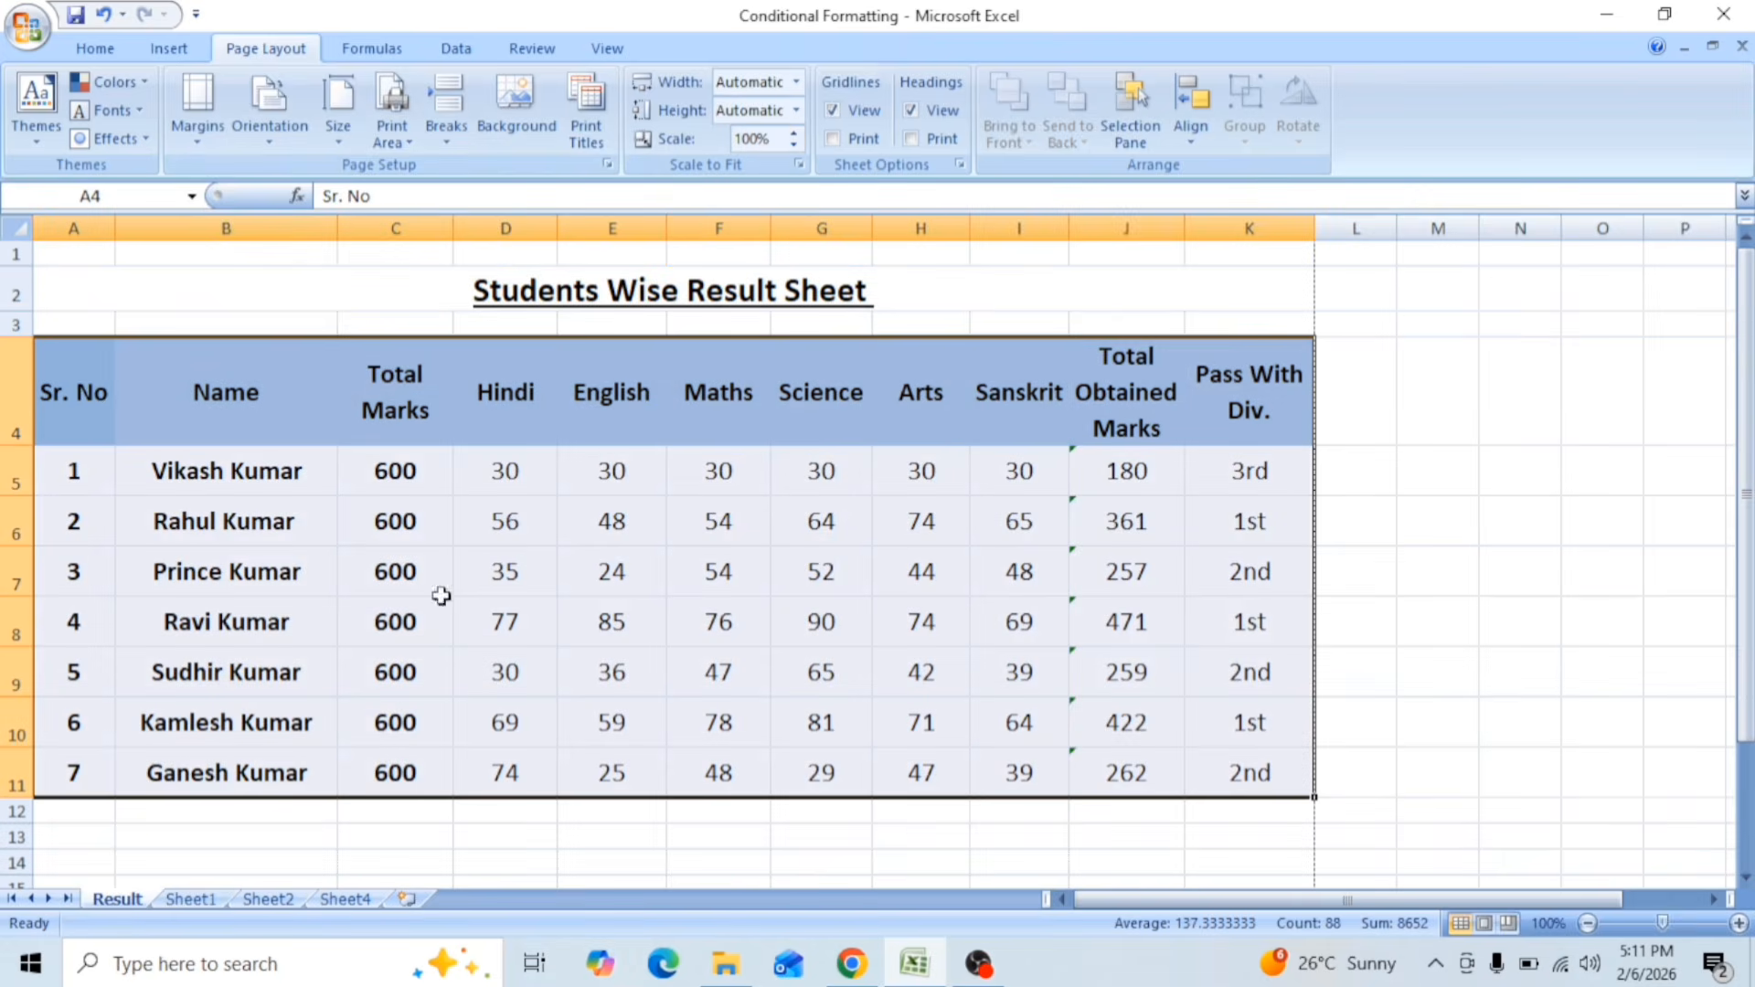
pyautogui.click(27, 27)
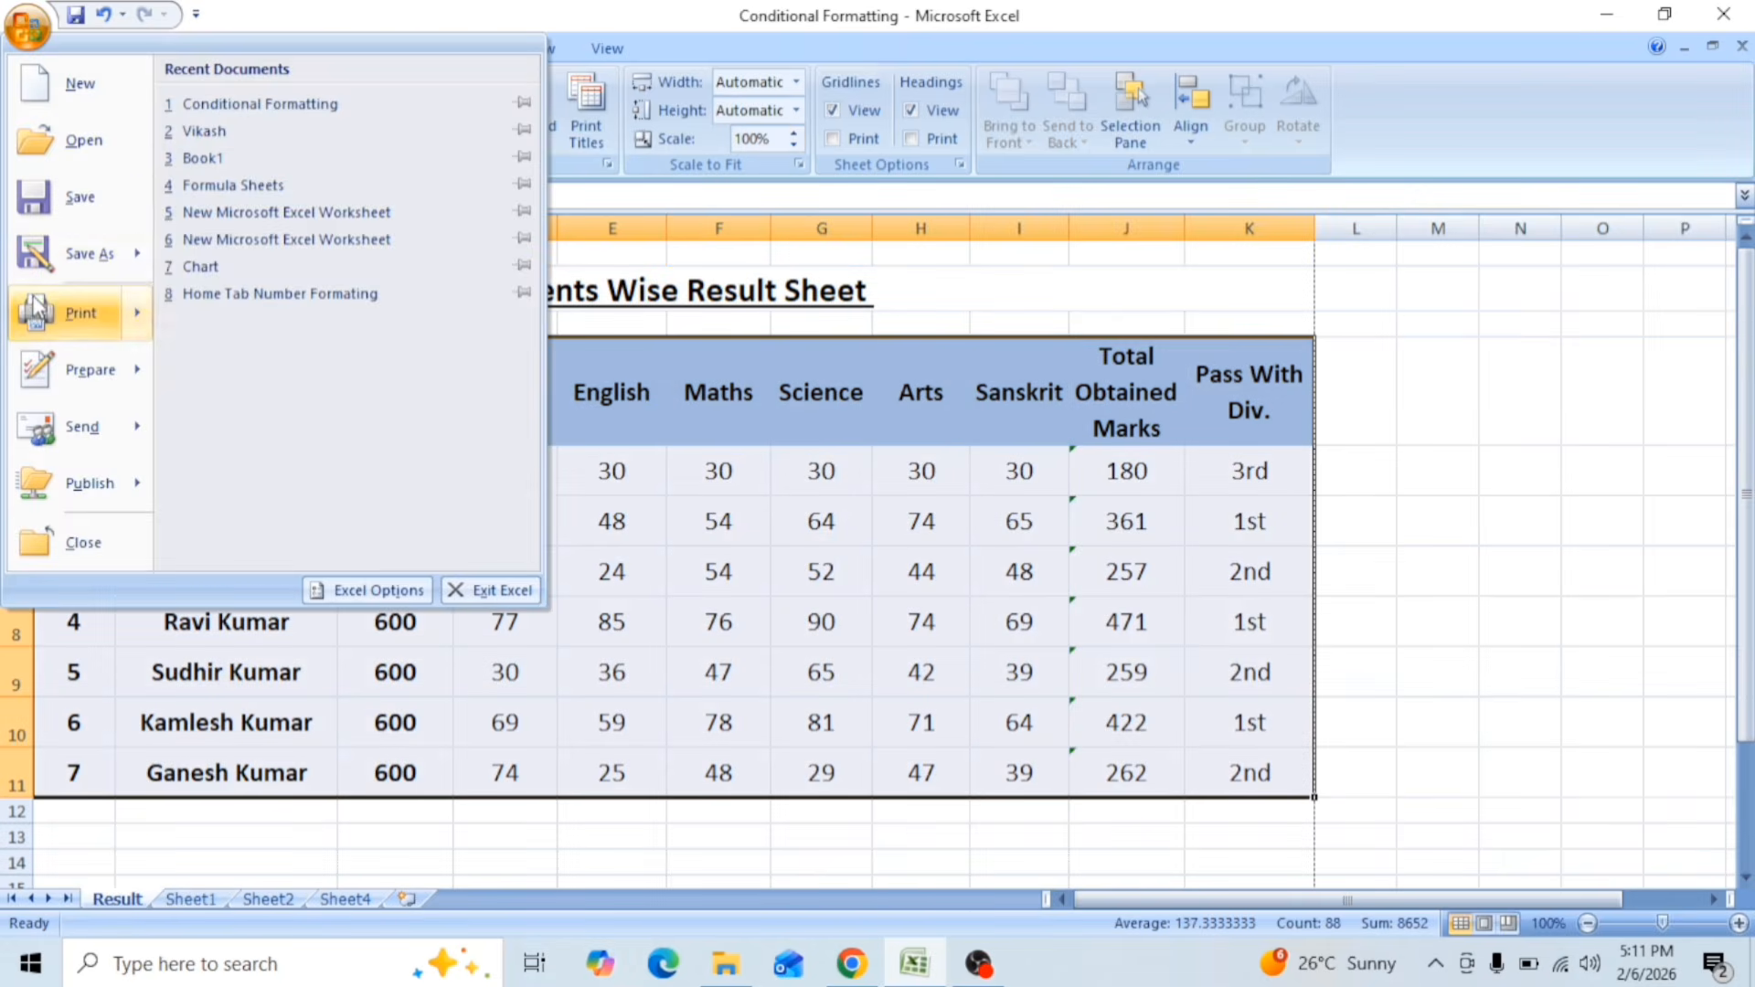
pyautogui.moveTo(91, 313)
pyautogui.click(311, 252)
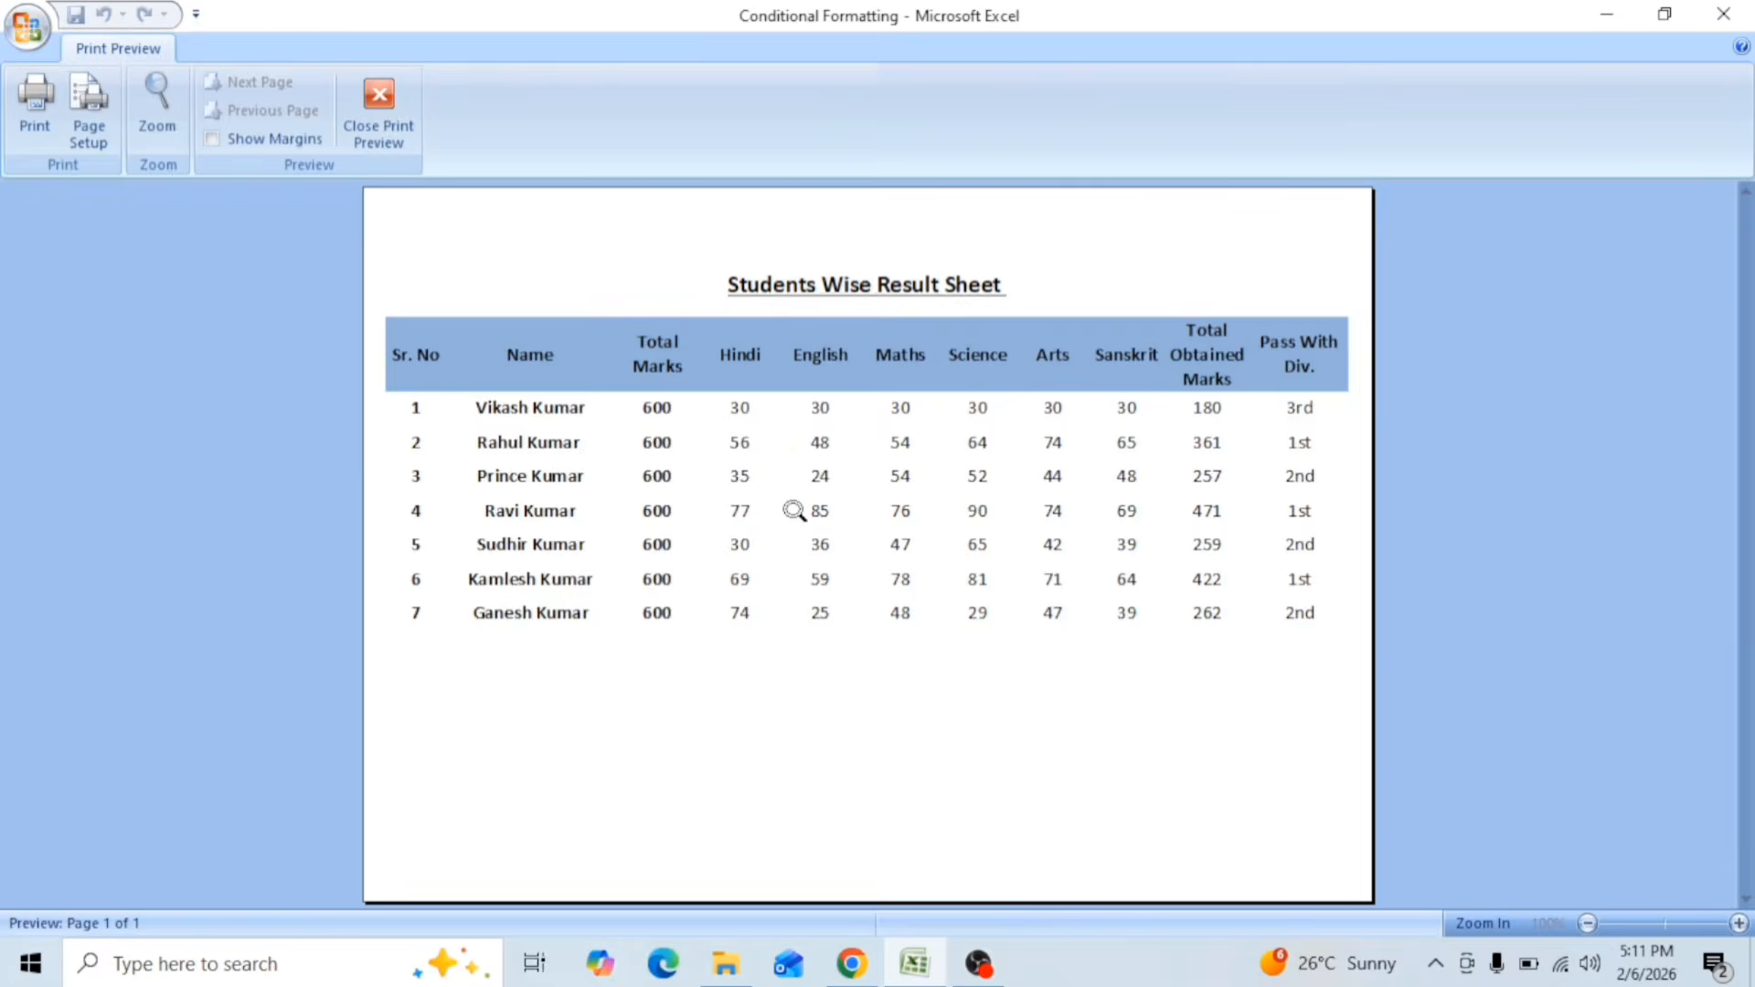
pyautogui.click(783, 502)
pyautogui.click(774, 494)
pyautogui.click(772, 509)
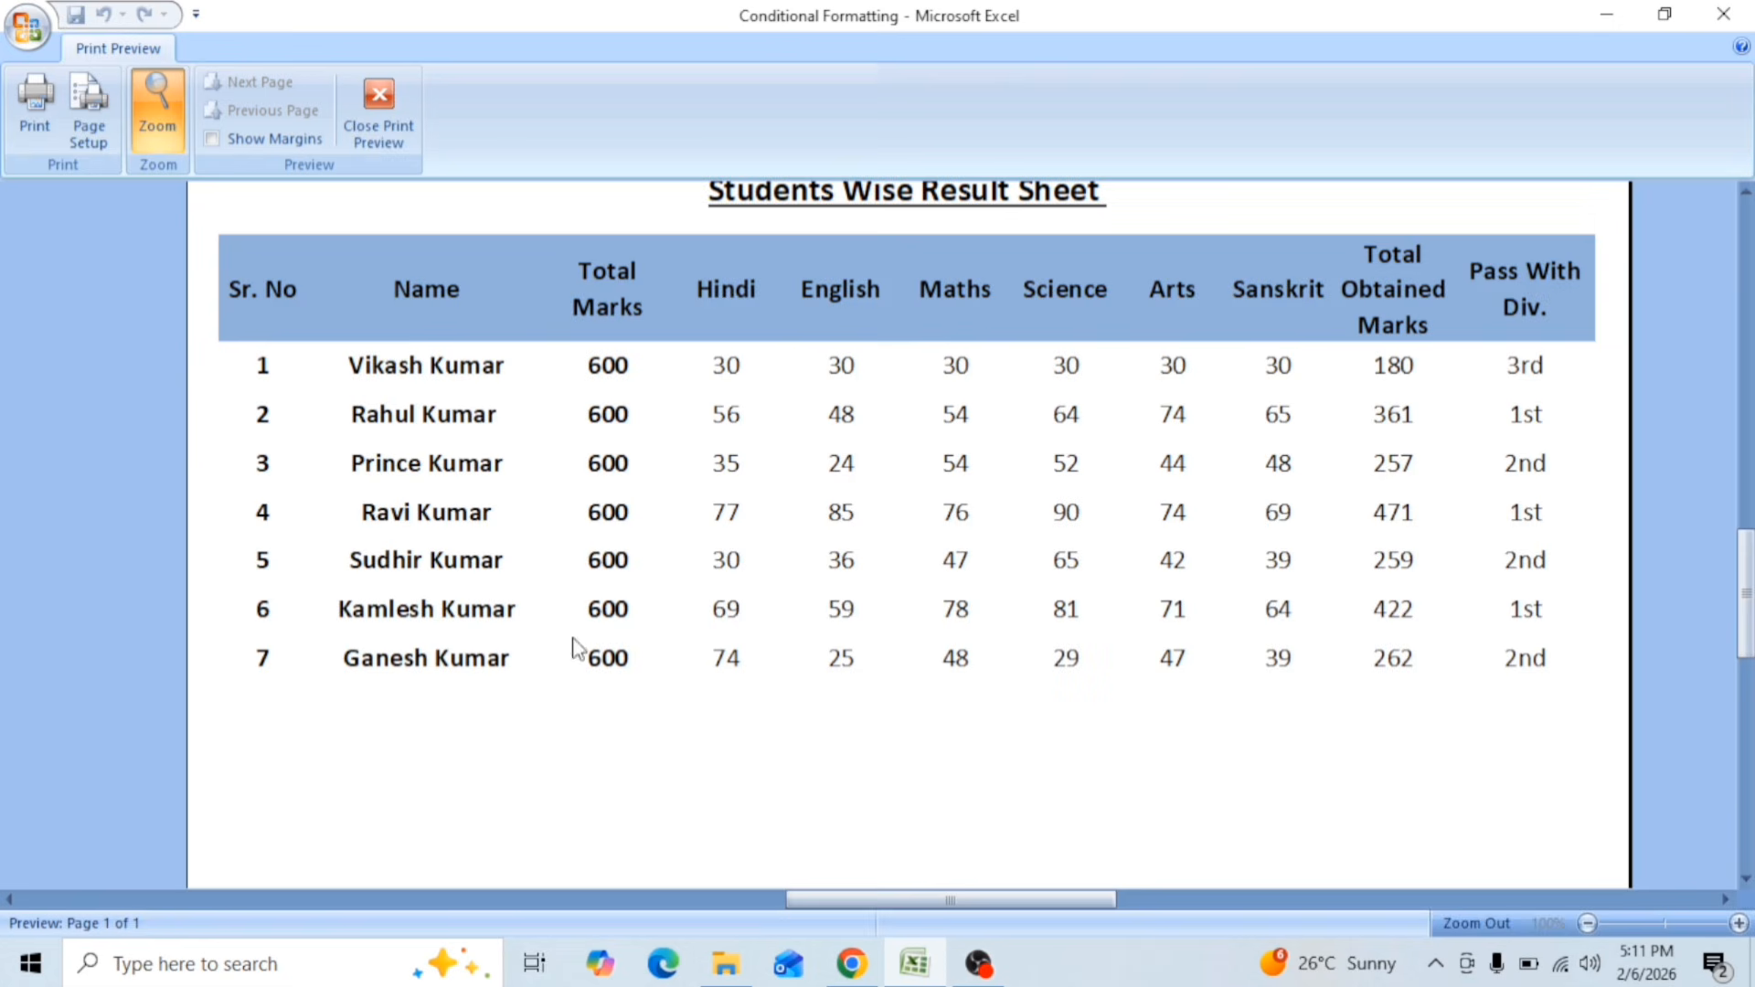
# Step: Open the print settings for the Result sheet and set them to pages 3 to 6 of the active sheet(s)
pyautogui.click(30, 123)
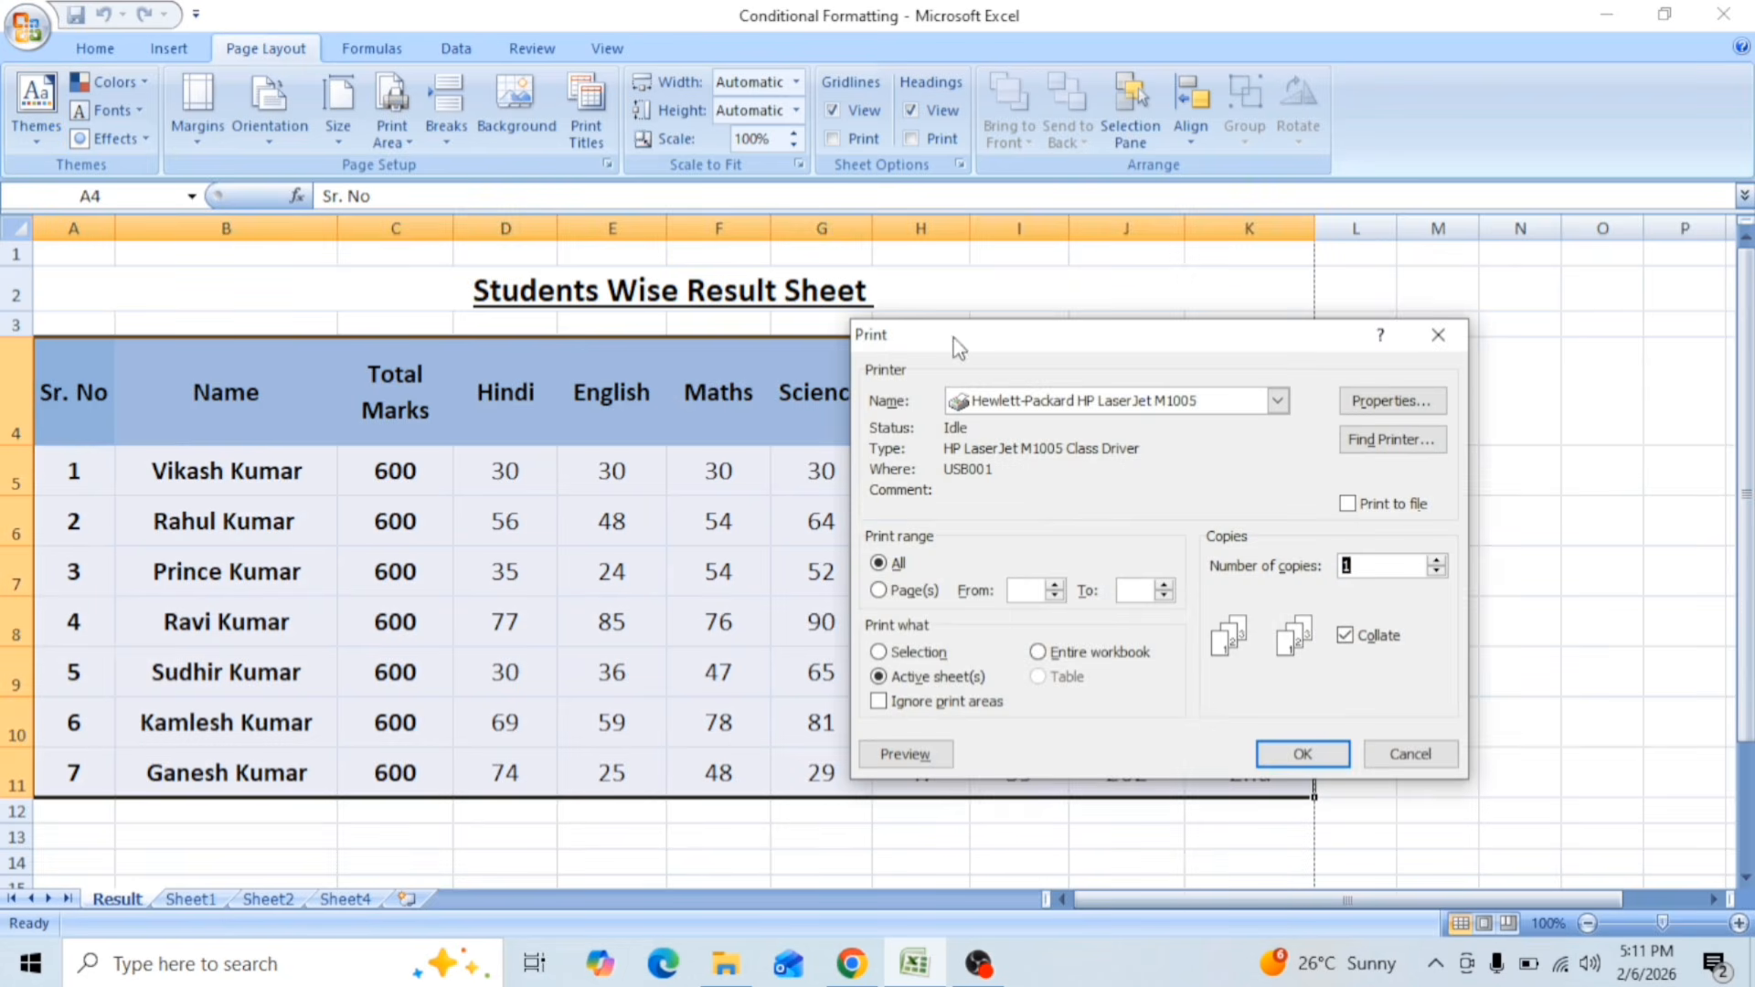
pyautogui.moveTo(955, 338); pyautogui.dragTo(619, 279)
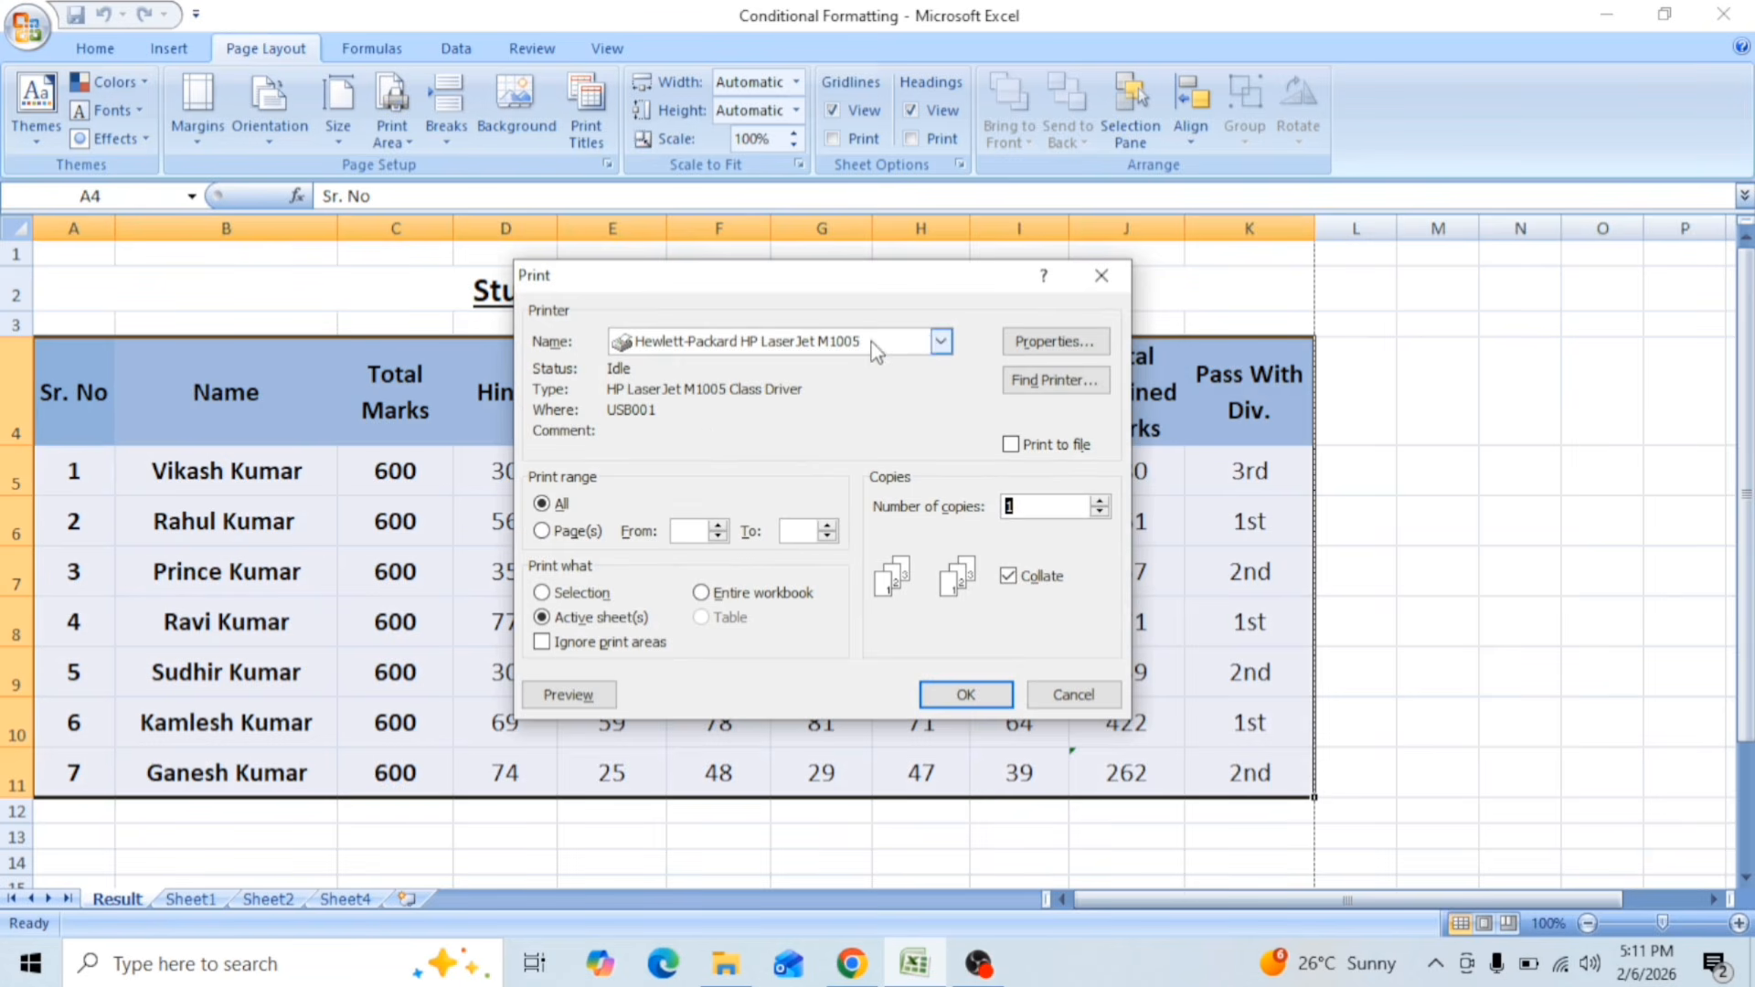
pyautogui.click(558, 503)
pyautogui.click(553, 534)
pyautogui.click(560, 504)
pyautogui.click(802, 528)
pyautogui.click(690, 534)
pyautogui.click(569, 596)
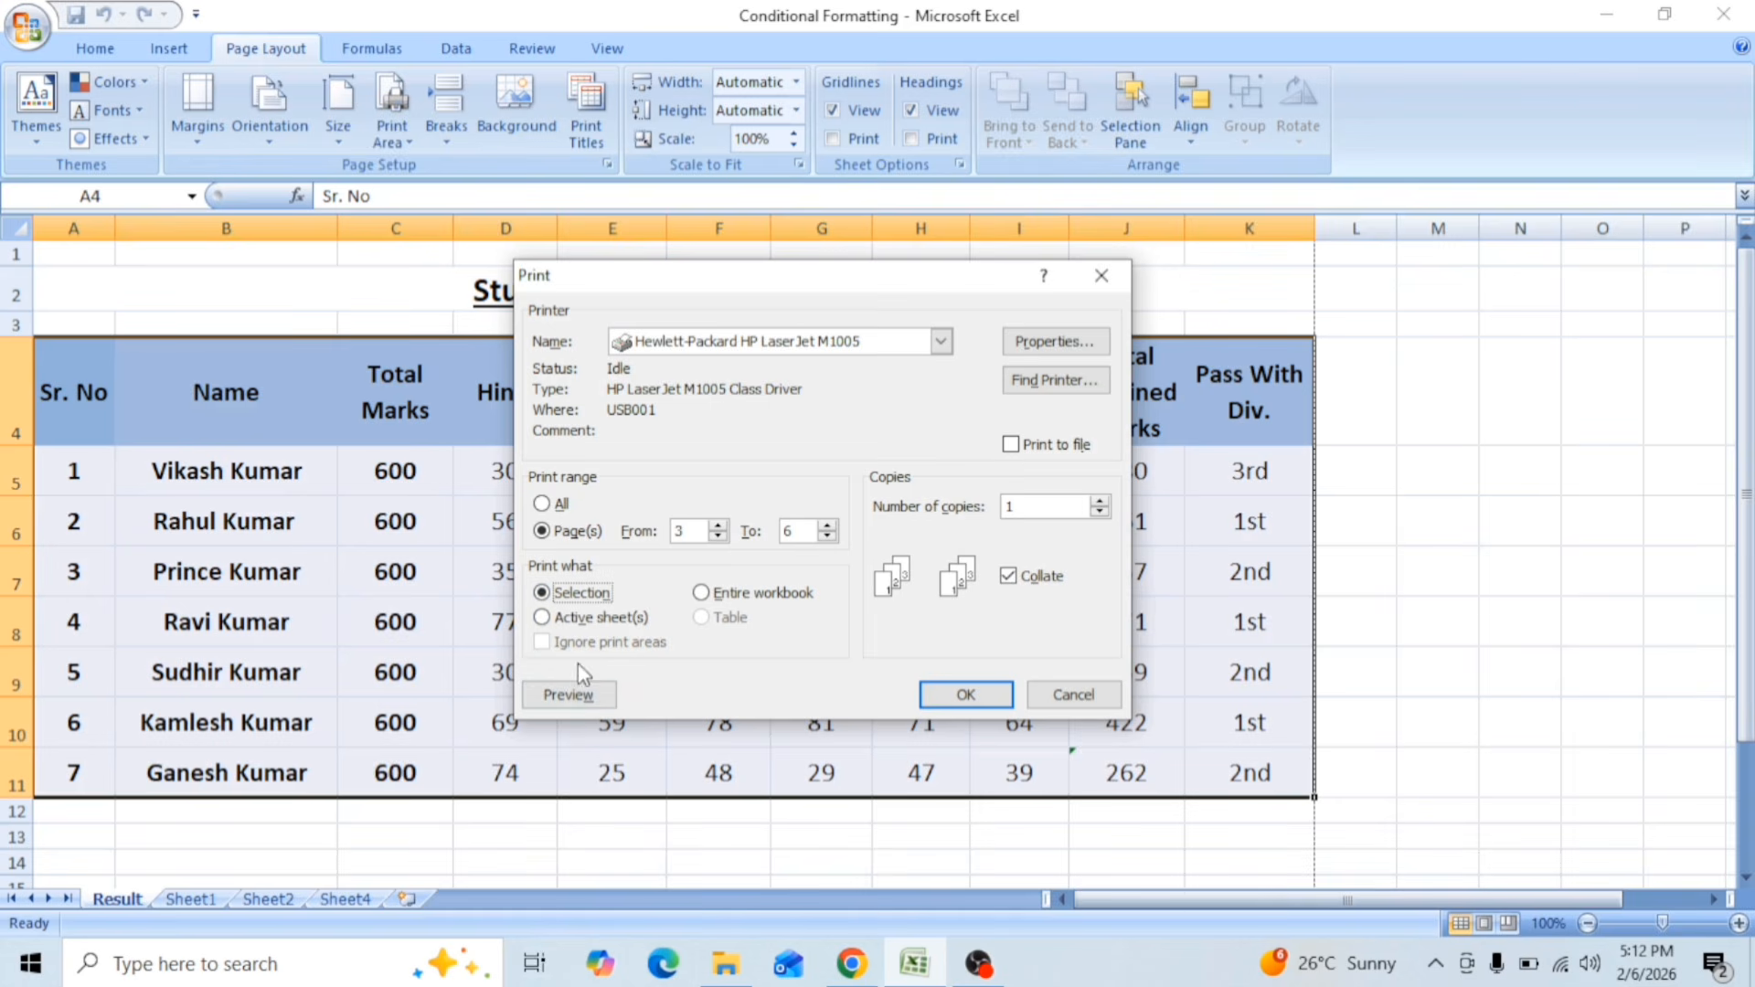
pyautogui.click(590, 620)
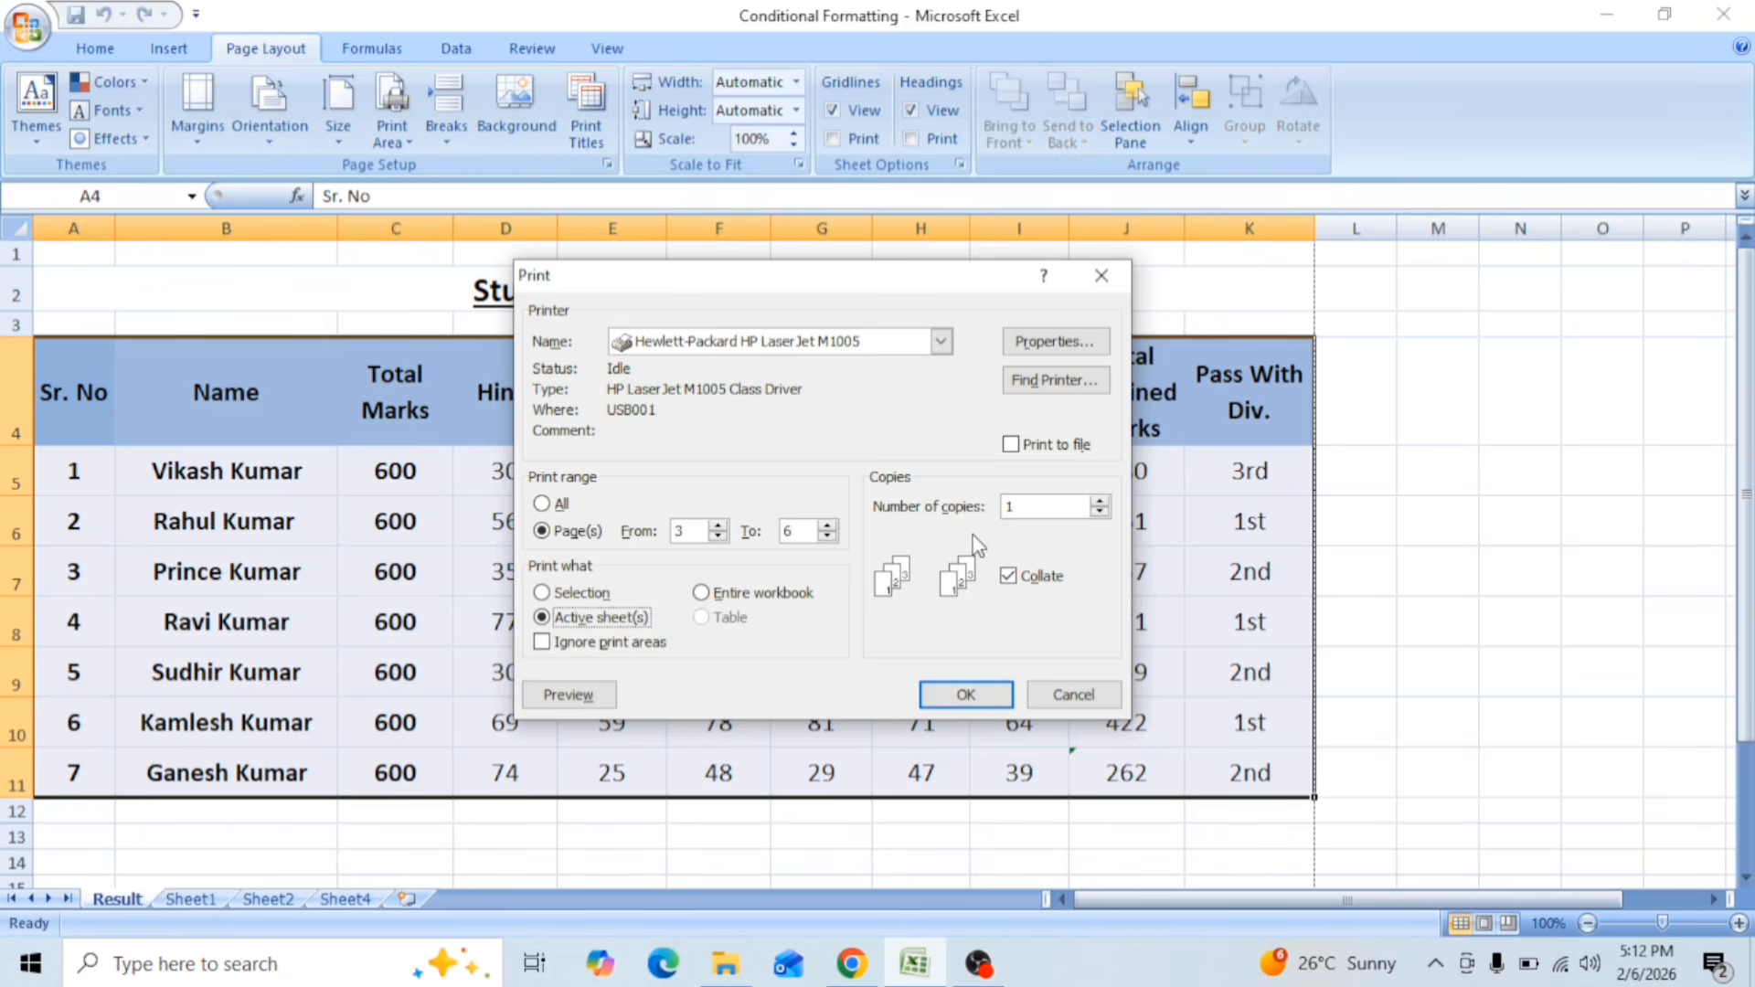
# Step: Set the number of copies to 5 and try to print the Result sheet
pyautogui.click(1101, 502)
pyautogui.click(1101, 513)
pyautogui.click(1100, 513)
pyautogui.press('BackSpace')
pyautogui.write('5')
pyautogui.click(969, 697)
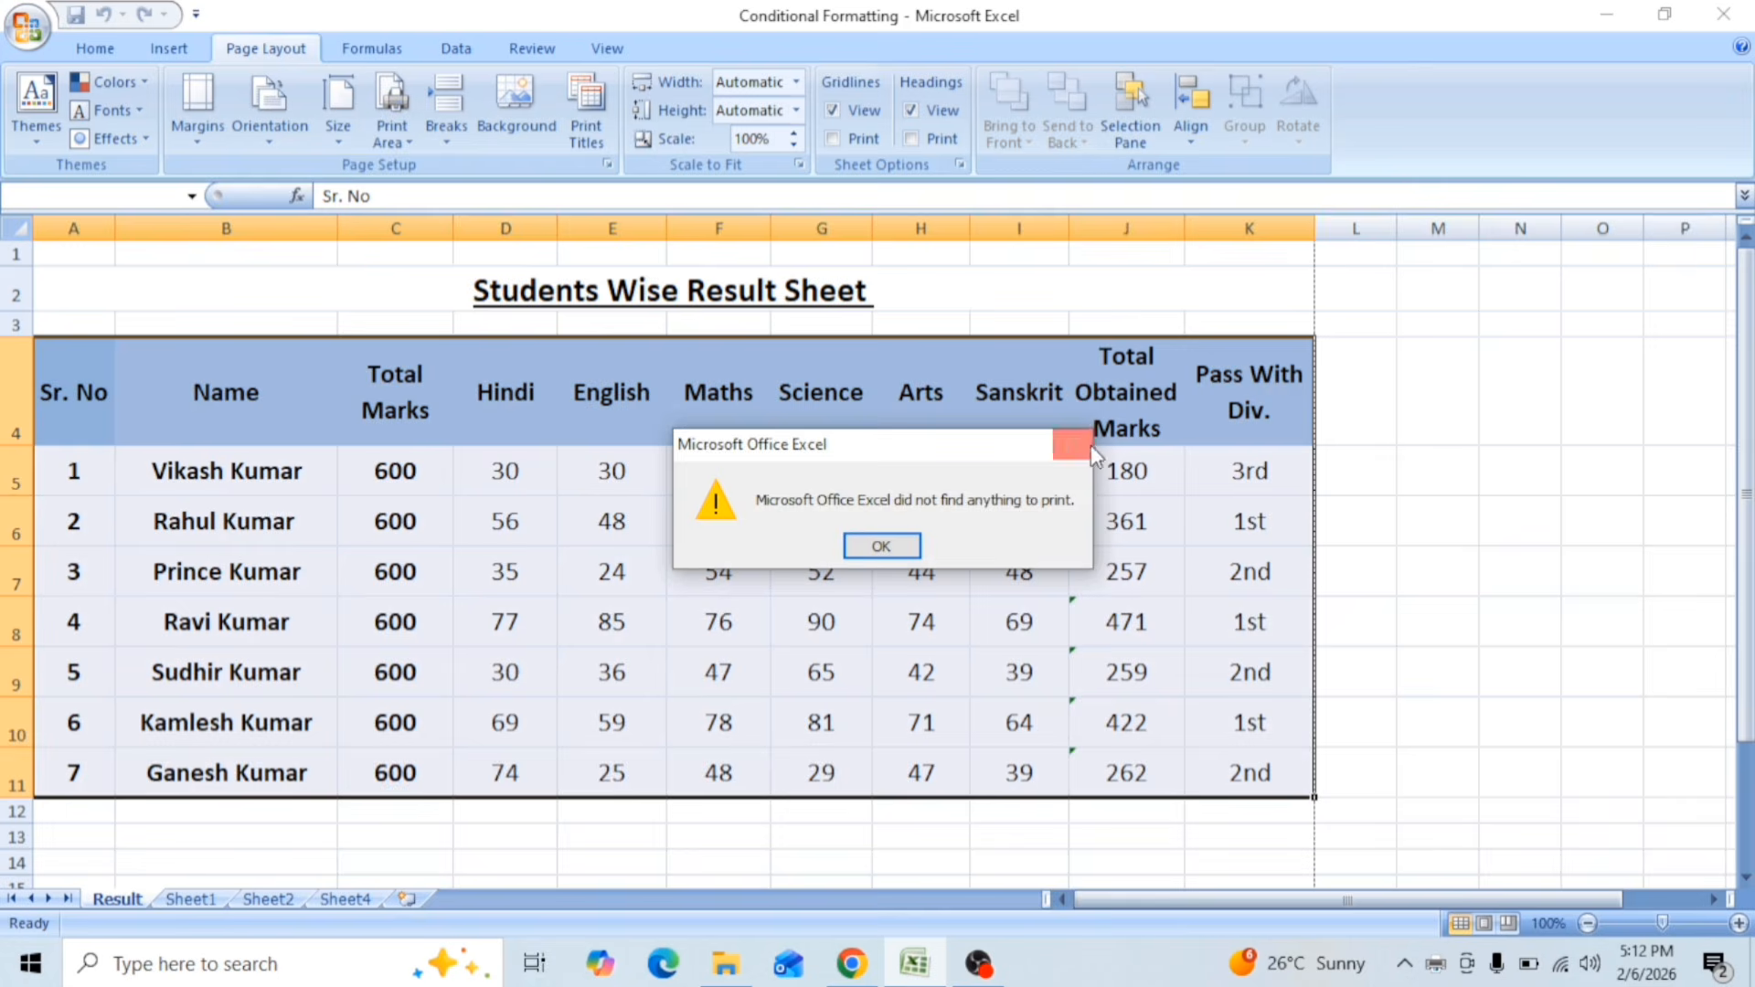
pyautogui.click(1090, 446)
pyautogui.click(612, 475)
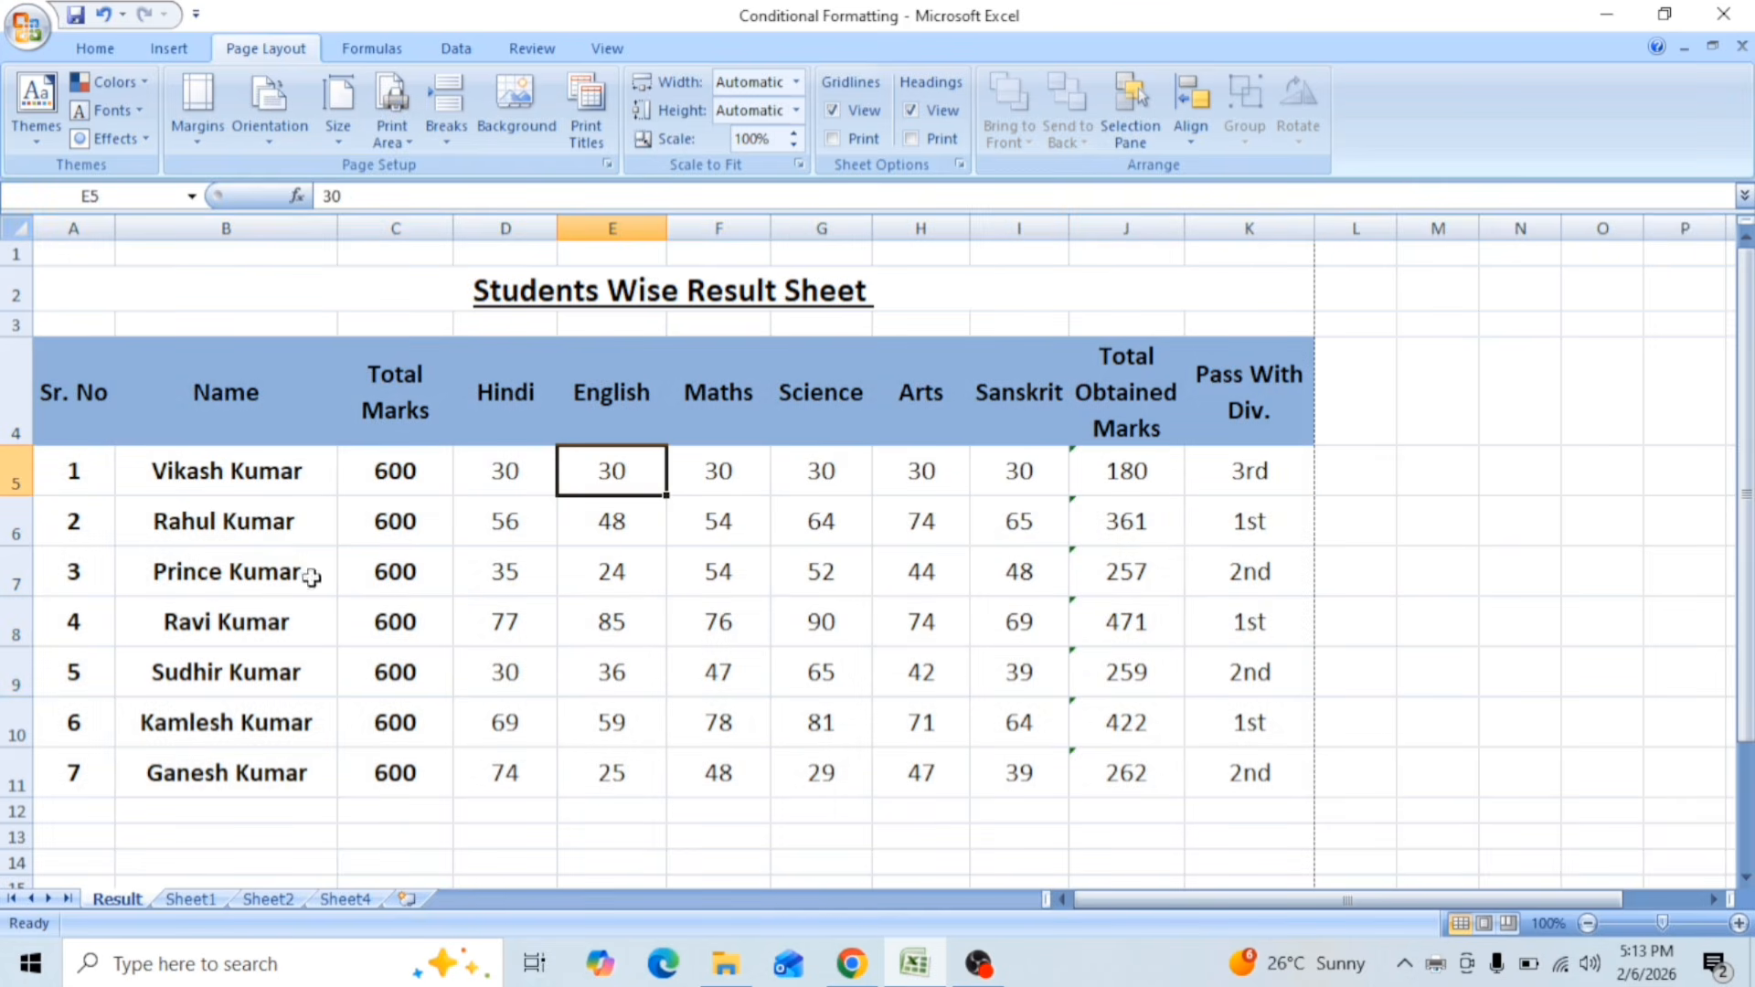
pyautogui.moveTo(170, 414); pyautogui.dragTo(756, 686)
pyautogui.click(896, 672)
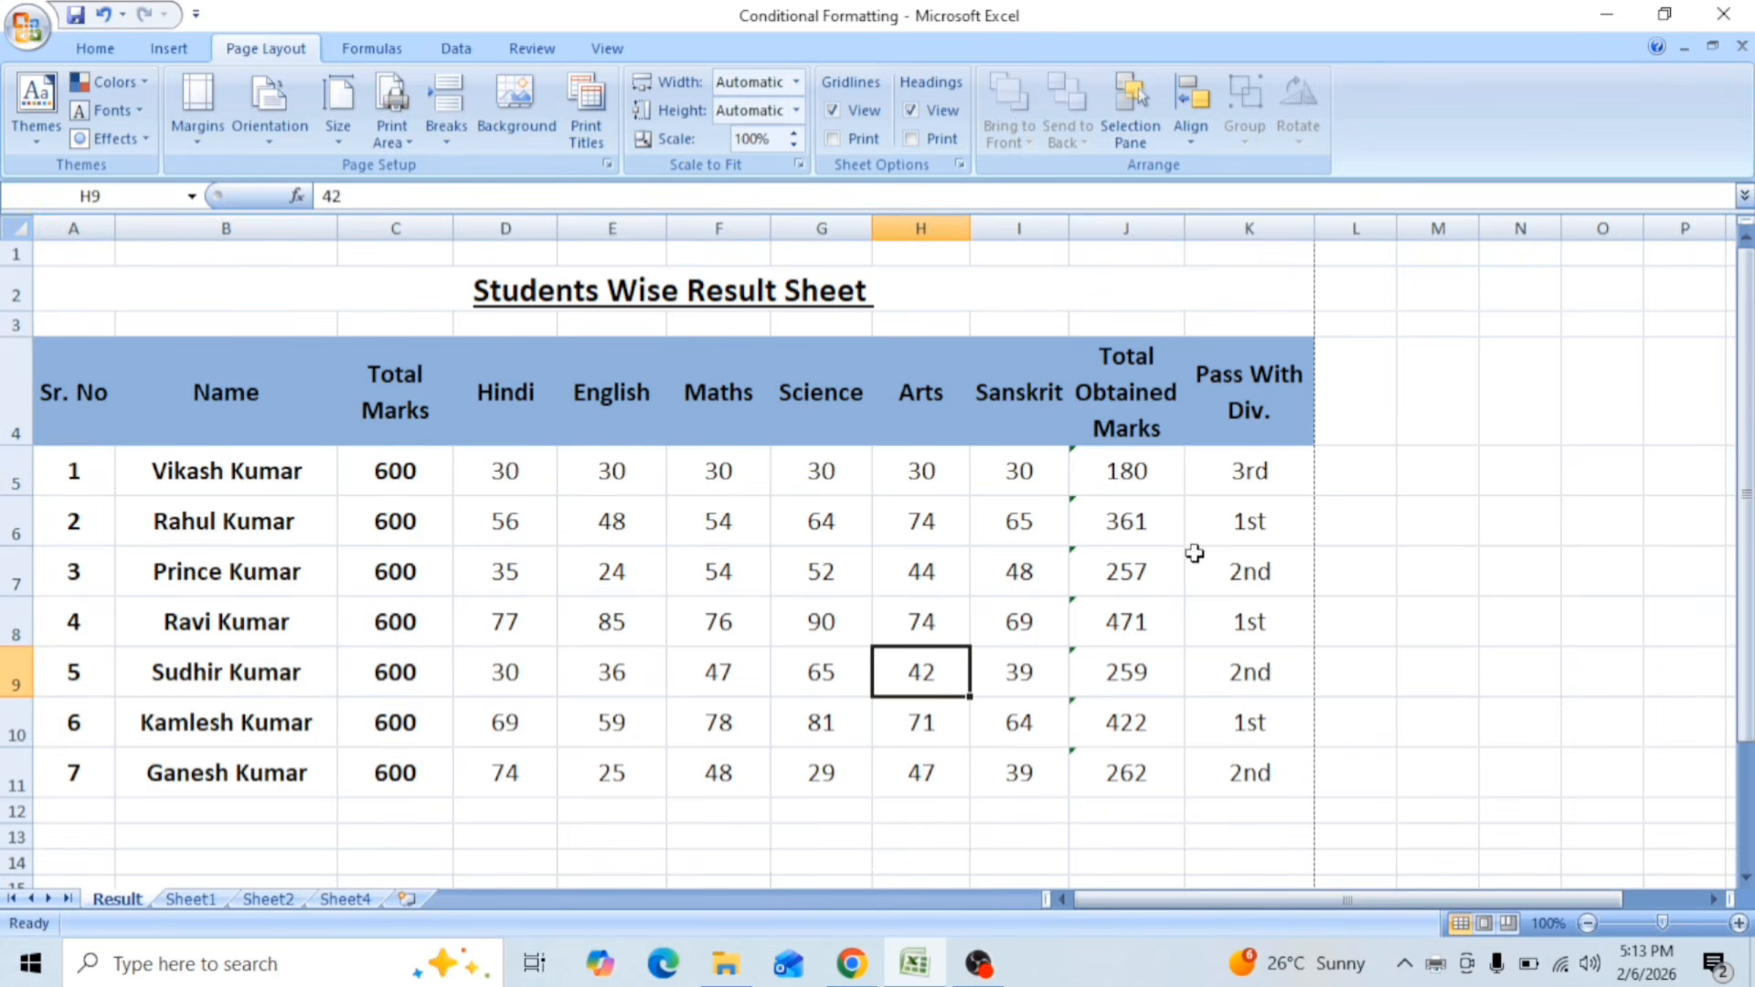
pyautogui.scroll(-7, 952, 792)
pyautogui.scroll(-20, 828, 773)
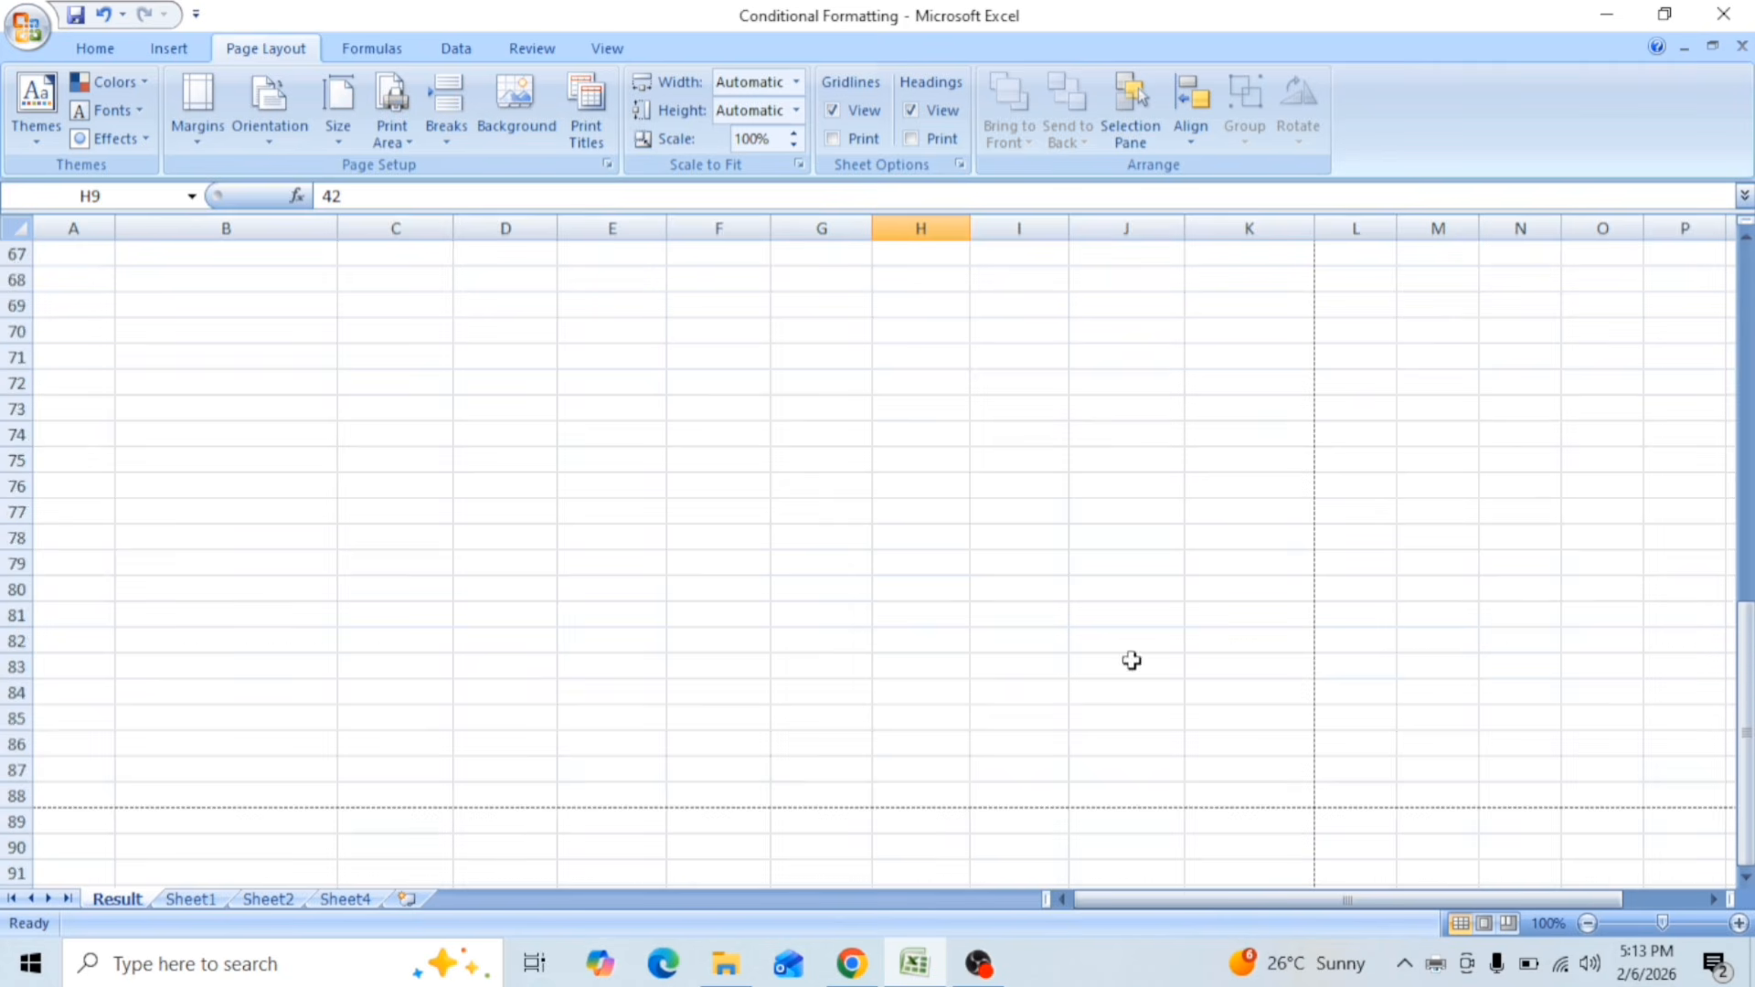
pyautogui.scroll(-5, 533, 667)
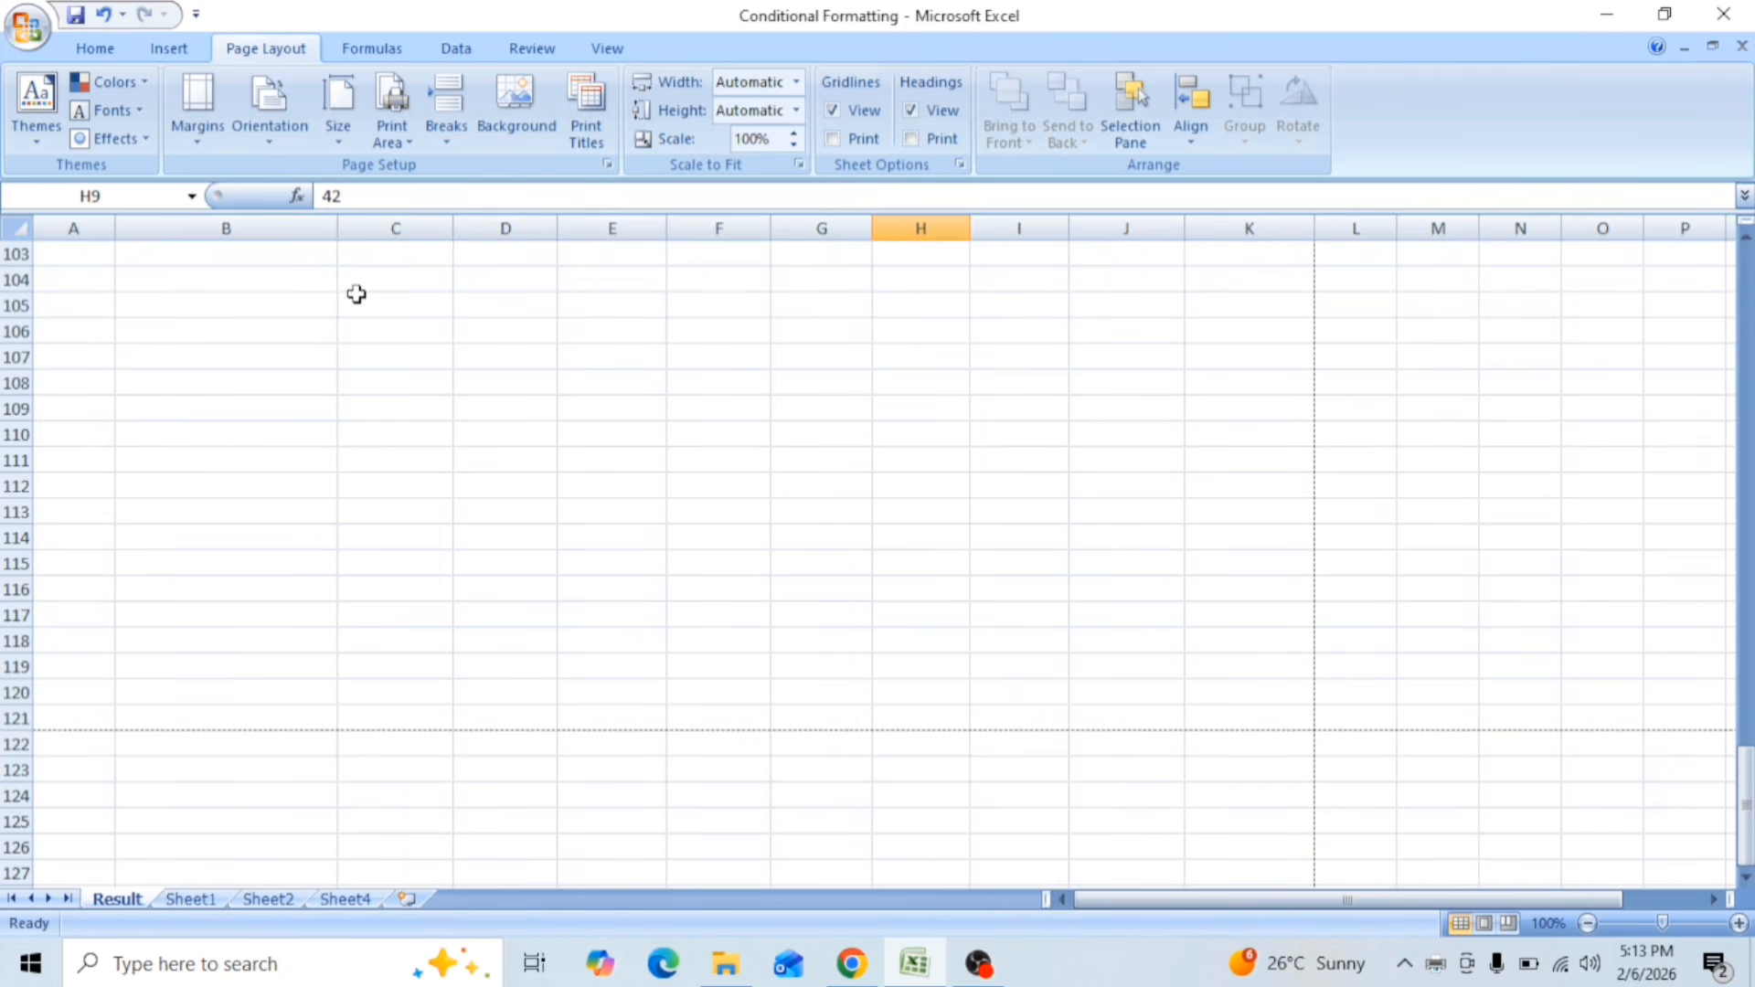
# Step: Clear the print area of the Result sheet
pyautogui.scroll(20, 402, 686)
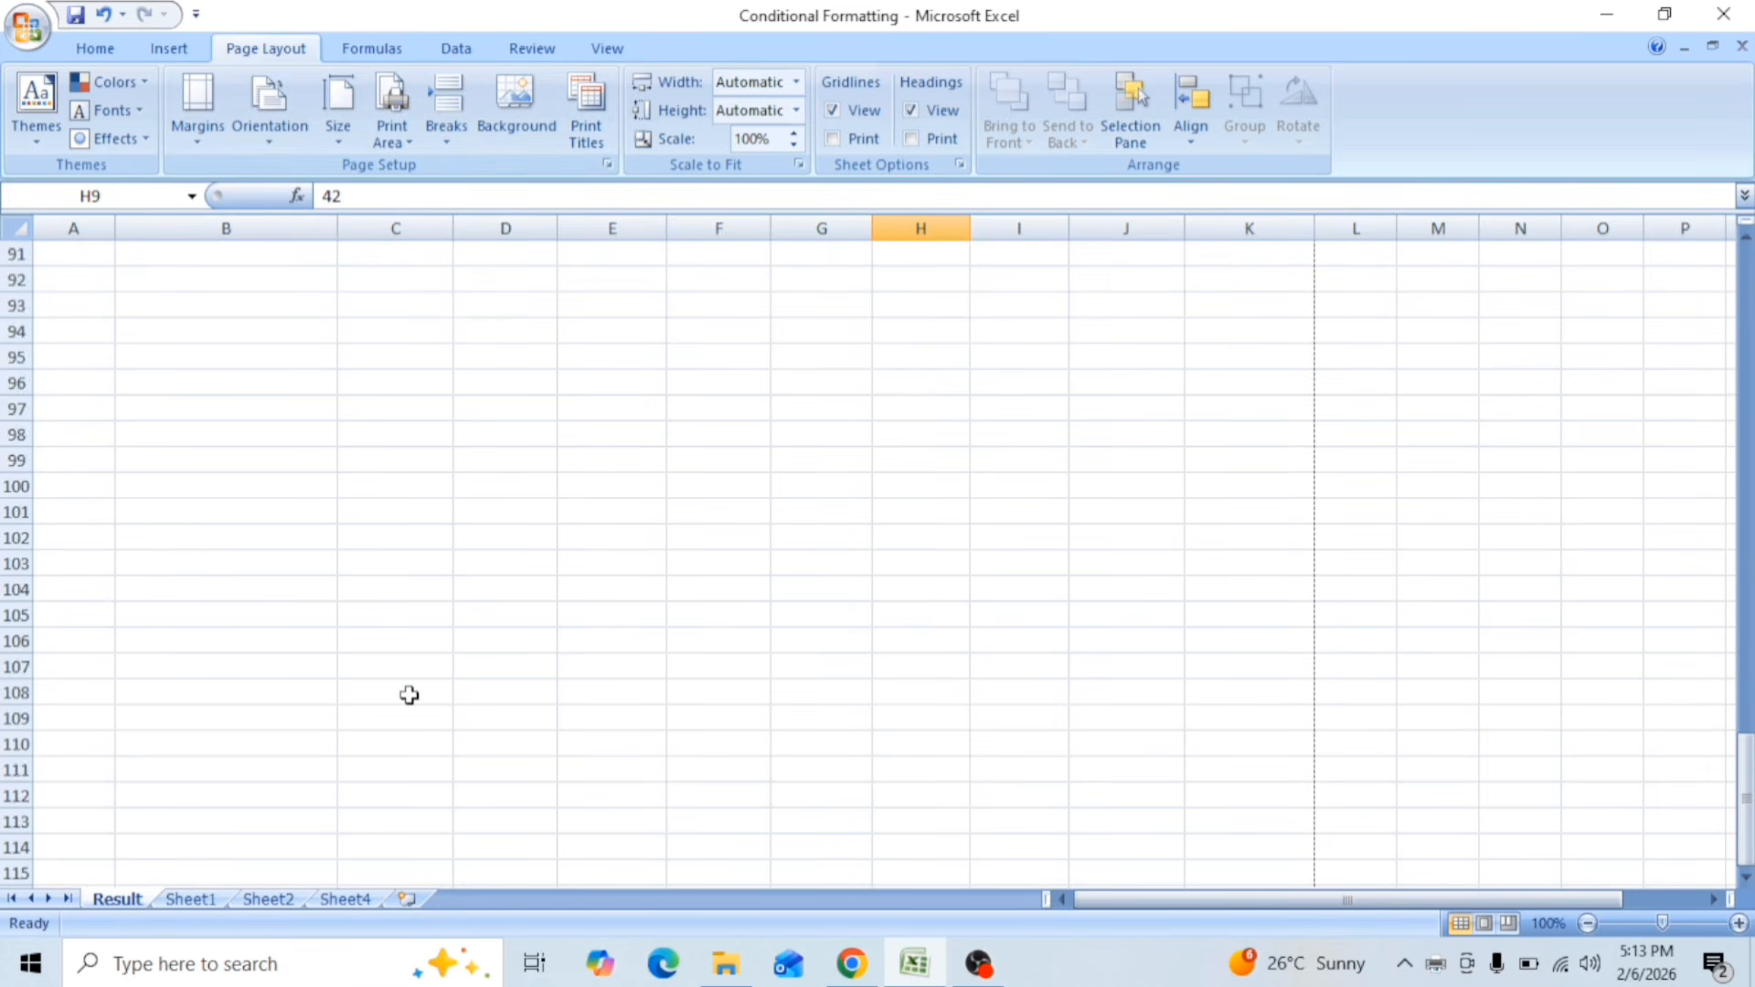
pyautogui.scroll(8, 388, 672)
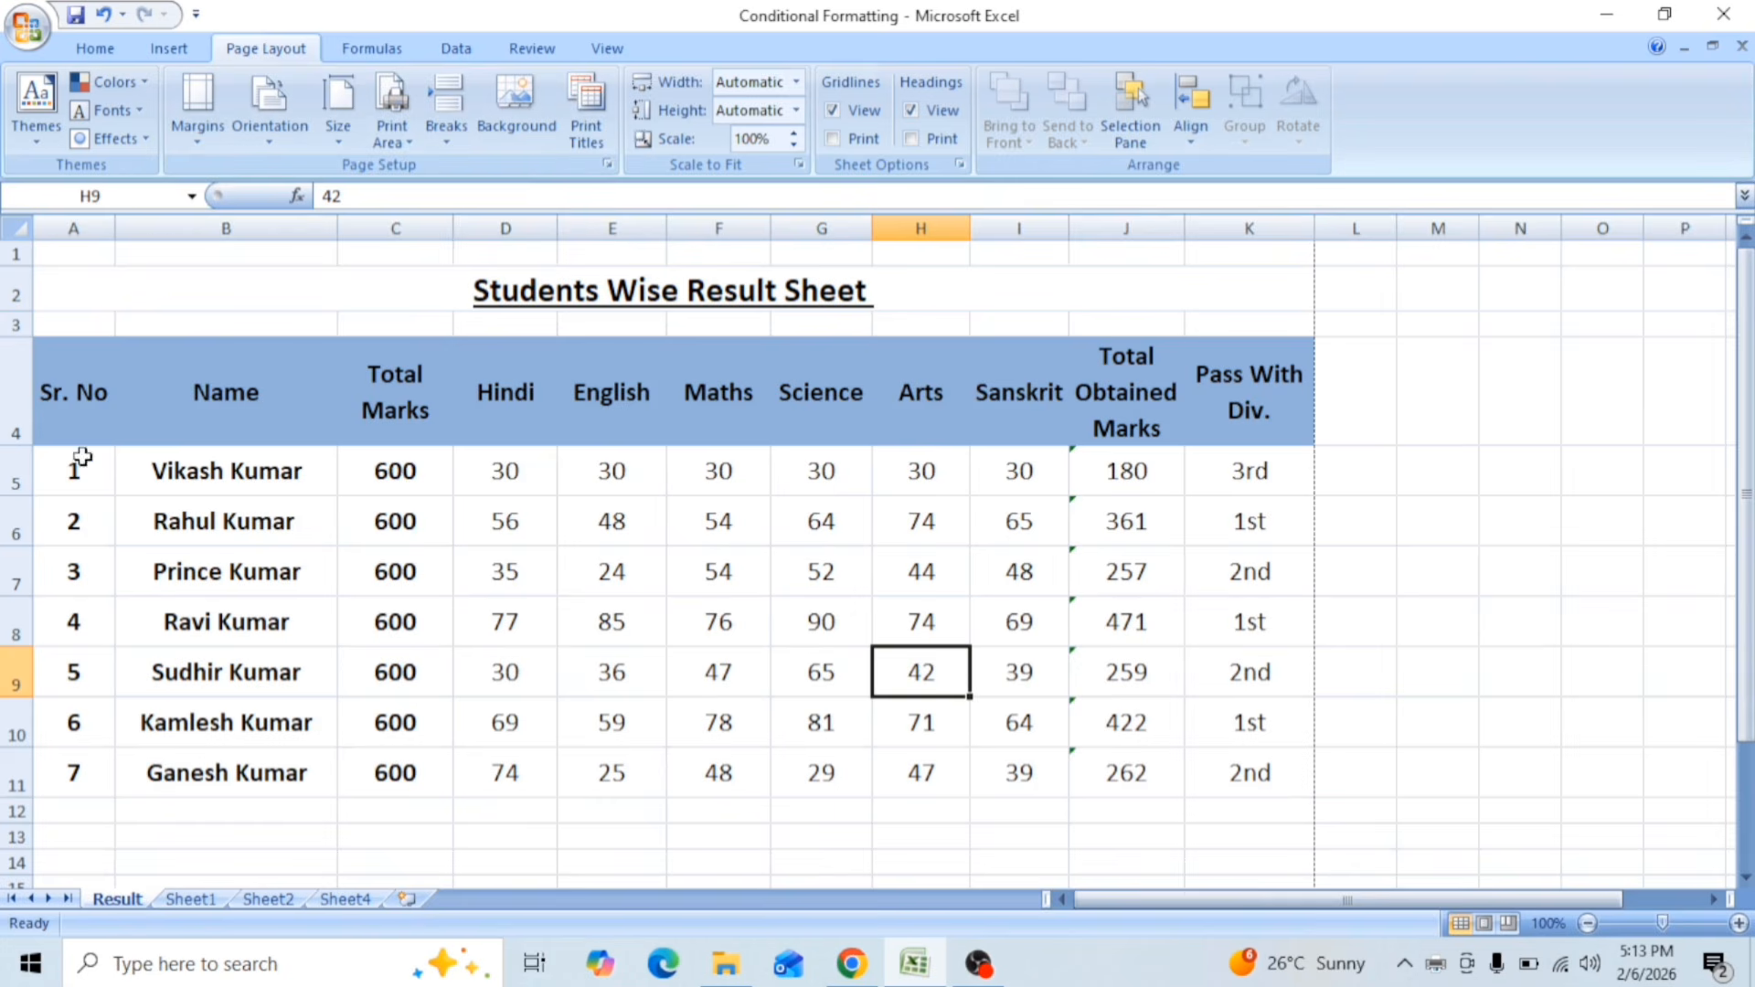
pyautogui.click(391, 137)
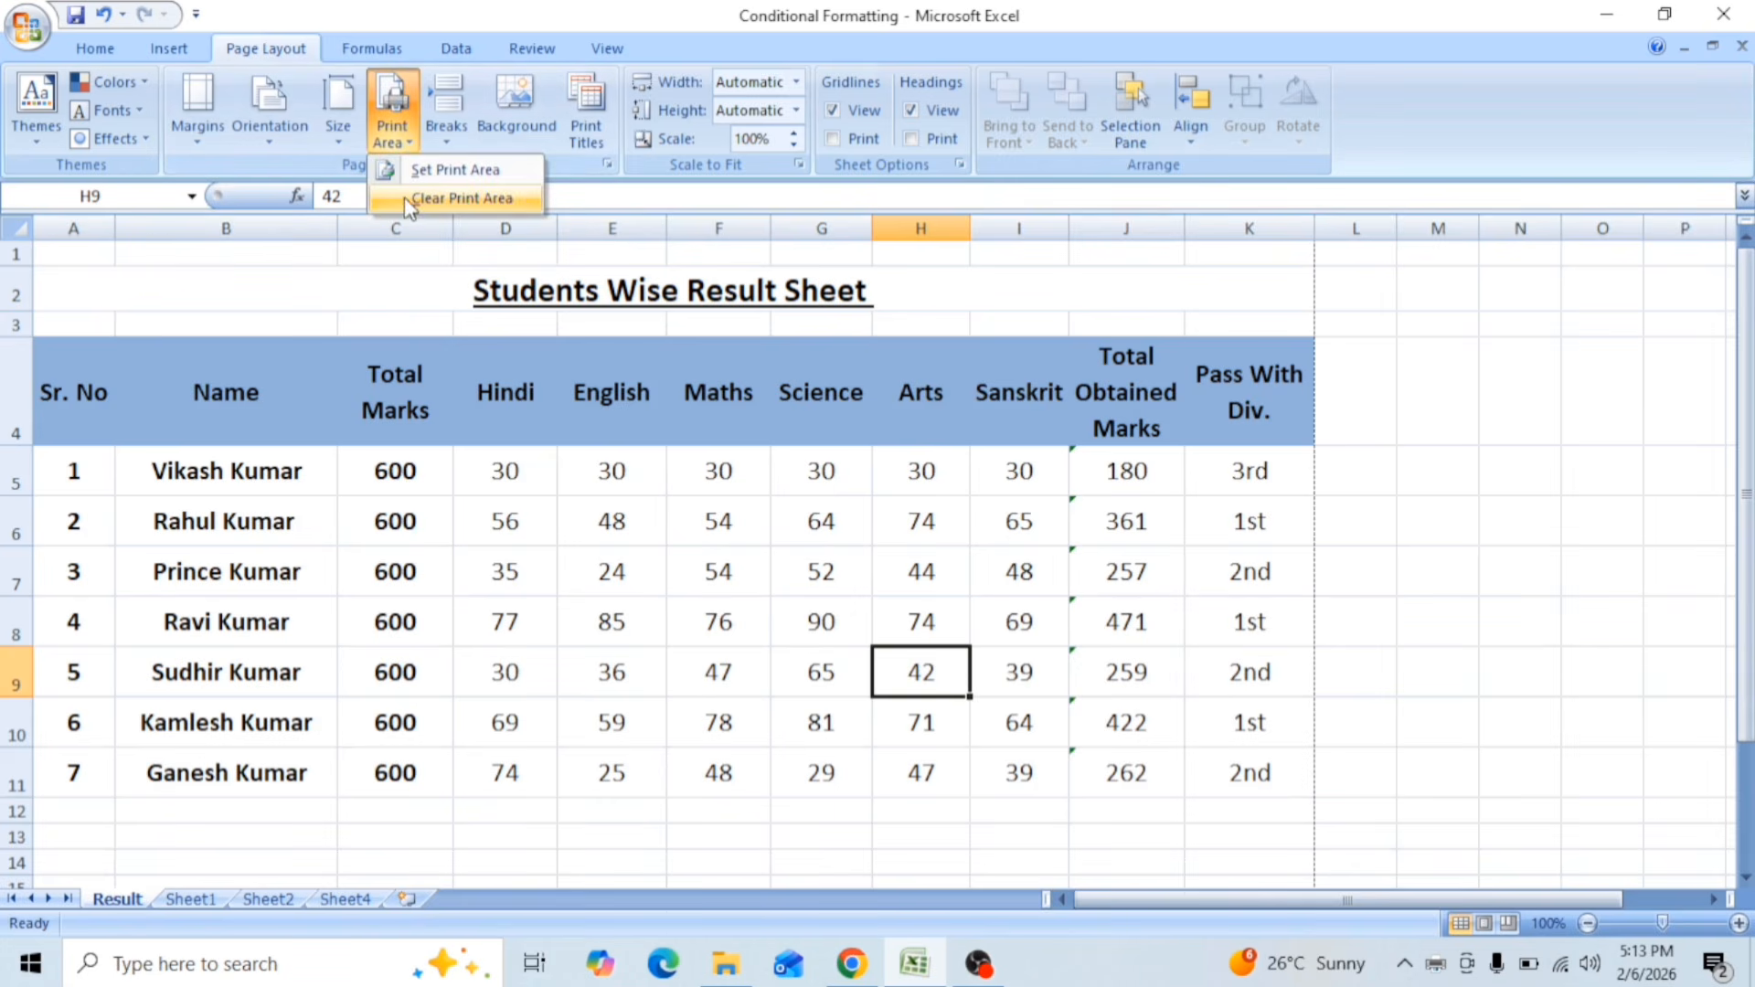
pyautogui.click(518, 201)
# Step: Copy the result table A4:K11 and paste it near the very last rows of the Result sheet, starting at B1048552
pyautogui.moveTo(90, 384); pyautogui.dragTo(1246, 779)
pyautogui.hotkey('ctrl', 'c')
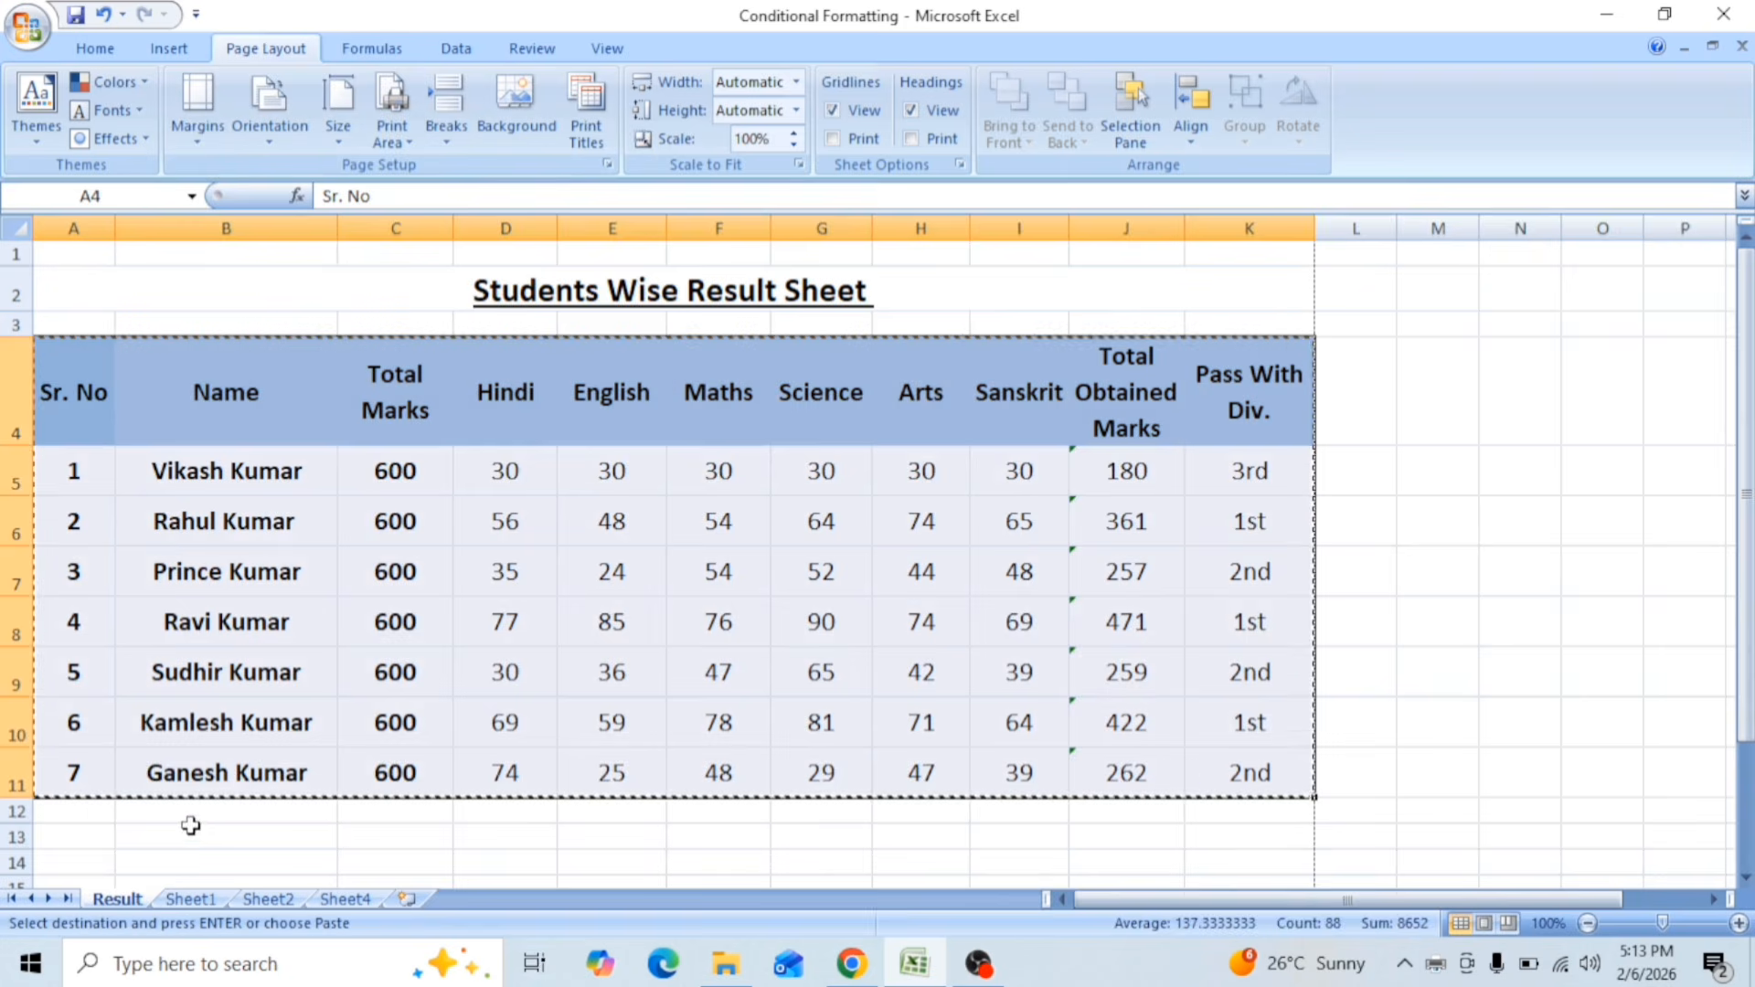
pyautogui.click(192, 834)
pyautogui.hotkey('ctrl', 'Down')
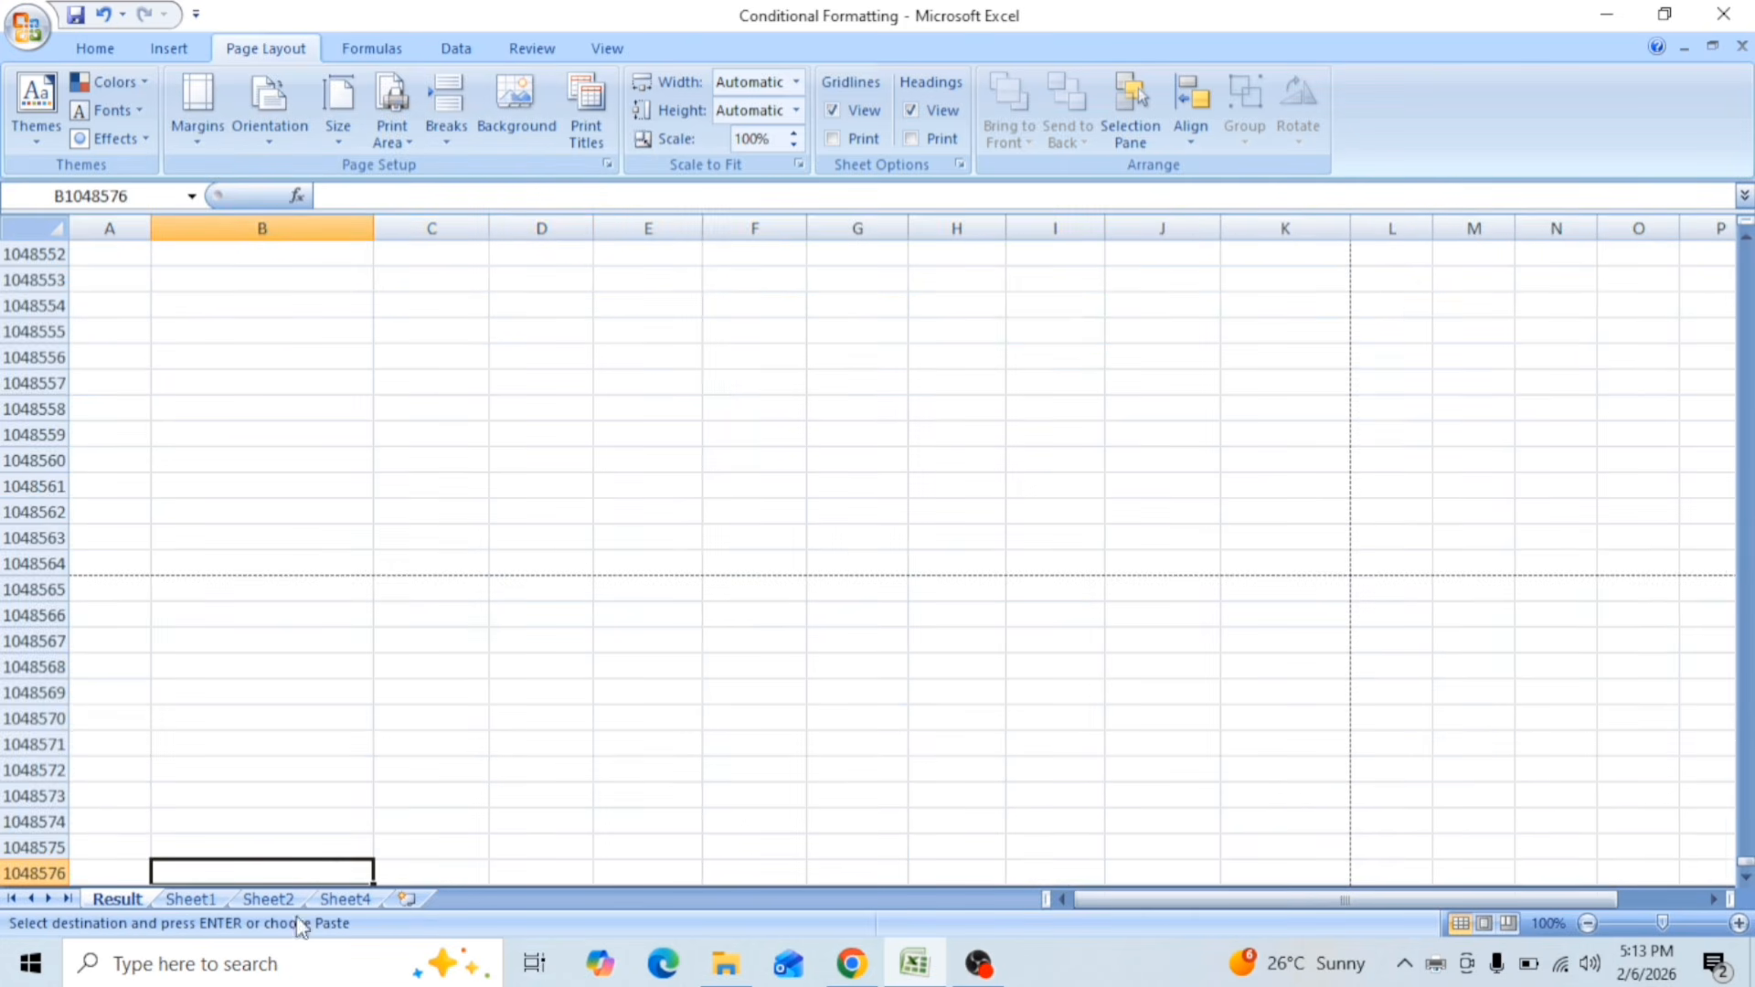
pyautogui.scroll(1, 224, 341)
pyautogui.click(228, 329)
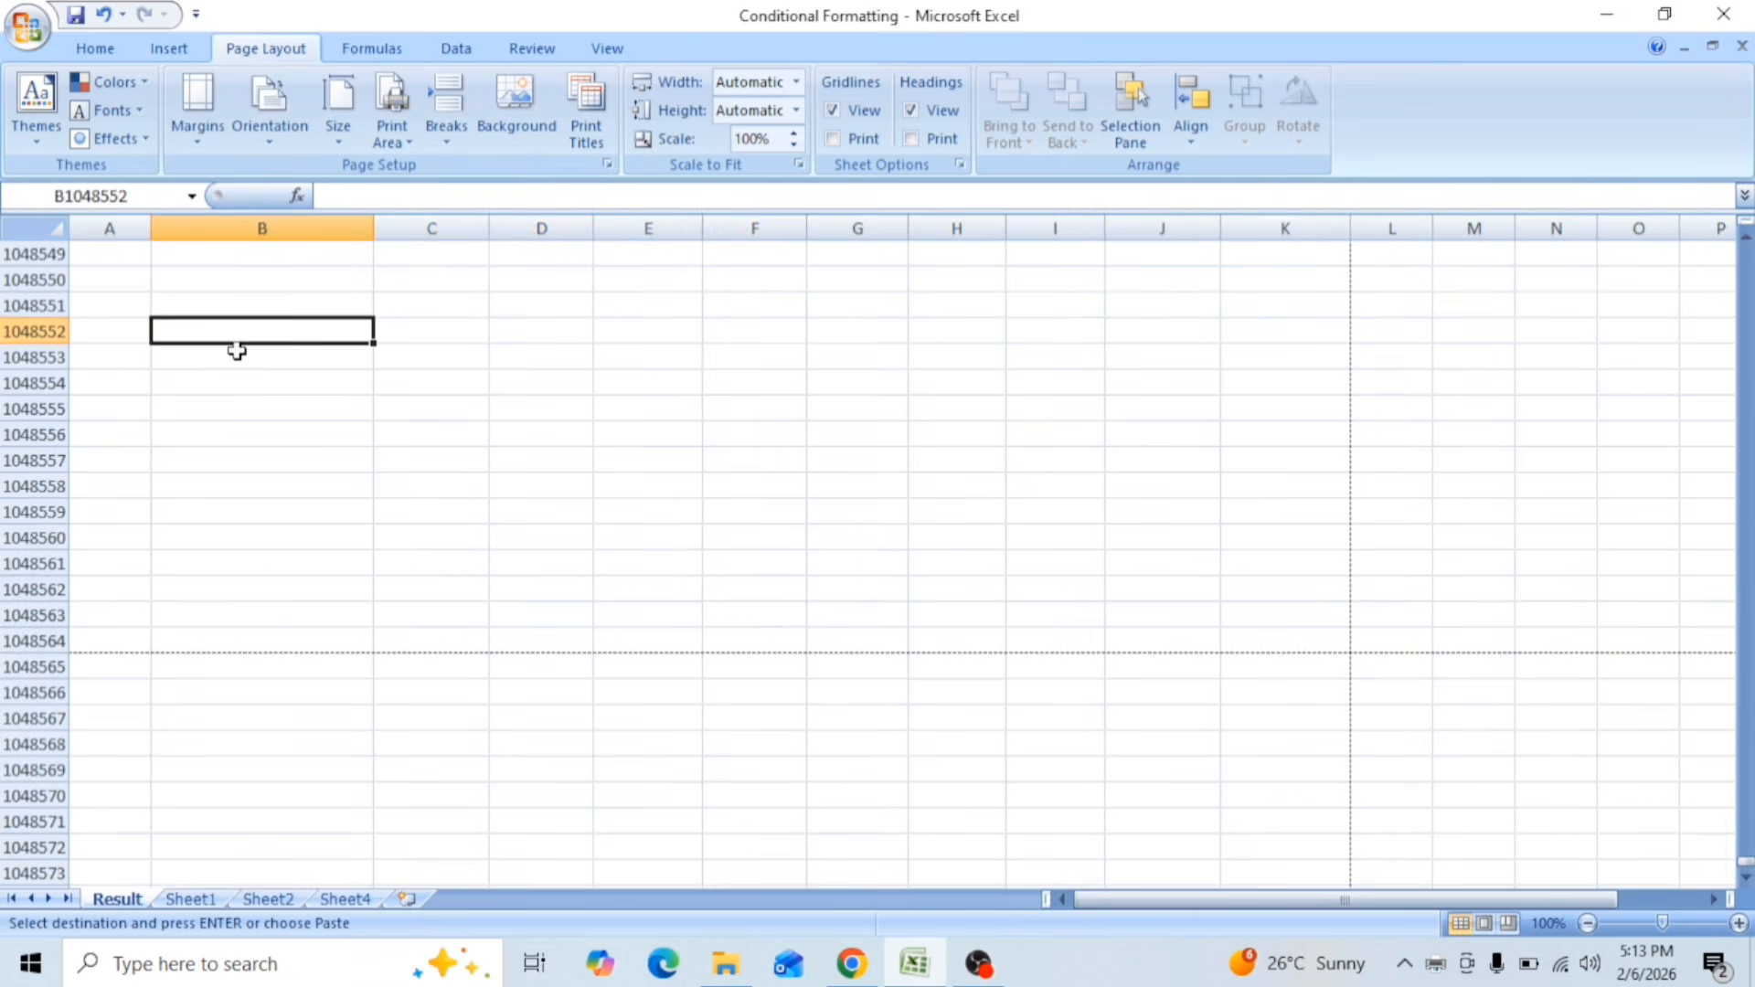
pyautogui.hotkey('ctrl', 'v')
pyautogui.click(691, 516)
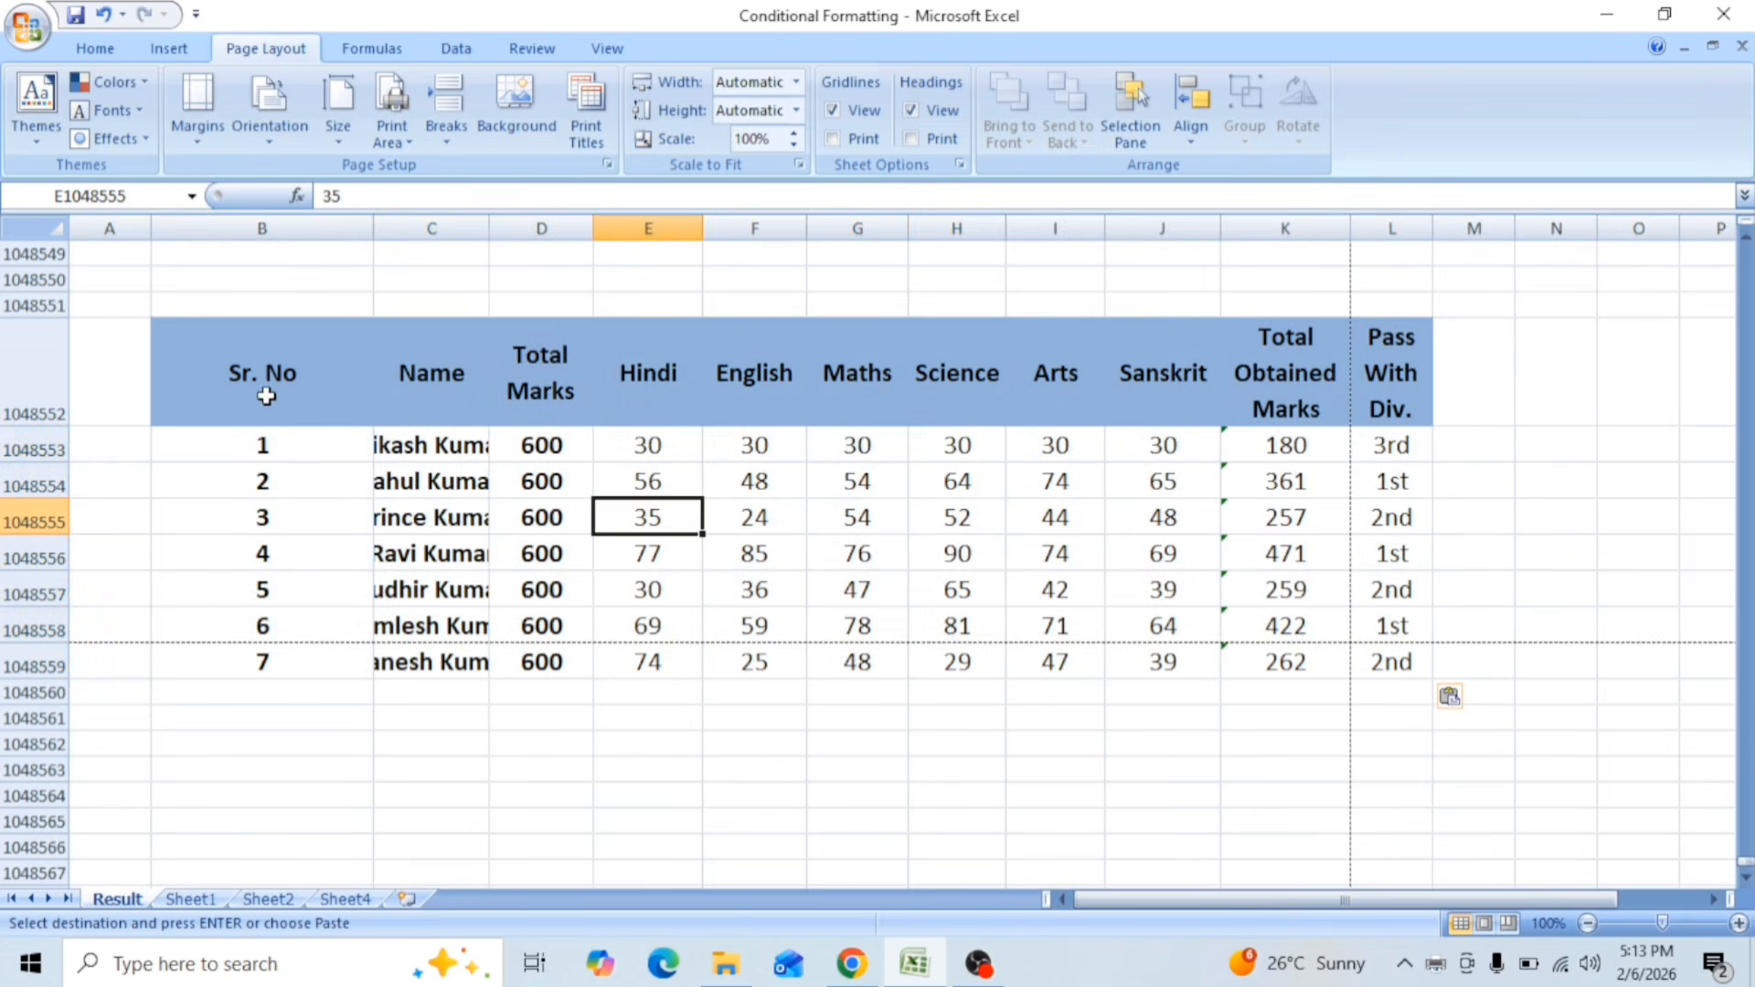
# Step: Preview the whole Result sheet for printing, leaf through its first pages and close the preview
pyautogui.click(27, 28)
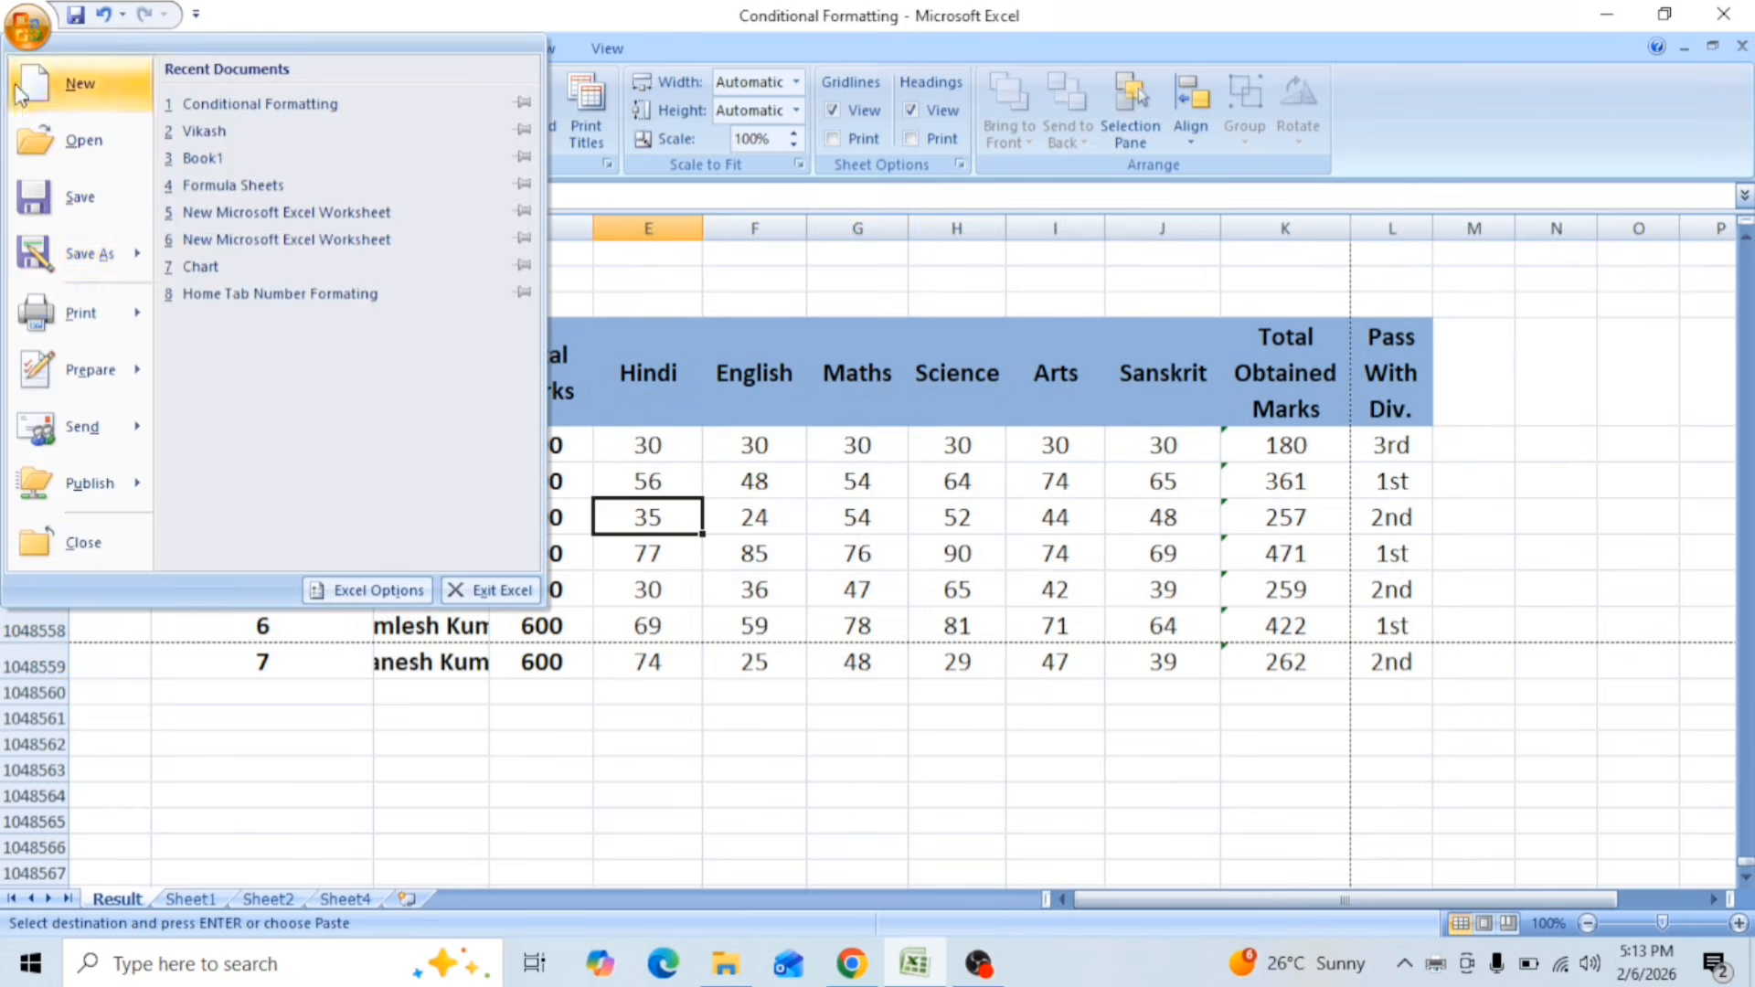
pyautogui.moveTo(51, 315)
pyautogui.click(233, 245)
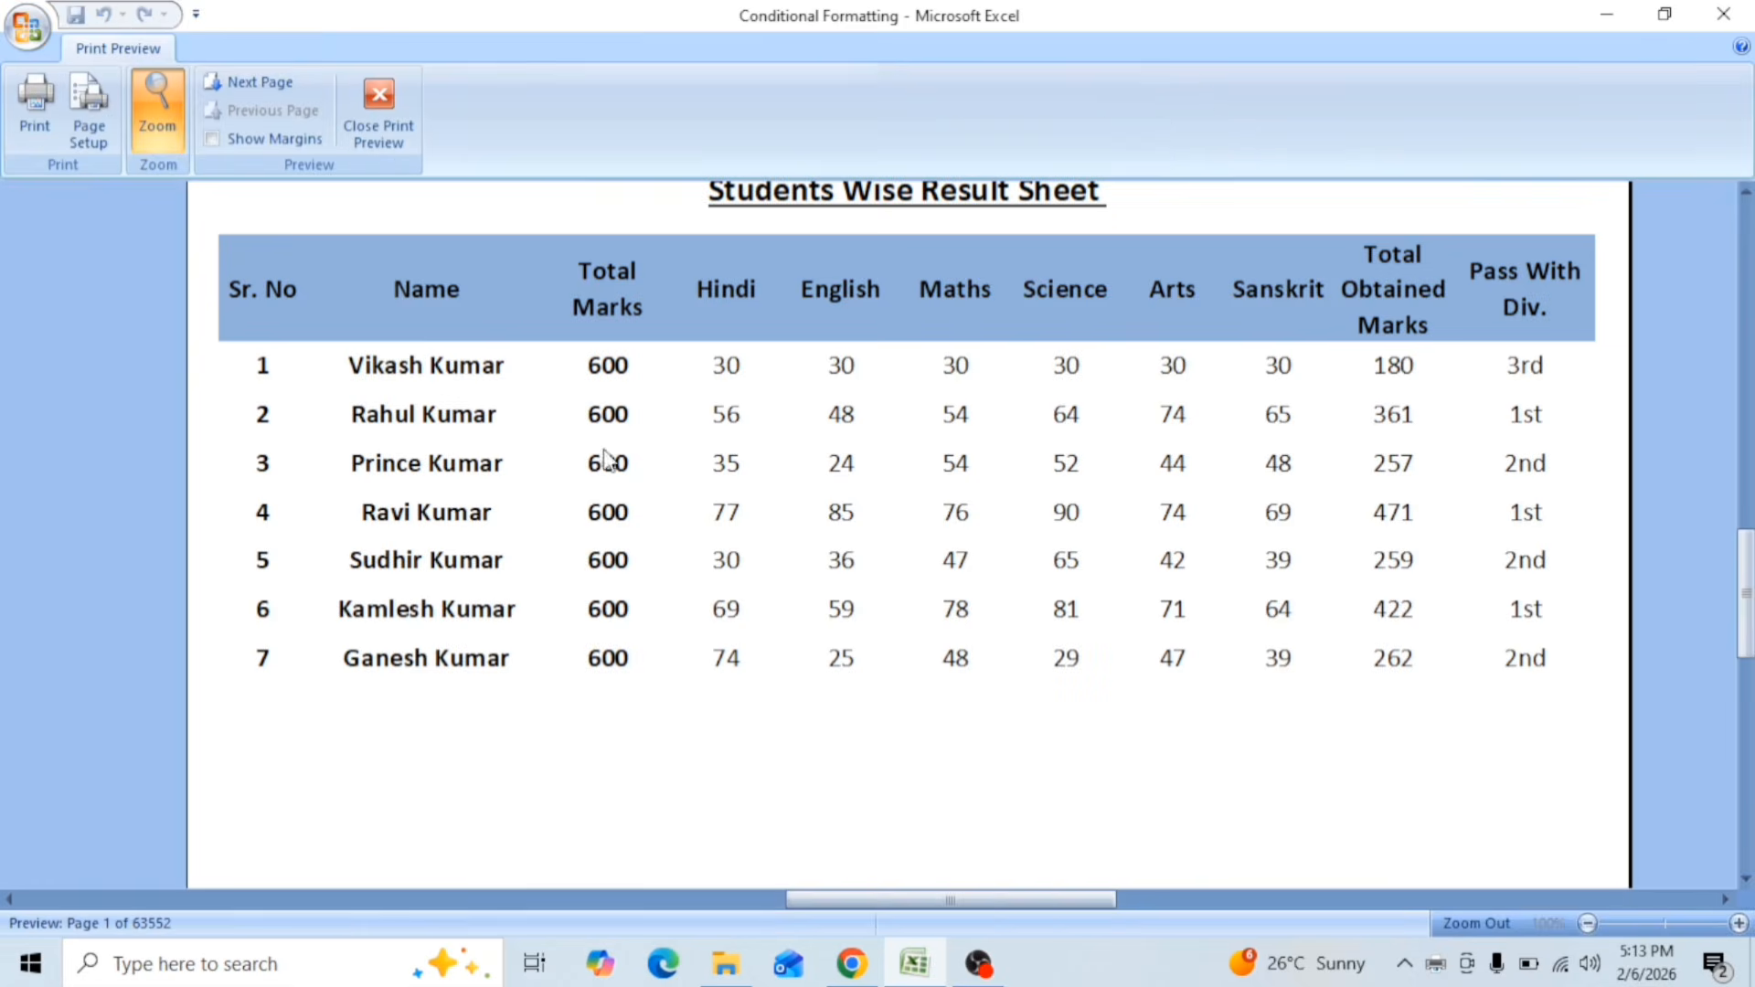
pyautogui.click(439, 453)
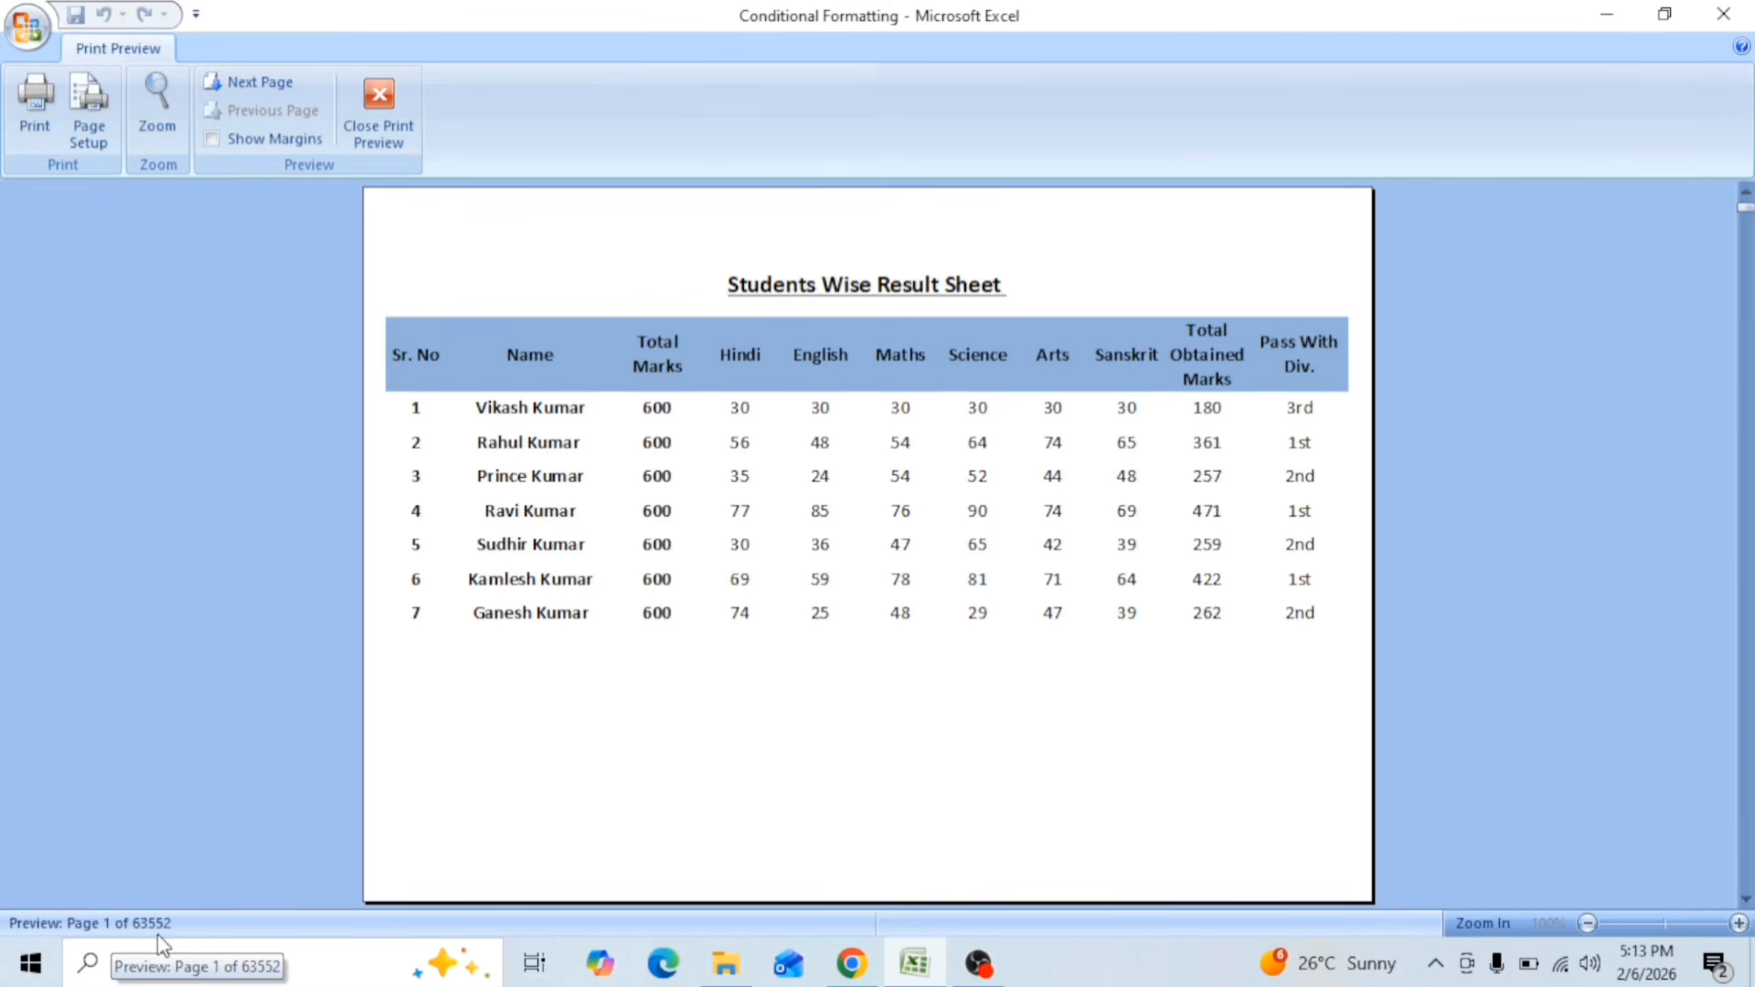
pyautogui.scroll(-4, 580, 600)
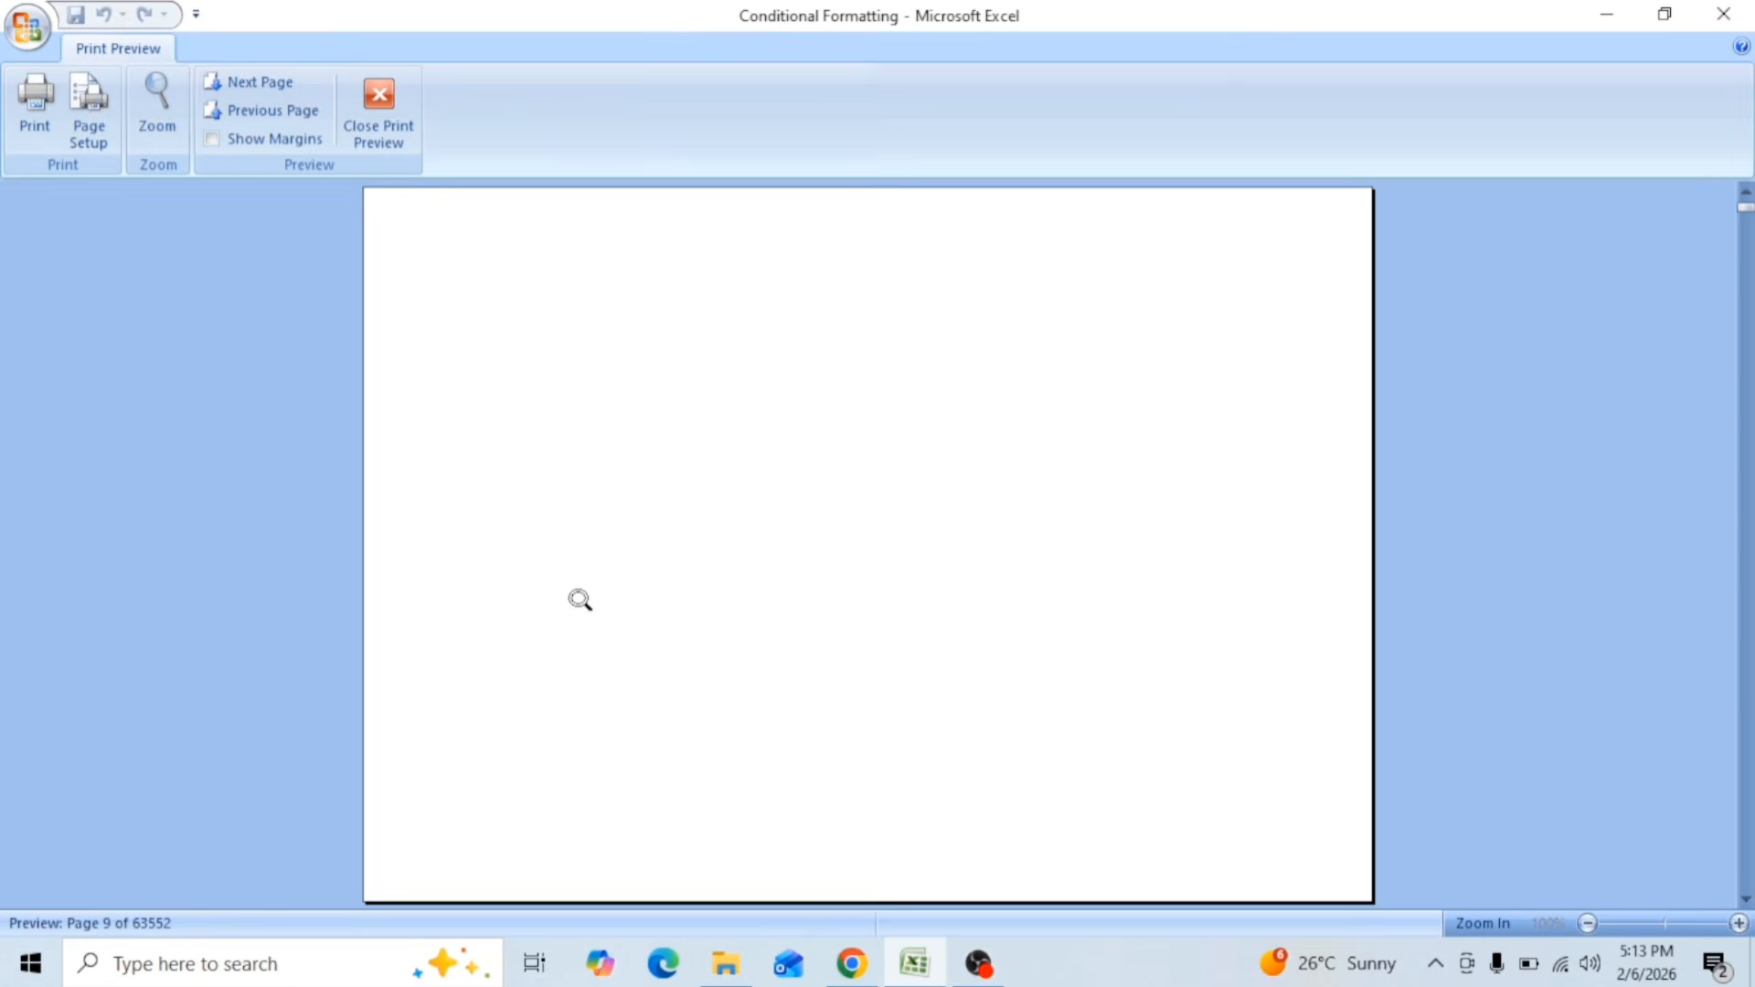
pyautogui.click(388, 119)
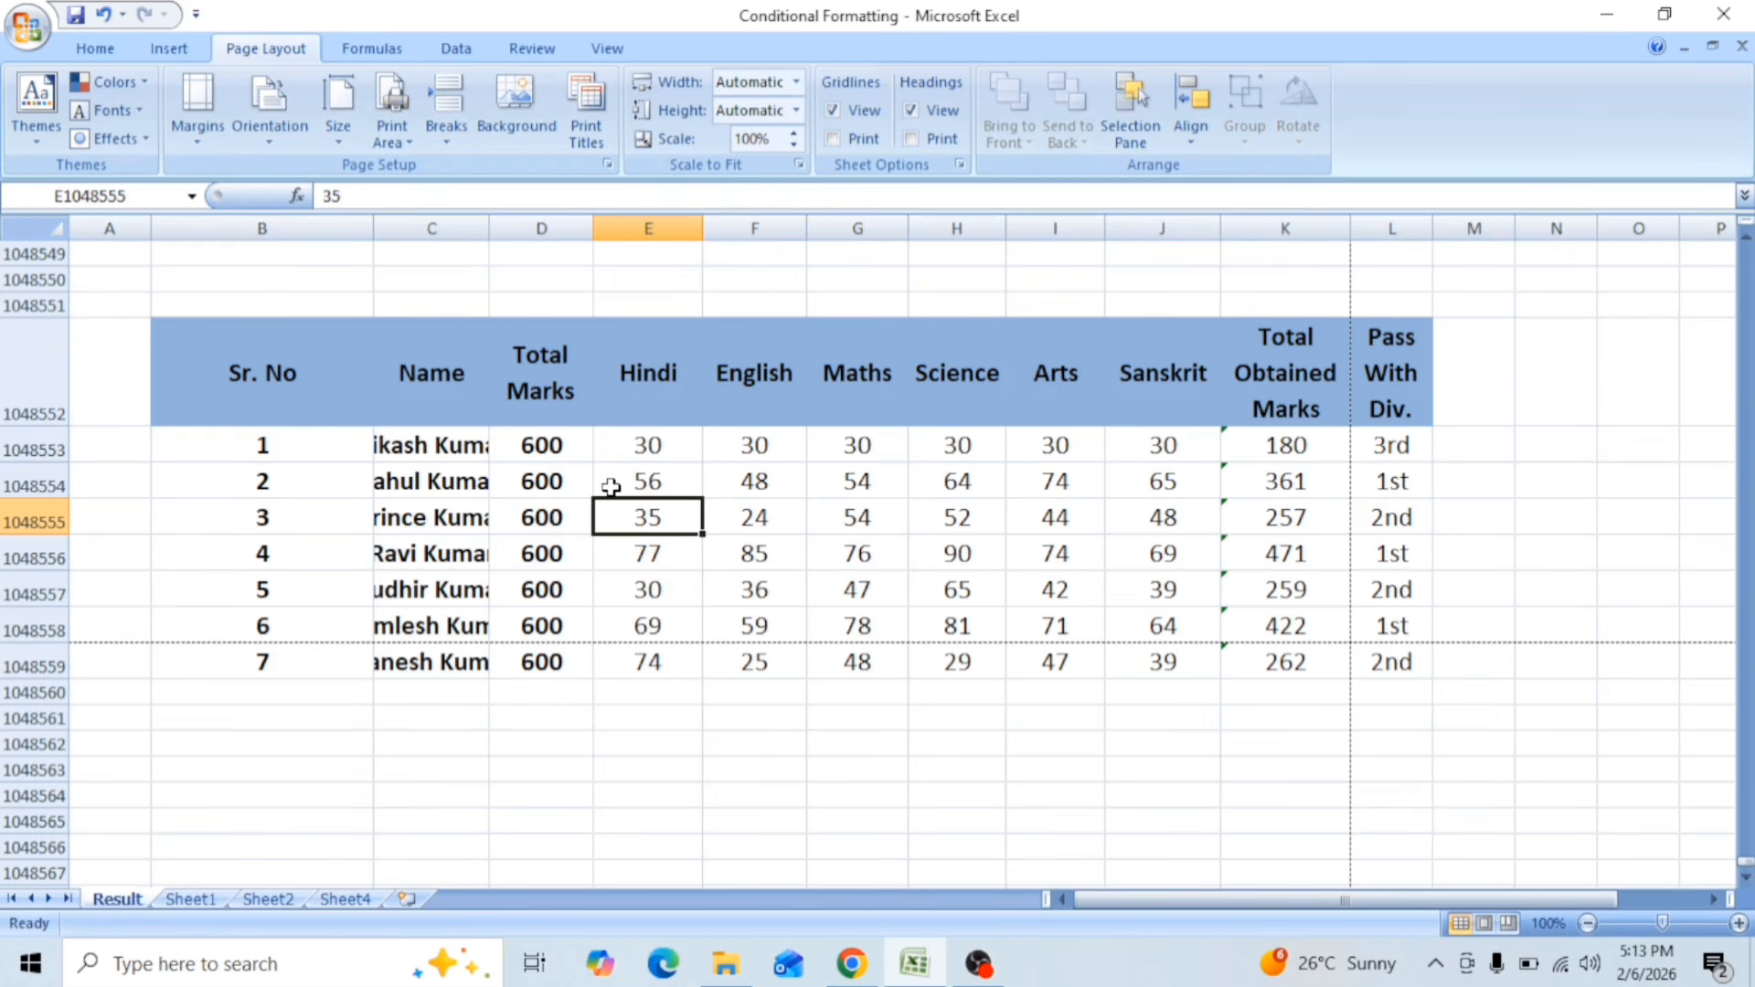
# Step: Set the entire pasted table B1048552:L1048559 as the print area
pyautogui.moveTo(229, 357); pyautogui.dragTo(1380, 665)
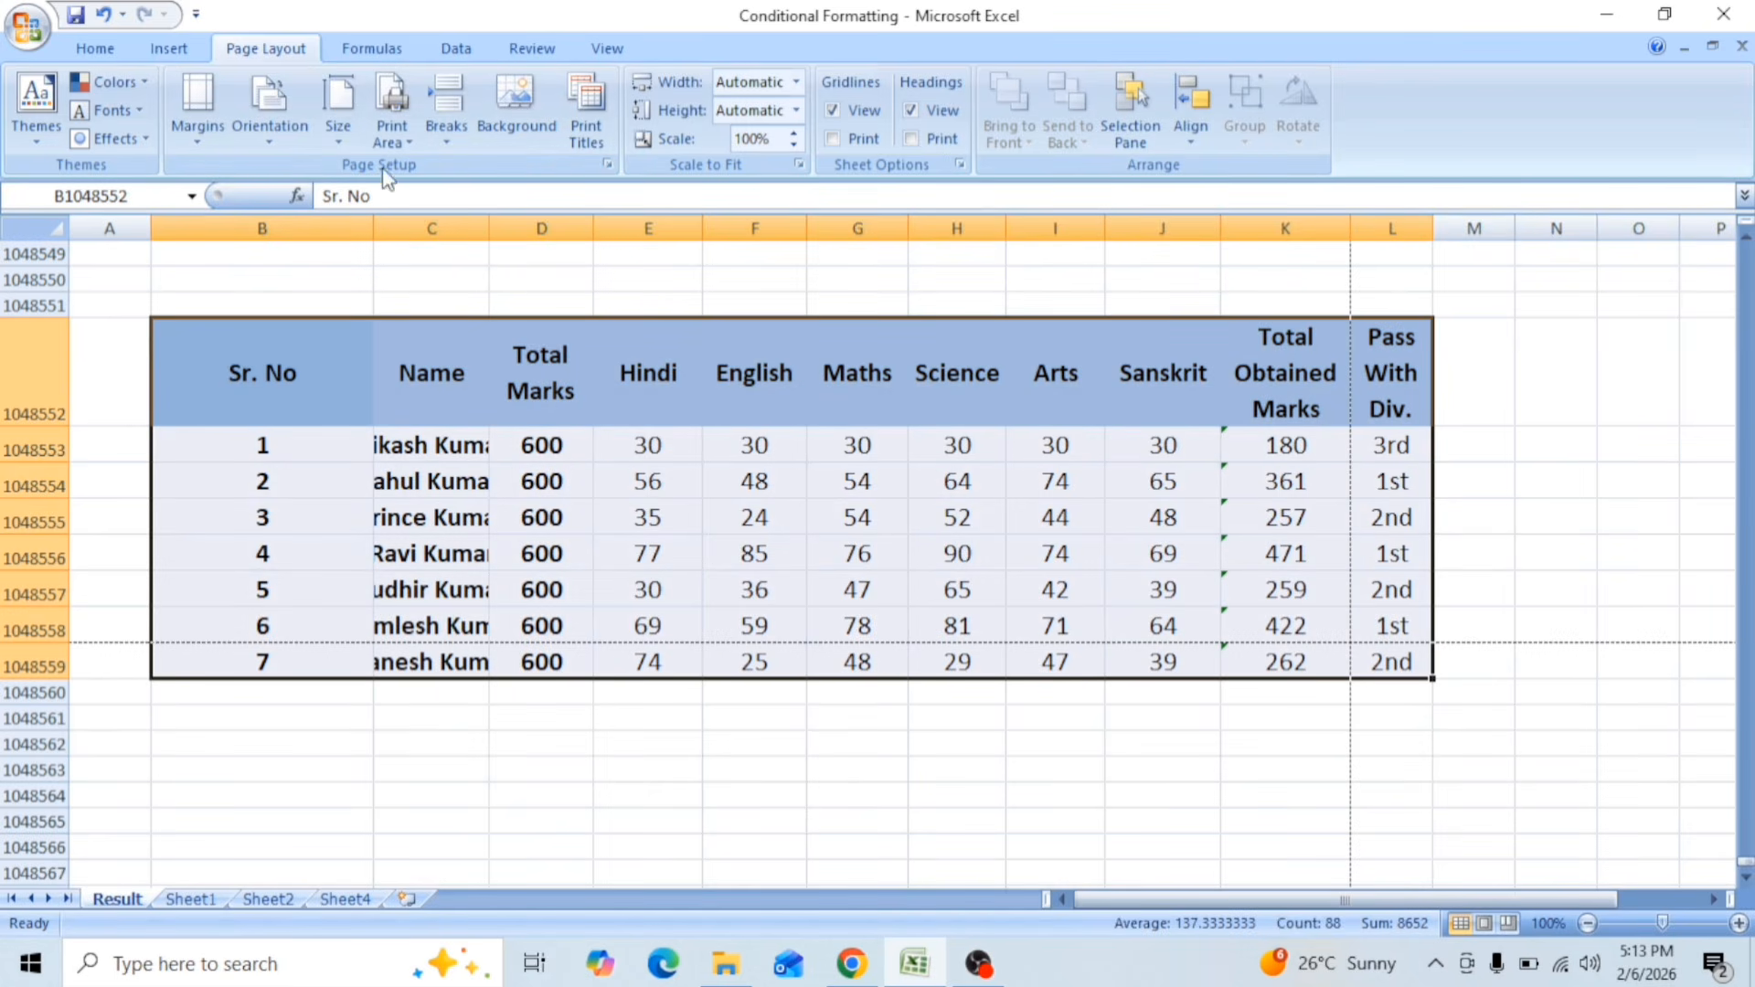
pyautogui.click(393, 133)
pyautogui.click(446, 171)
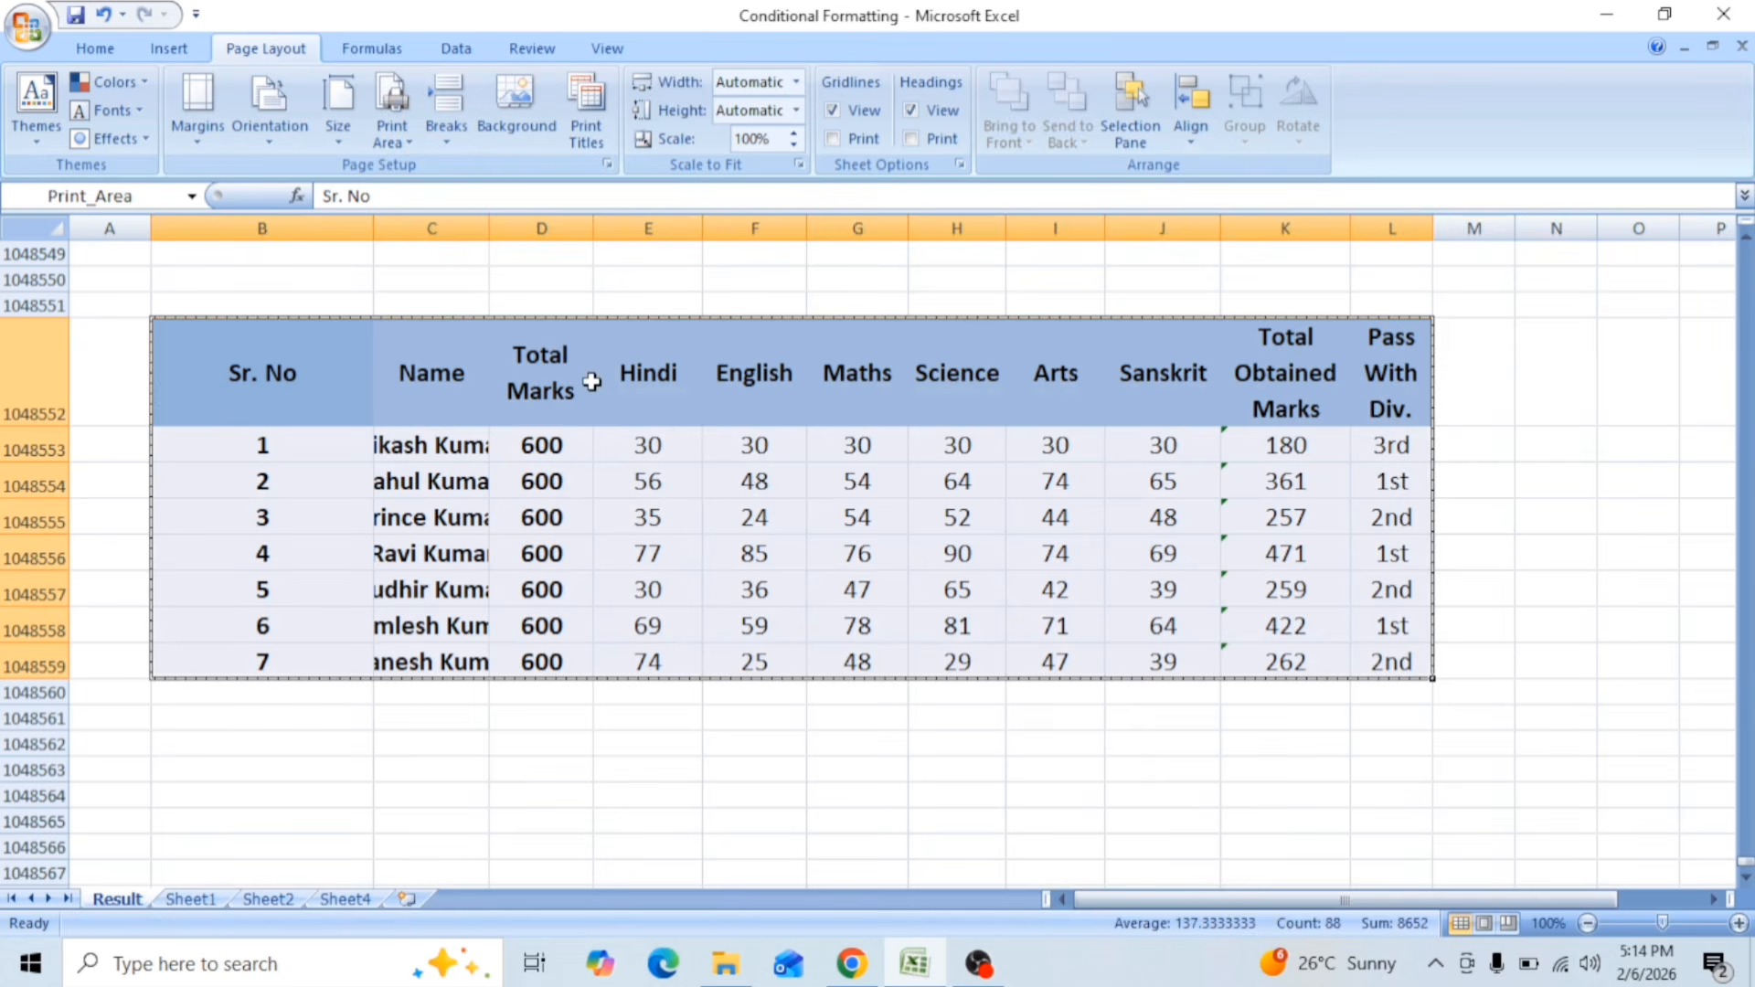
# Step: Examine the print preview of the full pasted table enlarged, and return to the sheet
pyautogui.click(27, 29)
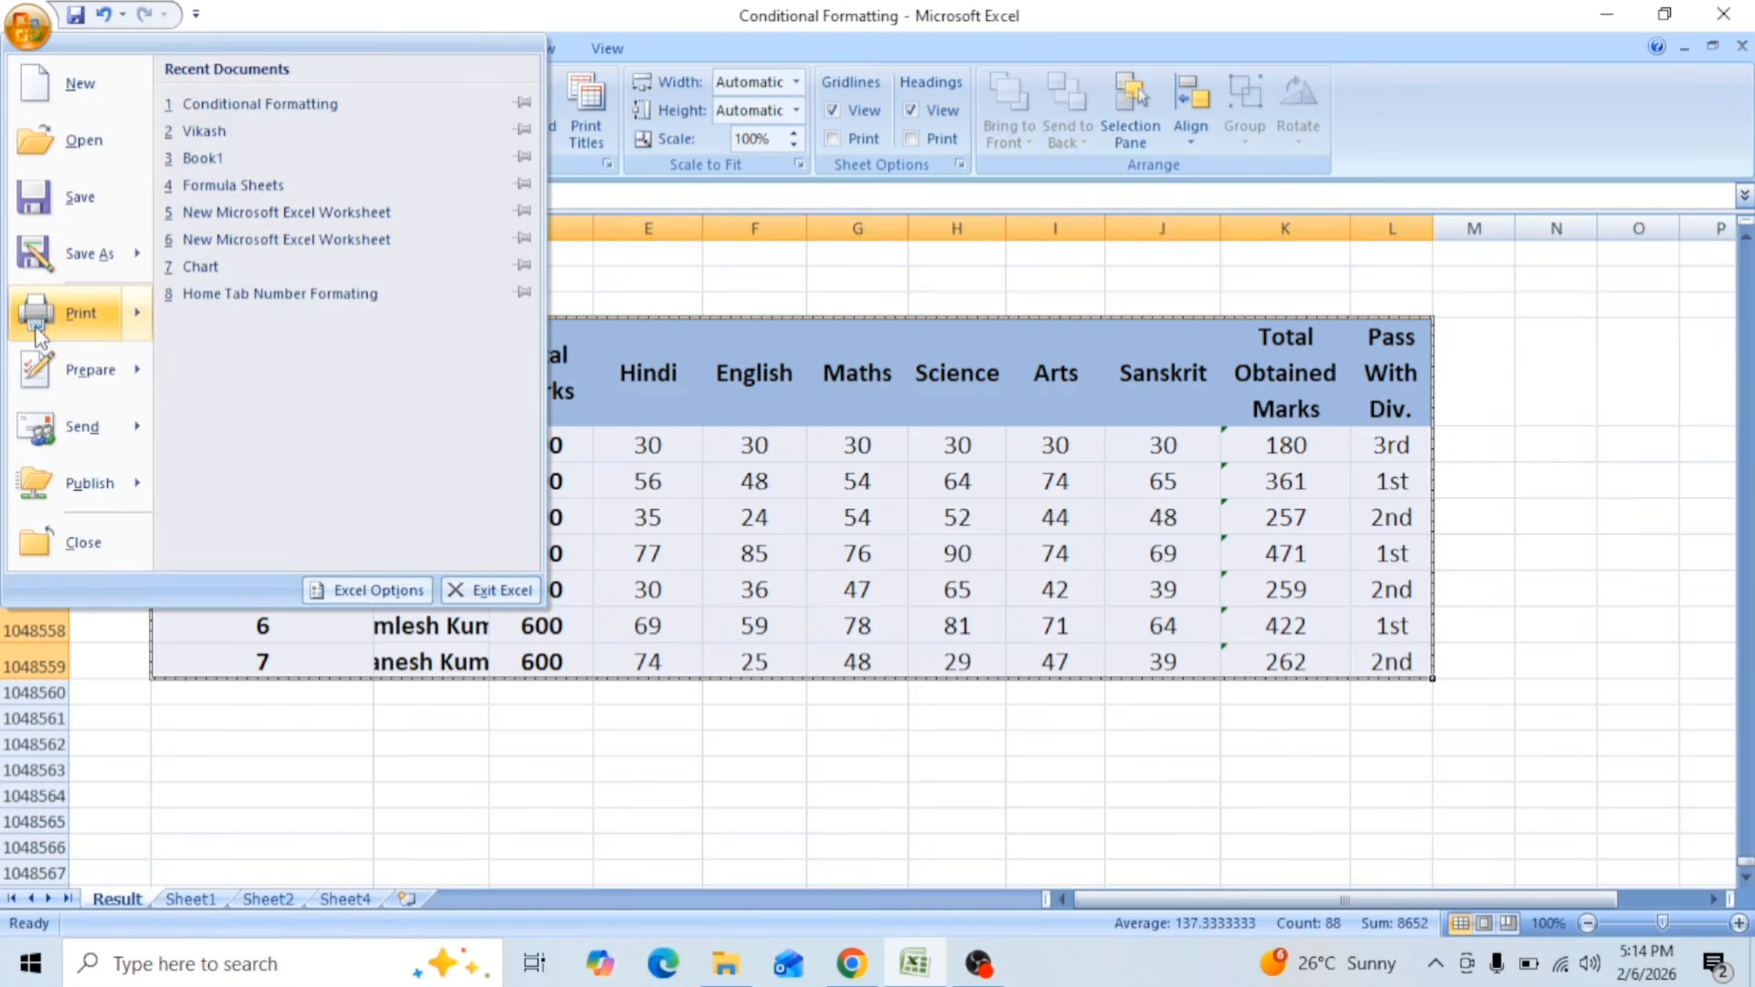
pyautogui.moveTo(57, 313)
pyautogui.click(290, 272)
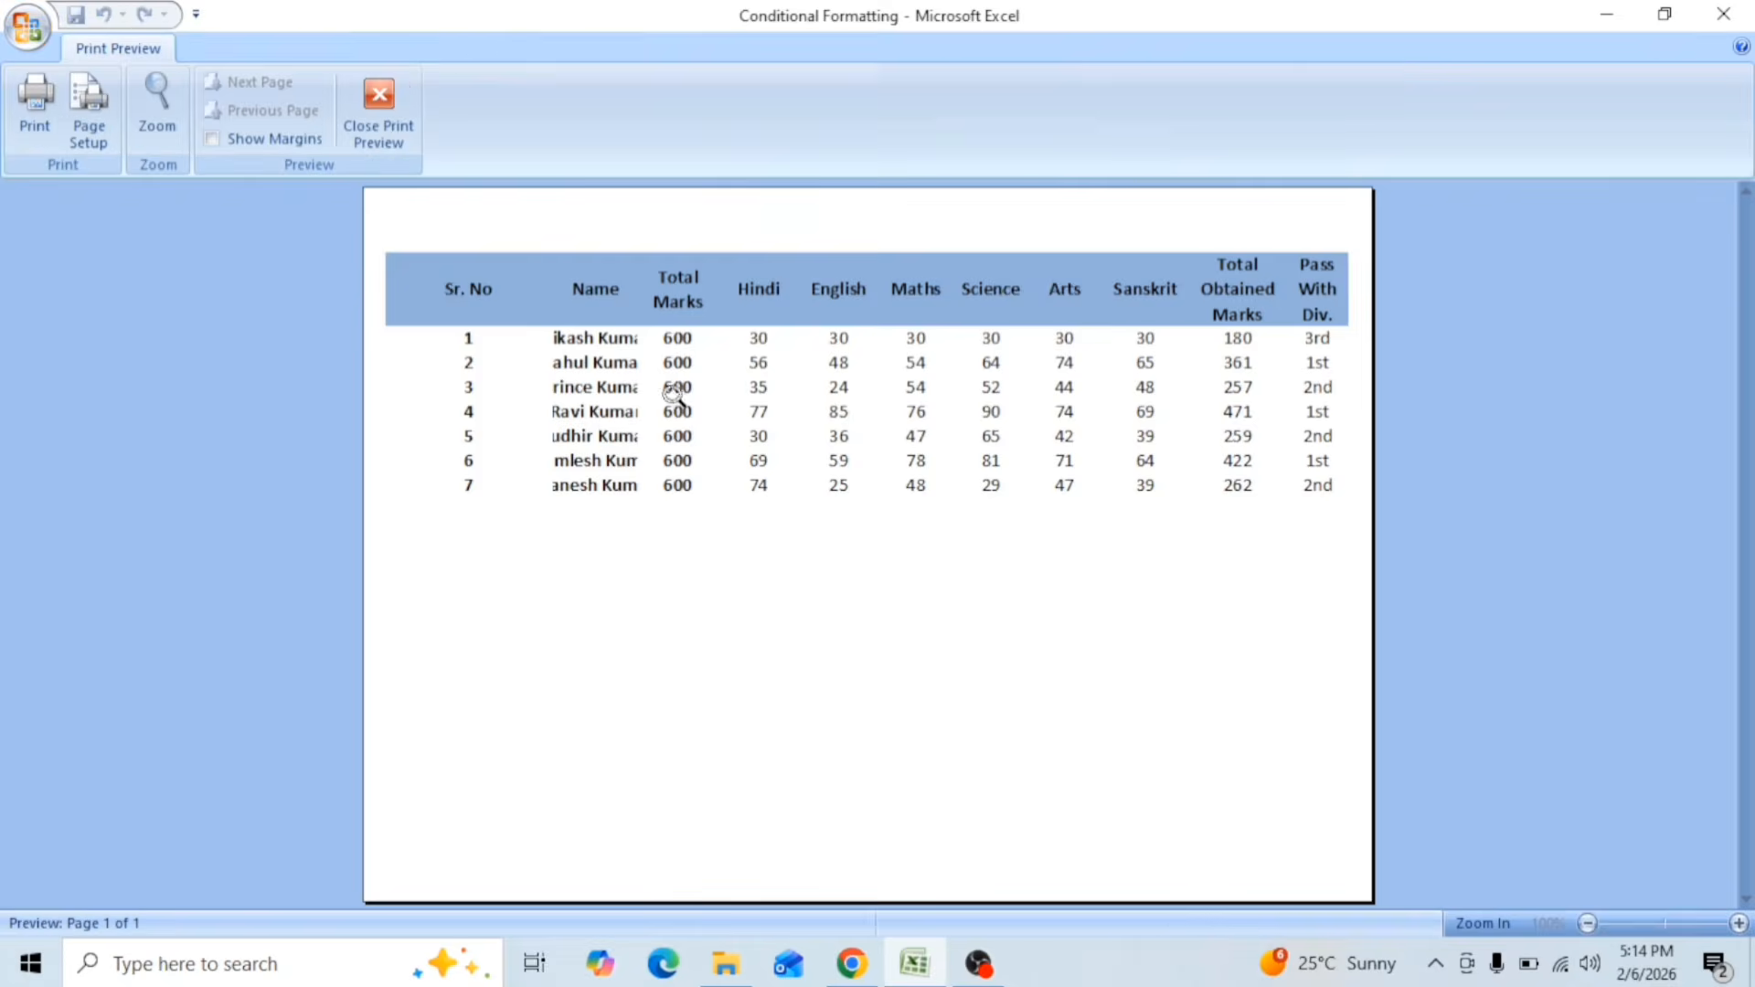
pyautogui.click(673, 395)
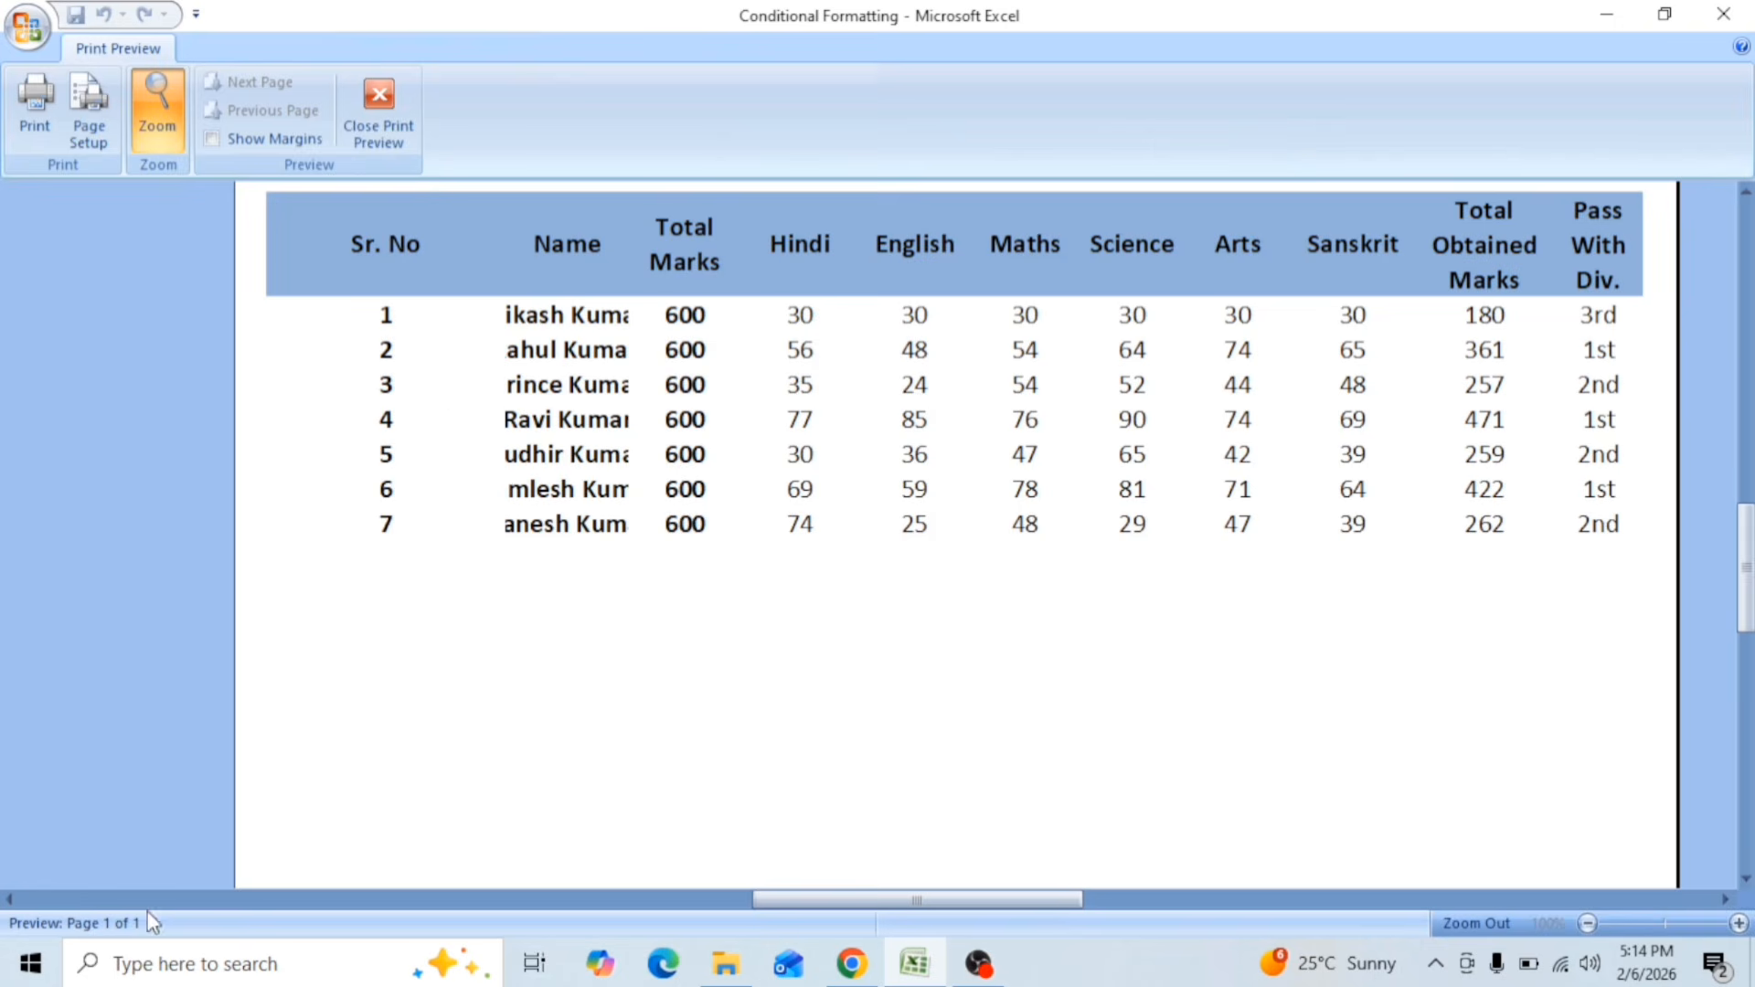
pyautogui.click(621, 522)
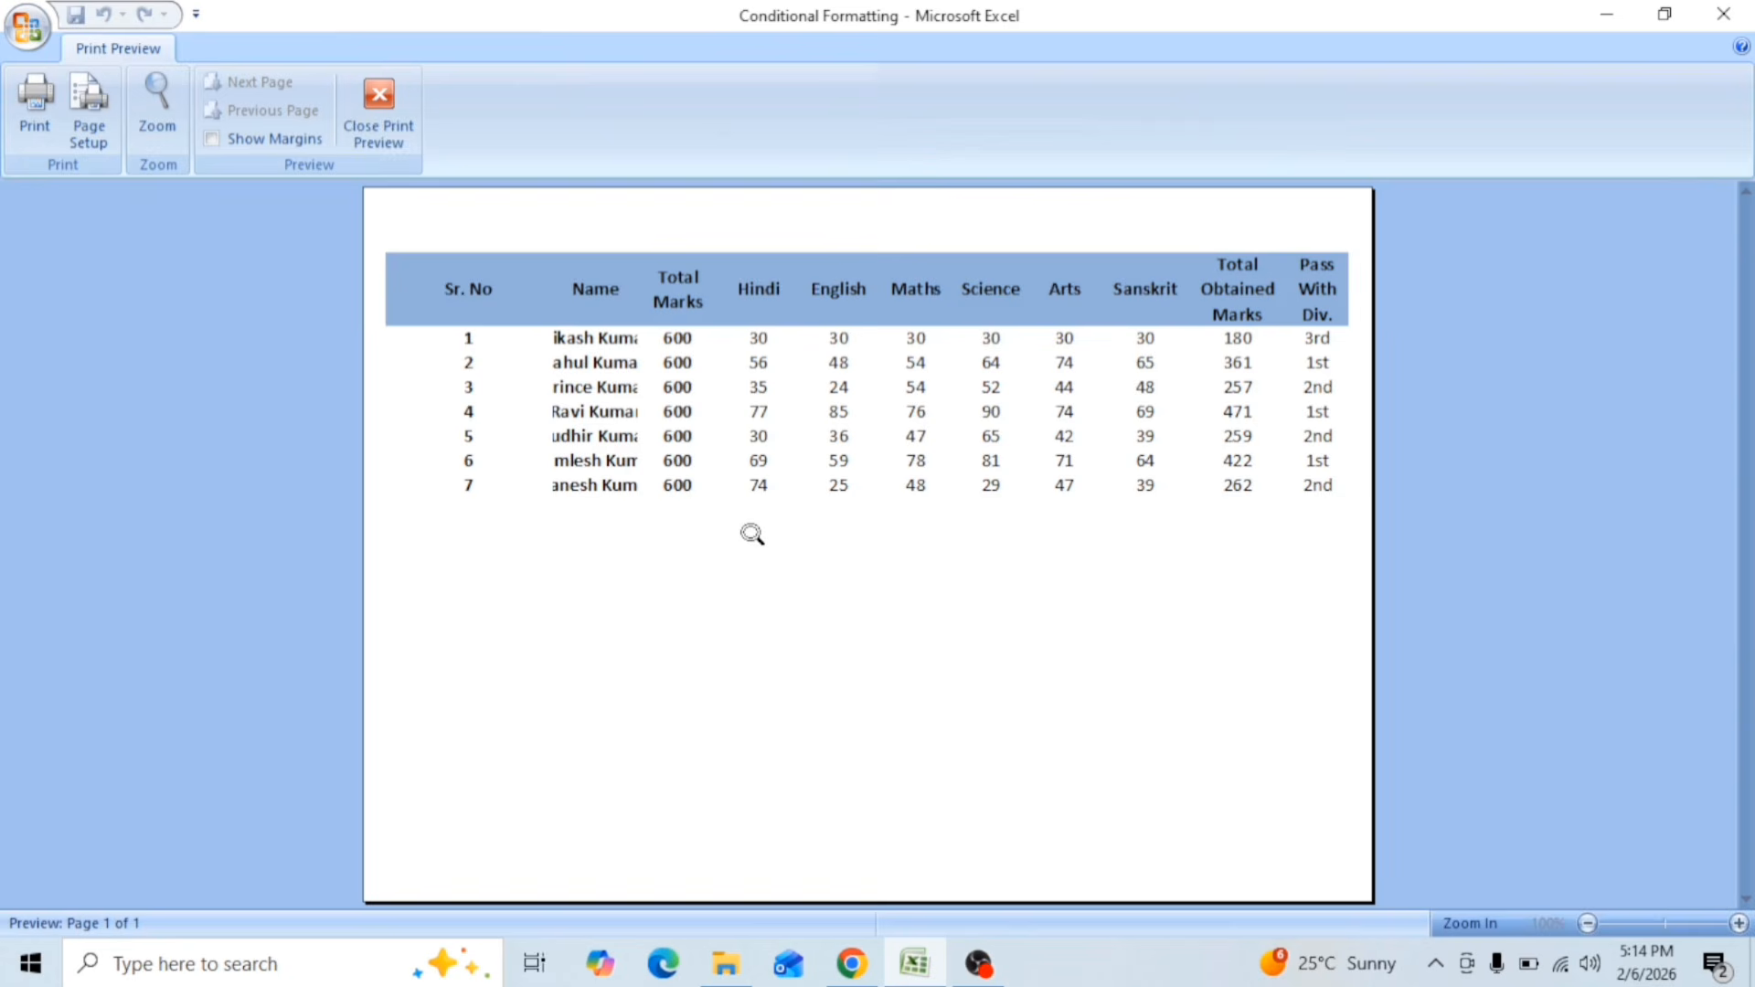
pyautogui.click(393, 135)
# Step: Set the print area to B1048552:J1048556, covering the pasted table's header and first four students from Sr. No to Sanskrit
pyautogui.click(648, 350)
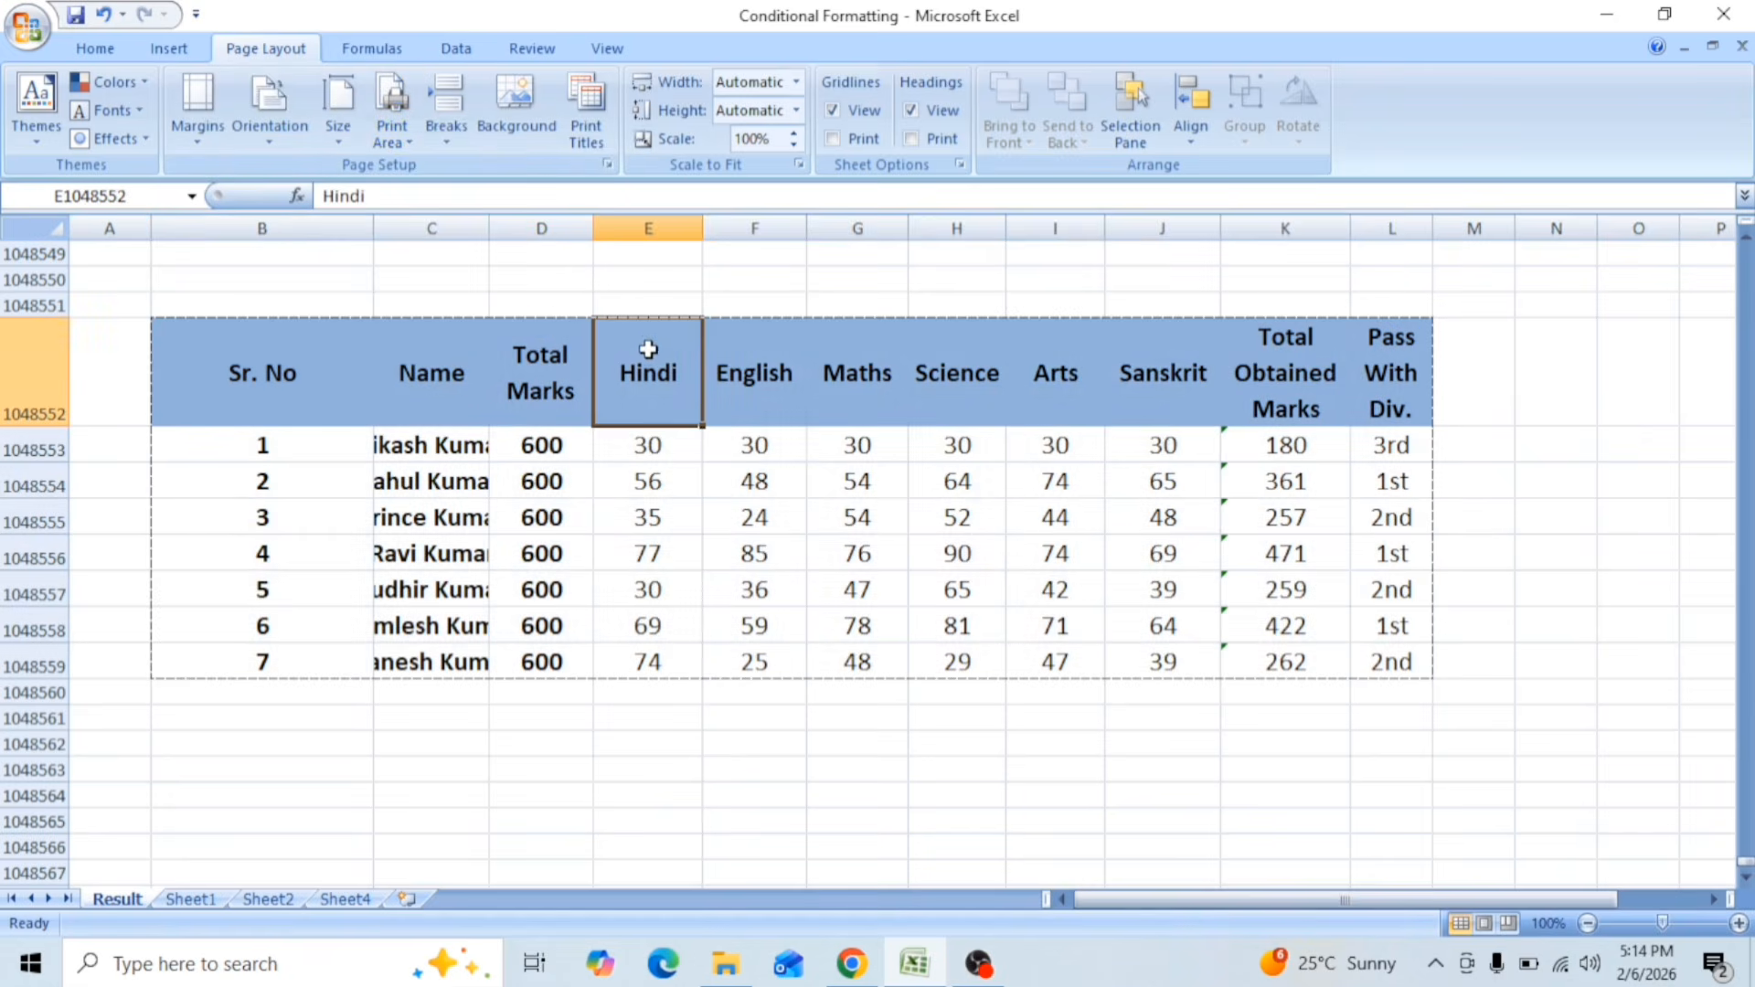
pyautogui.moveTo(663, 438); pyautogui.dragTo(1197, 667)
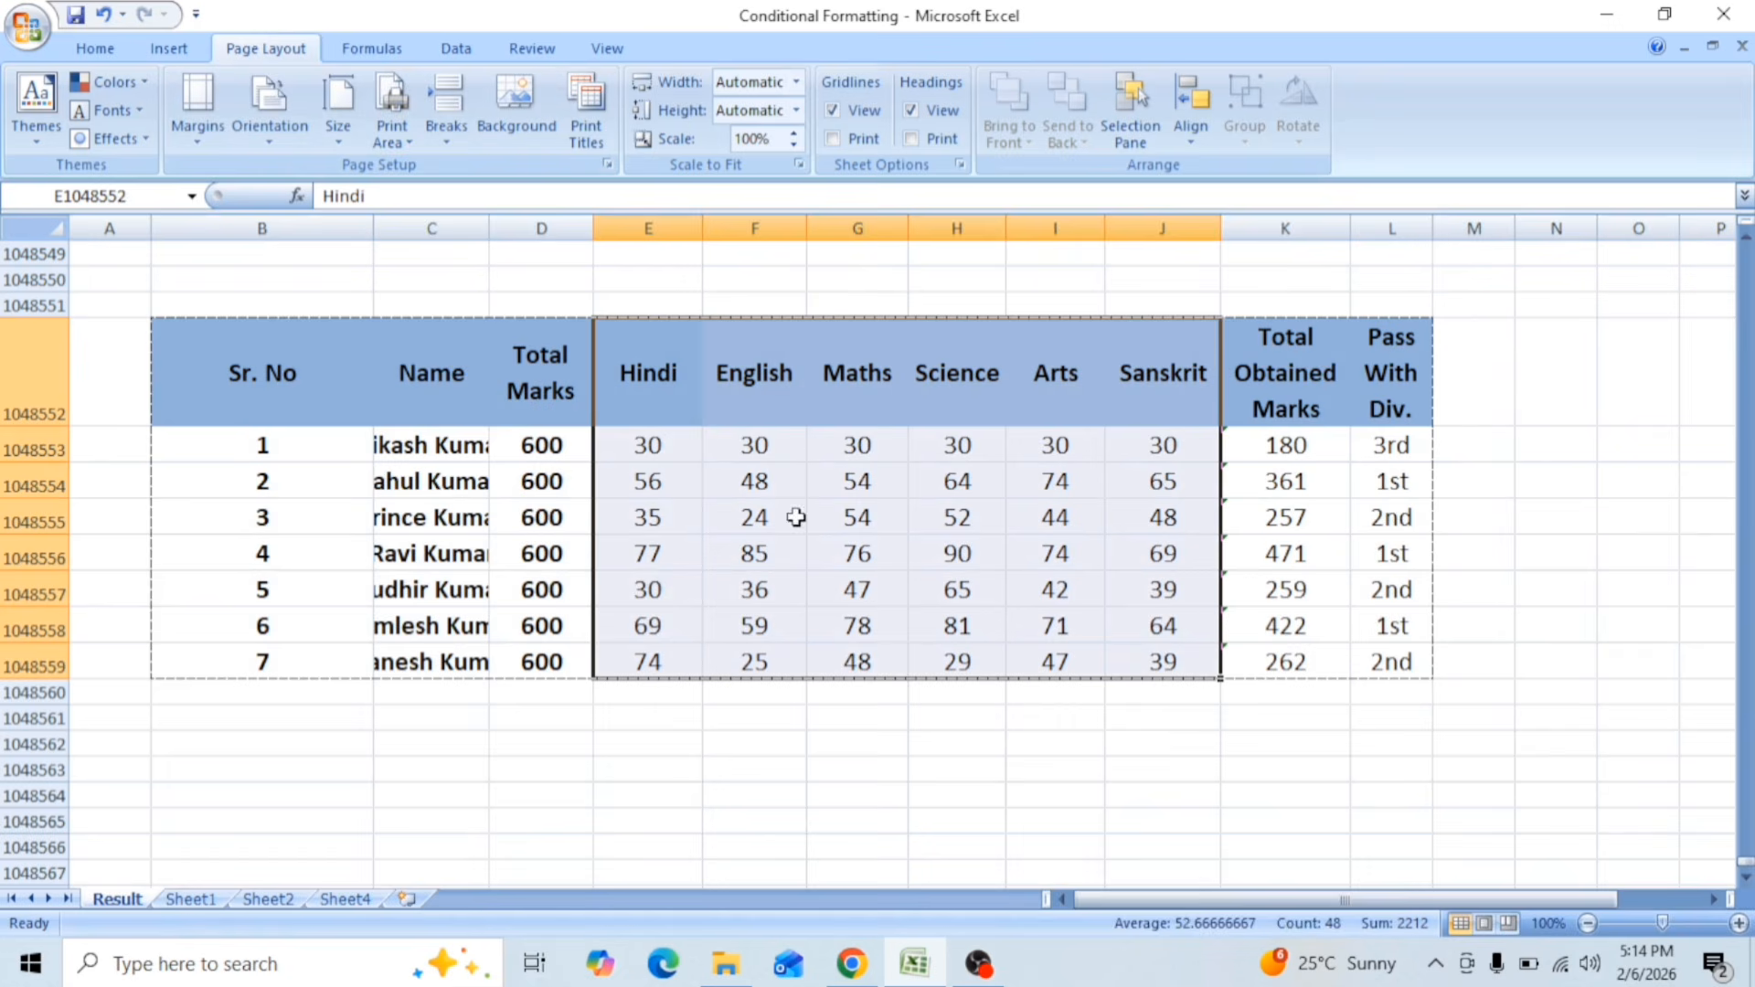
pyautogui.moveTo(252, 375); pyautogui.dragTo(1170, 553)
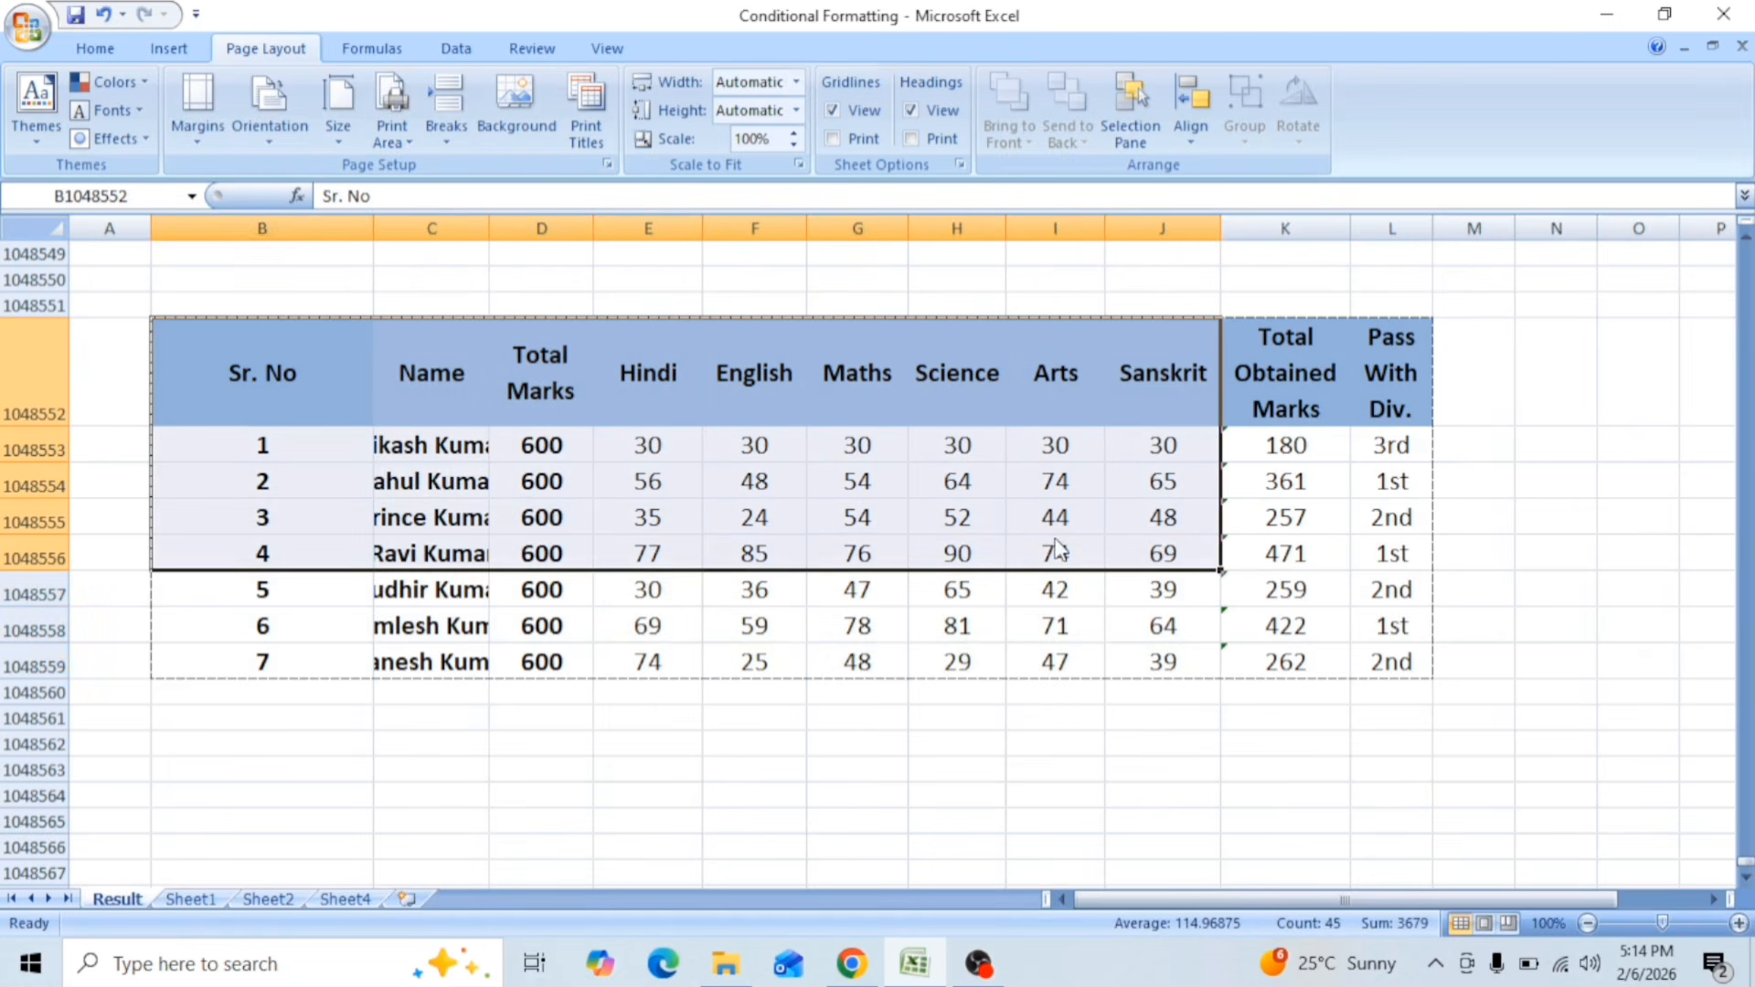
pyautogui.click(409, 146)
pyautogui.click(455, 170)
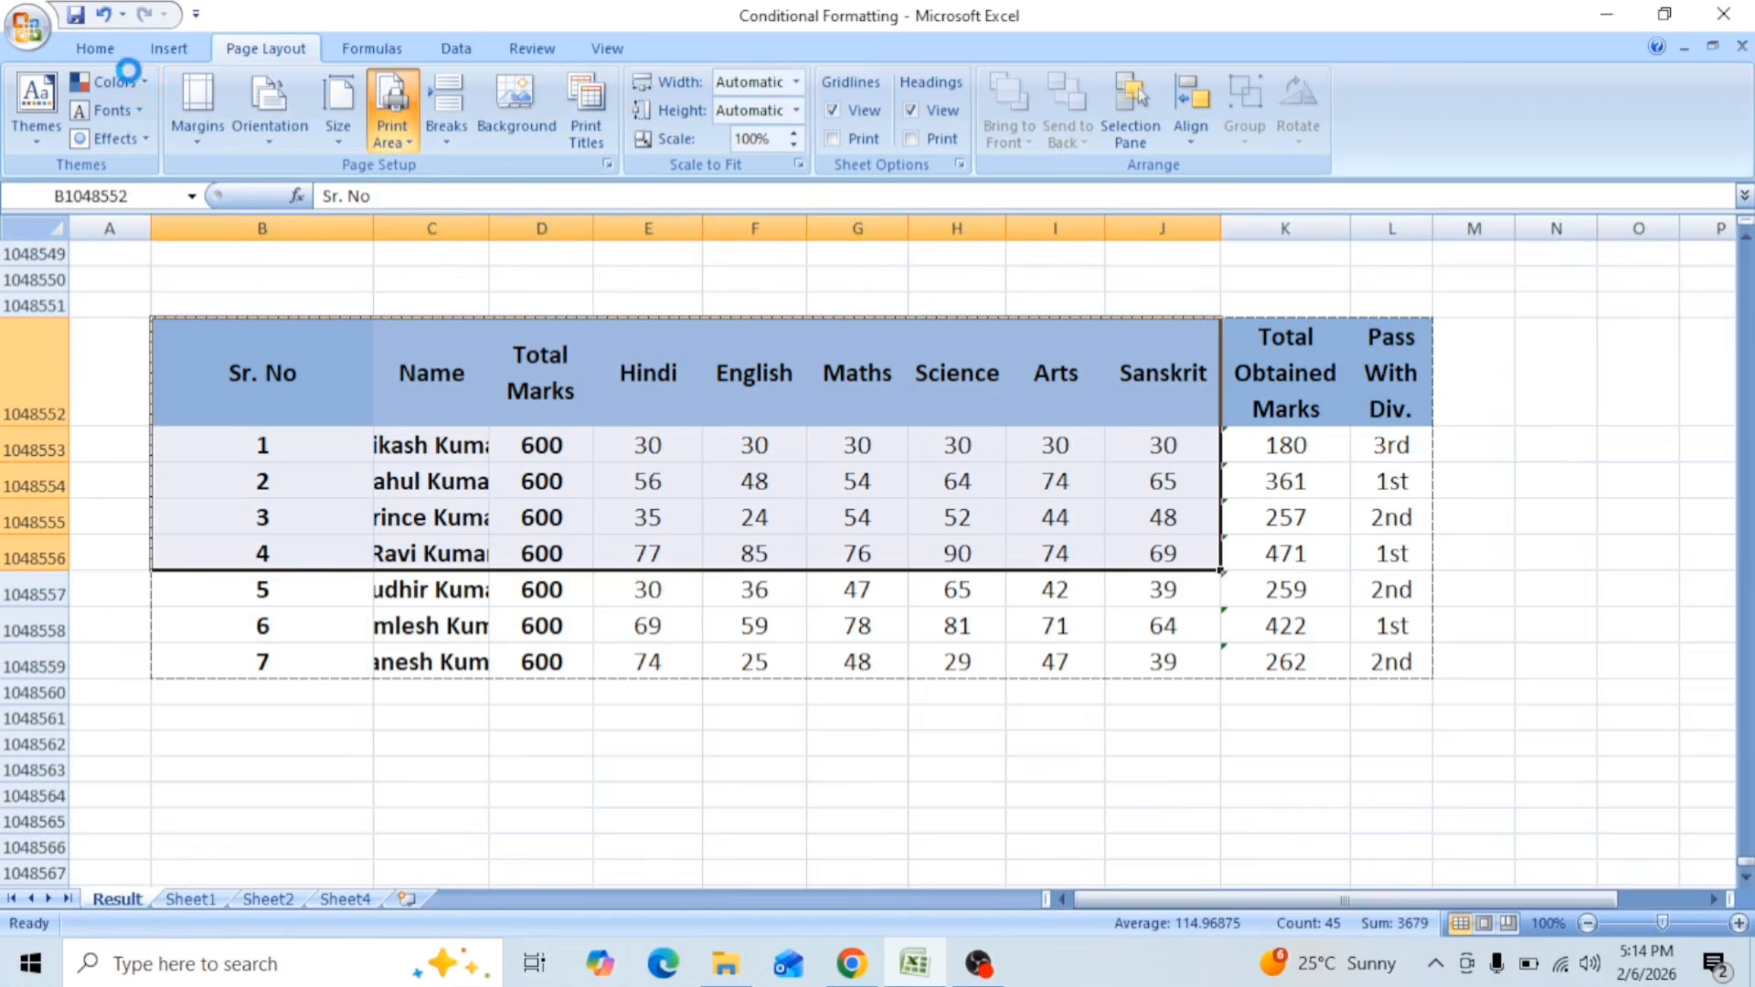
# Step: Examine the print preview of the reduced four-student print area enlarged, and return to the sheet
pyautogui.click(34, 28)
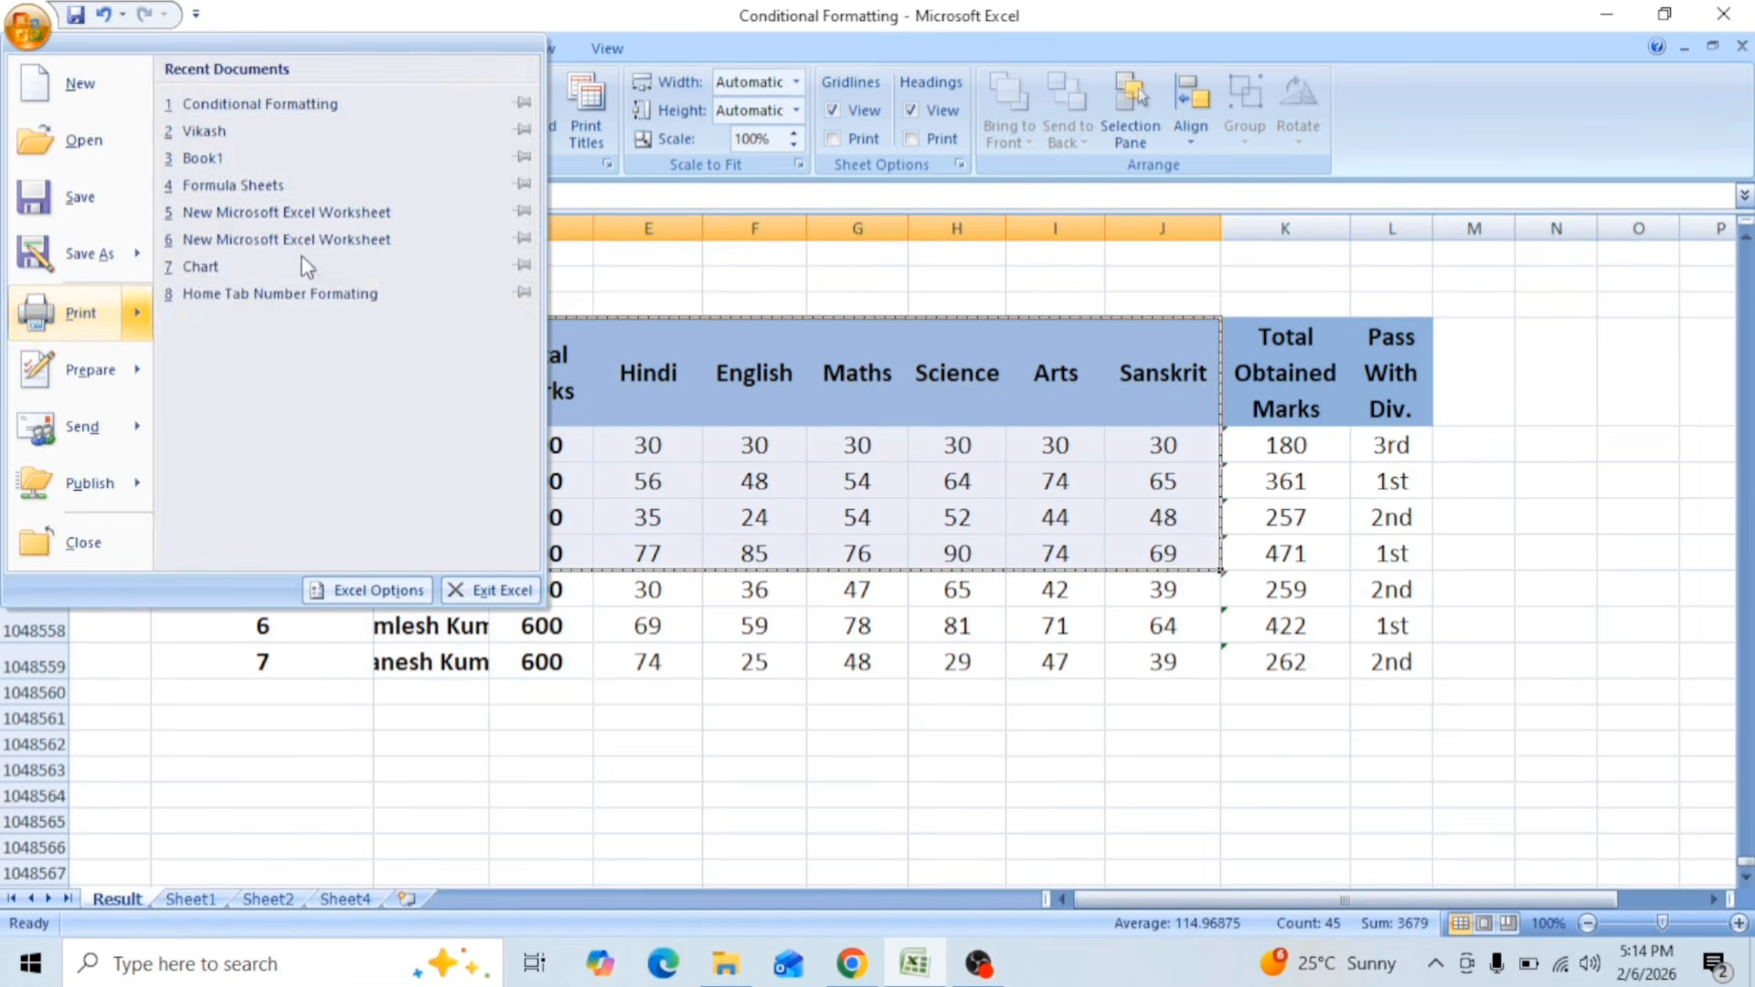
pyautogui.click(866, 498)
pyautogui.click(711, 400)
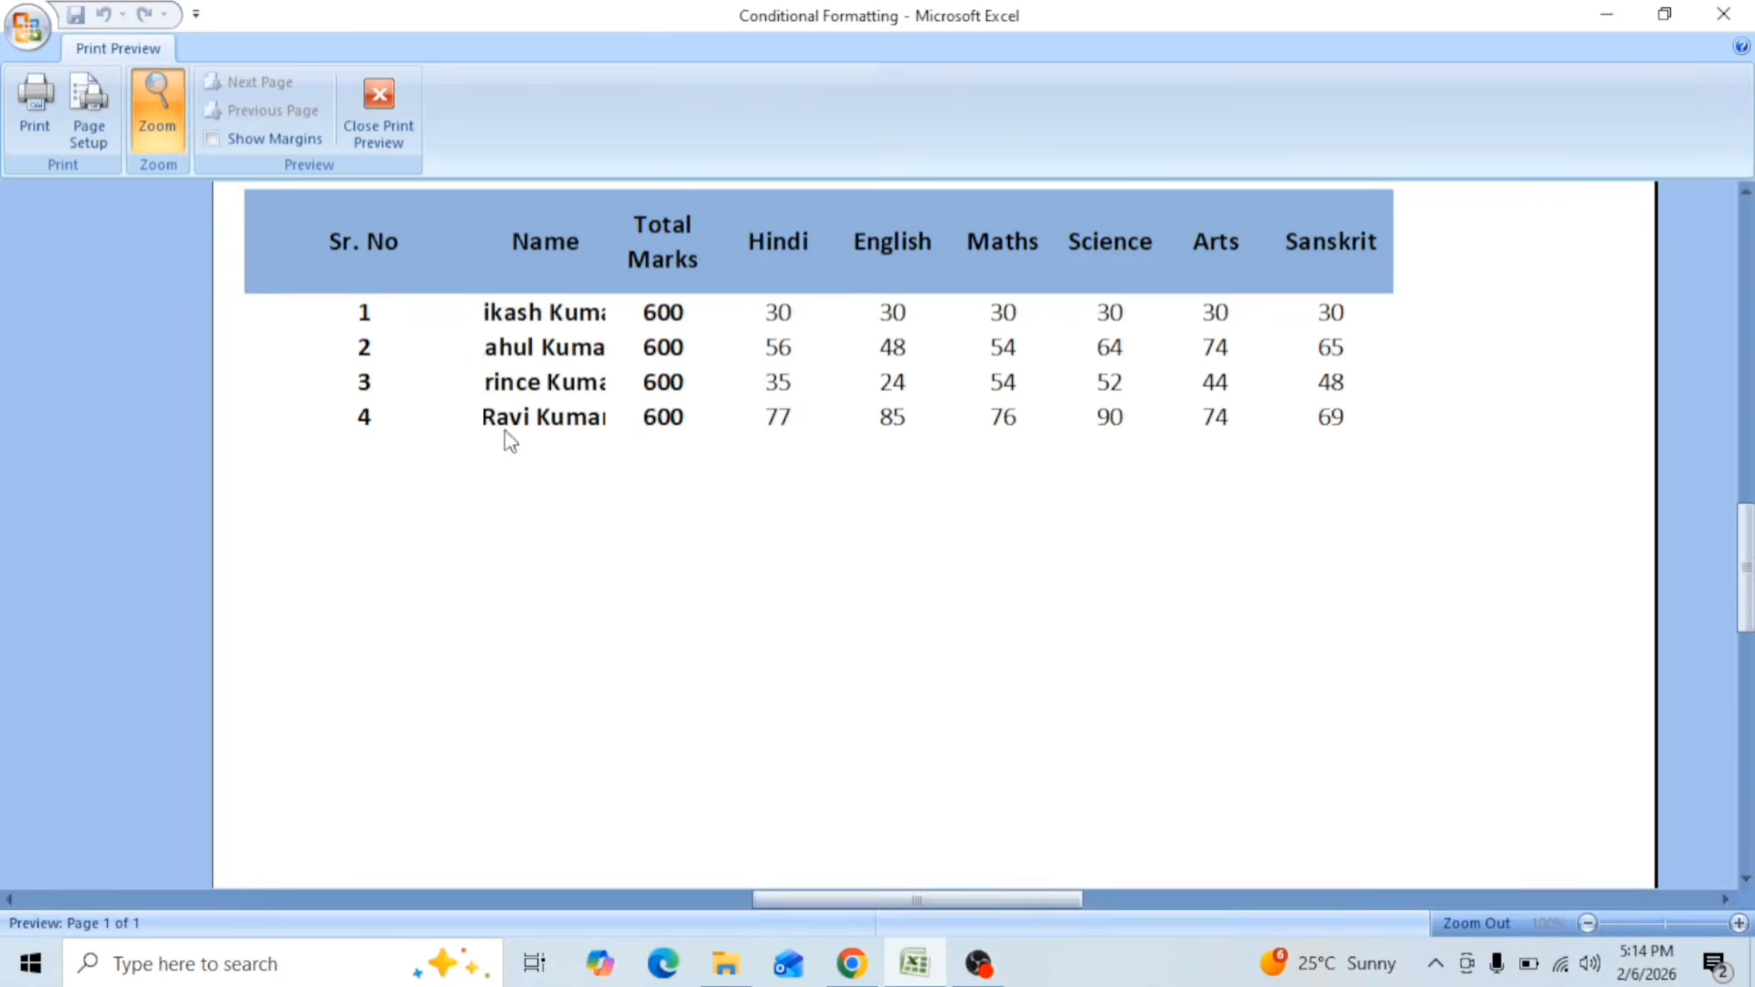
pyautogui.click(539, 364)
pyautogui.click(388, 114)
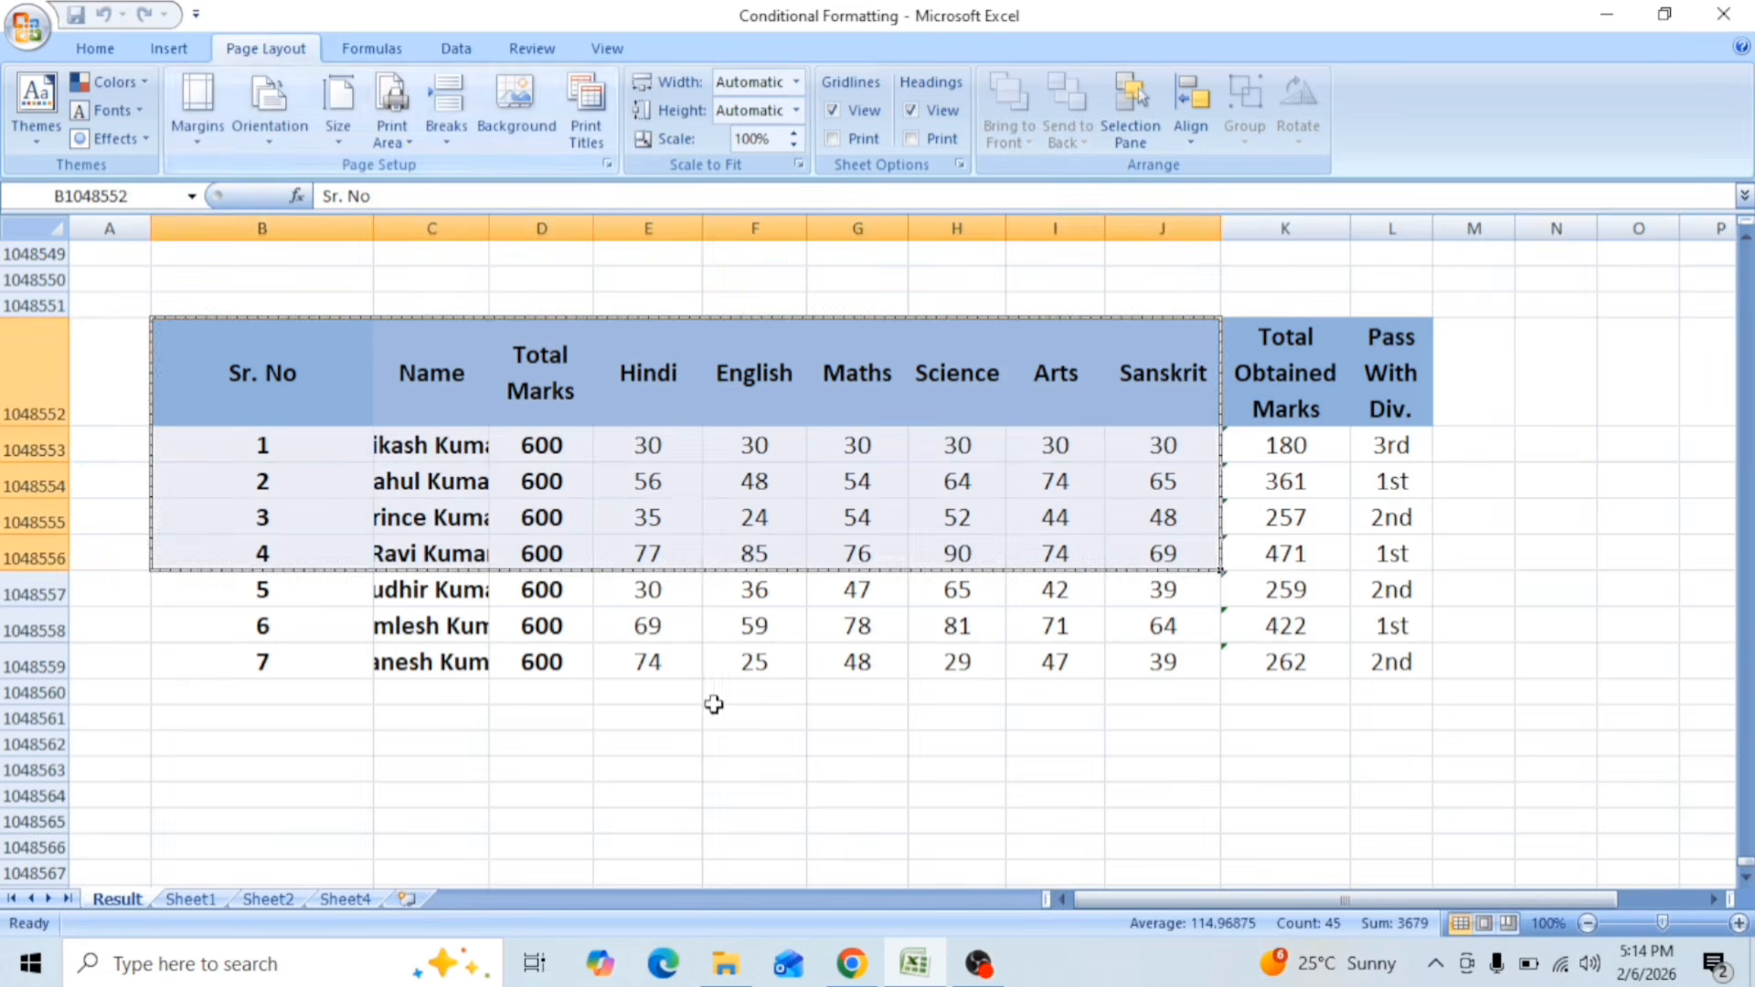
pyautogui.moveTo(633, 512); pyautogui.dragTo(626, 486)
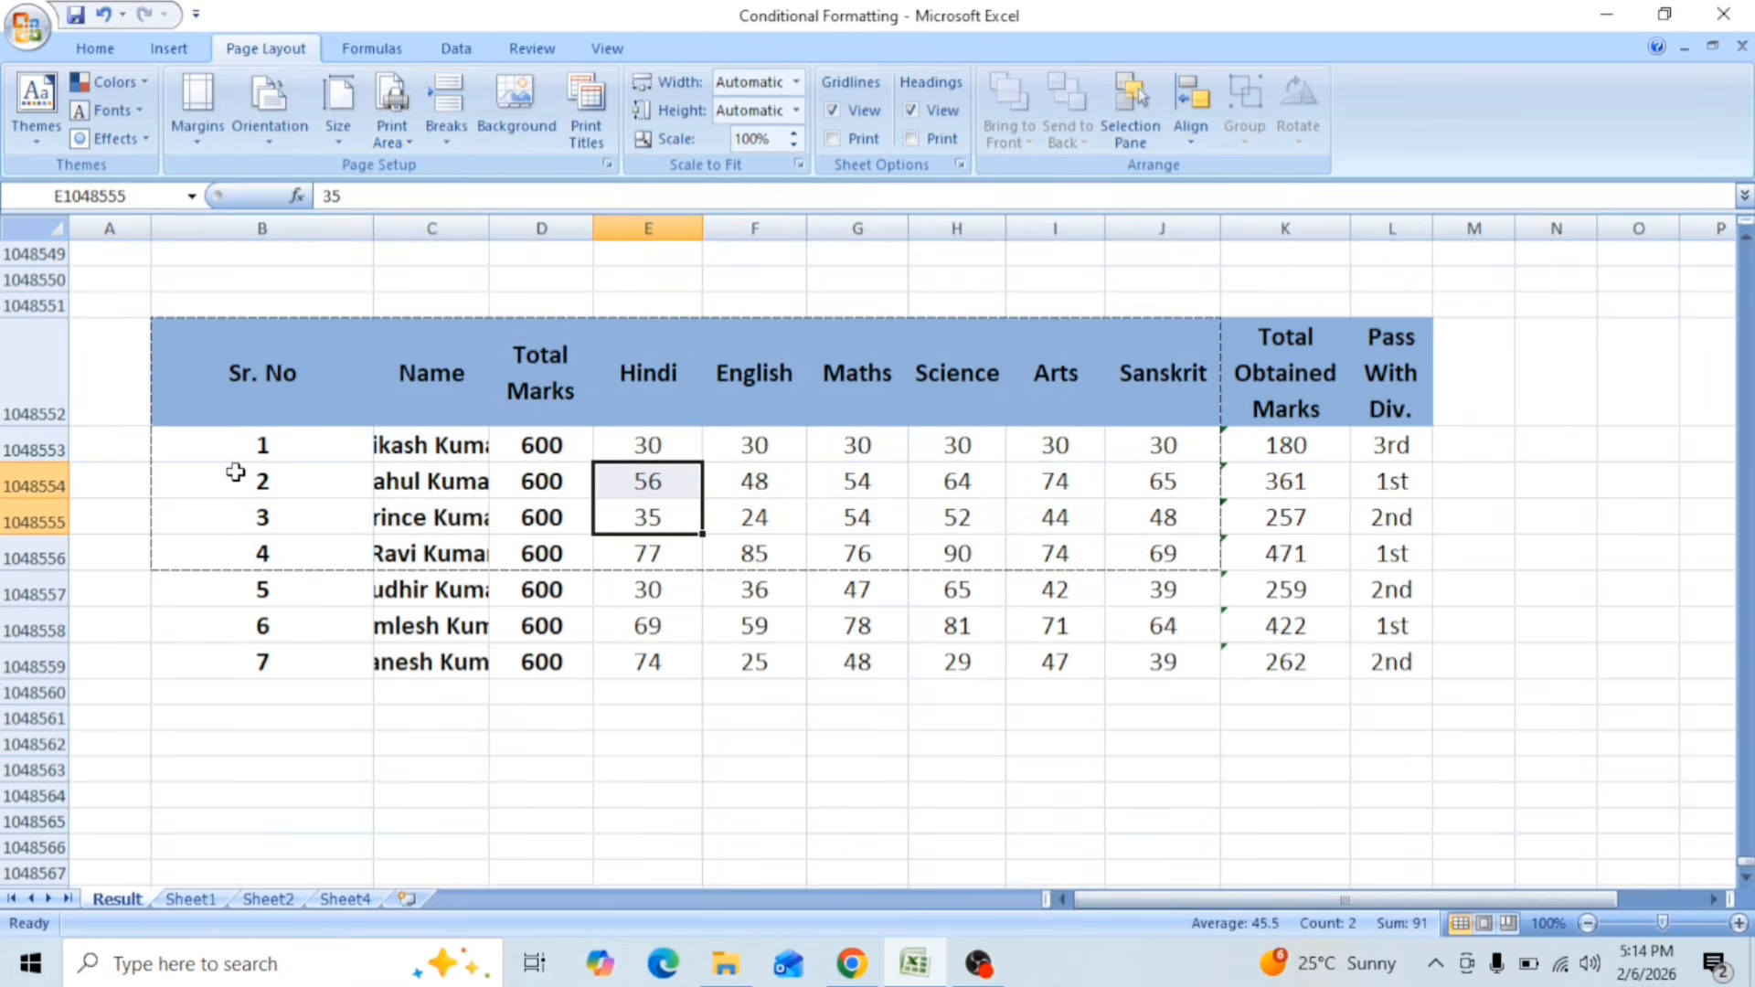